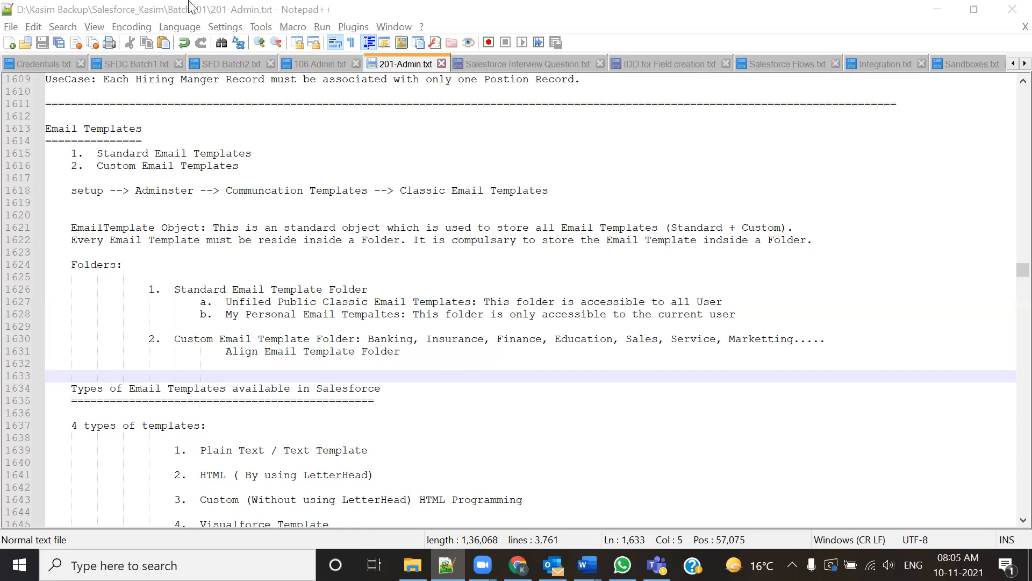
# - Switch to the Gmail inbox and delete the newest Zoom meeting notification at the head of the message list
pyautogui.hotkey('alt', 'Tab')
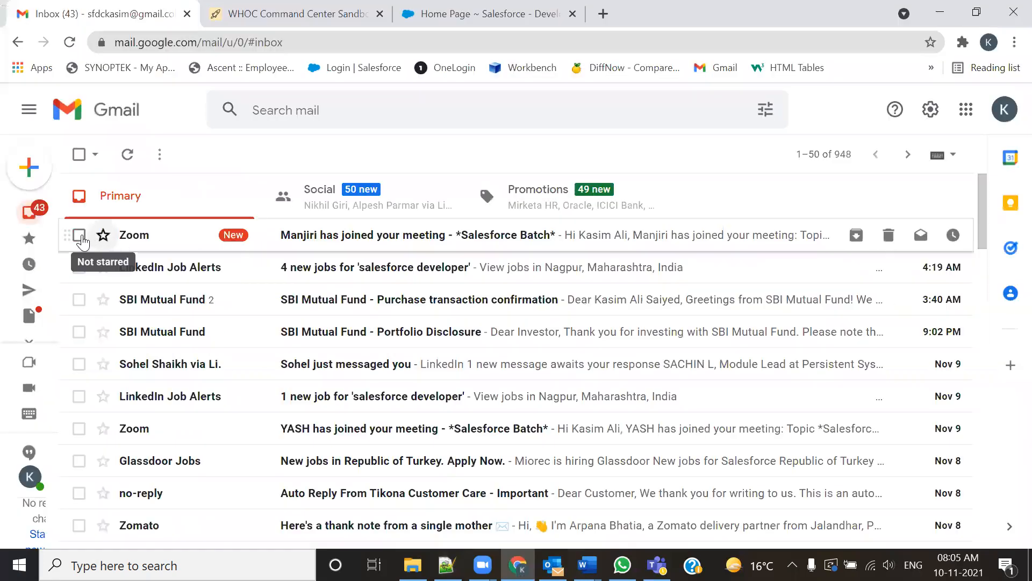
pyautogui.click(79, 235)
pyautogui.click(196, 154)
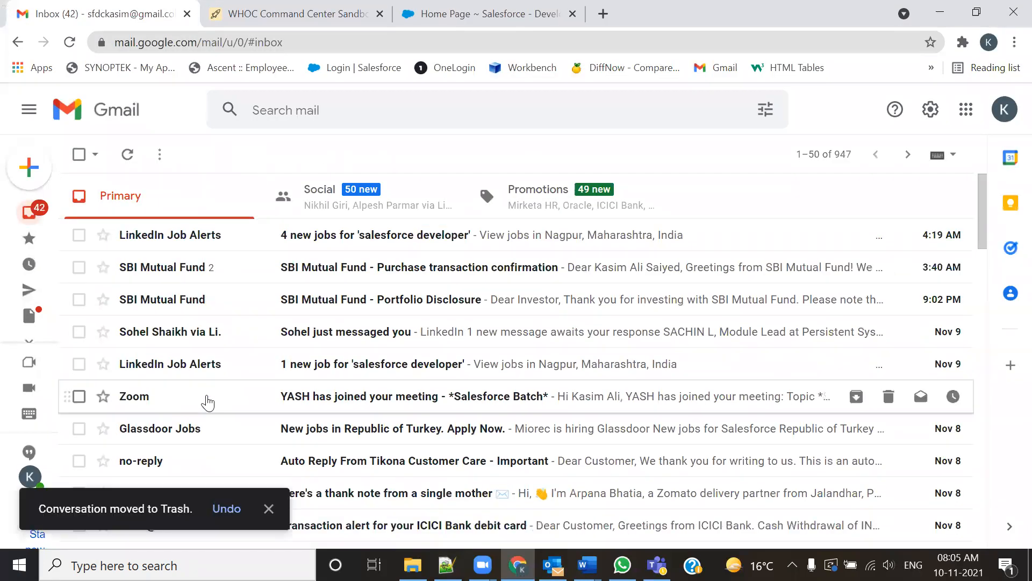
# - Open the SBI Mutual Fund purchase transaction confirmation, examine its body, system-generated note and disclaimer, and return to the inbox
pyautogui.moveTo(208, 369)
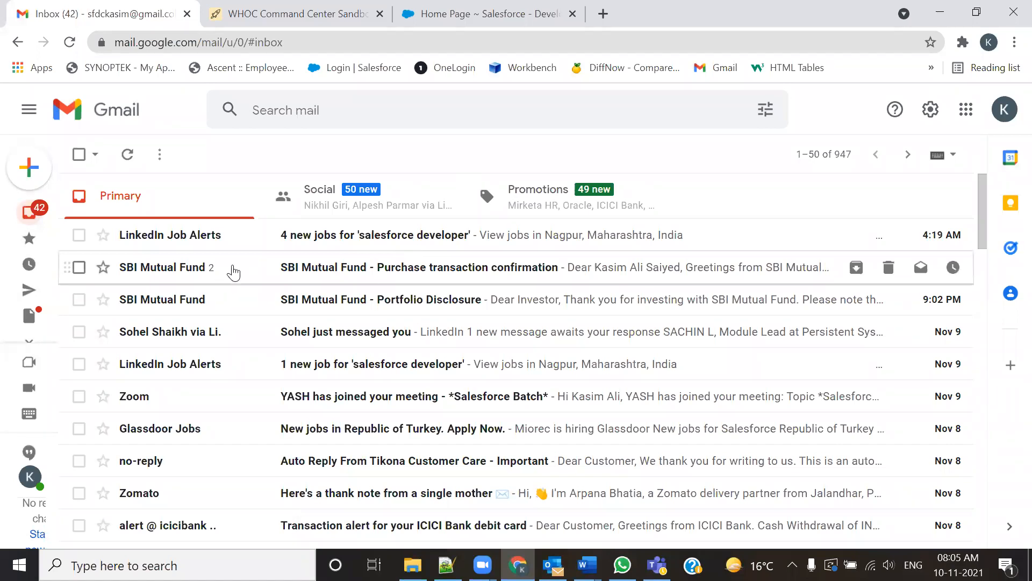
pyautogui.click(202, 272)
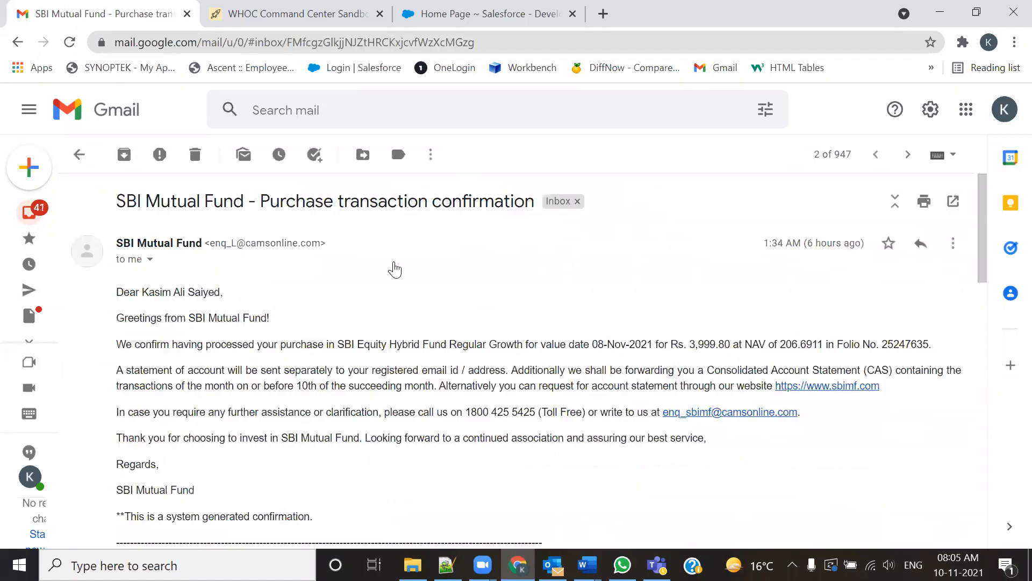
pyautogui.scroll(-4, 395, 269)
pyautogui.scroll(1, 395, 269)
pyautogui.scroll(-4, 387, 271)
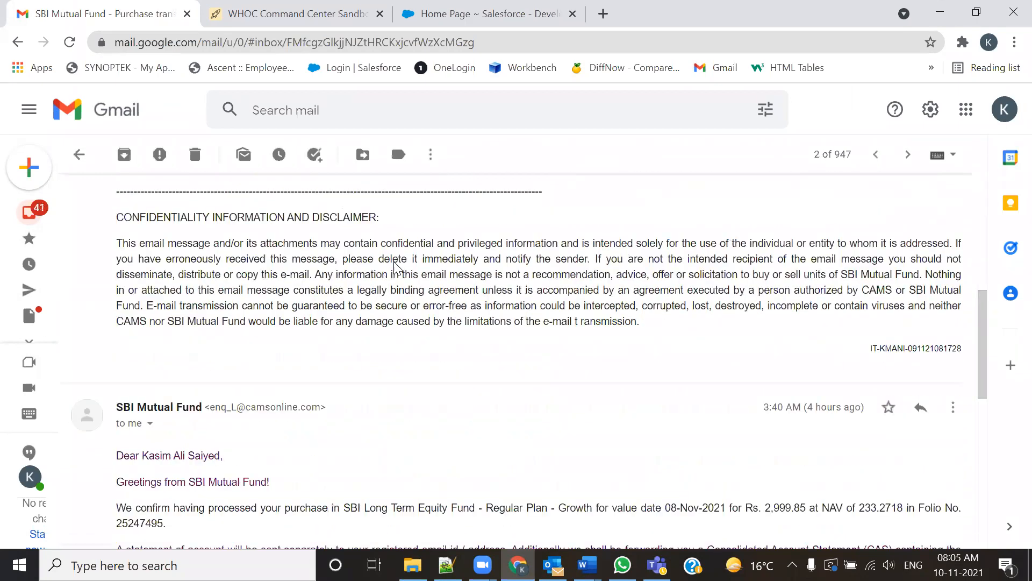
pyautogui.scroll(2, 378, 276)
pyautogui.moveTo(121, 274); pyautogui.dragTo(330, 272)
pyautogui.click(334, 297)
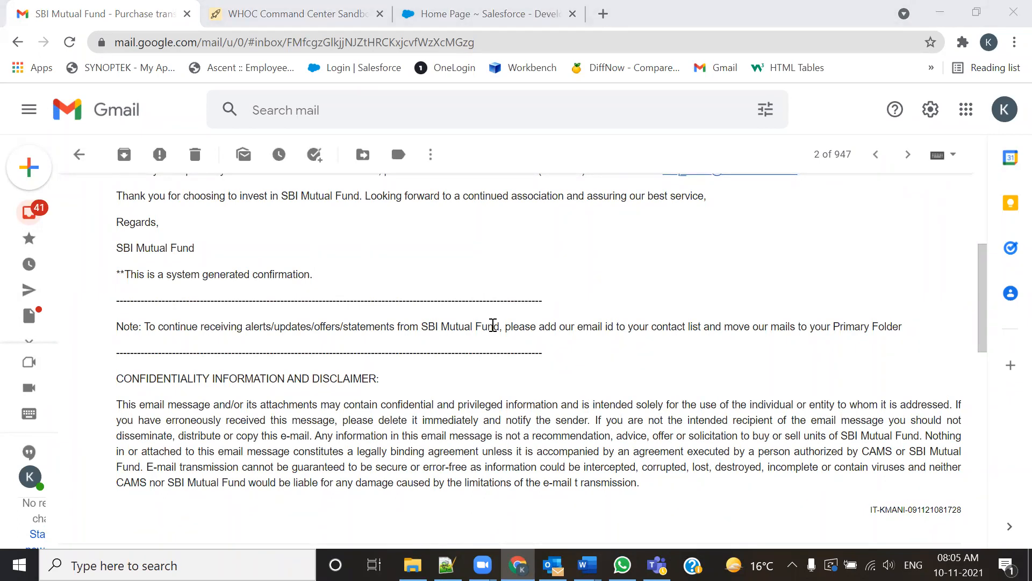
pyautogui.scroll(-1, 430, 404)
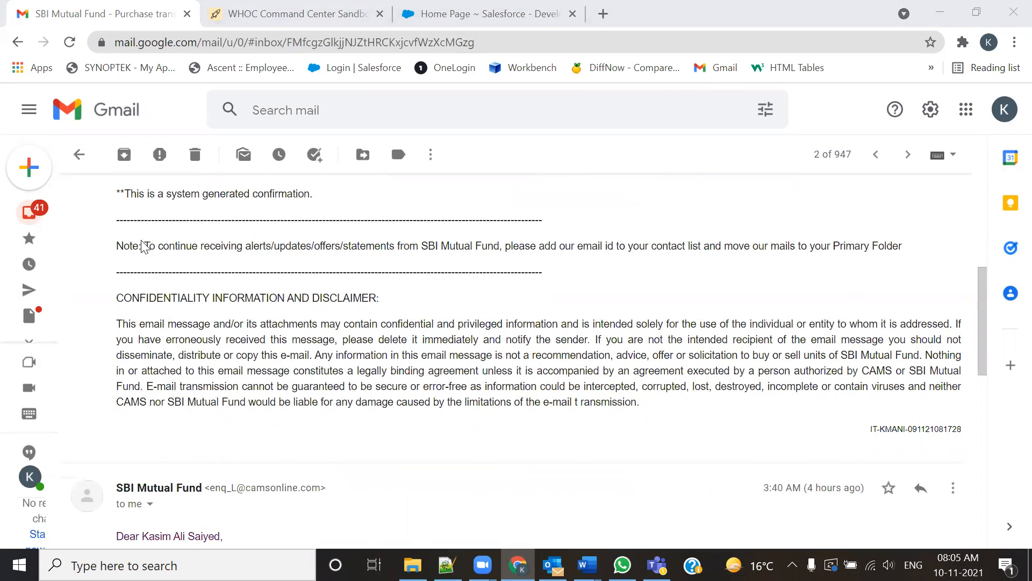
pyautogui.click(81, 155)
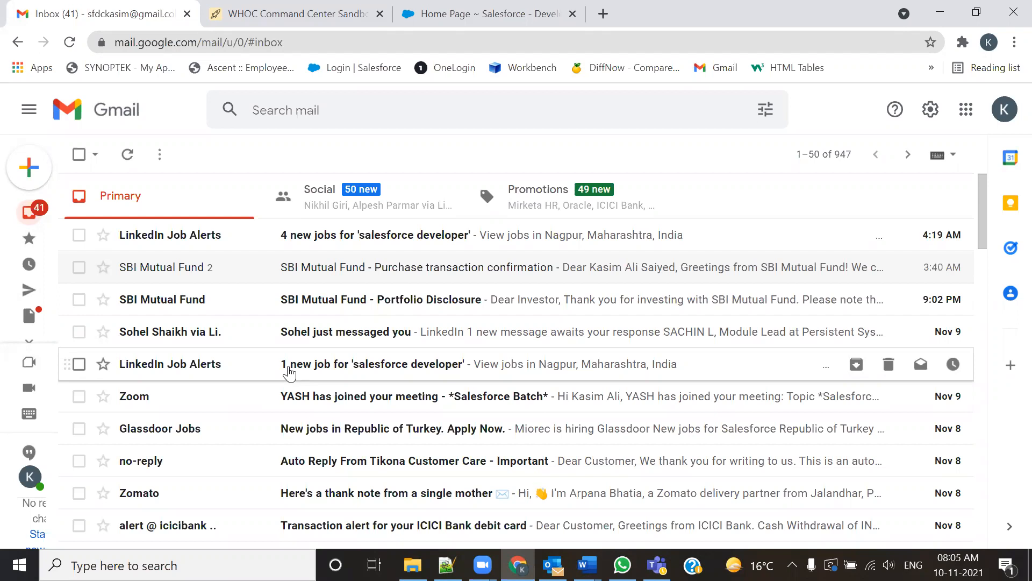
# - Open the Nov 9 LinkedIn job alert for 'salesforce developer', examine its images and formatted layout, and return to the inbox
pyautogui.click(289, 371)
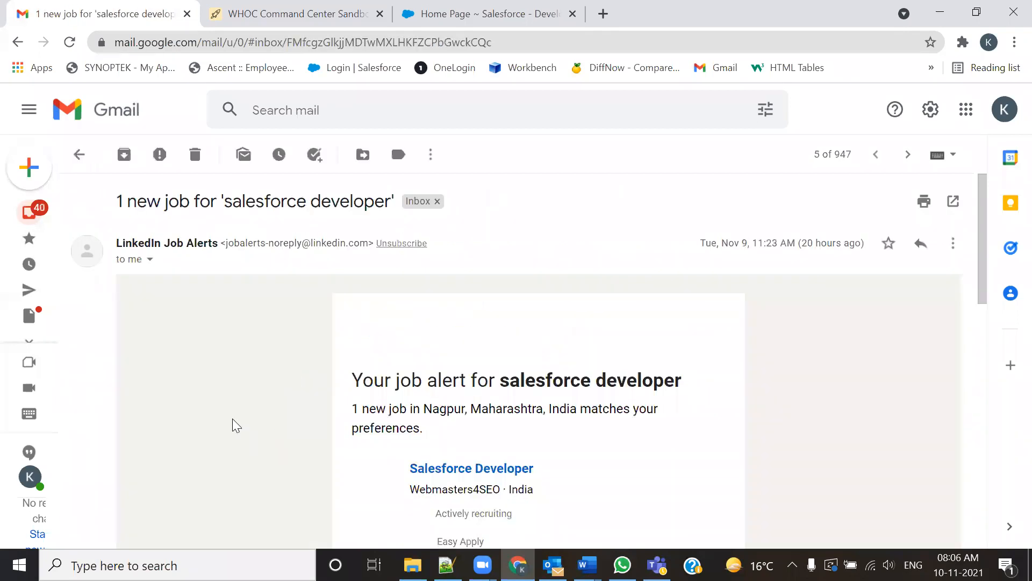
pyautogui.scroll(-2, 231, 407)
pyautogui.scroll(-3, 234, 407)
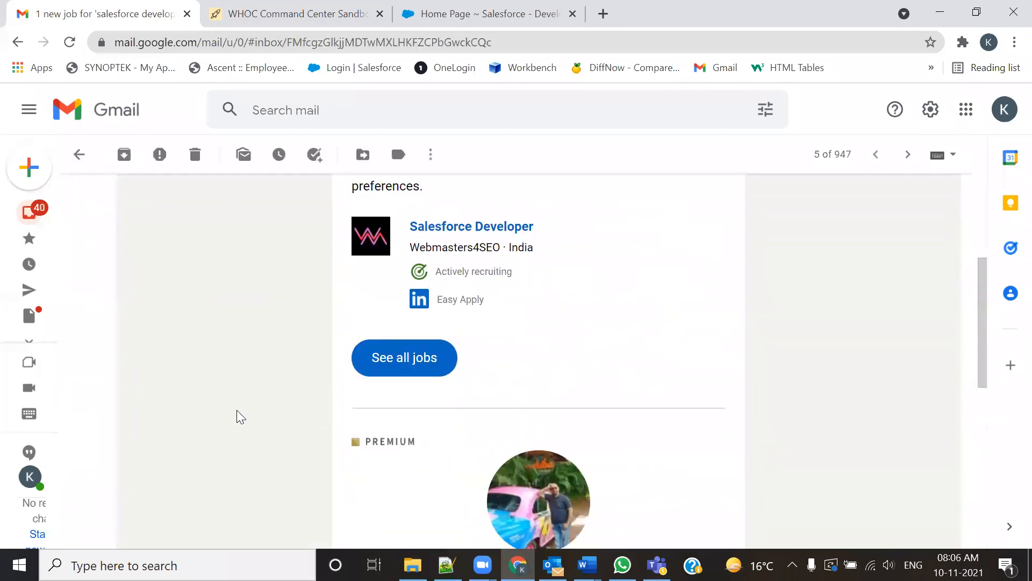
pyautogui.scroll(3, 235, 415)
pyautogui.scroll(-6, 585, 371)
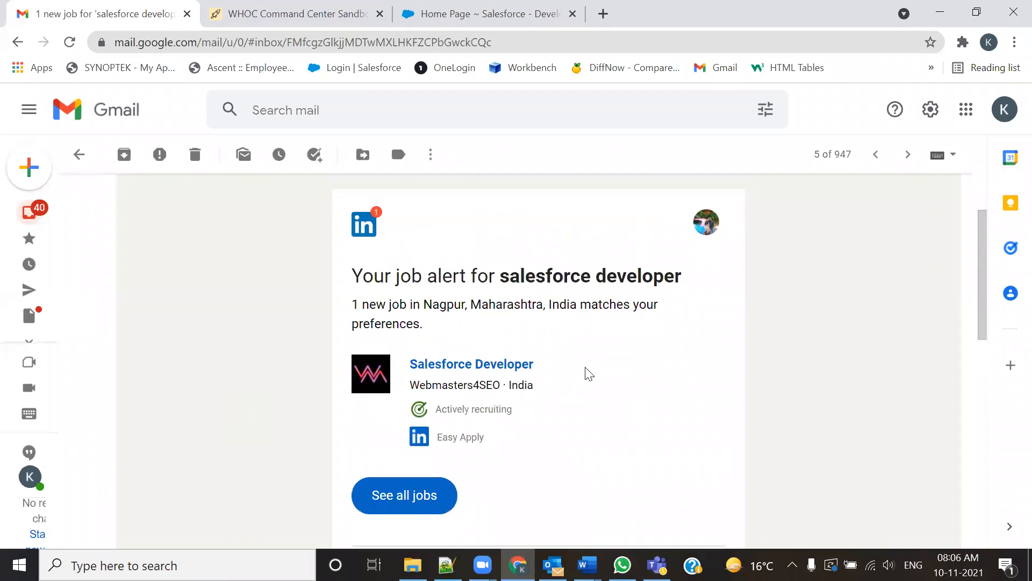
pyautogui.scroll(-5, 589, 372)
pyautogui.scroll(4, 588, 363)
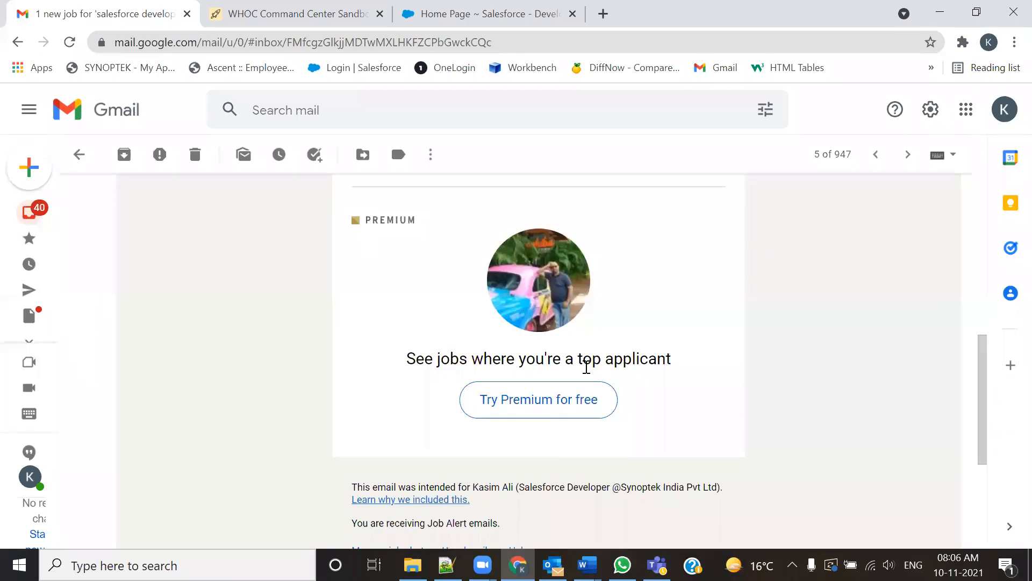
pyautogui.scroll(4, 586, 367)
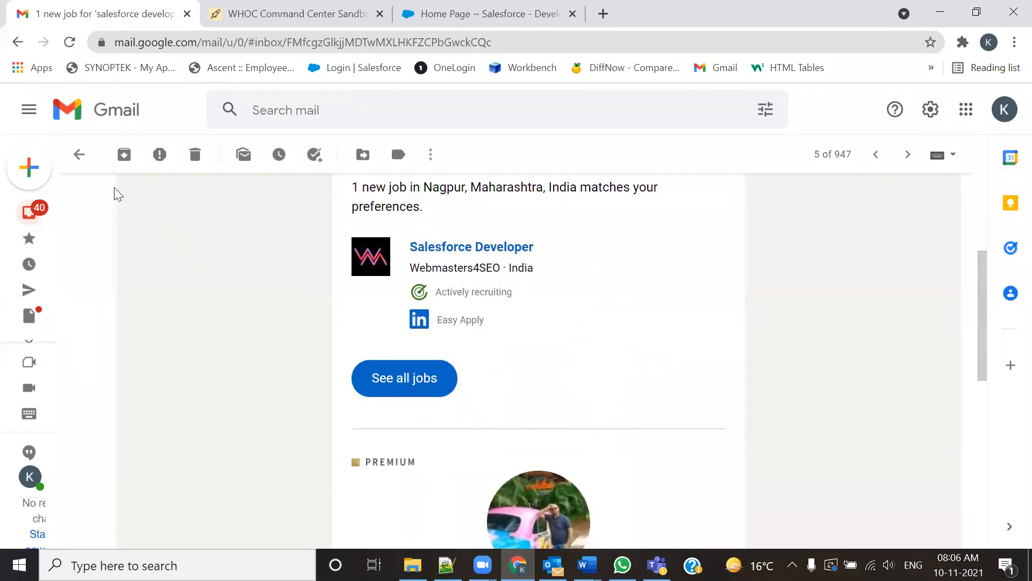
pyautogui.click(78, 156)
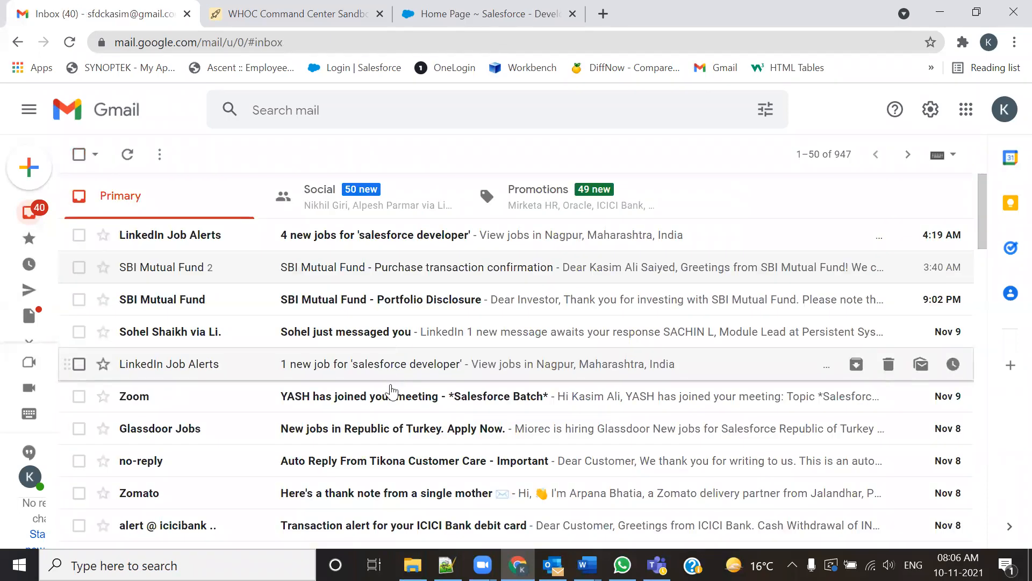
# - Open the Nov 9 Zoom notification about a participant joining the Salesforce Batch meeting, view its layout, and return to the inbox
pyautogui.click(327, 408)
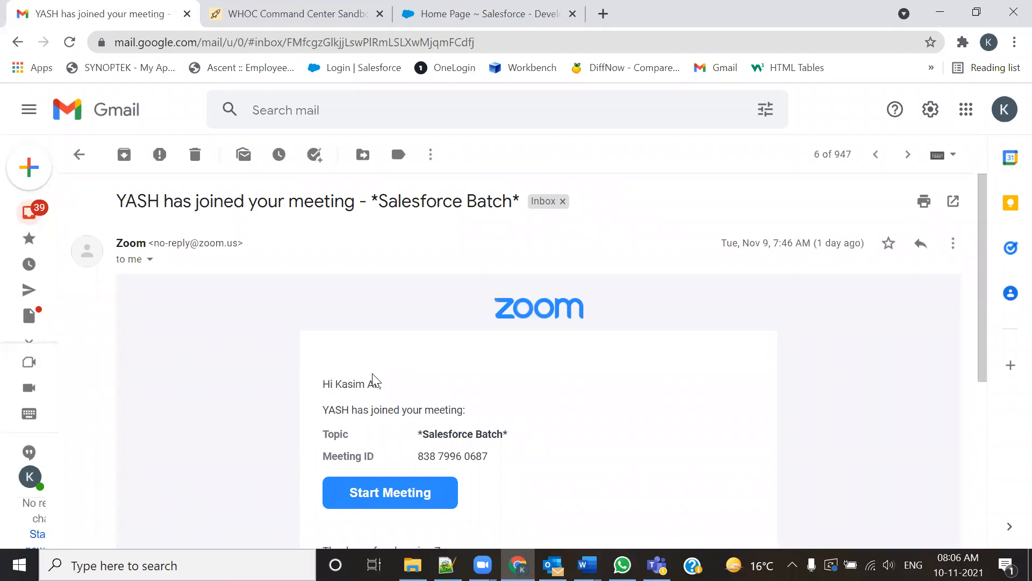
pyautogui.scroll(-5, 374, 379)
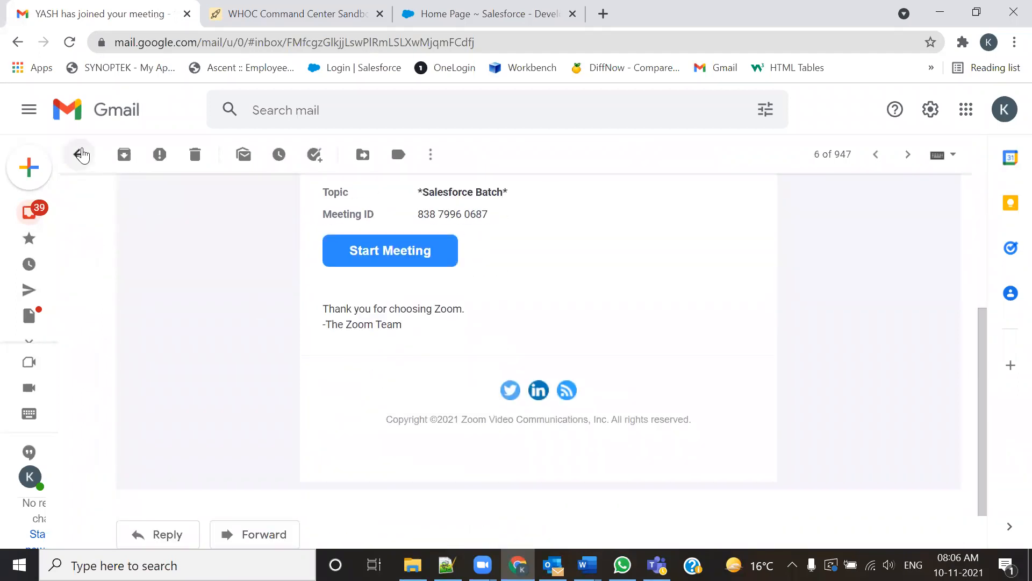
pyautogui.click(81, 155)
# - Open the auto-reply email from Tikona Customer Care, view its text content, and return to the inbox
pyautogui.scroll(-2, 385, 391)
pyautogui.click(332, 386)
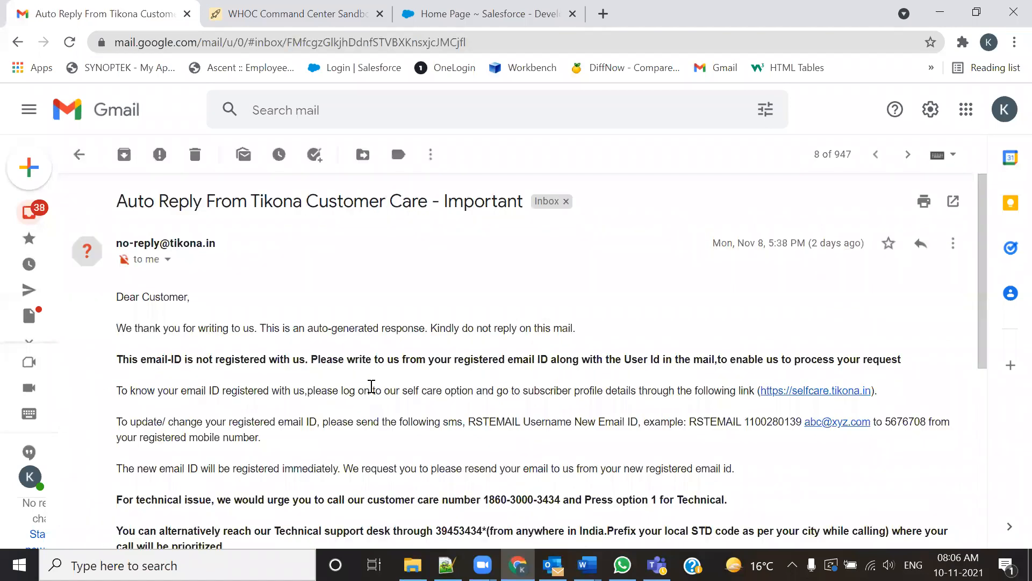
pyautogui.scroll(-2, 399, 383)
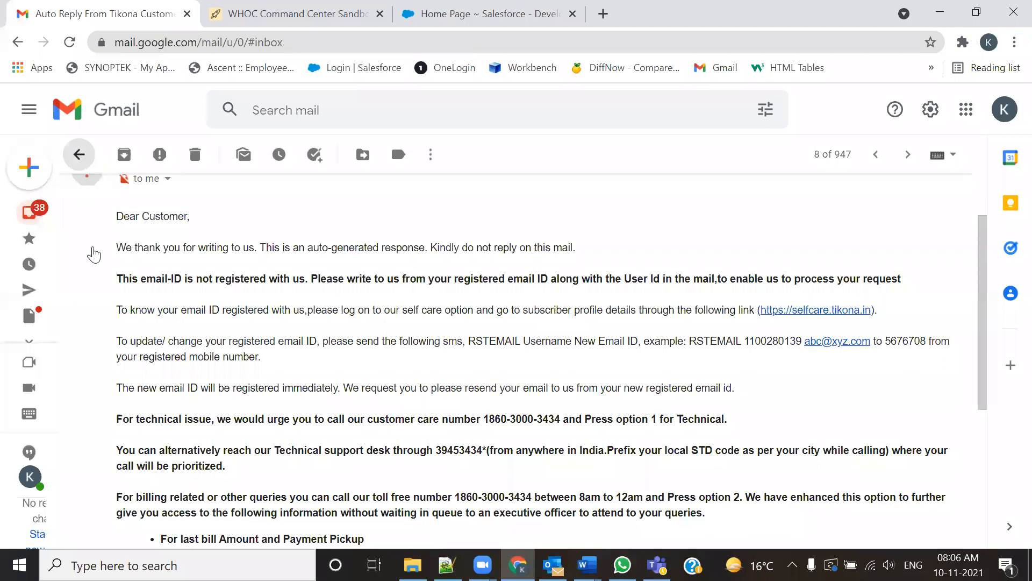
pyautogui.click(79, 156)
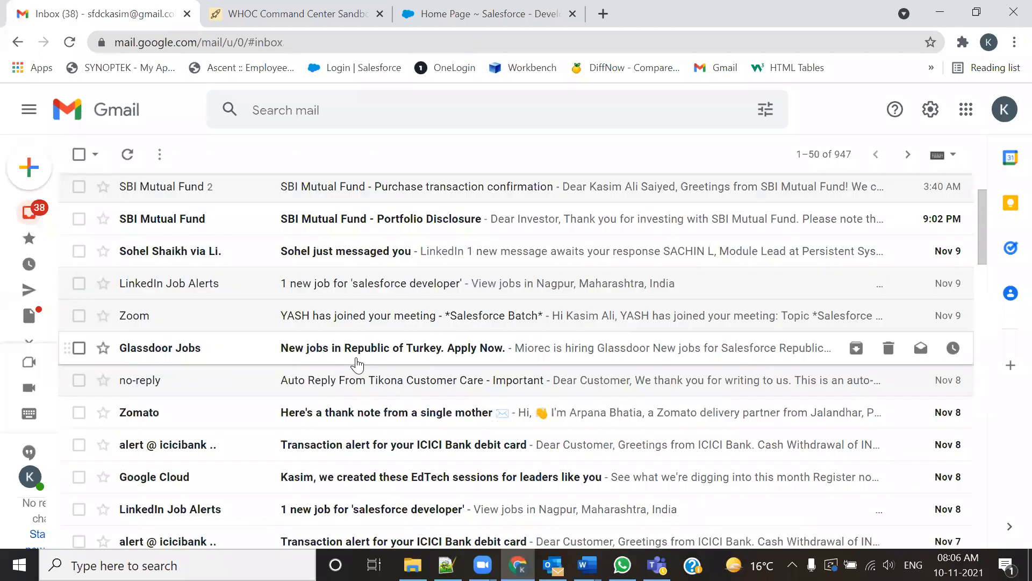
# - Open the Zomato thank-you note email, view its graphical content, and return to the inbox
pyautogui.click(315, 420)
pyautogui.scroll(-3, 337, 375)
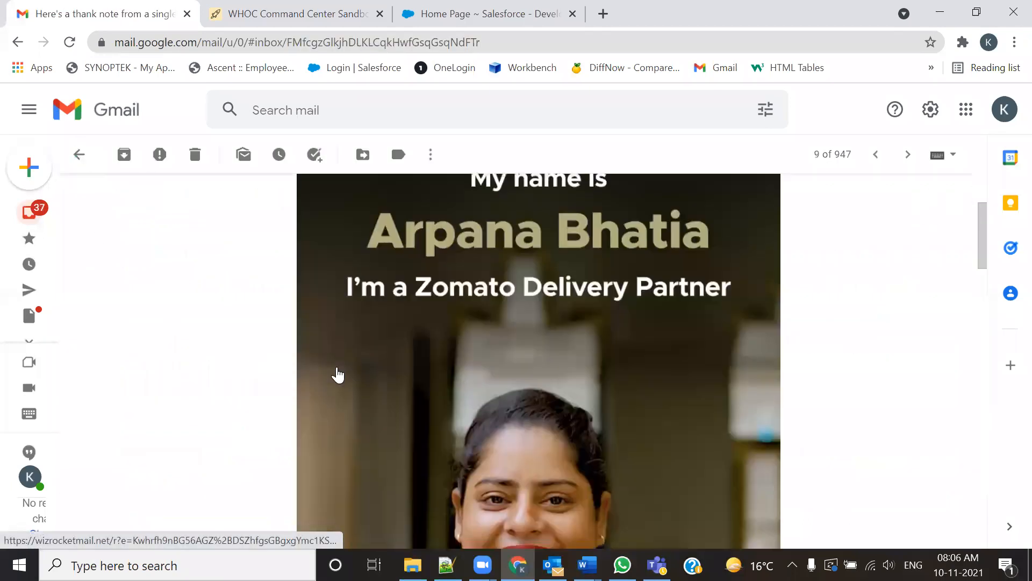
pyautogui.scroll(-12, 302, 295)
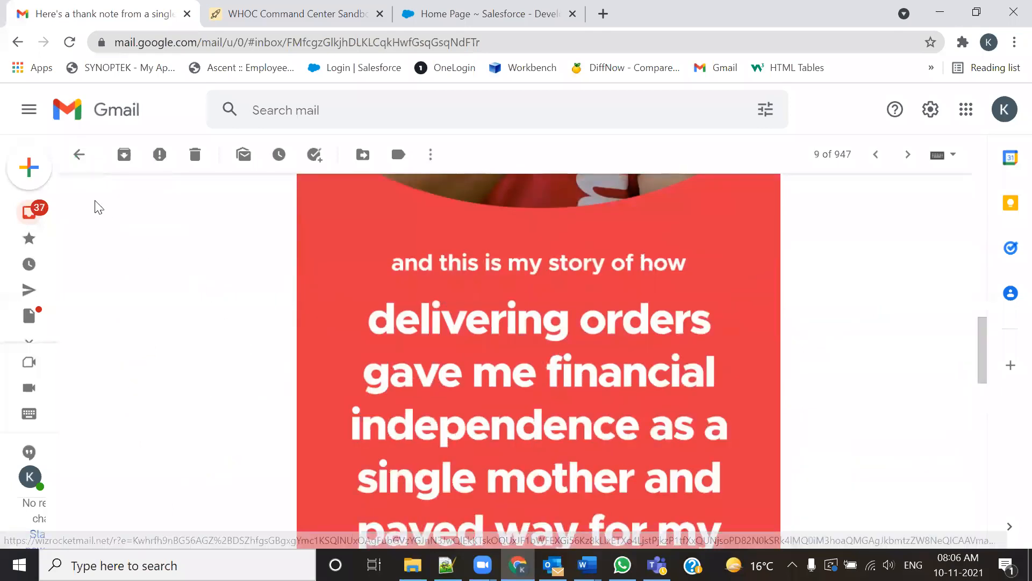
pyautogui.click(78, 156)
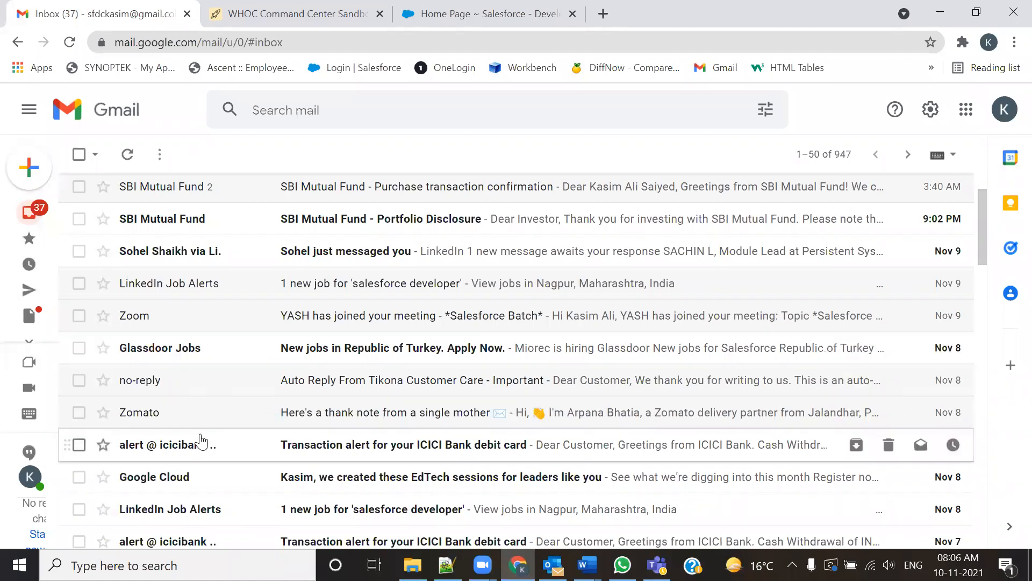
# - Open the Nov 8 ICICI Bank debit card transaction alert and read through its plain text message
pyautogui.click(192, 450)
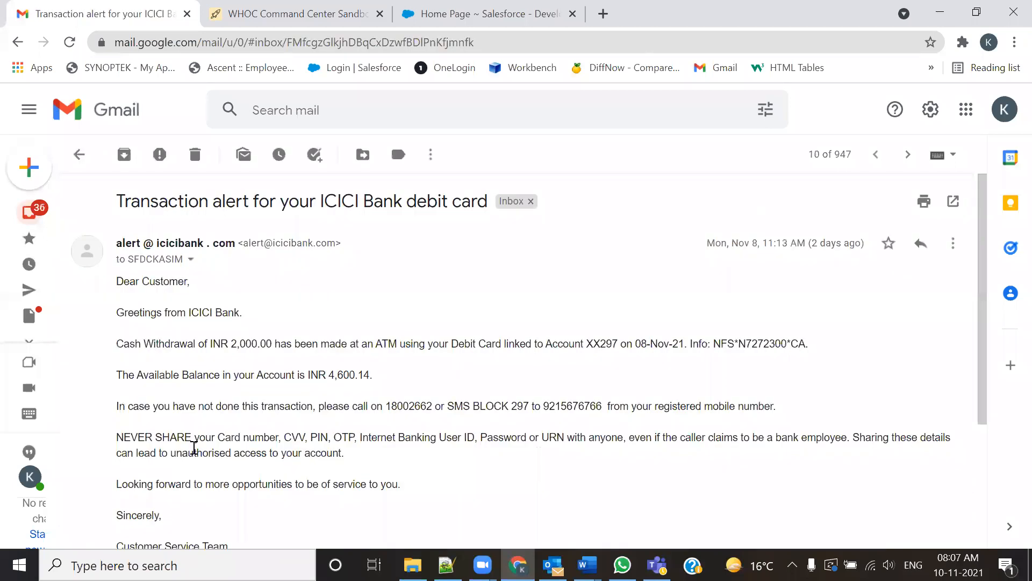
pyautogui.scroll(-4, 219, 426)
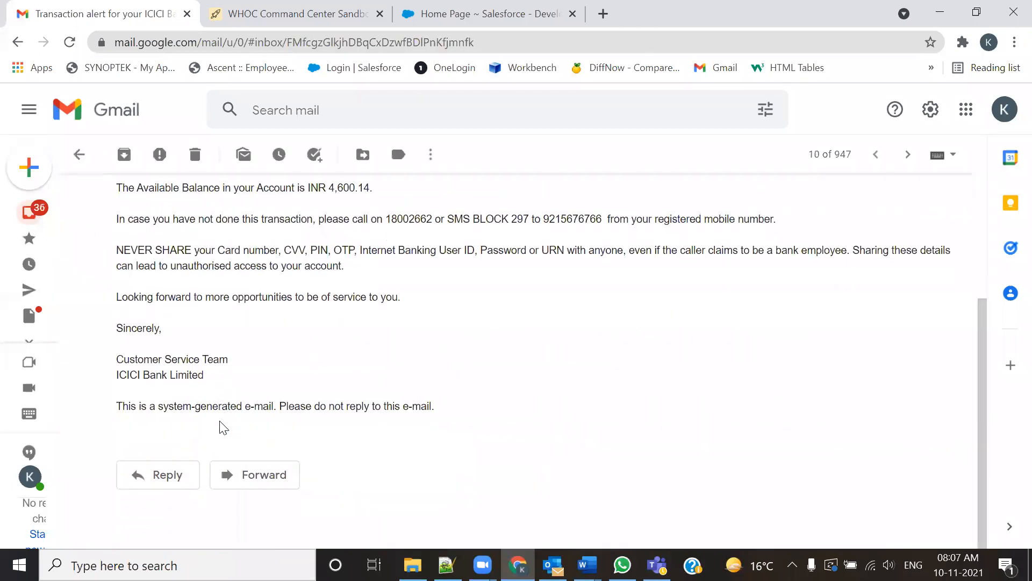
pyautogui.scroll(4, 219, 426)
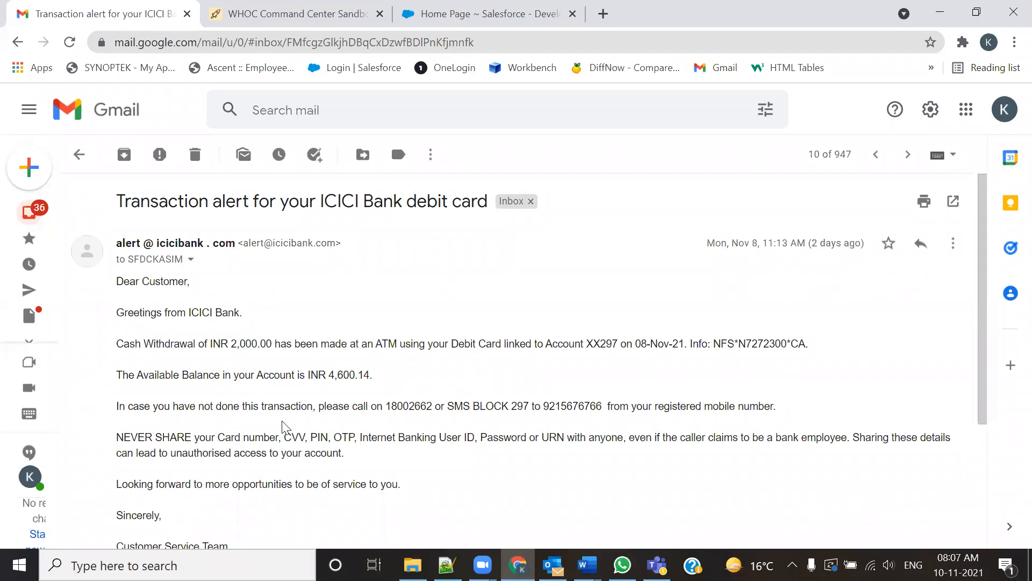
pyautogui.scroll(-3, 215, 401)
pyautogui.scroll(3, 266, 387)
# - Highlight the sender and the body text of the ICICI Bank alert to examine its plain text format, and return to the inbox
pyautogui.moveTo(160, 242); pyautogui.dragTo(178, 243)
pyautogui.scroll(-2, 195, 369)
pyautogui.moveTo(115, 180); pyautogui.dragTo(308, 451)
pyautogui.click(478, 468)
pyautogui.scroll(2, 365, 402)
pyautogui.scroll(-3, 316, 399)
pyautogui.scroll(2, 403, 478)
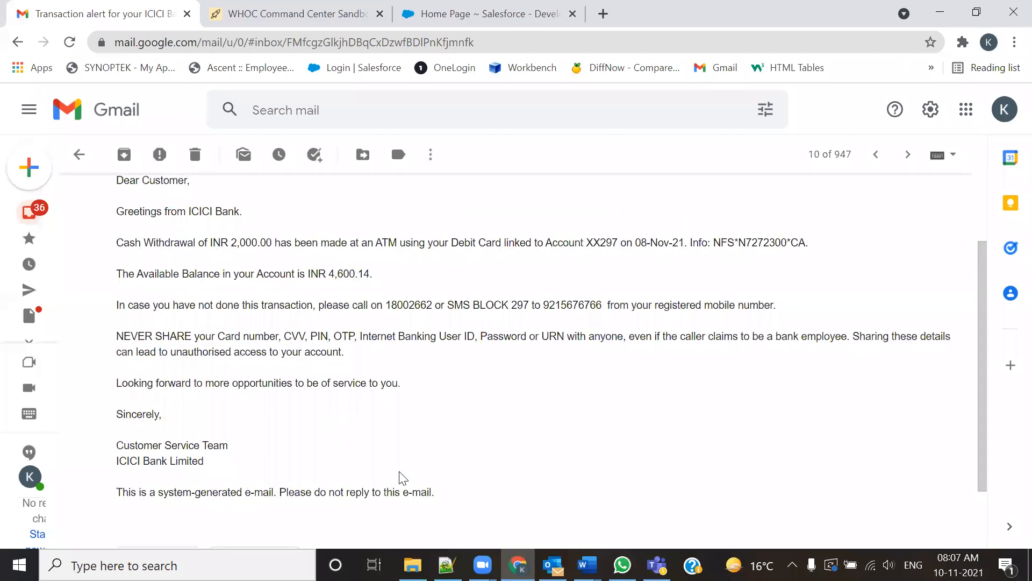
pyautogui.scroll(1, 405, 479)
pyautogui.moveTo(119, 262); pyautogui.dragTo(182, 321)
pyautogui.click(218, 383)
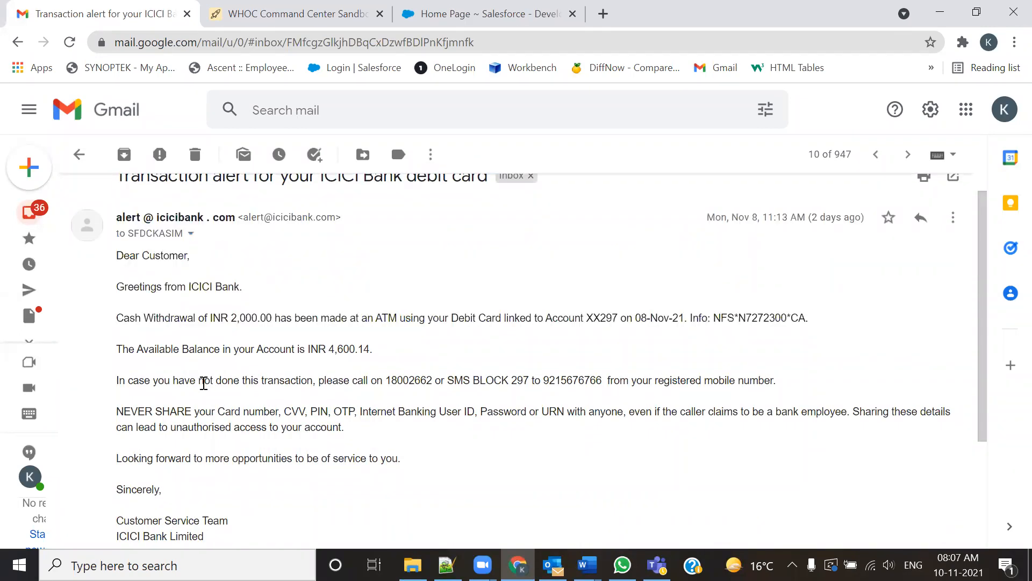
pyautogui.moveTo(118, 266); pyautogui.dragTo(306, 463)
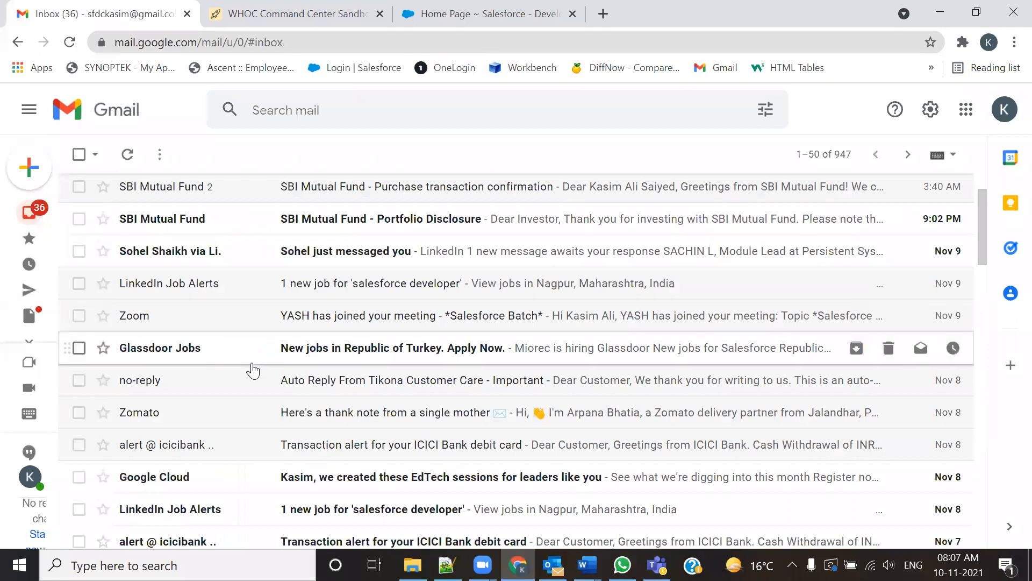
# - Open the Glassdoor email about new jobs in Republic of Turkey, examine its logo and job listing layout, and return to the inbox
pyautogui.click(280, 347)
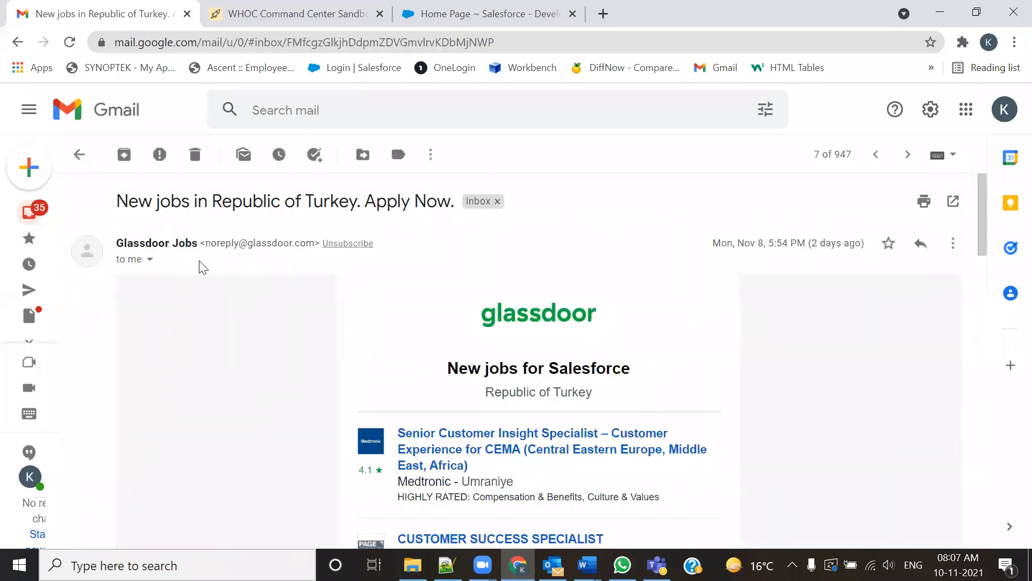
pyautogui.scroll(-1, 485, 313)
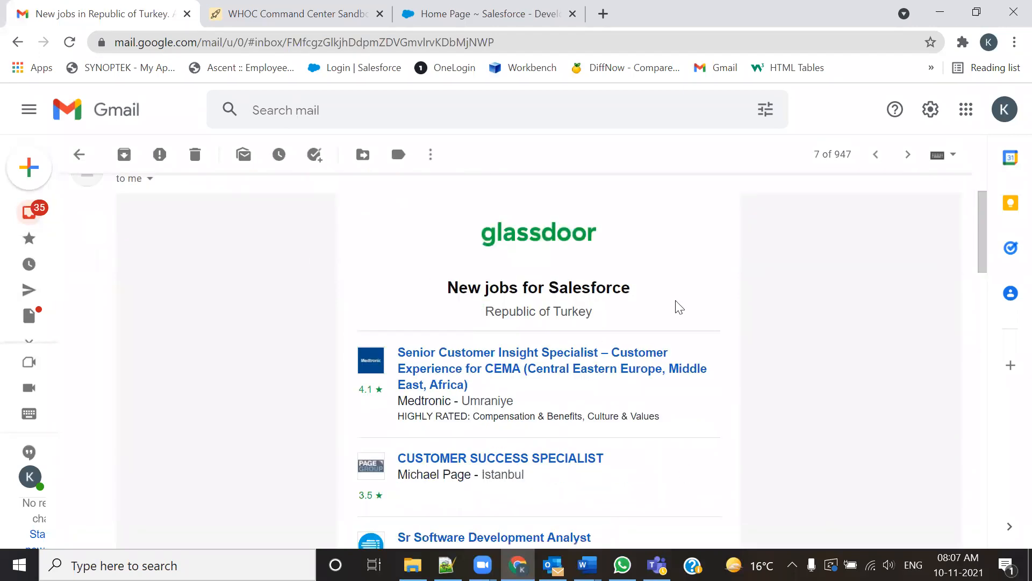
pyautogui.scroll(-3, 565, 355)
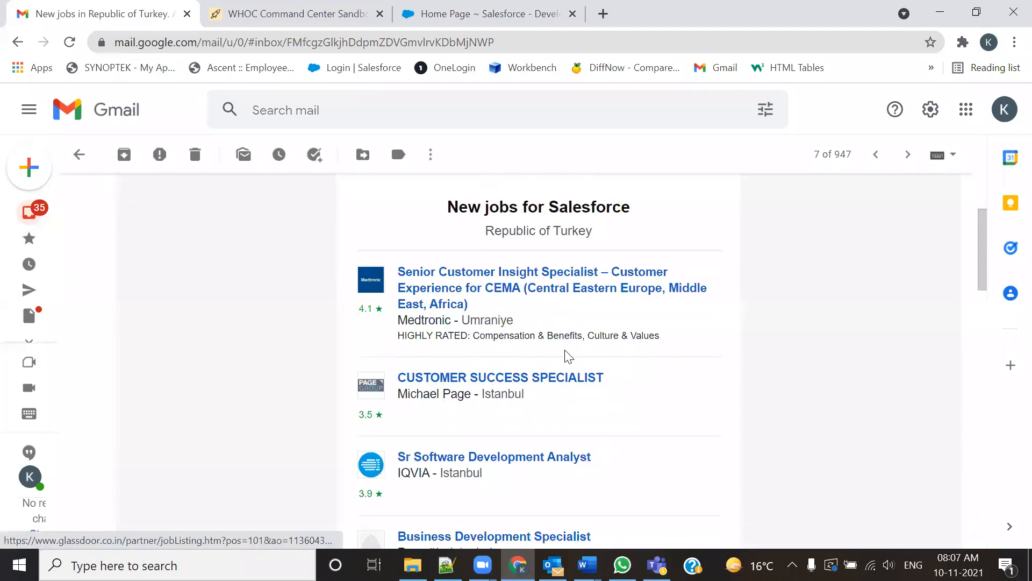
pyautogui.scroll(4, 559, 352)
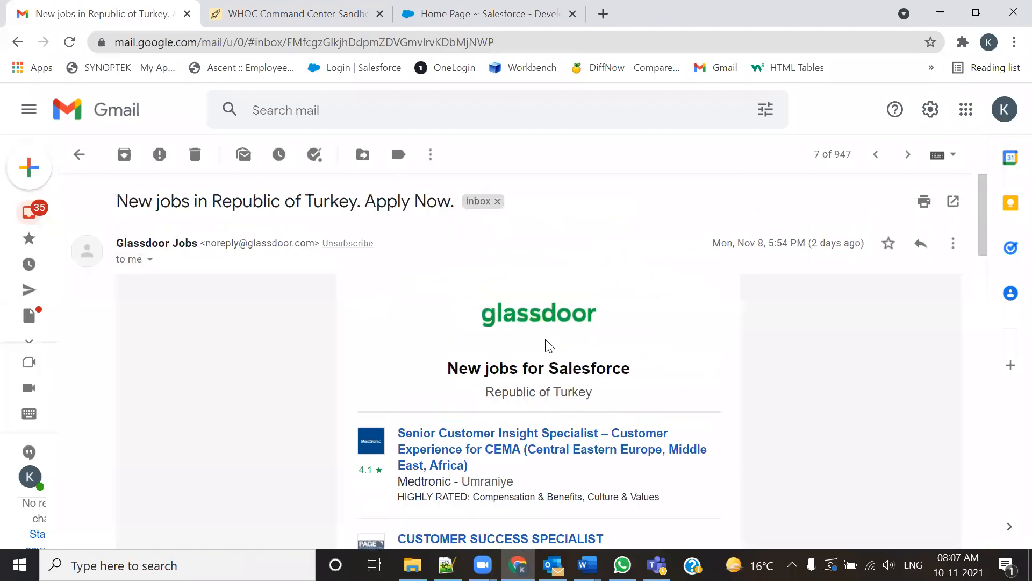
pyautogui.scroll(-1, 149, 229)
pyautogui.click(78, 155)
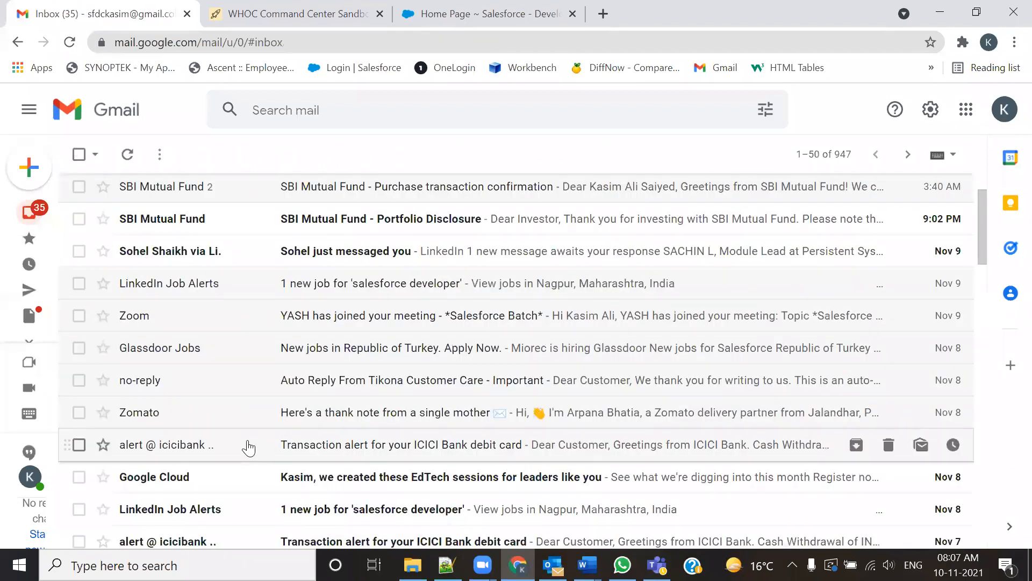
# - Open the SBI Mutual Fund Portfolio Disclosure email and examine its text and scheme link table
pyautogui.click(314, 227)
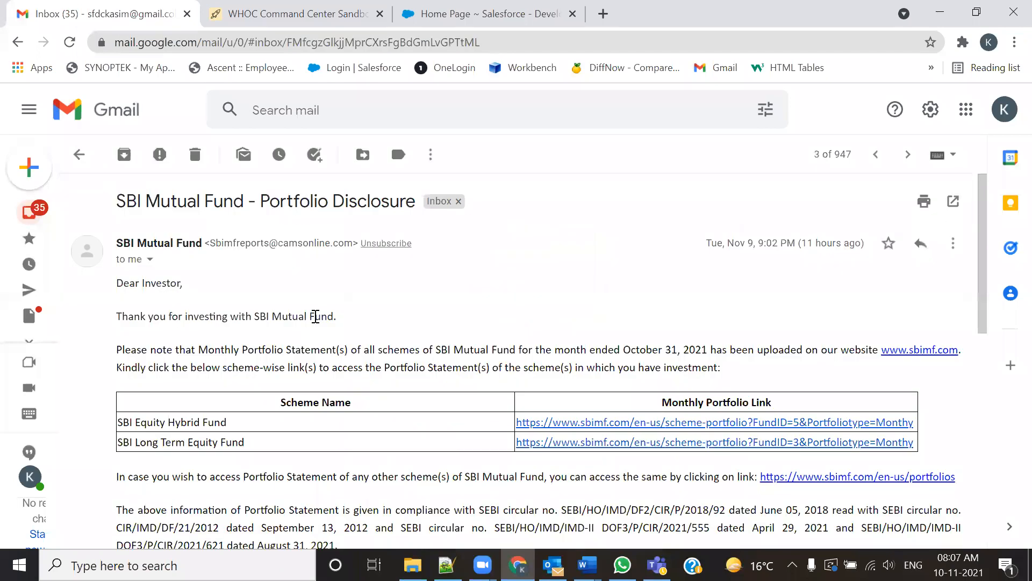
pyautogui.scroll(-1, 304, 323)
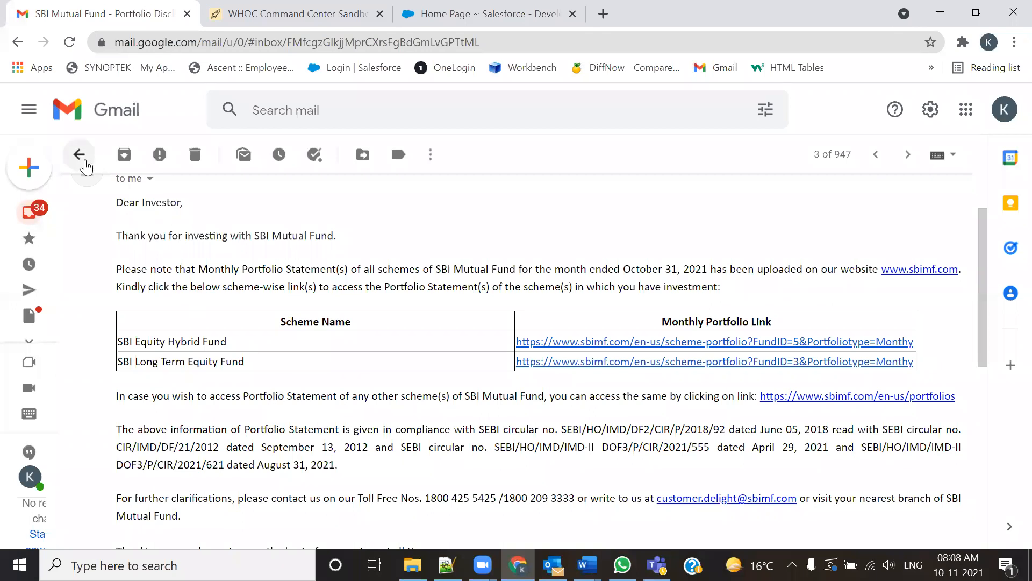
# - Return to the inbox and look over the emails from Nov 8 and earlier
pyautogui.click(79, 154)
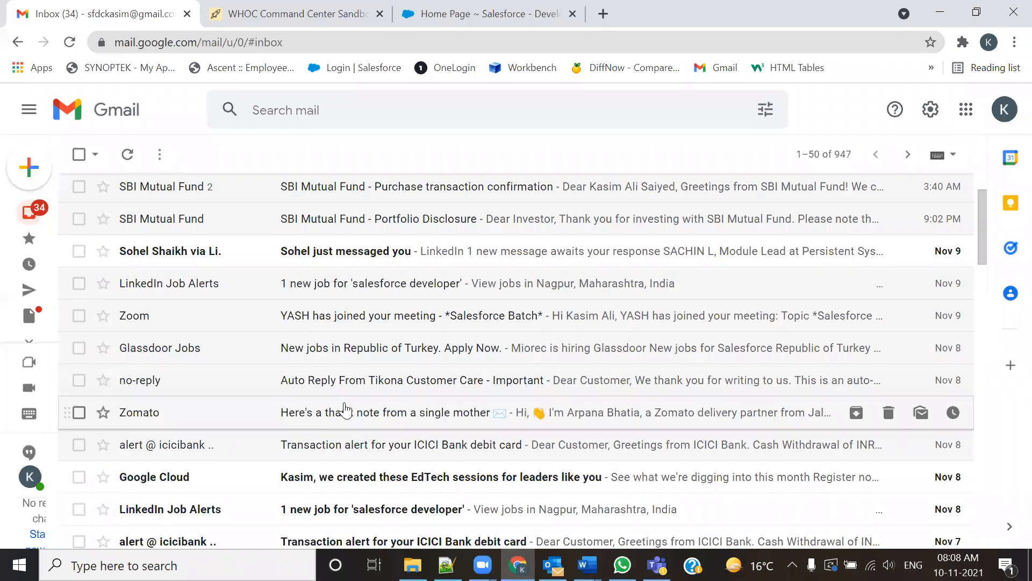
pyautogui.scroll(-1, 346, 411)
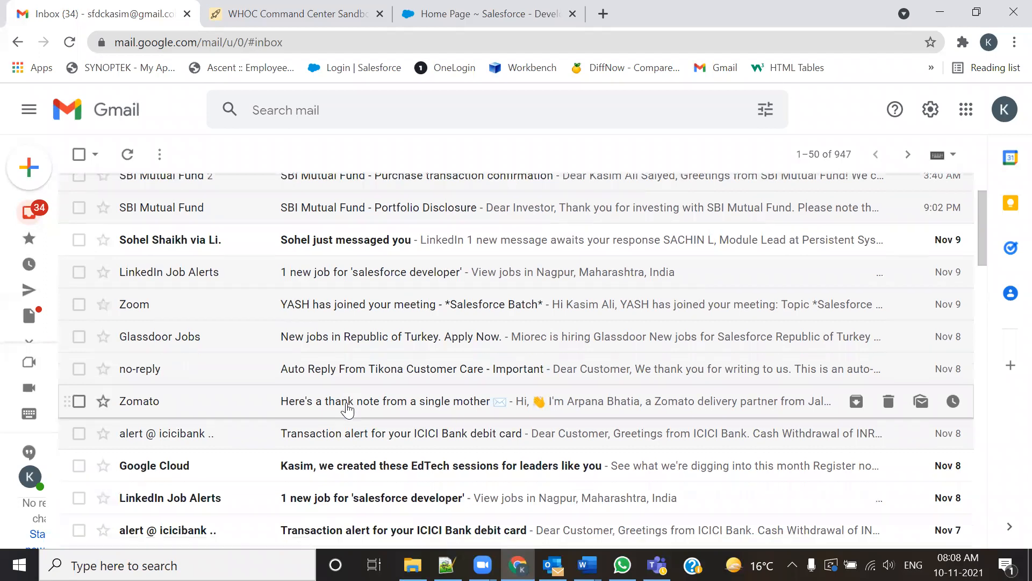
pyautogui.scroll(-1, 346, 410)
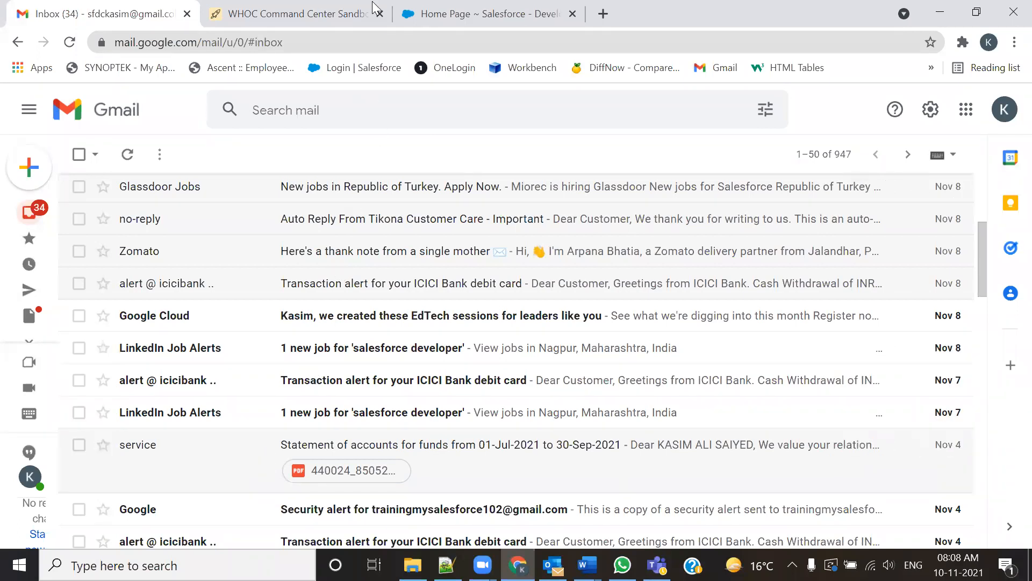
# - View the Salesforce setup home page alongside the Gmail inbox, and switch to the Email Templates notes in Notepad++
pyautogui.click(430, 14)
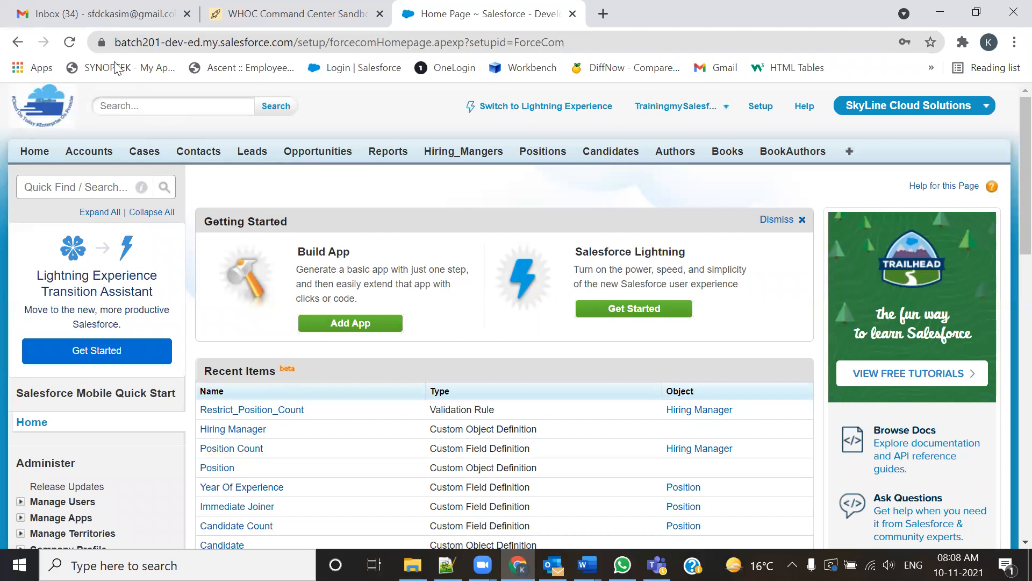
pyautogui.click(103, 14)
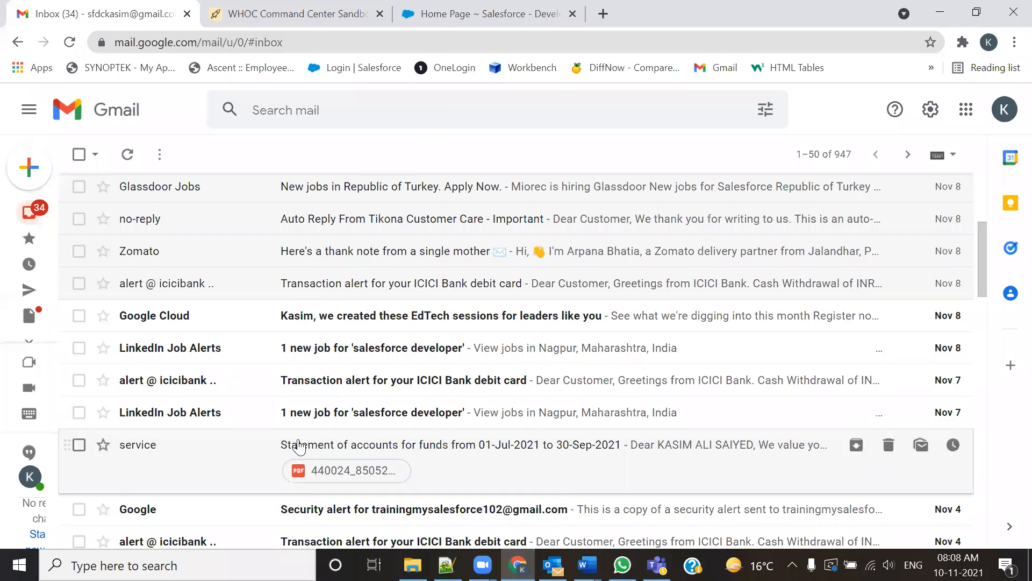
pyautogui.scroll(-1, 287, 387)
pyautogui.click(484, 13)
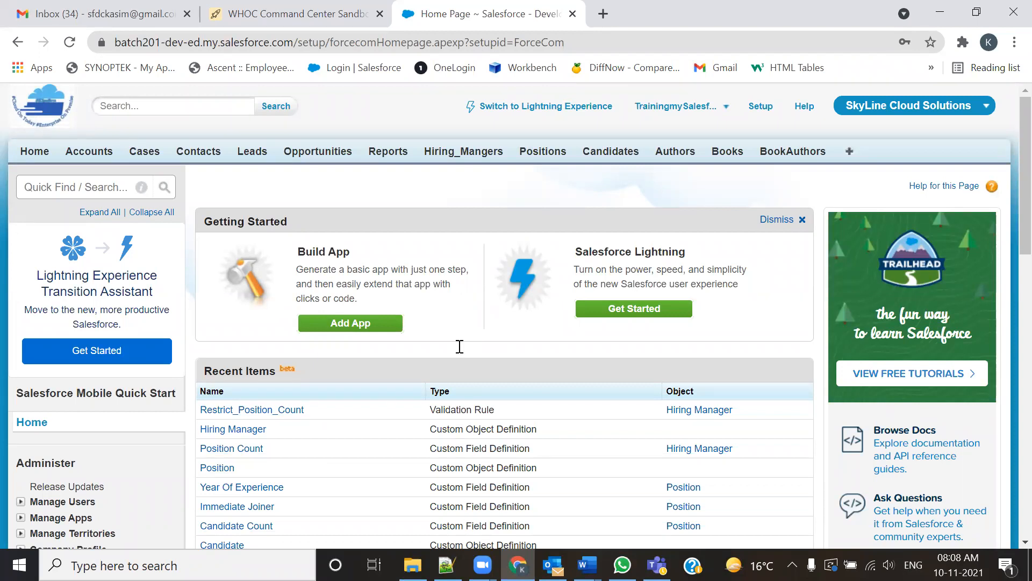
pyautogui.hotkey('alt', 'Tab')
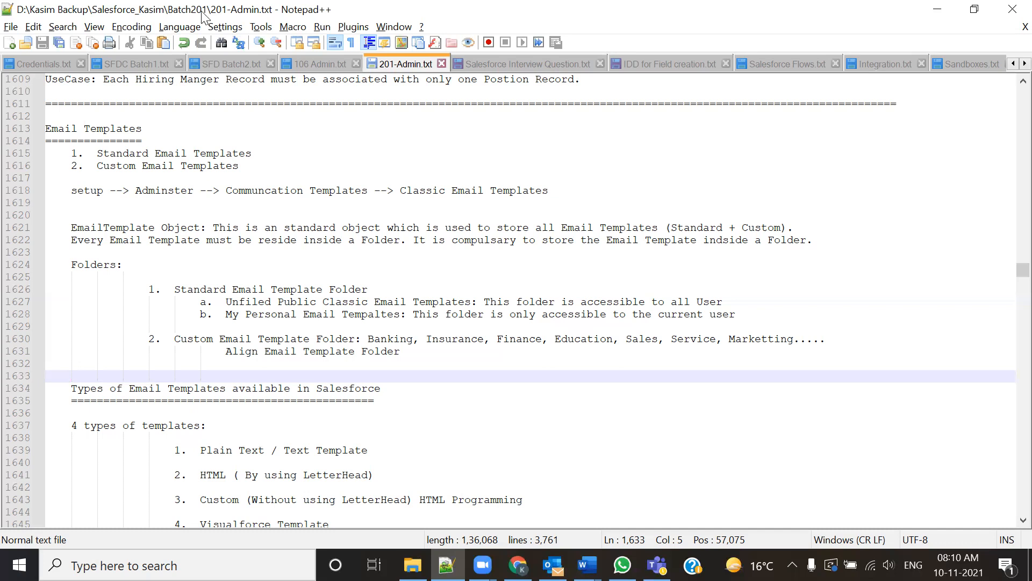
# - Switch back to Gmail, examine the image layout of the email "A peek into Zomato's Diwali celebrations", and return to the inbox
pyautogui.hotkey('alt', 'Tab')
pyautogui.scroll(-3, 201, 443)
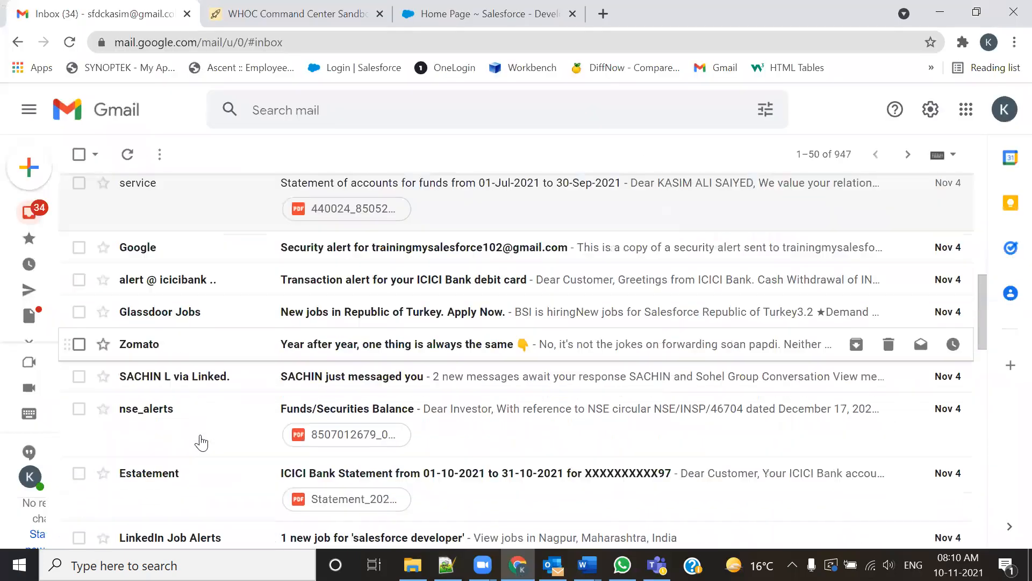
pyautogui.scroll(-1, 201, 443)
pyautogui.scroll(-3, 201, 443)
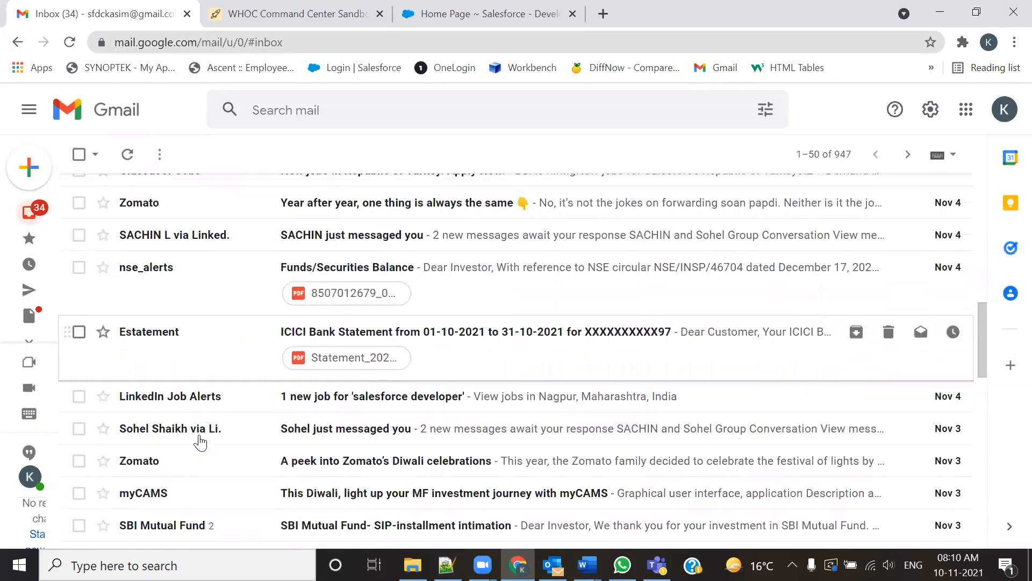
pyautogui.click(376, 376)
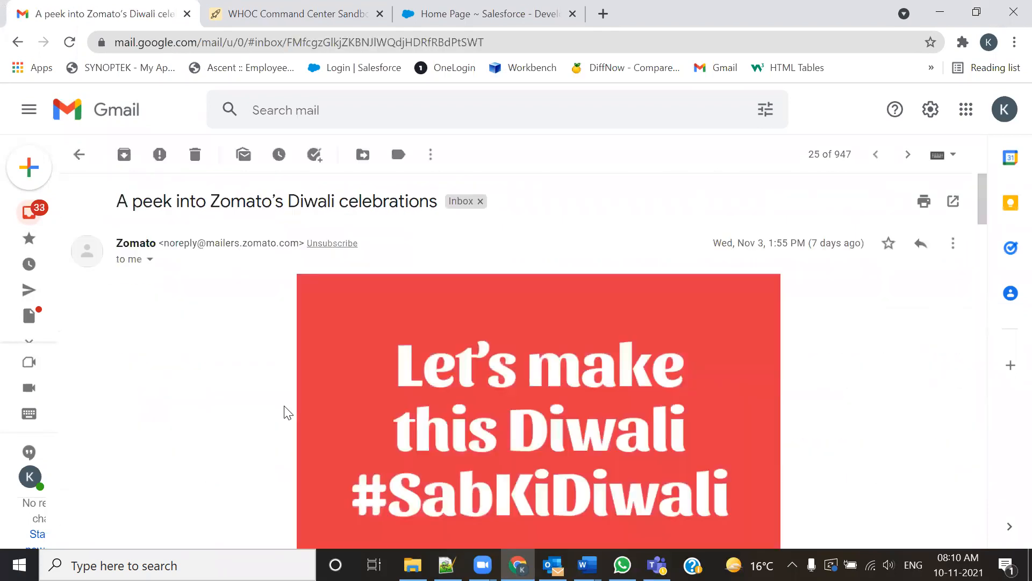
pyautogui.scroll(-4, 287, 411)
pyautogui.scroll(3, 290, 408)
pyautogui.scroll(2, 291, 409)
pyautogui.click(78, 153)
# - Open the Nov 3 myCAMS Diwali email, examine its graphic design, and return to the inbox
pyautogui.scroll(-3, 264, 411)
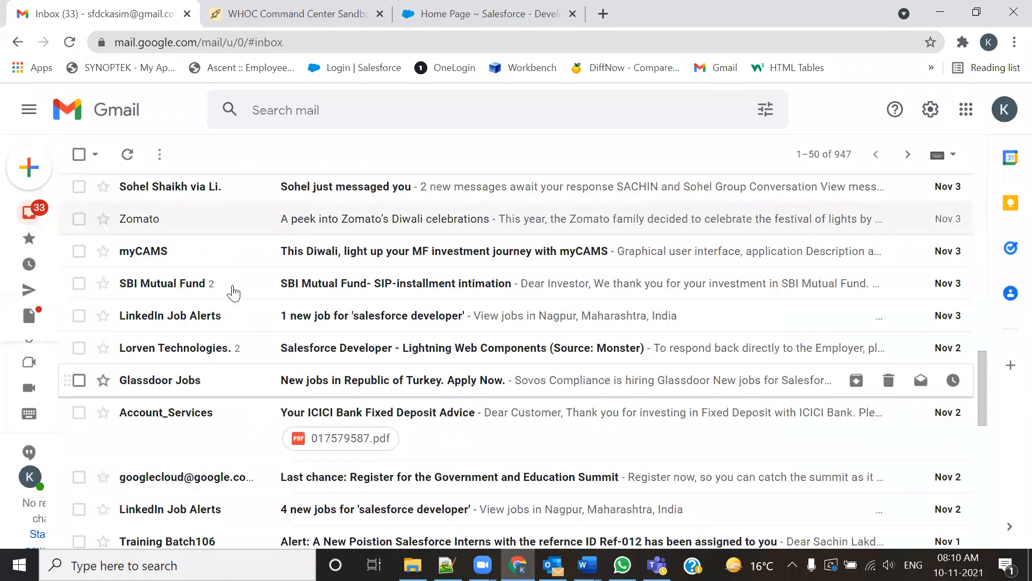
pyautogui.click(330, 258)
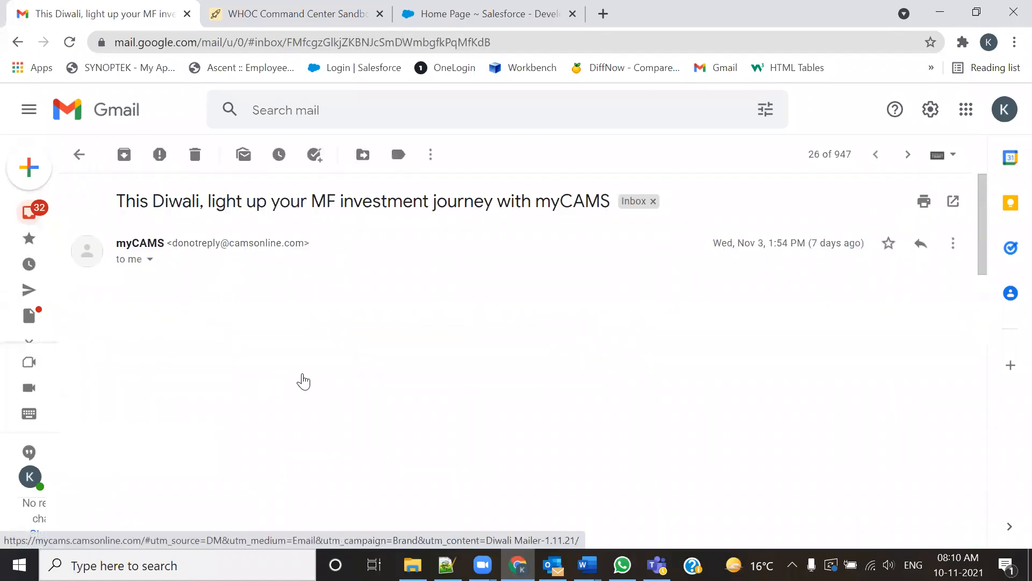
pyautogui.click(79, 154)
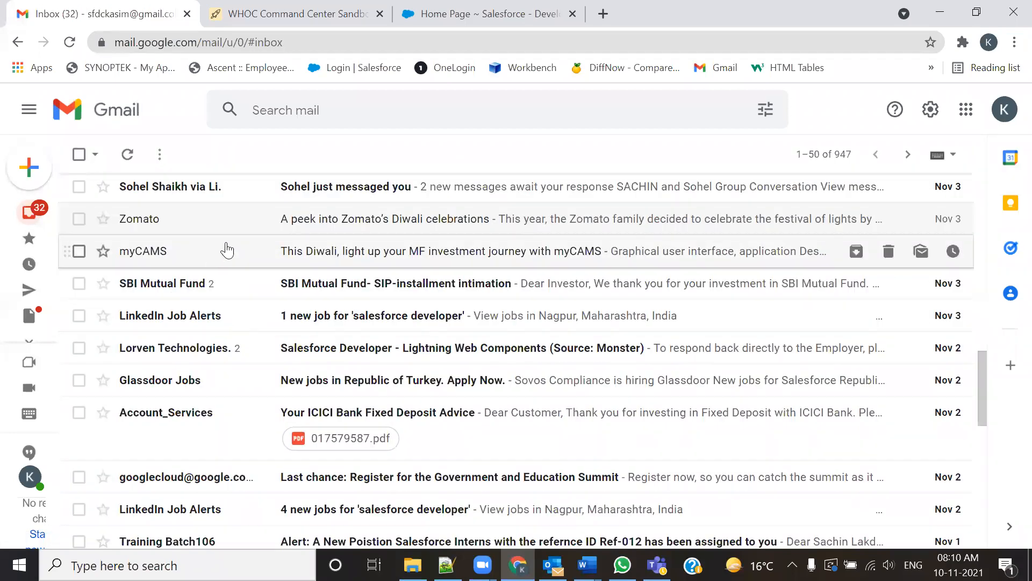
pyautogui.click(293, 257)
pyautogui.scroll(-5, 404, 408)
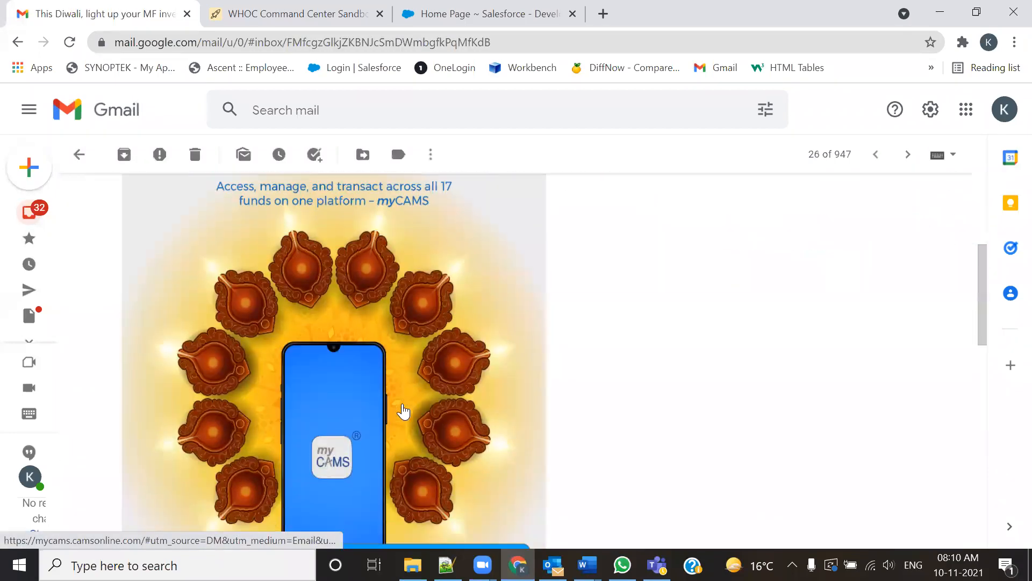
pyautogui.click(79, 154)
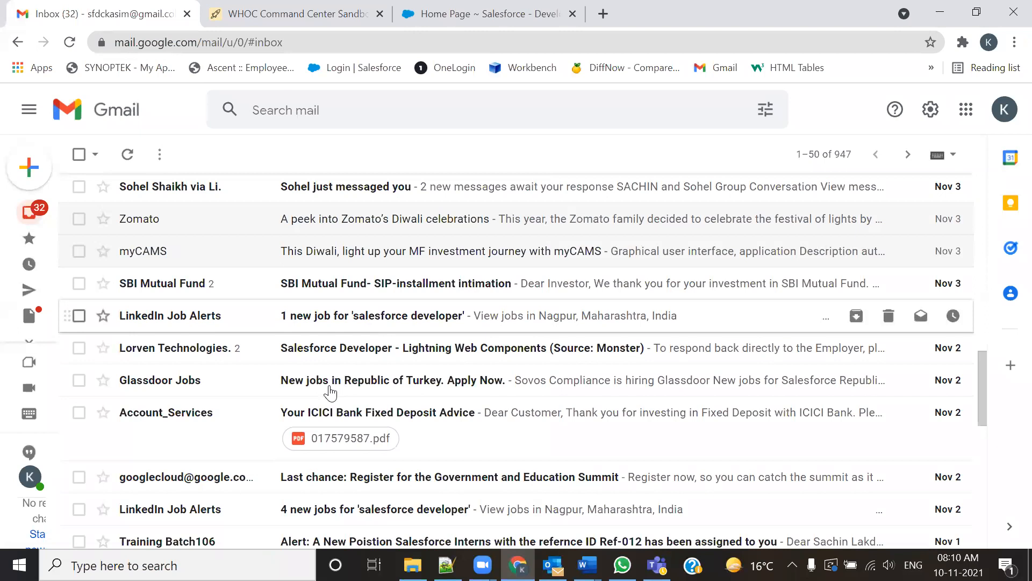
# - Open the Nov 2 Glassdoor email about new jobs in Republic of Turkey and look through its full layout
pyautogui.click(288, 393)
pyautogui.scroll(-3, 286, 417)
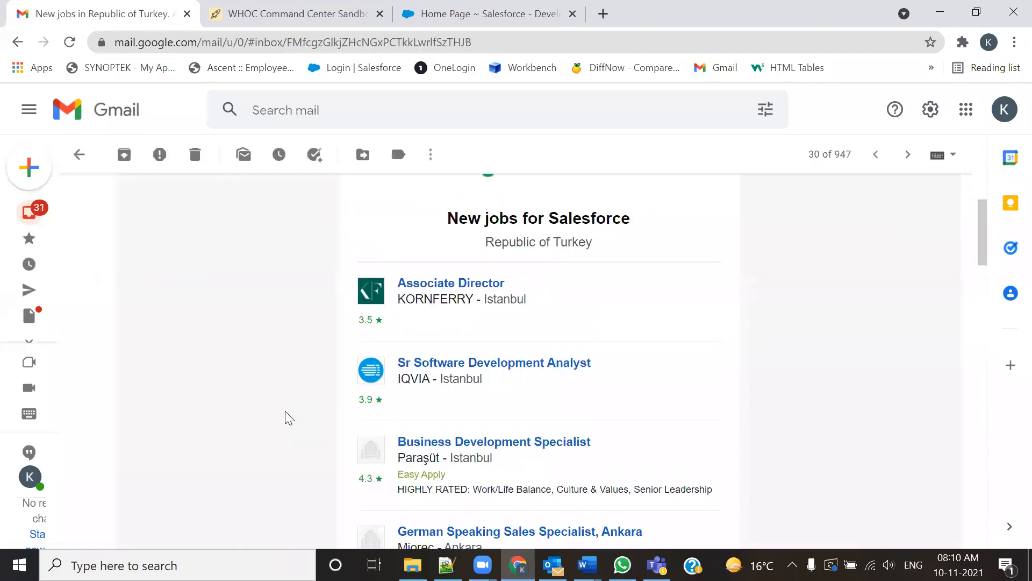
pyautogui.scroll(1, 602, 338)
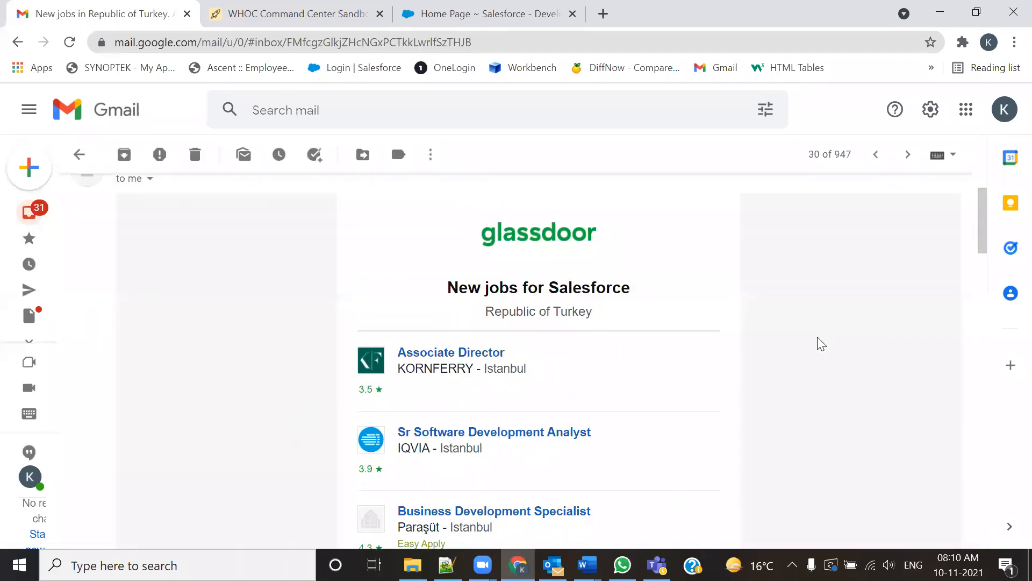
pyautogui.scroll(-4, 818, 349)
pyautogui.scroll(-12, 818, 357)
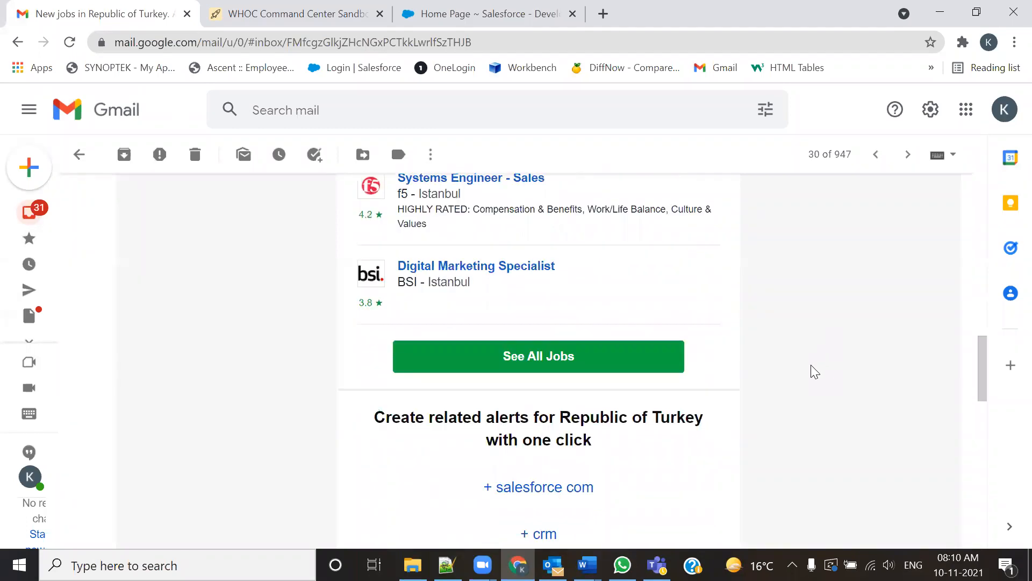
pyautogui.scroll(-4, 815, 371)
pyautogui.scroll(20, 812, 369)
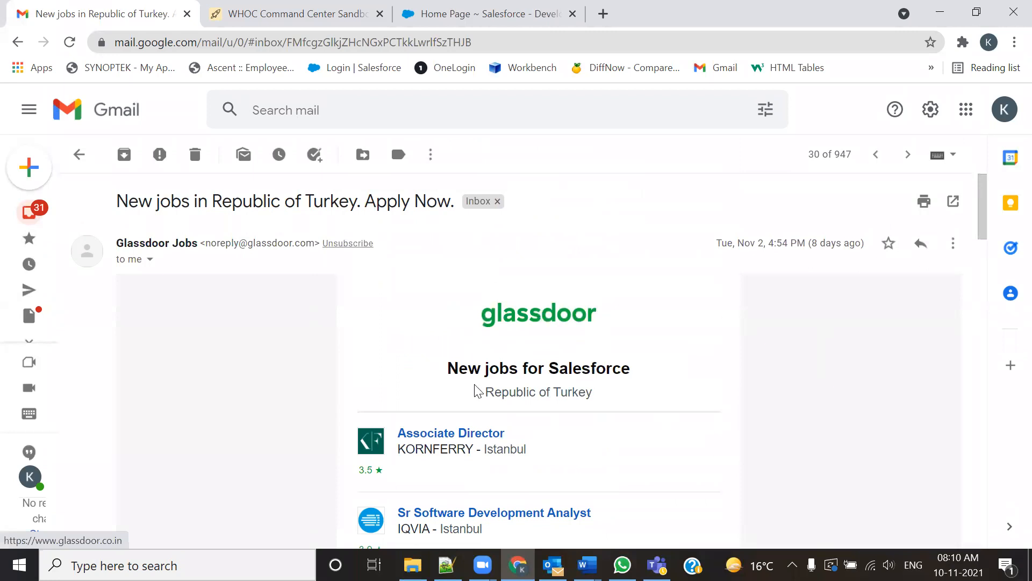
# - Examine the Glassdoor email's job listings, See All Jobs button, related alert links and logo header, and return to the inbox
pyautogui.scroll(-3, 700, 411)
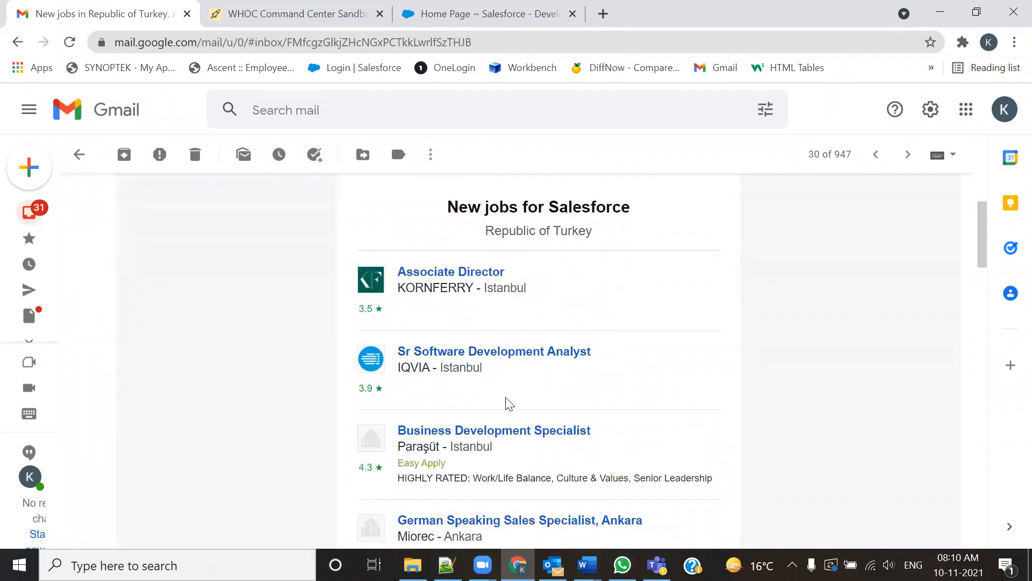
pyautogui.scroll(-7, 548, 331)
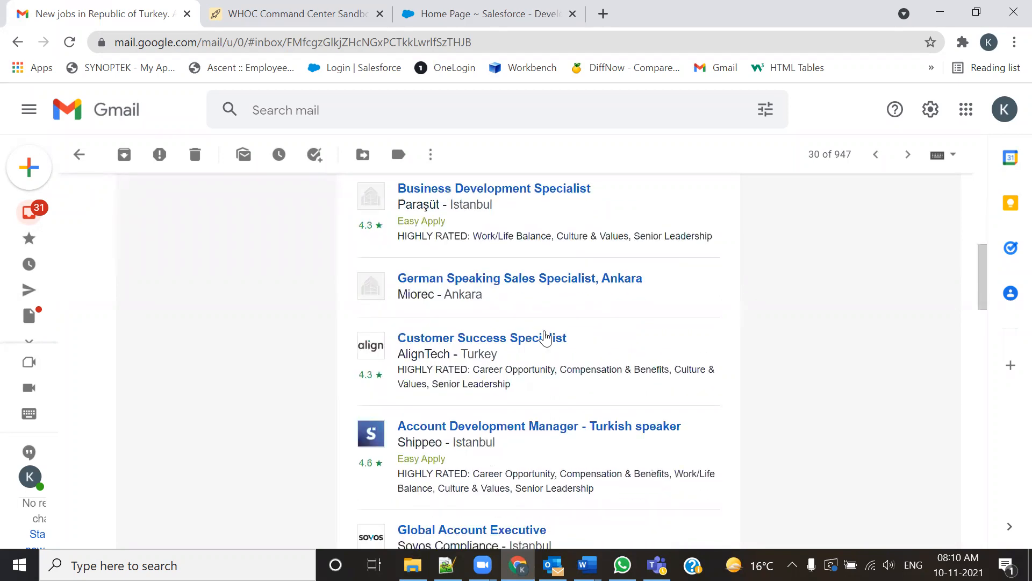
pyautogui.scroll(-3, 462, 431)
pyautogui.scroll(-3, 457, 419)
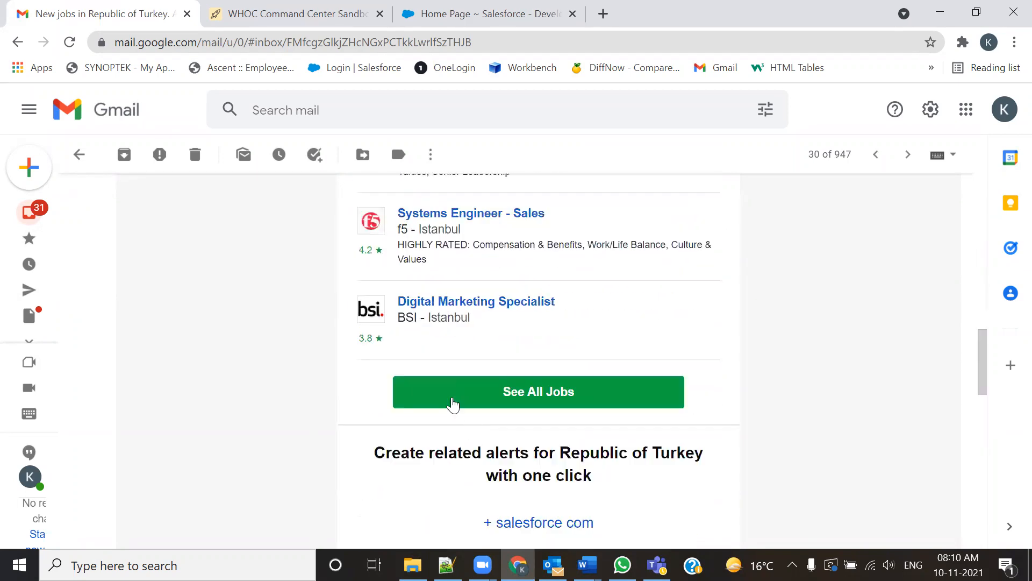
pyautogui.scroll(-3, 436, 398)
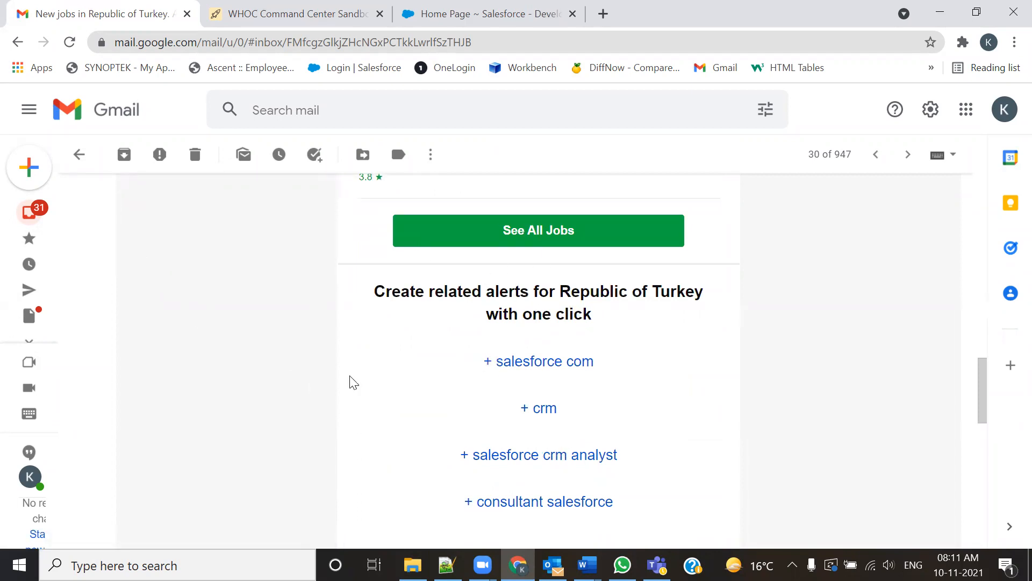
pyautogui.scroll(15, 350, 382)
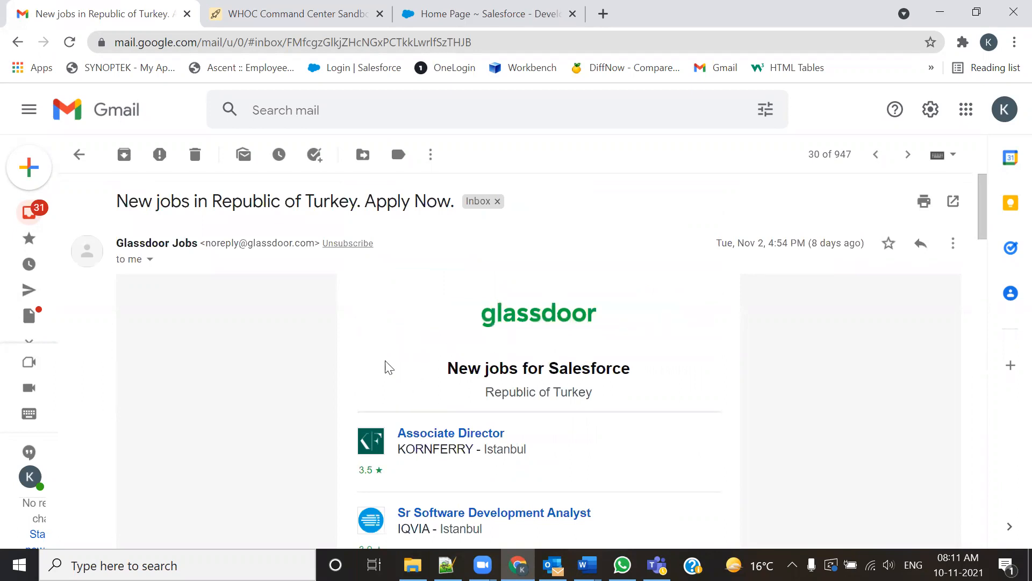
pyautogui.scroll(-3, 429, 445)
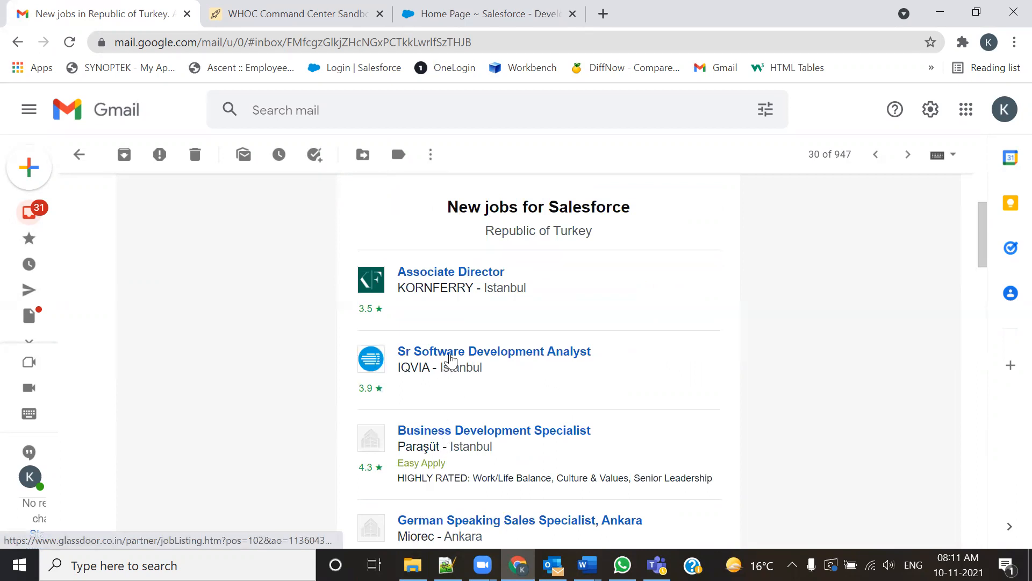
pyautogui.scroll(3, 473, 312)
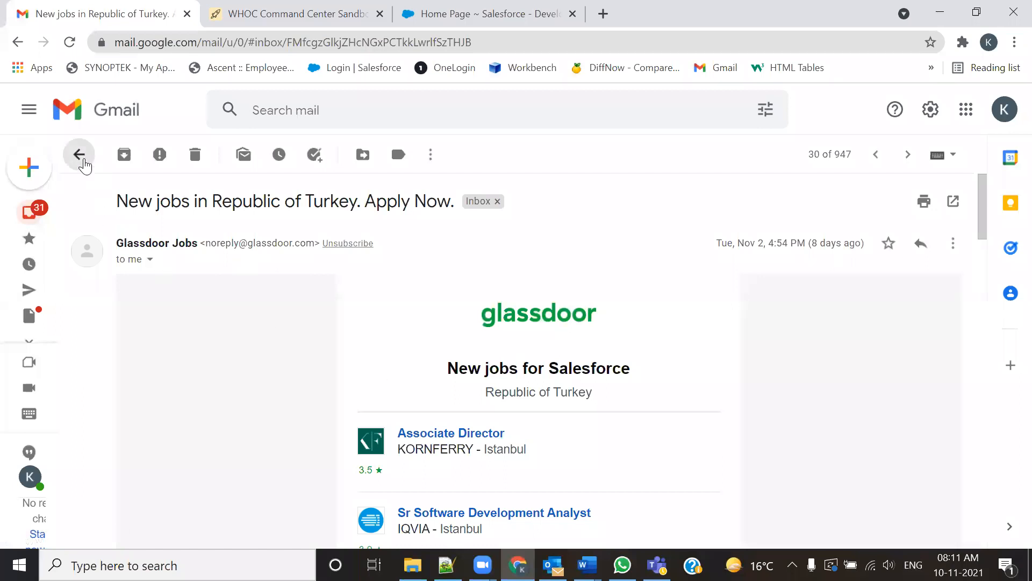
pyautogui.click(79, 154)
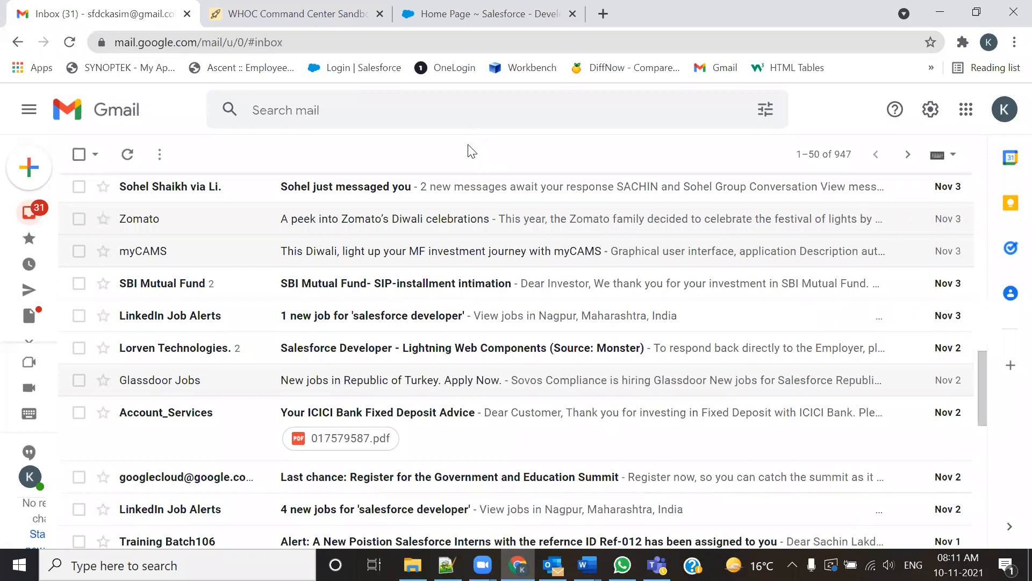
# - Switch to the Notepad++ notes and highlight the Standard and Custom Email Templates entries
pyautogui.hotkey('alt', 'Tab')
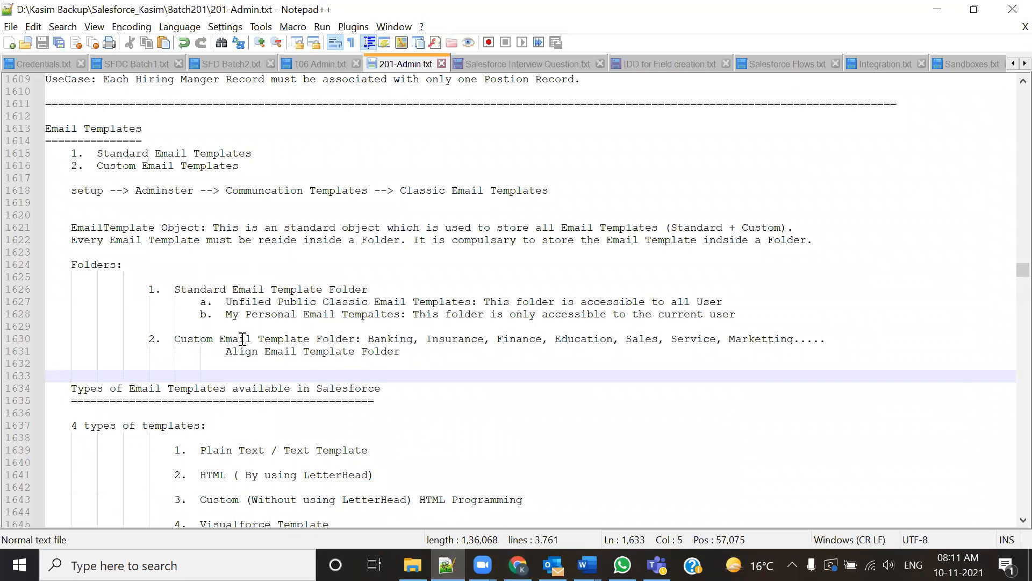
pyautogui.moveTo(96, 153); pyautogui.dragTo(135, 166)
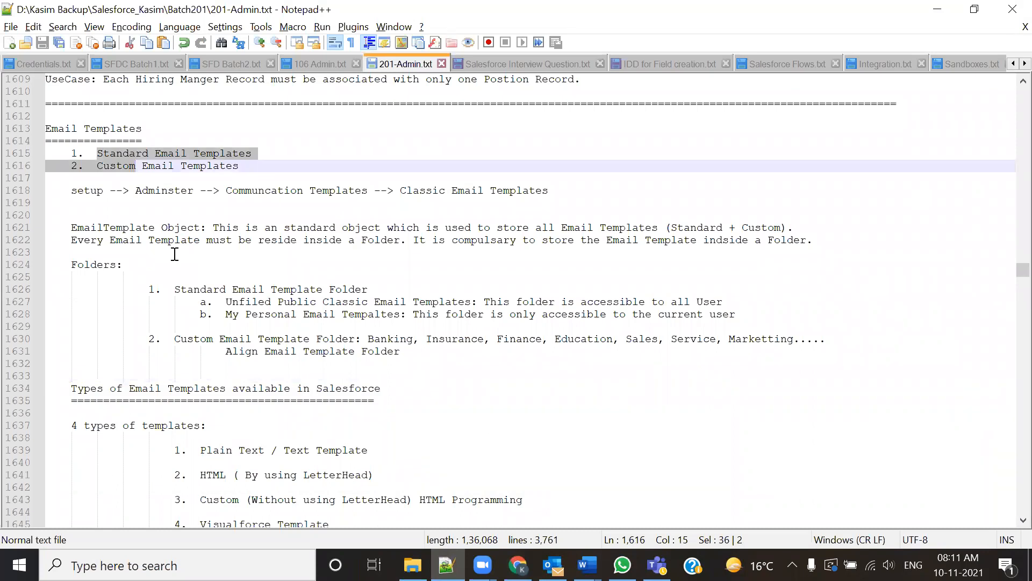
pyautogui.click(108, 215)
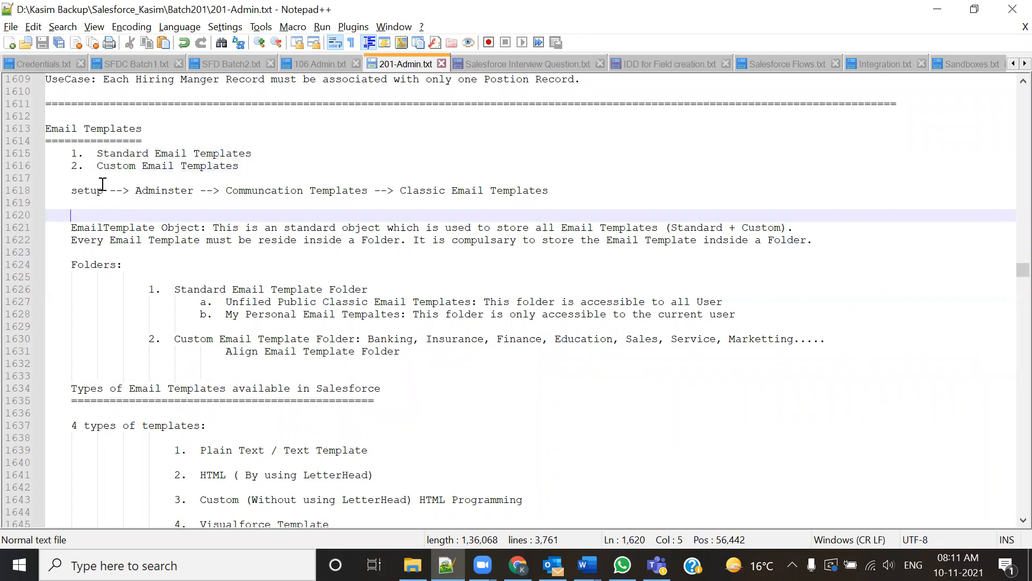
pyautogui.moveTo(97, 153); pyautogui.dragTo(123, 155)
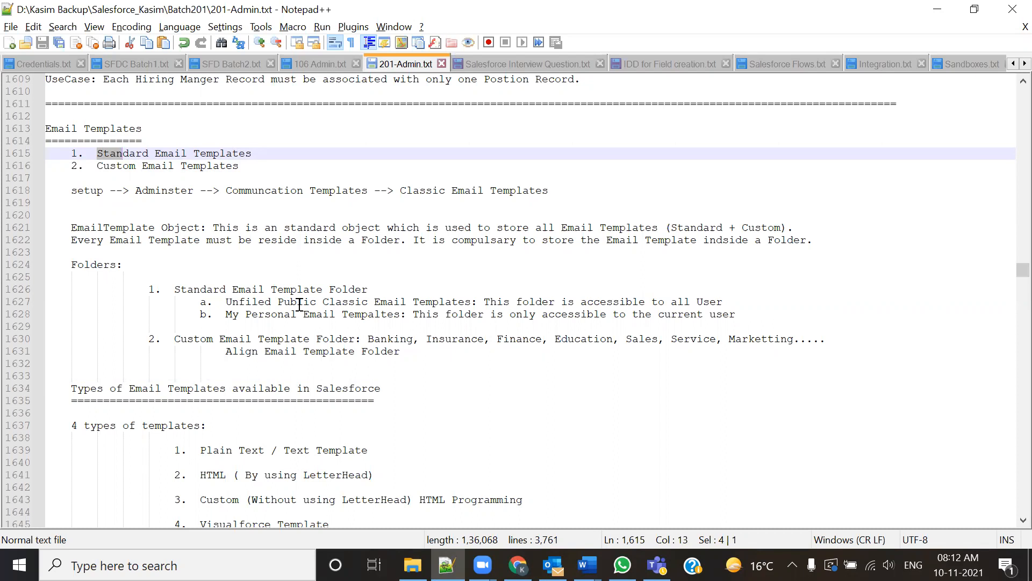
# - Switch to the Salesforce home page in Chrome, view the list of available apps, and close it
pyautogui.click(518, 564)
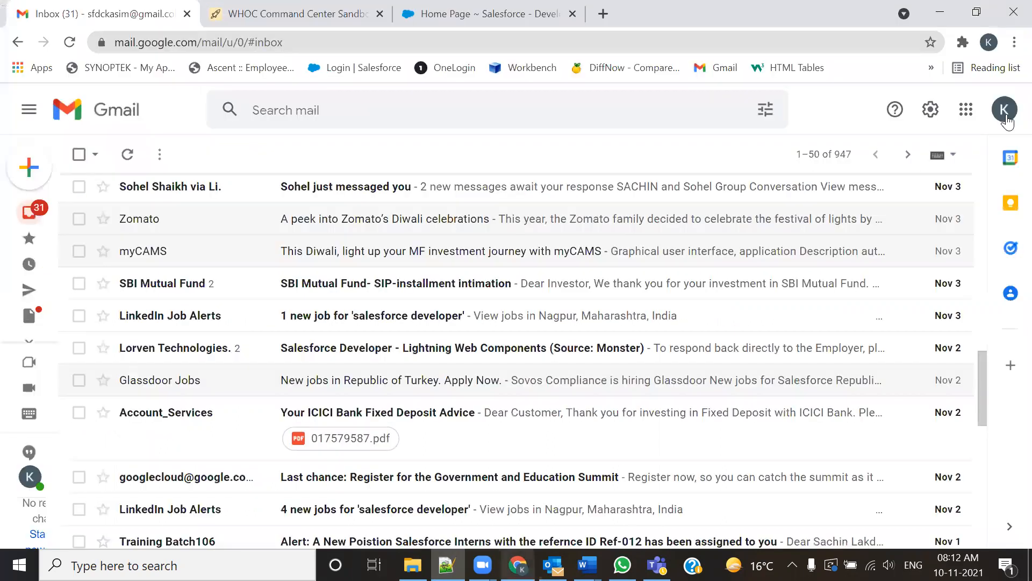
pyautogui.click(1005, 116)
pyautogui.click(473, 16)
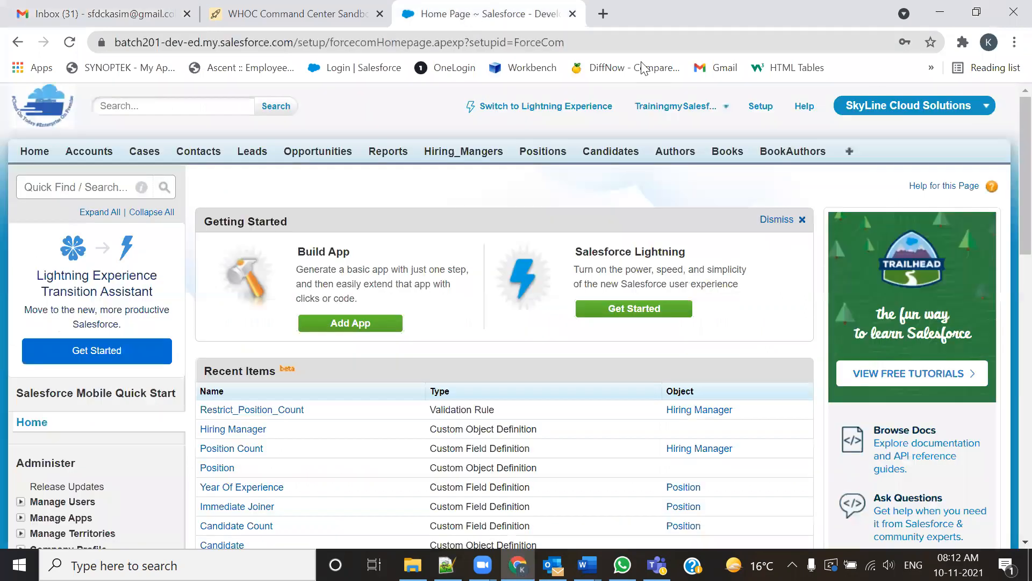
pyautogui.click(988, 107)
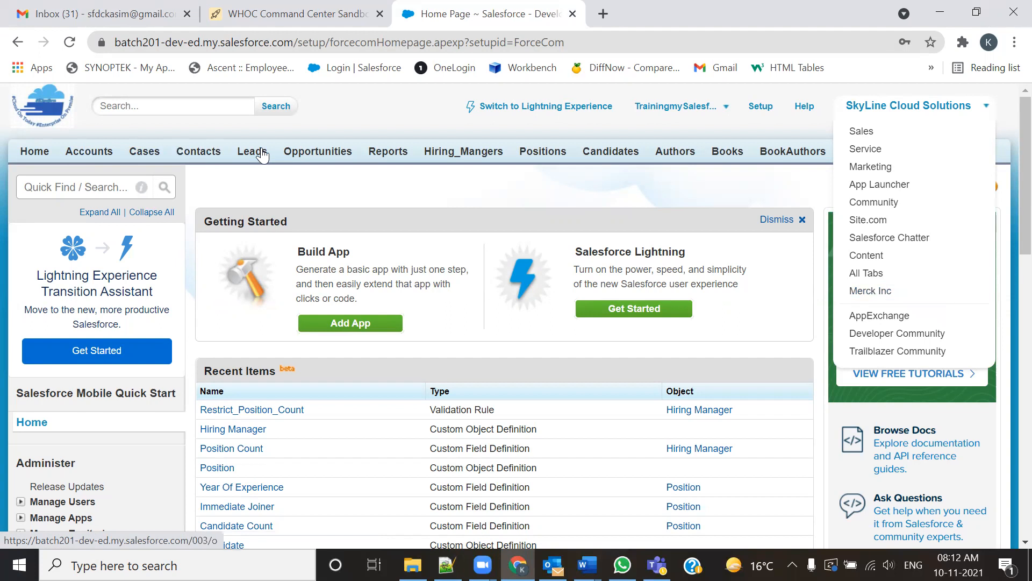
pyautogui.click(685, 193)
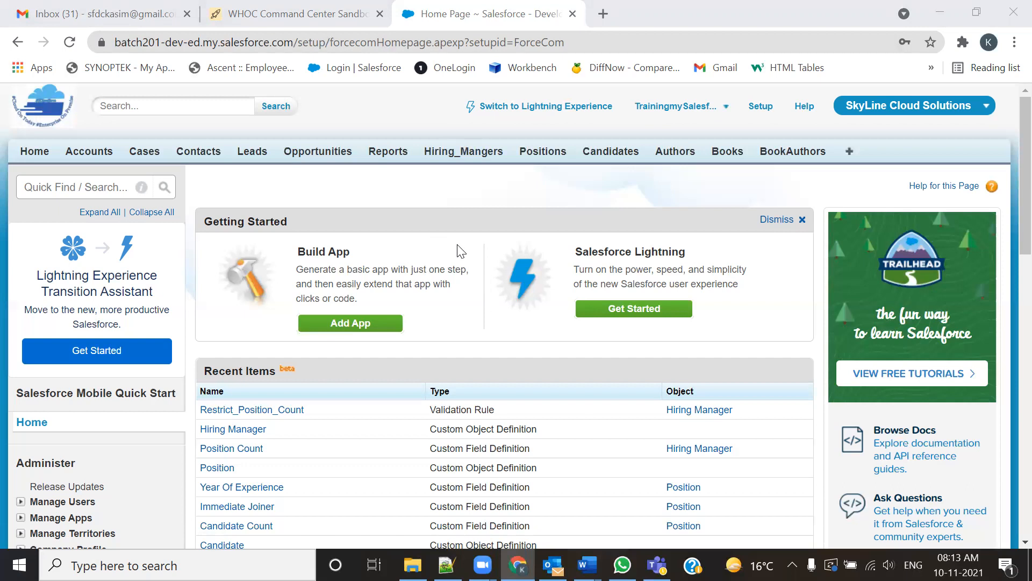
# - Switch to the WHOC Command Center Sandbox base in Airtable, highlight the airtable domain in its URL, and view the Units and Companies tables
pyautogui.click(314, 10)
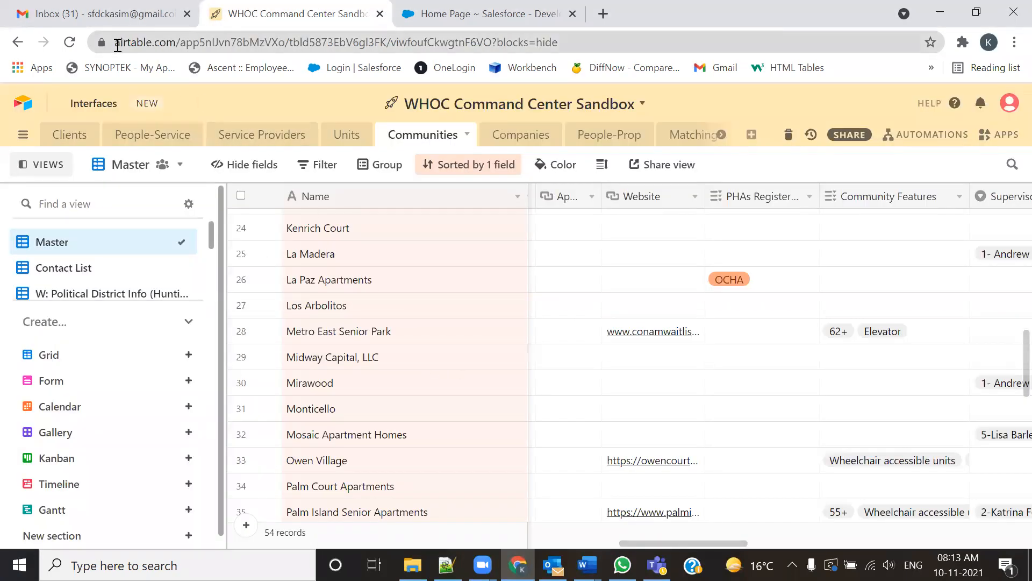
pyautogui.click(136, 46)
pyautogui.moveTo(136, 46); pyautogui.dragTo(155, 46)
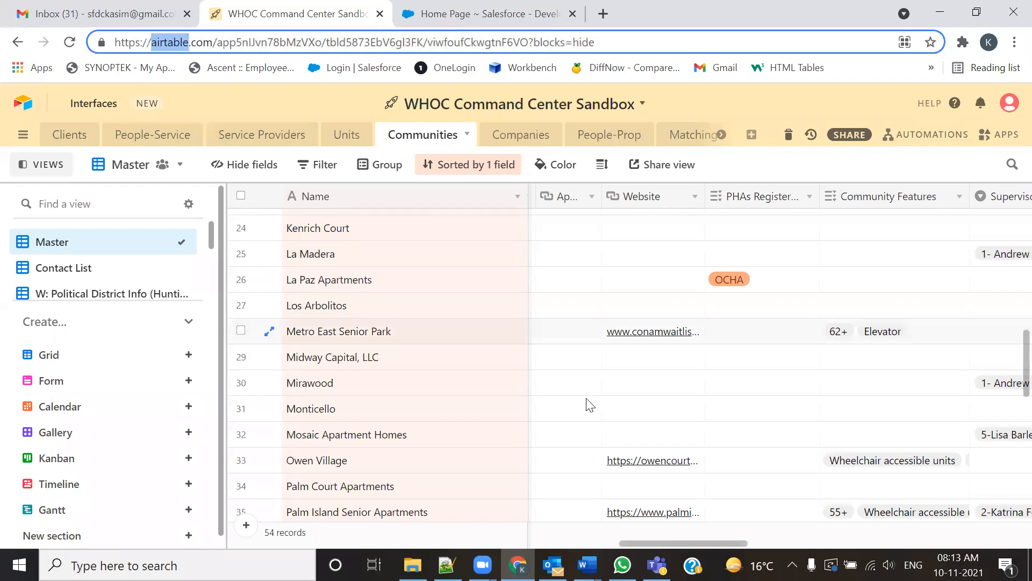
pyautogui.click(710, 103)
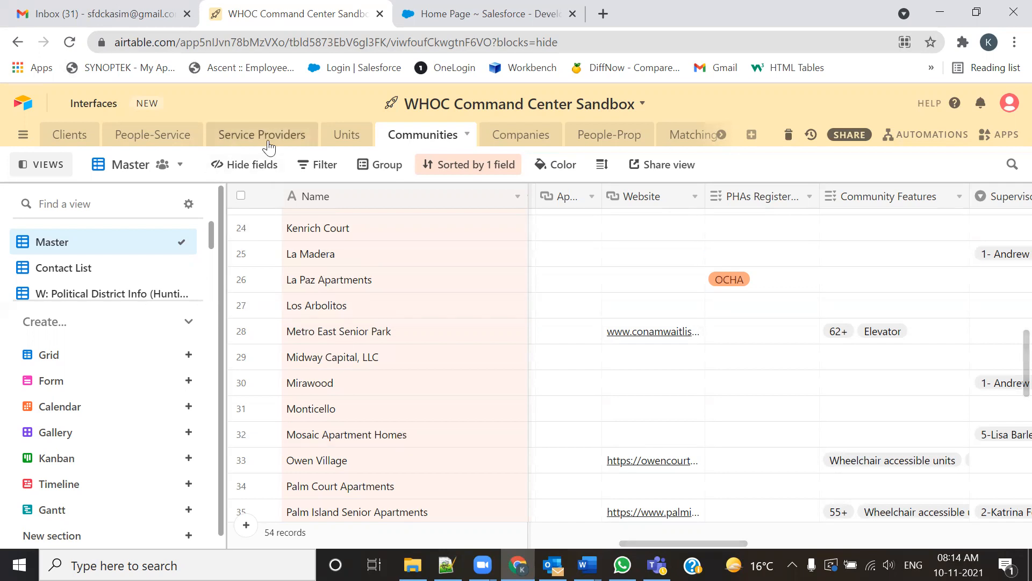
pyautogui.click(353, 140)
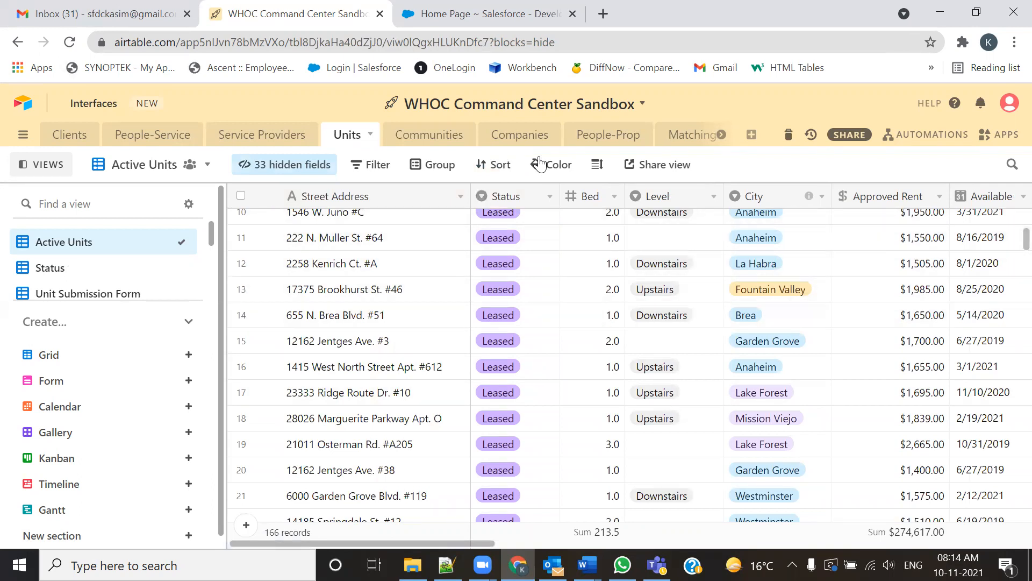
pyautogui.click(522, 142)
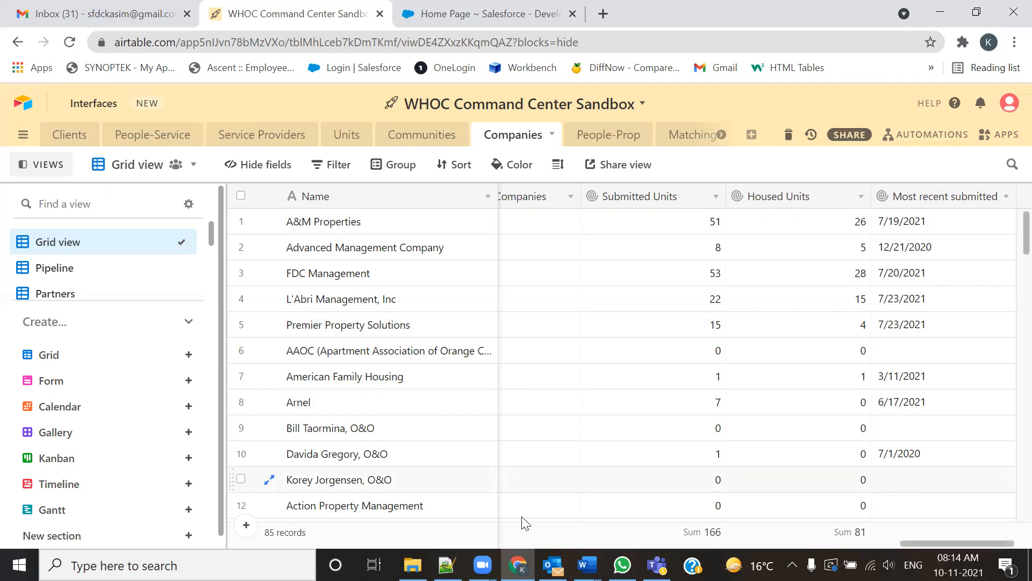
# - Switch to the OCUW Salesforce implementation proposal in Word and examine the Section F workflow diagram
pyautogui.click(586, 564)
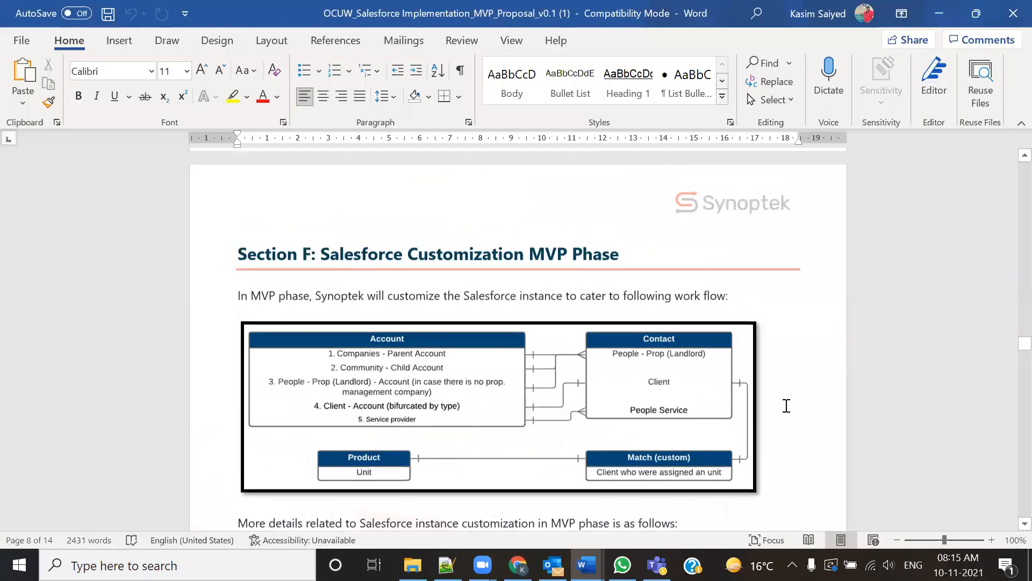
pyautogui.scroll(3, 786, 405)
pyautogui.scroll(-3, 760, 392)
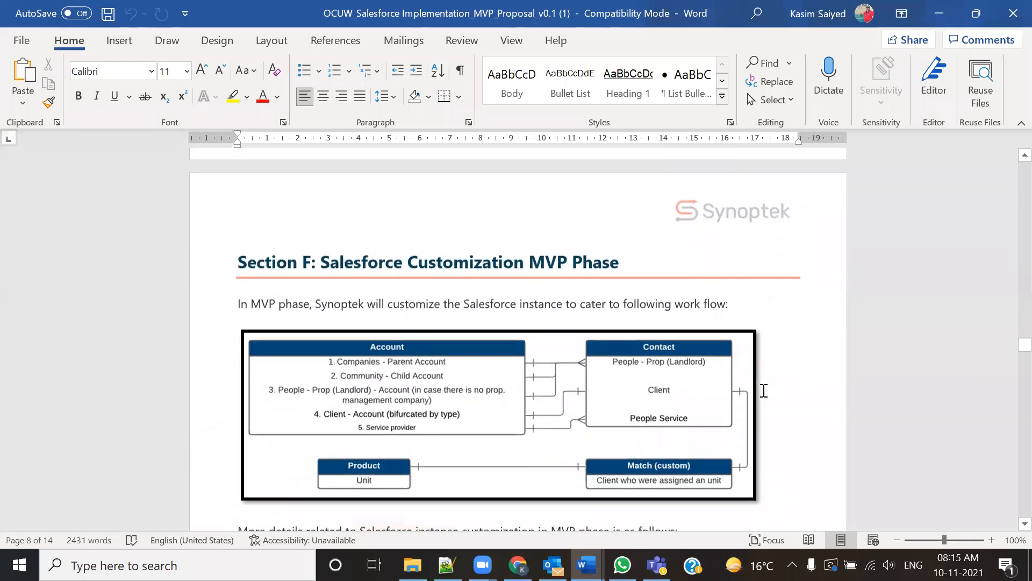
pyautogui.scroll(-3, 763, 391)
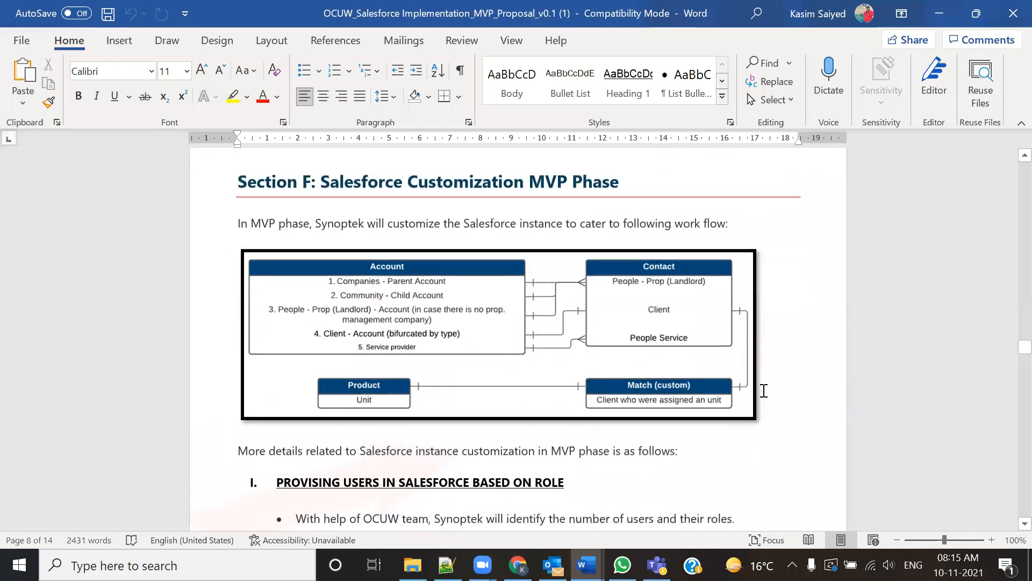
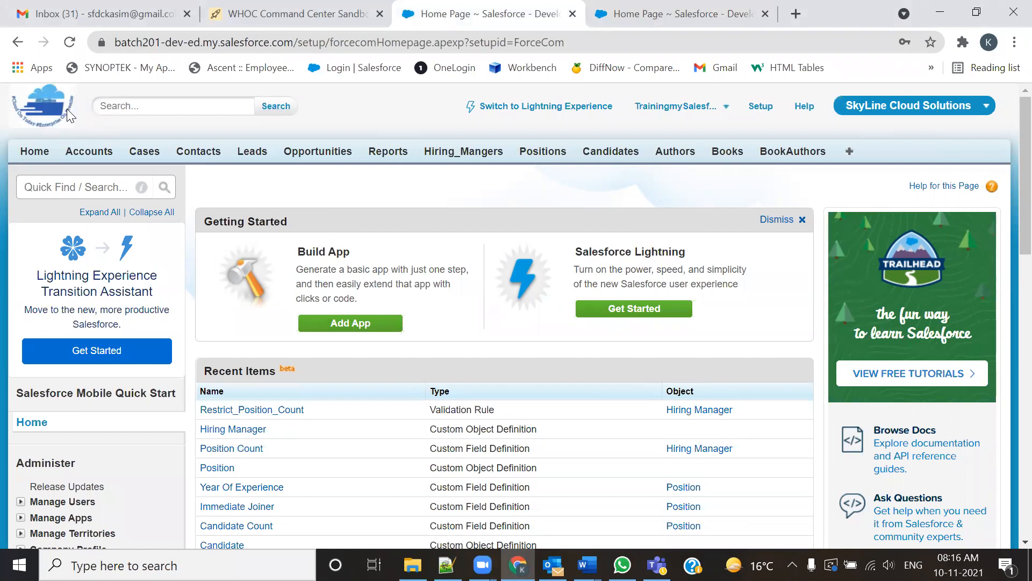
# - Show the Orange County United Way Salesforce home page, and compare the proposal's Account diagram in Word with the Airtable Companies table
pyautogui.click(628, 7)
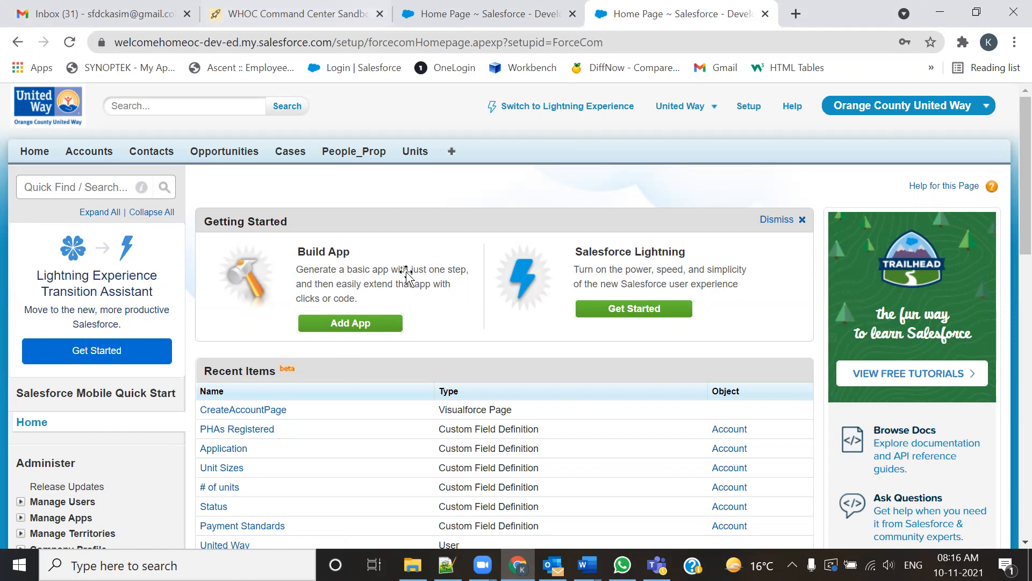
pyautogui.hotkey('alt', 'Tab')
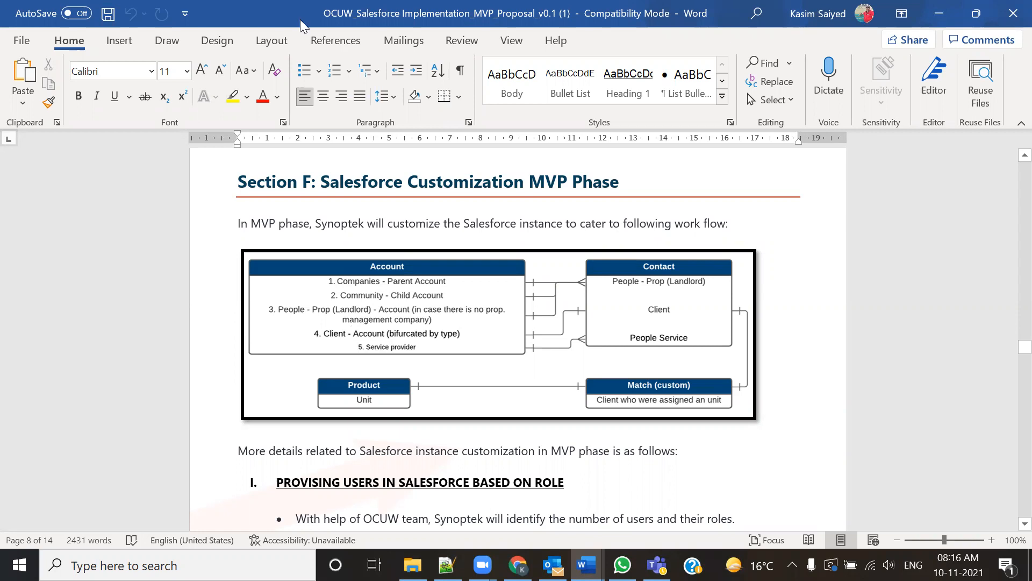
pyautogui.hotkey('alt', 'Tab')
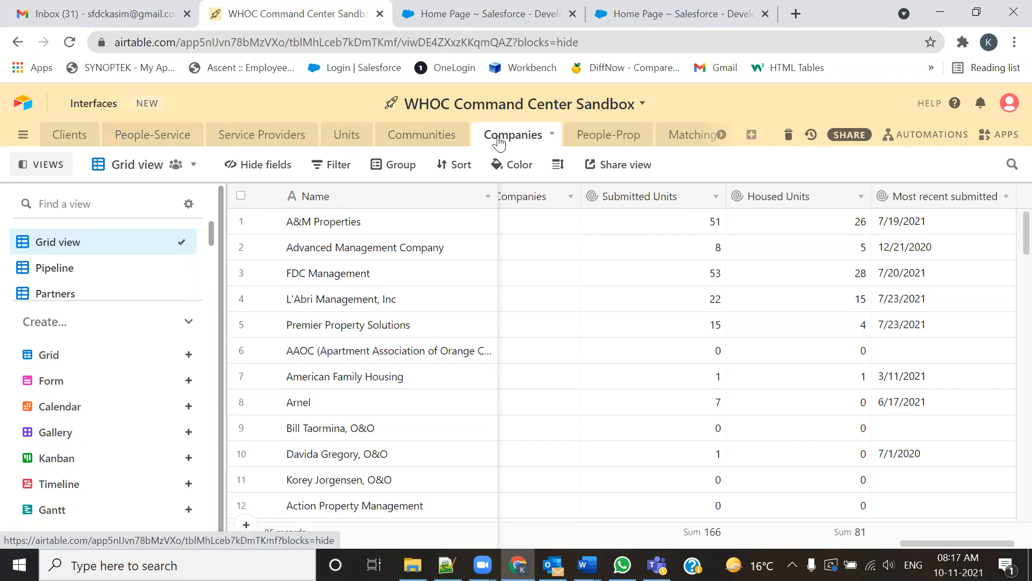
pyautogui.click(587, 565)
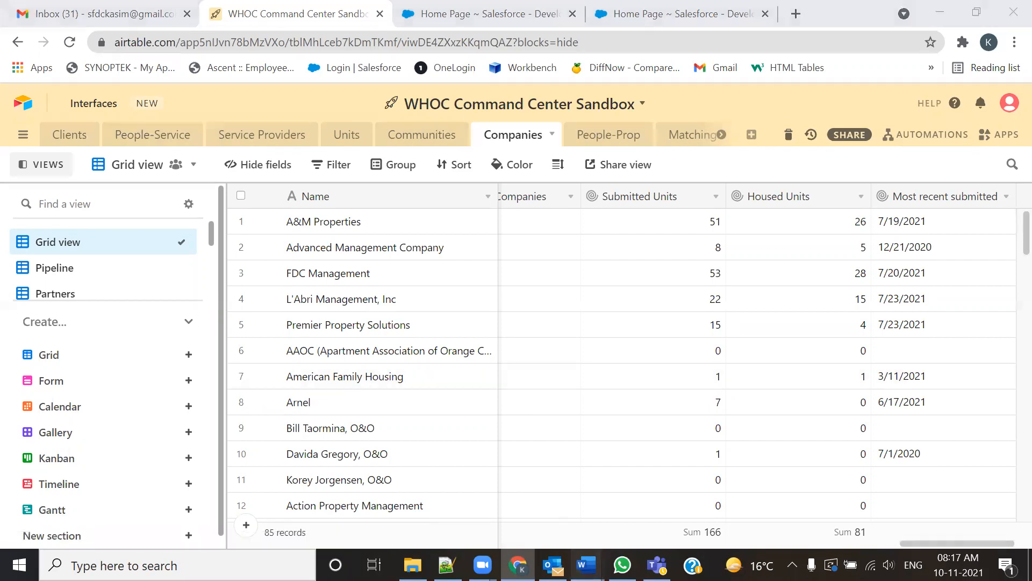
pyautogui.click(497, 478)
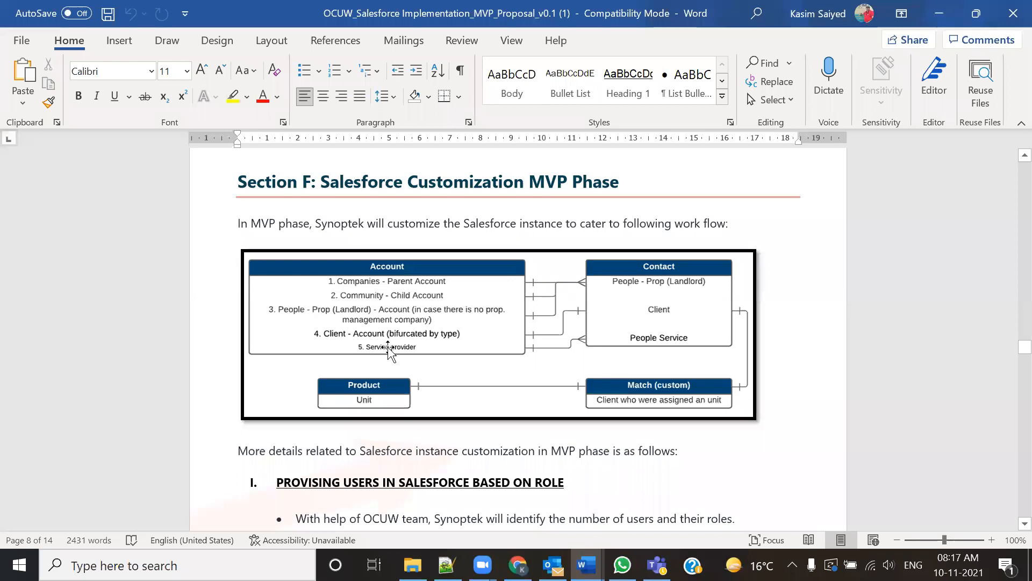
pyautogui.hotkey('alt', 'Tab')
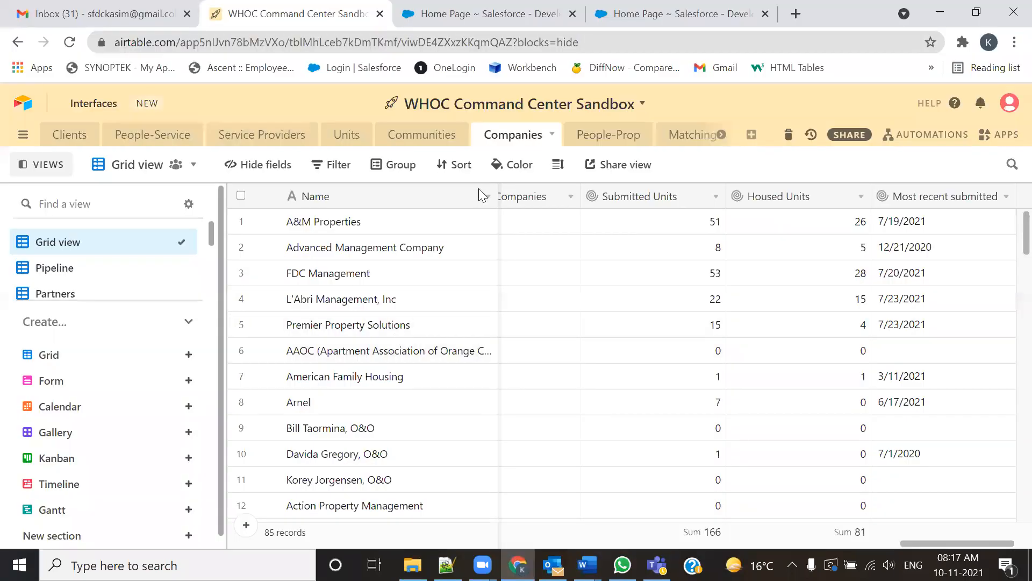
# - Open the Accounts home page in the Orange County United Way org and highlight 001/o in its URL
pyautogui.click(698, 7)
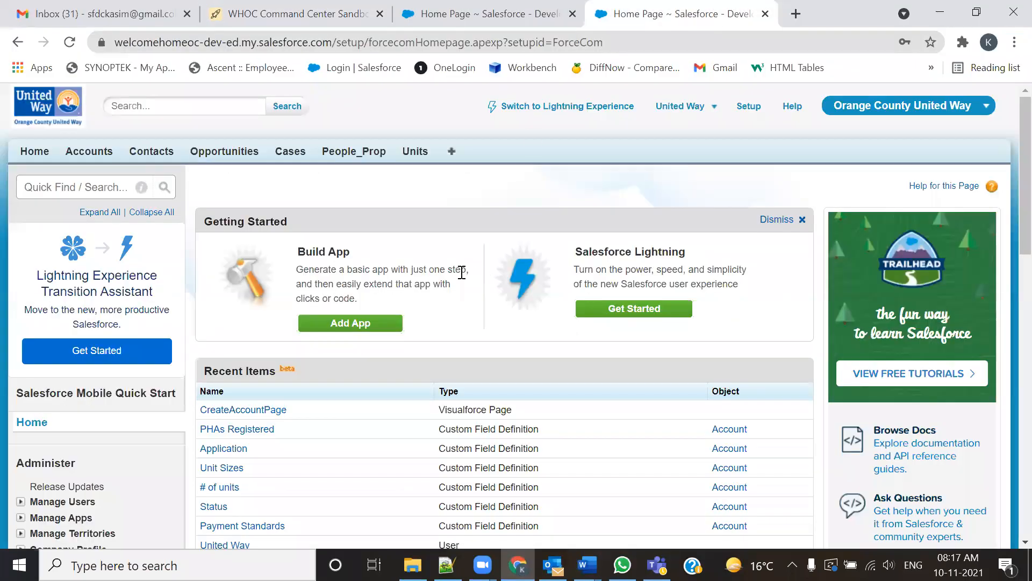
pyautogui.click(90, 154)
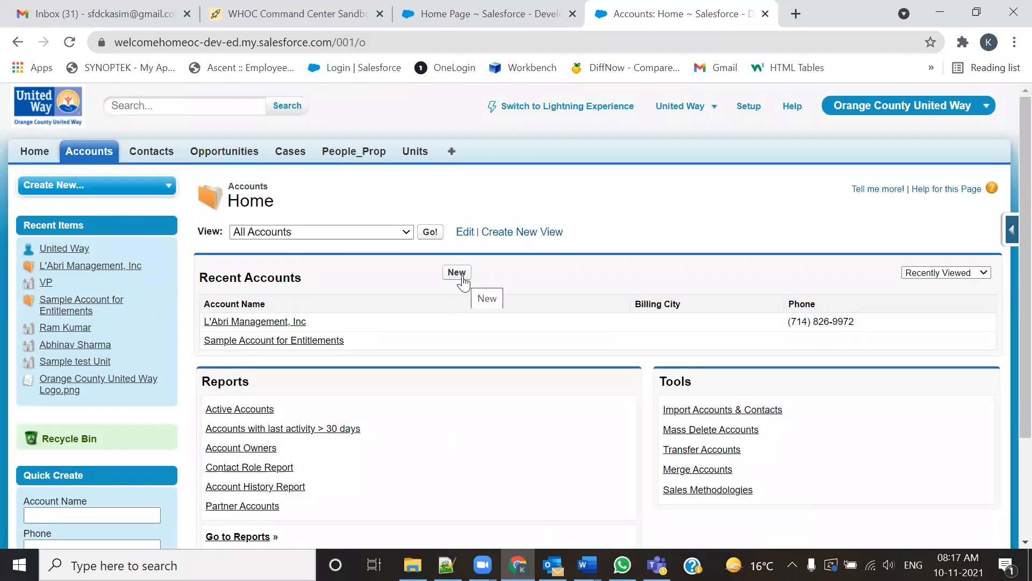
pyautogui.click(367, 39)
pyautogui.click(376, 41)
pyautogui.moveTo(408, 42); pyautogui.dragTo(378, 45)
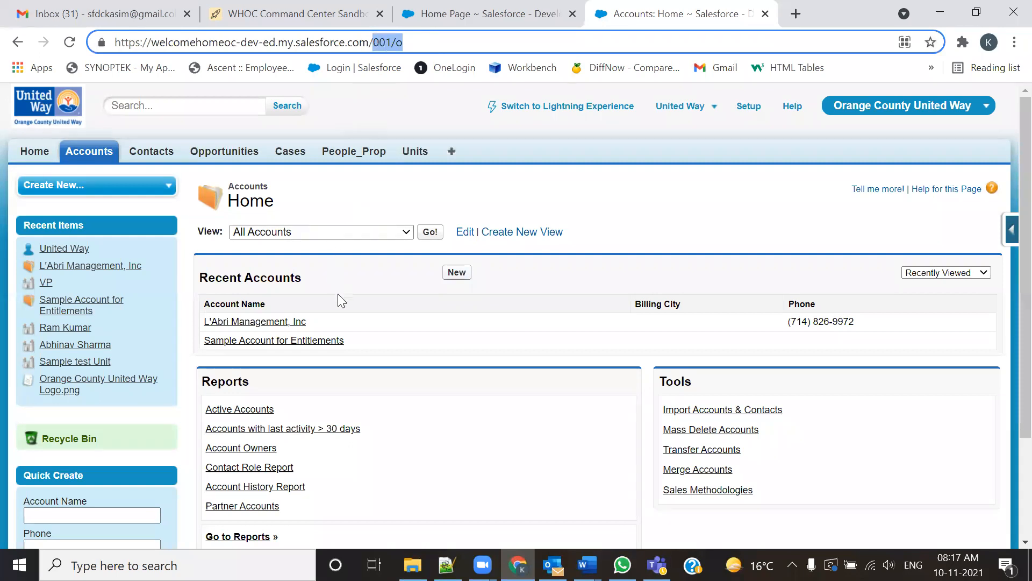
# - Open the New Account form in the SkyLine Cloud Solutions org and look through its standard fields
pyautogui.click(457, 14)
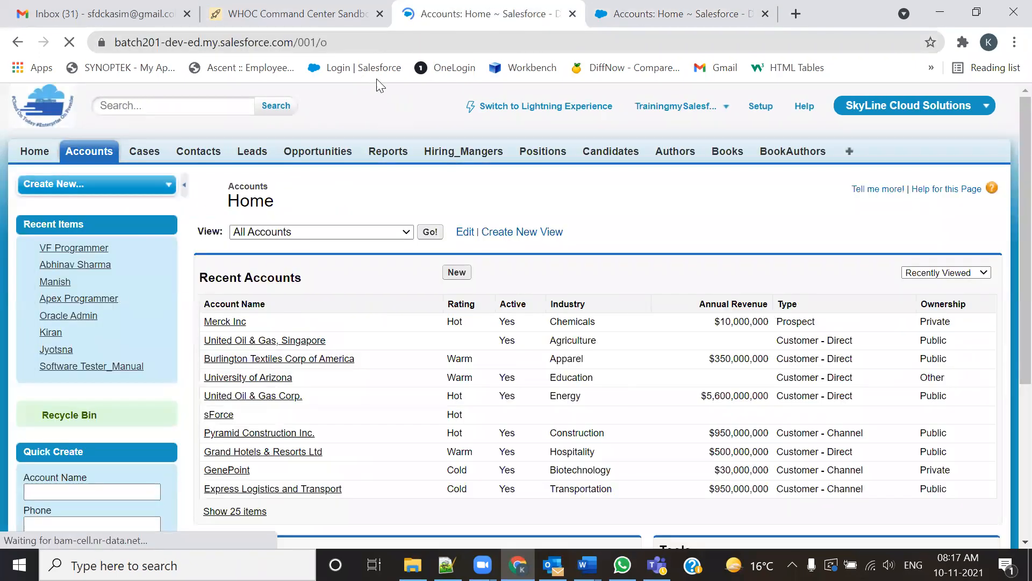
pyautogui.click(457, 272)
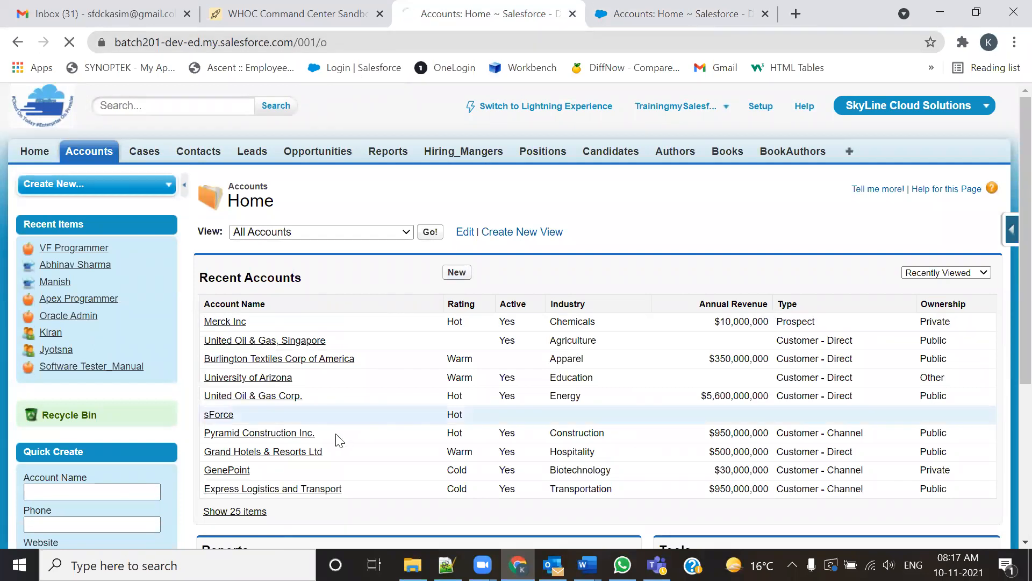
pyautogui.scroll(-2, 286, 269)
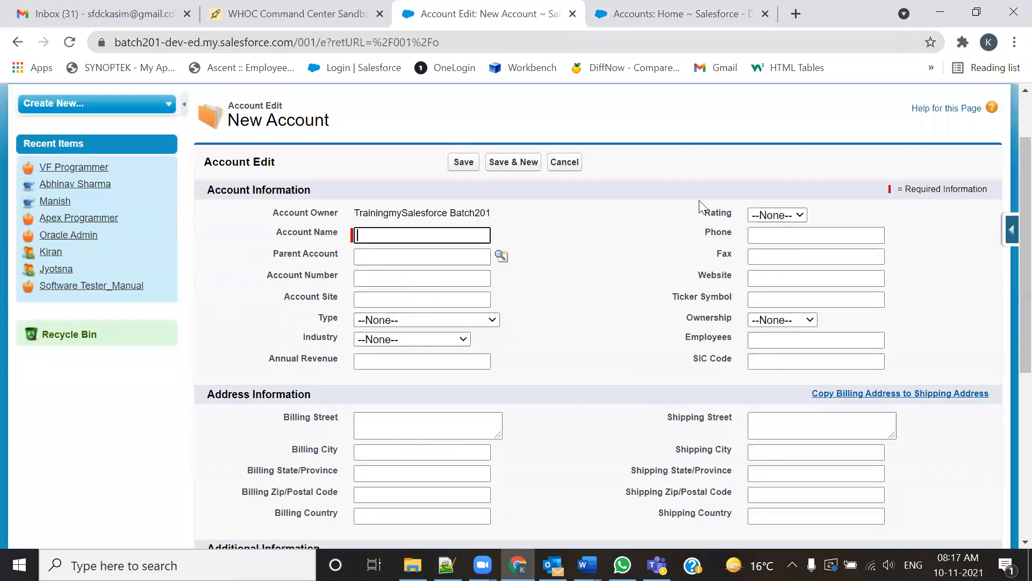
pyautogui.scroll(2, 577, 440)
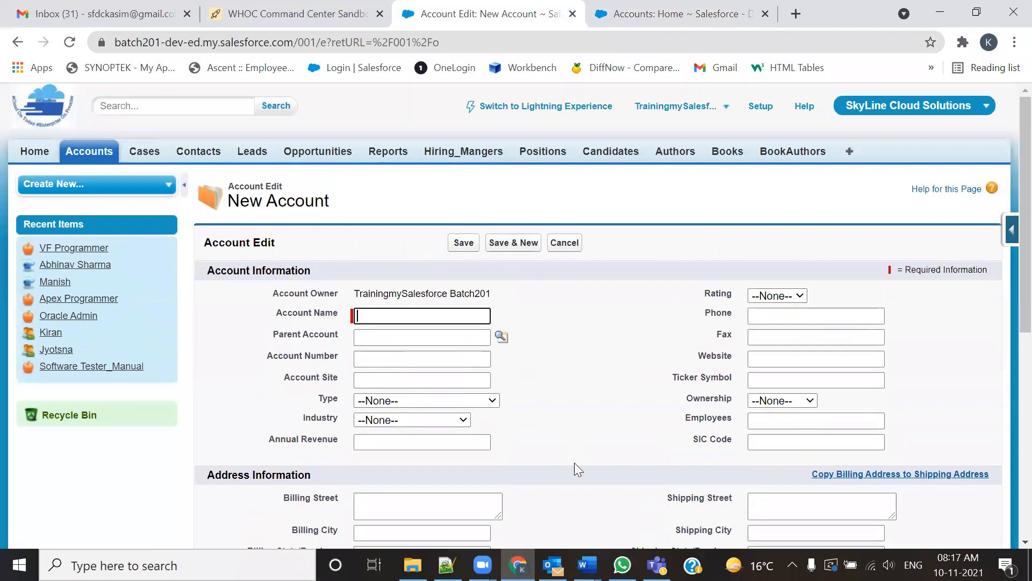
# - Compare with the United Way Accounts page, reopen the SkyLine org's New Account form from Accounts home, and highlight its URL
pyautogui.click(679, 13)
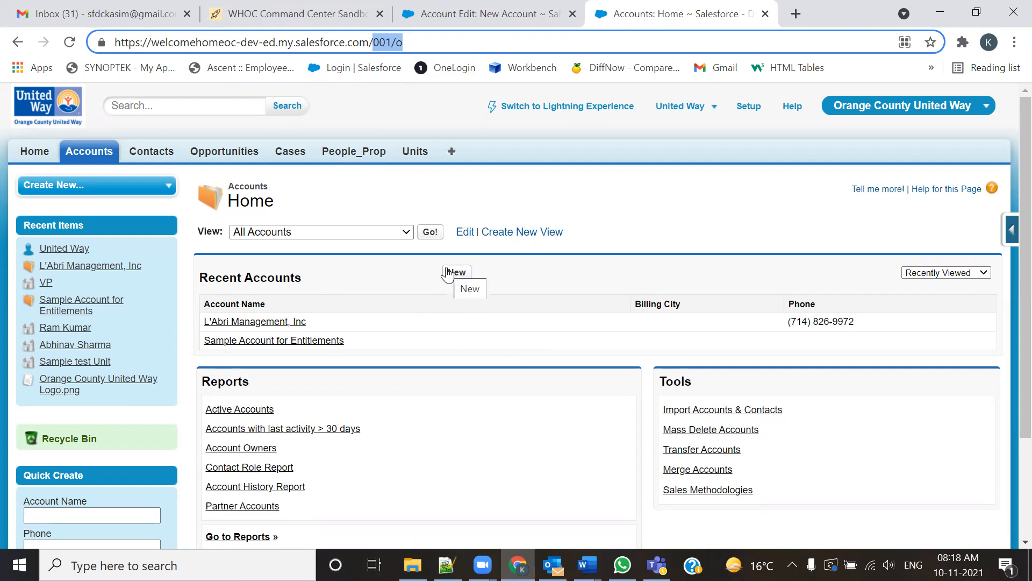
pyautogui.hotkey('ctrl', 'shift', 'Tab')
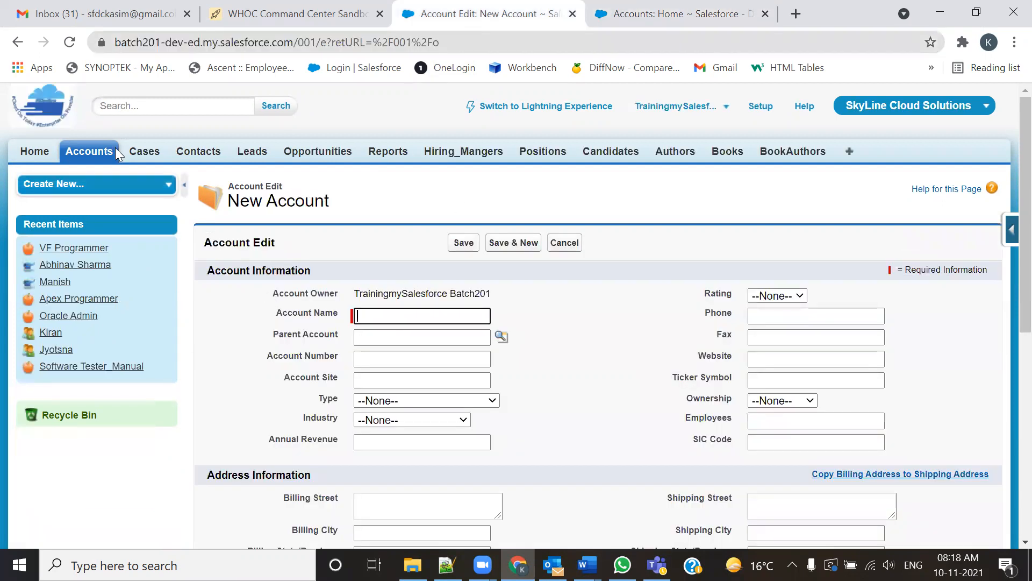
pyautogui.hotkey('alt', 'Left')
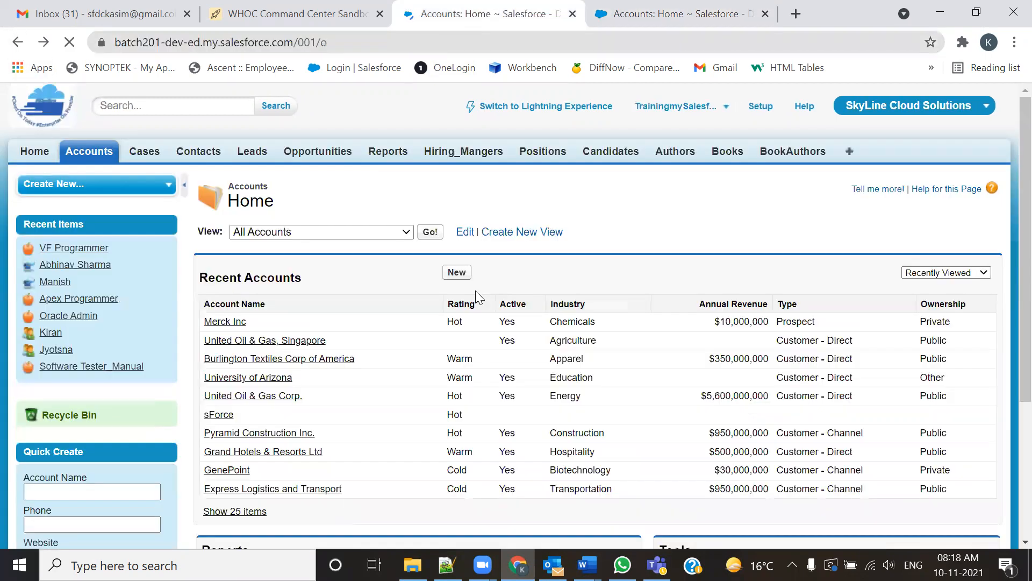
pyautogui.click(458, 272)
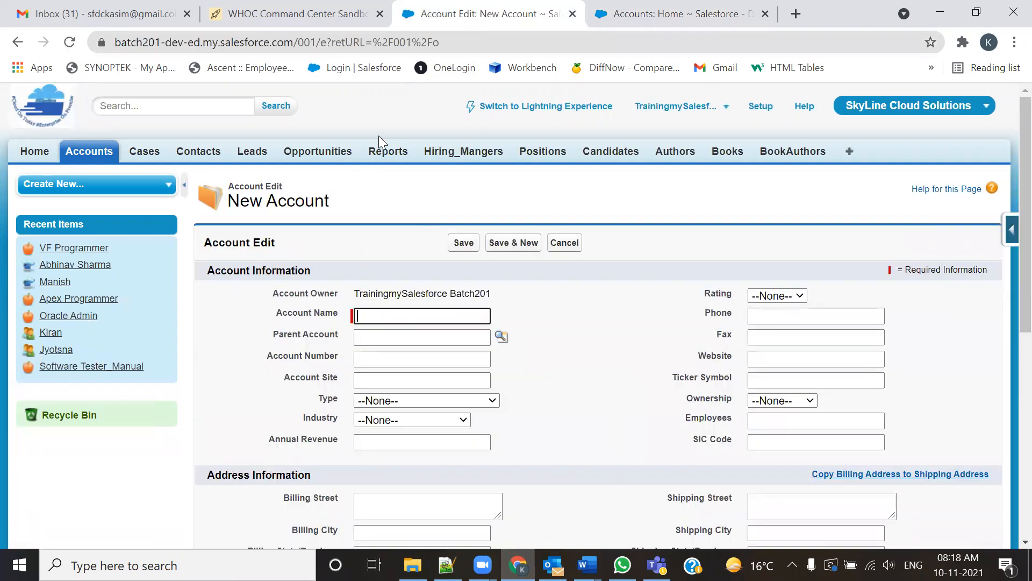
pyautogui.click(308, 45)
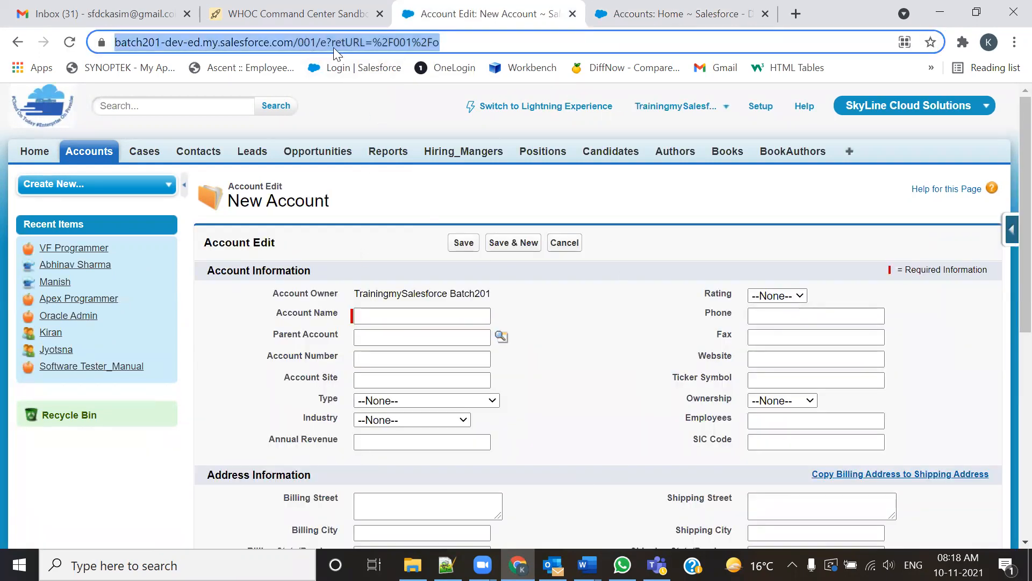
pyautogui.click(530, 377)
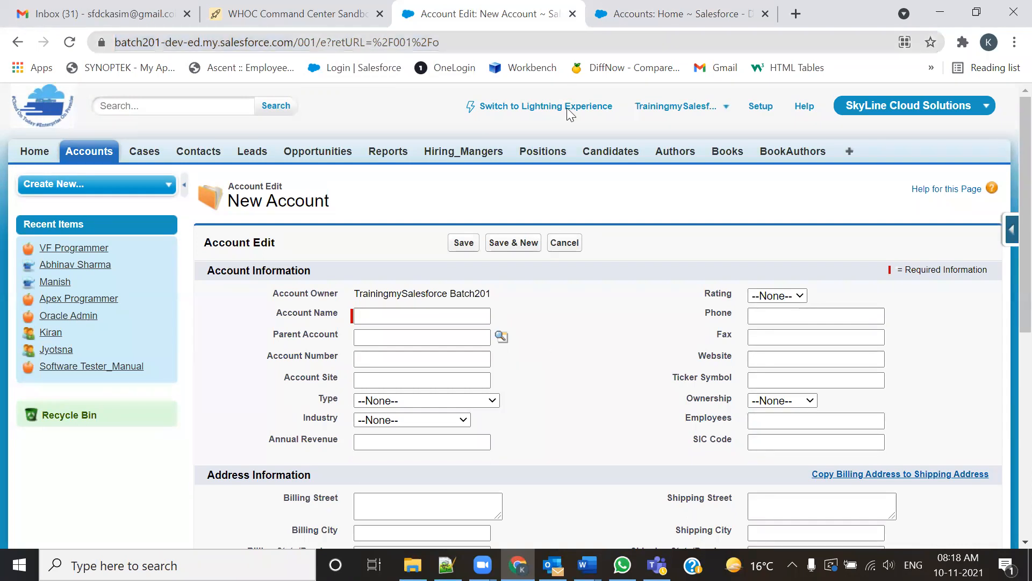
# - Start a new account in the Orange County United Way org and highlight the URL of its CreateAccountPage Visualforce page
pyautogui.click(672, 14)
pyautogui.click(457, 274)
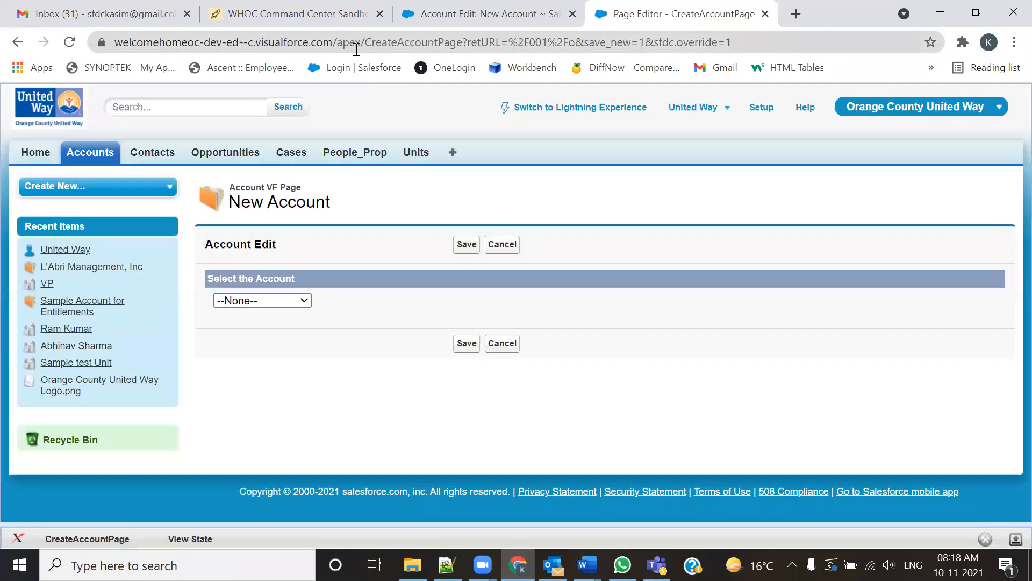
pyautogui.click(380, 43)
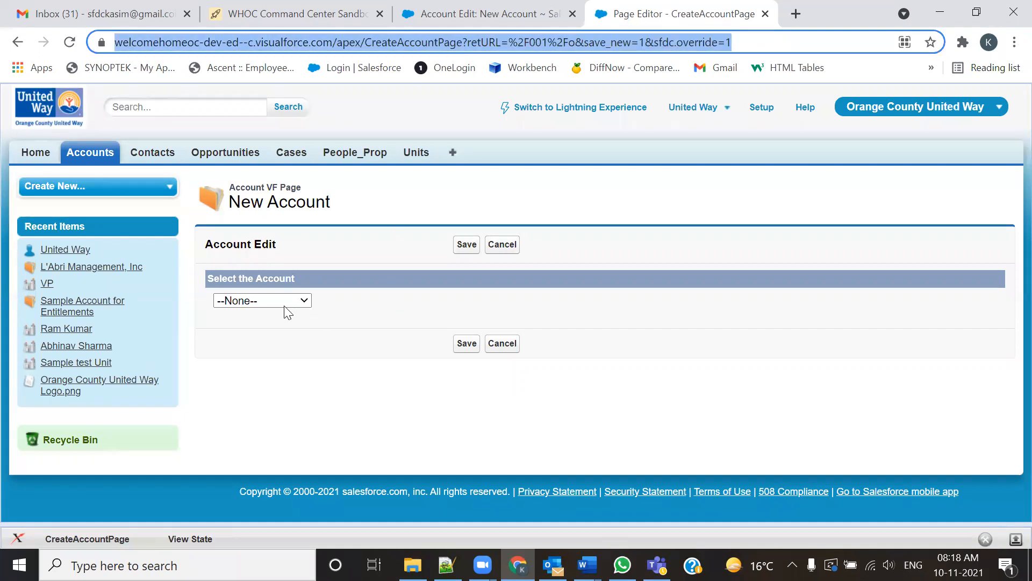
# - Set the account selection to Companies, look through the Companies Account Information fields, and return to the Airtable Companies table
pyautogui.click(268, 304)
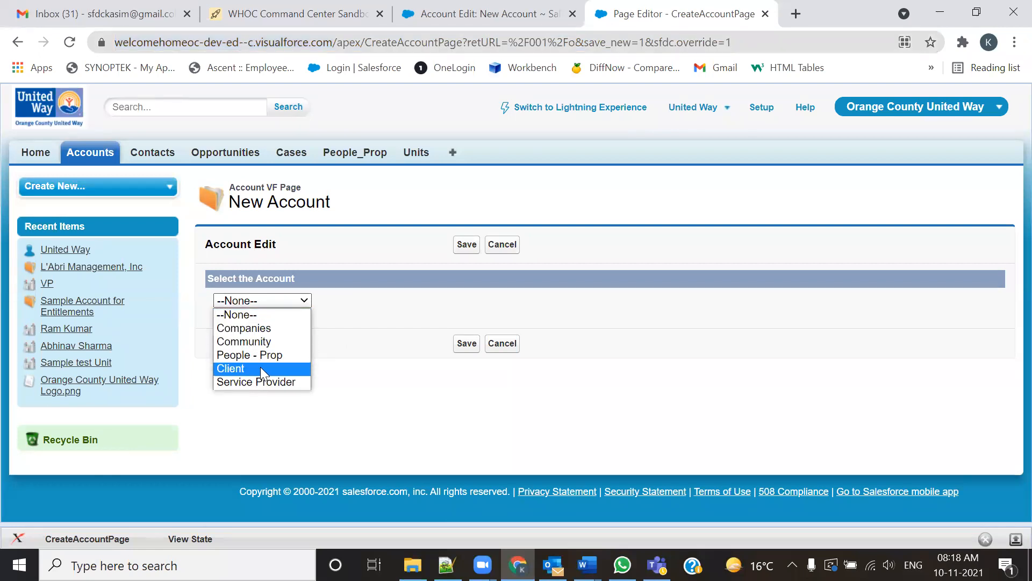
pyautogui.click(266, 329)
pyautogui.scroll(-3, 346, 285)
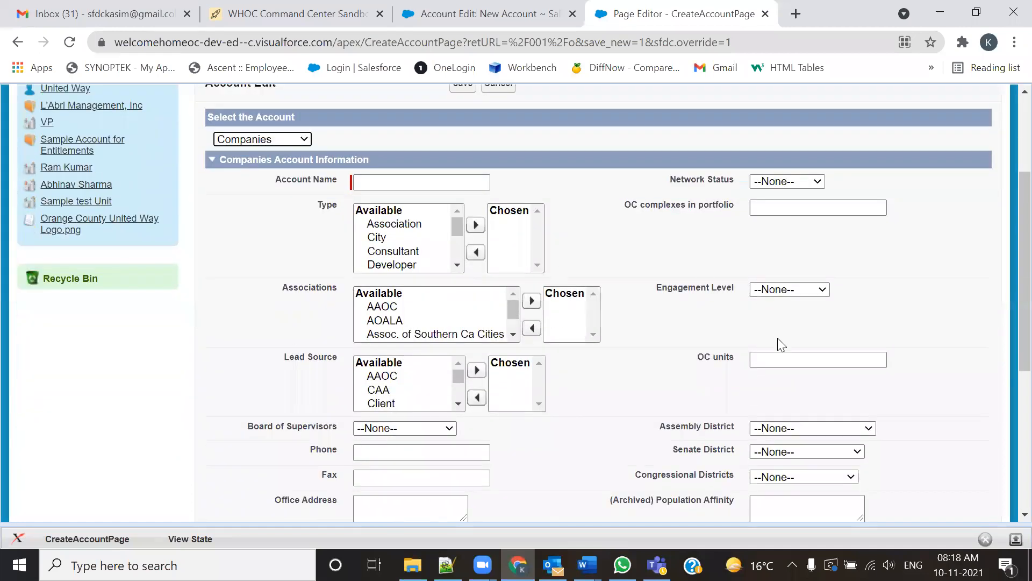
pyautogui.scroll(-3, 769, 371)
pyautogui.scroll(-3, 599, 352)
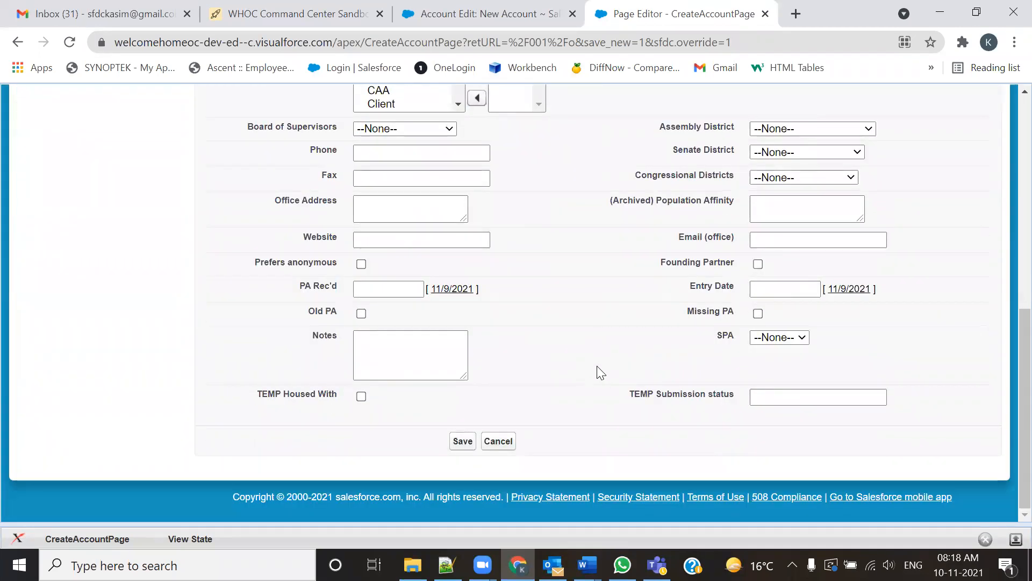
pyautogui.scroll(6, 315, 291)
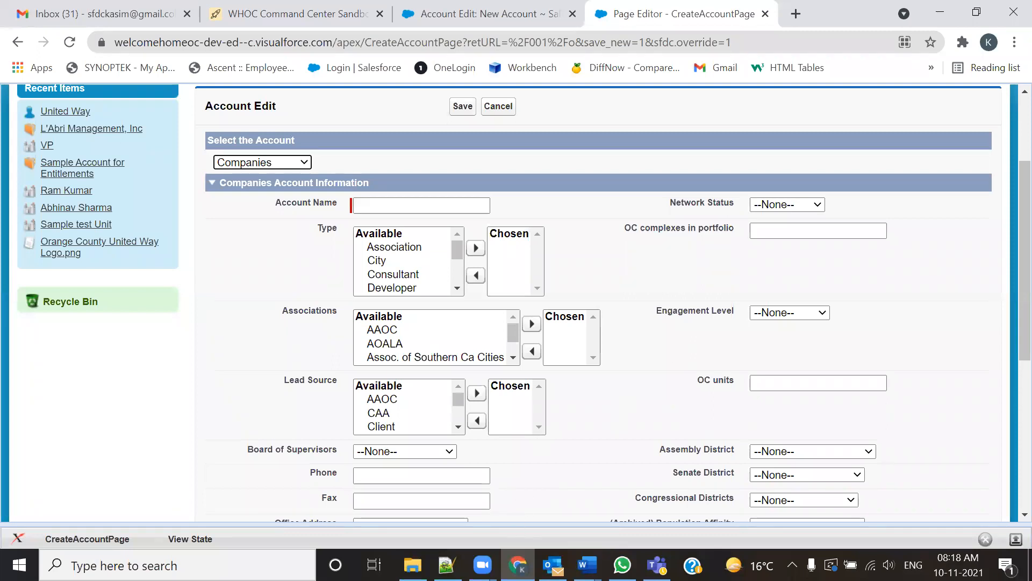
pyautogui.click(312, 14)
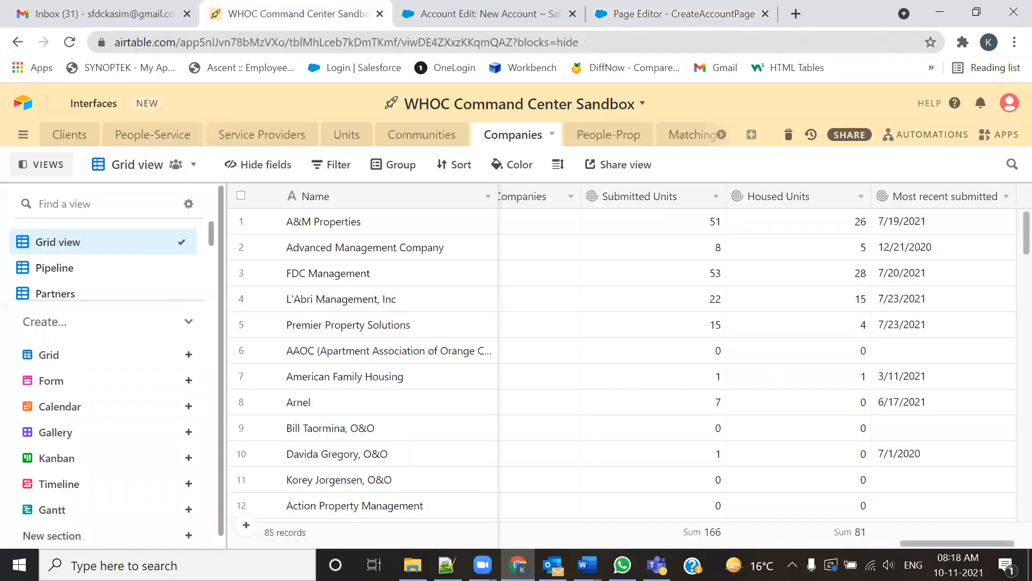
# - Look through the Airtable Companies columns and open the Type field's settings to inspect its Multiple select field type and options
pyautogui.moveTo(934, 543); pyautogui.dragTo(212, 503)
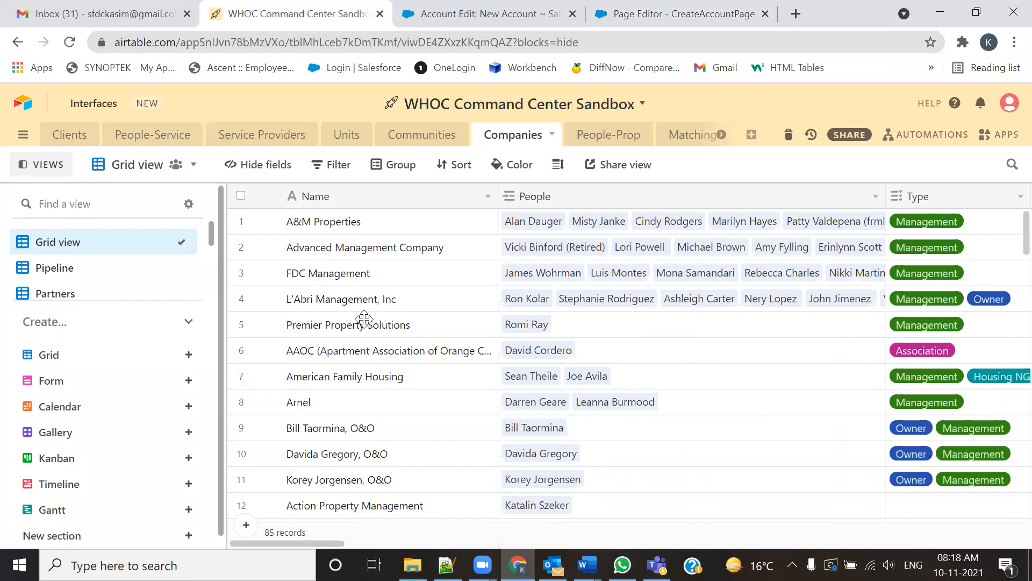
pyautogui.moveTo(304, 540); pyautogui.dragTo(348, 546)
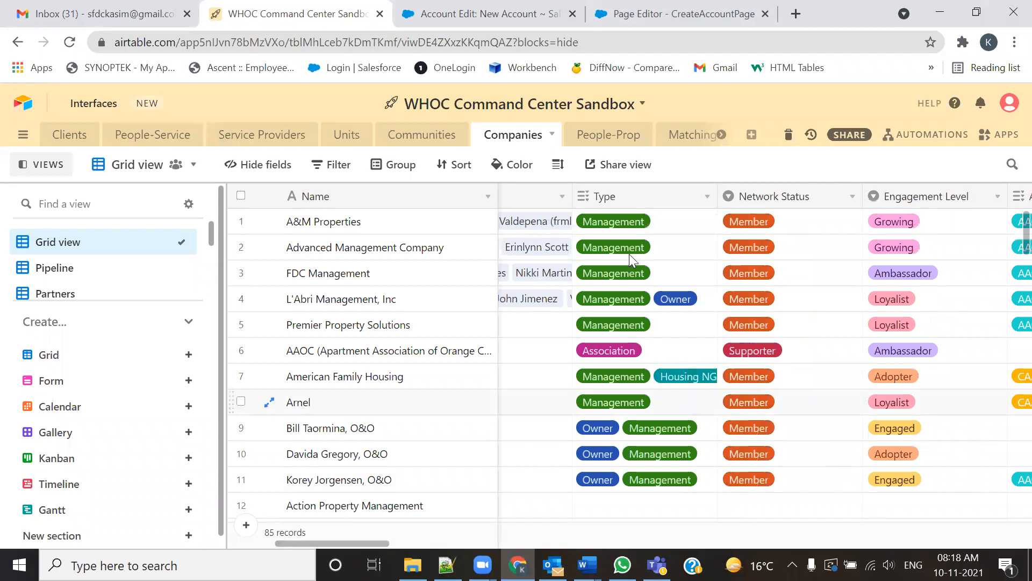
pyautogui.click(707, 199)
pyautogui.click(687, 205)
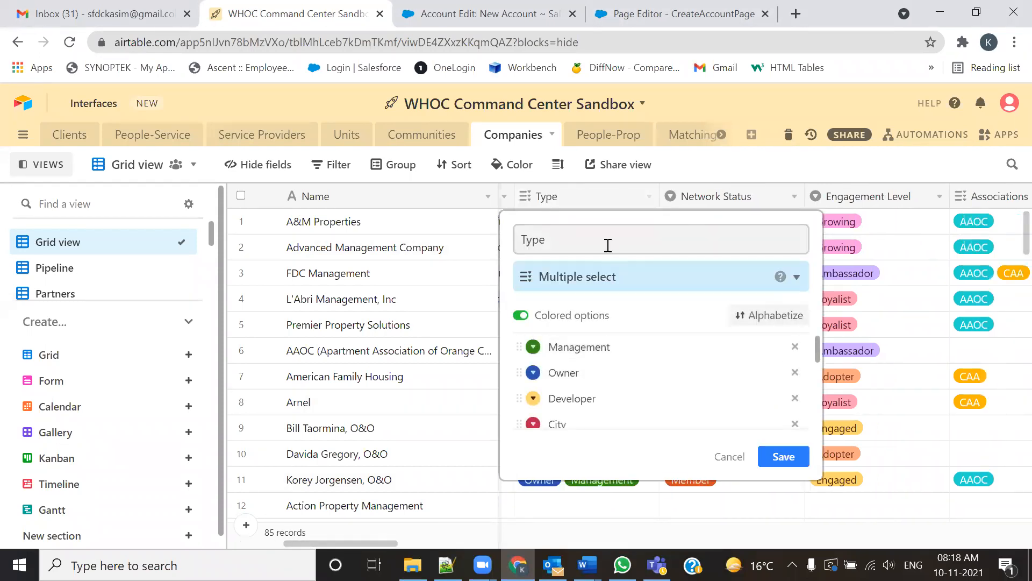
pyautogui.moveTo(617, 277); pyautogui.dragTo(539, 277)
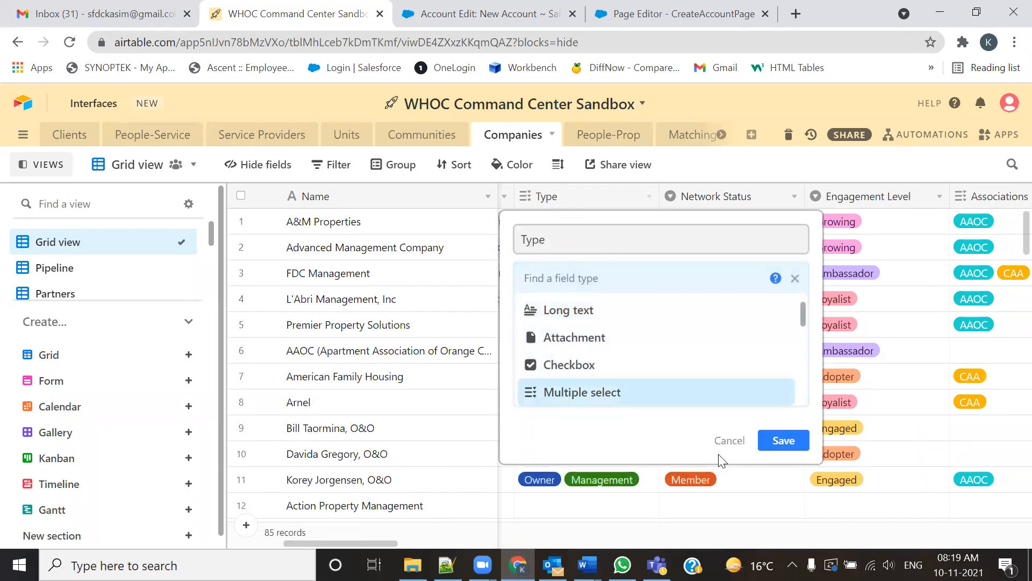
pyautogui.click(575, 224)
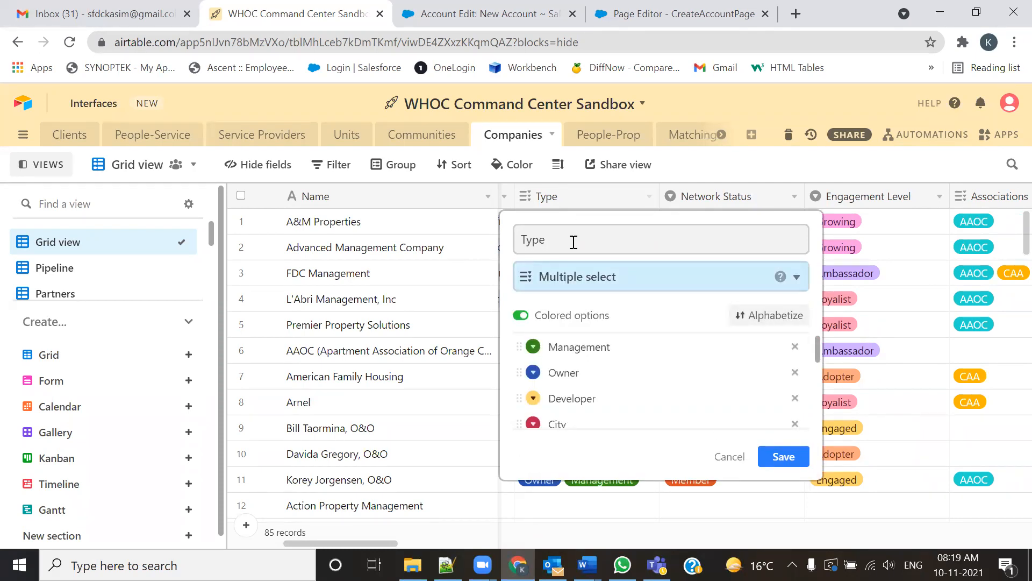
# - Switch to the CreateAccountPage form, look through the Companies Account Information fields, and highlight the Type label
pyautogui.click(513, 13)
pyautogui.hotkey('ctrl', 'Tab')
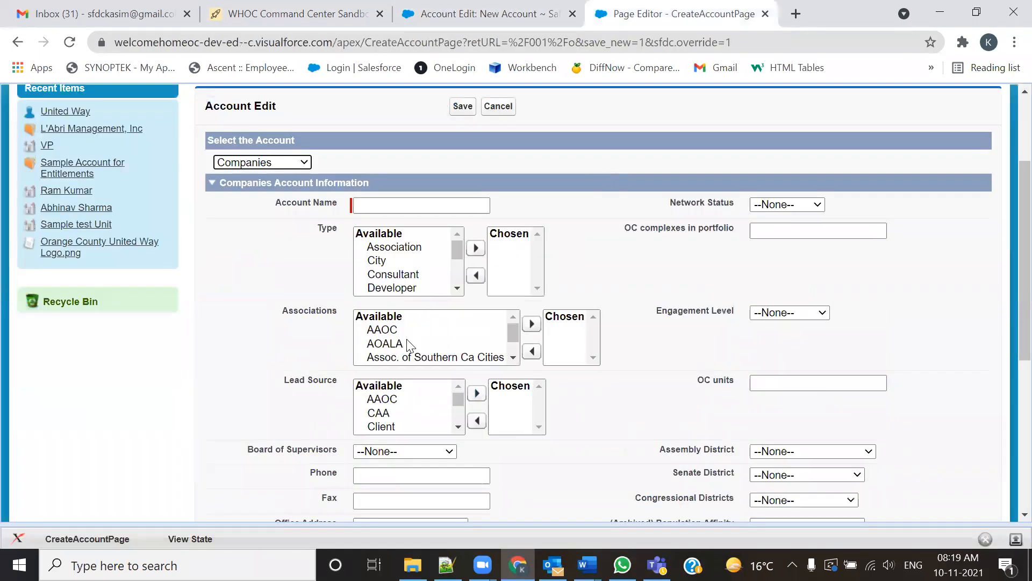
pyautogui.moveTo(314, 229); pyautogui.dragTo(433, 367)
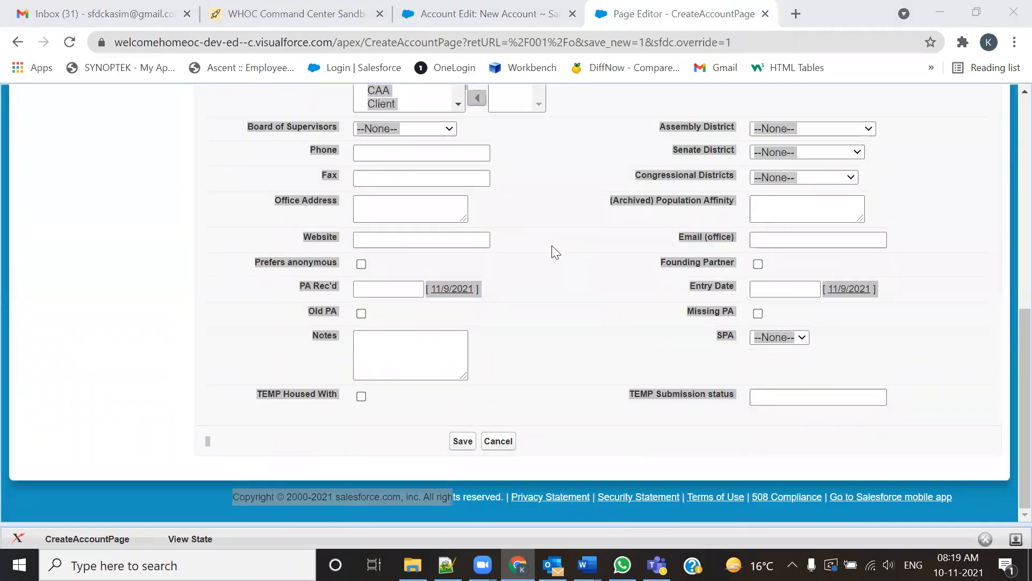
pyautogui.scroll(5, 339, 371)
pyautogui.click(338, 369)
pyautogui.doubleClick(329, 310)
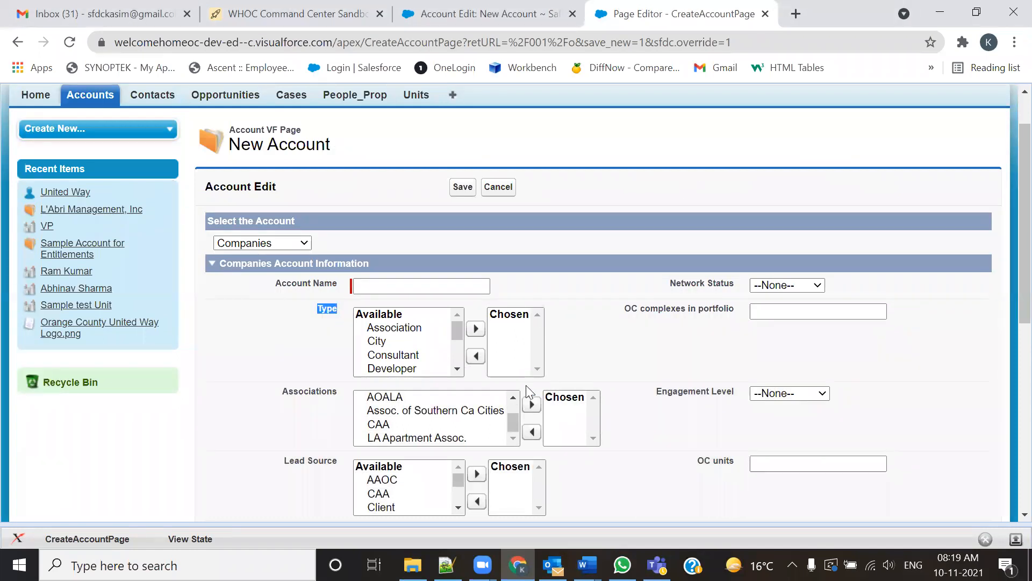
pyautogui.scroll(1, 527, 391)
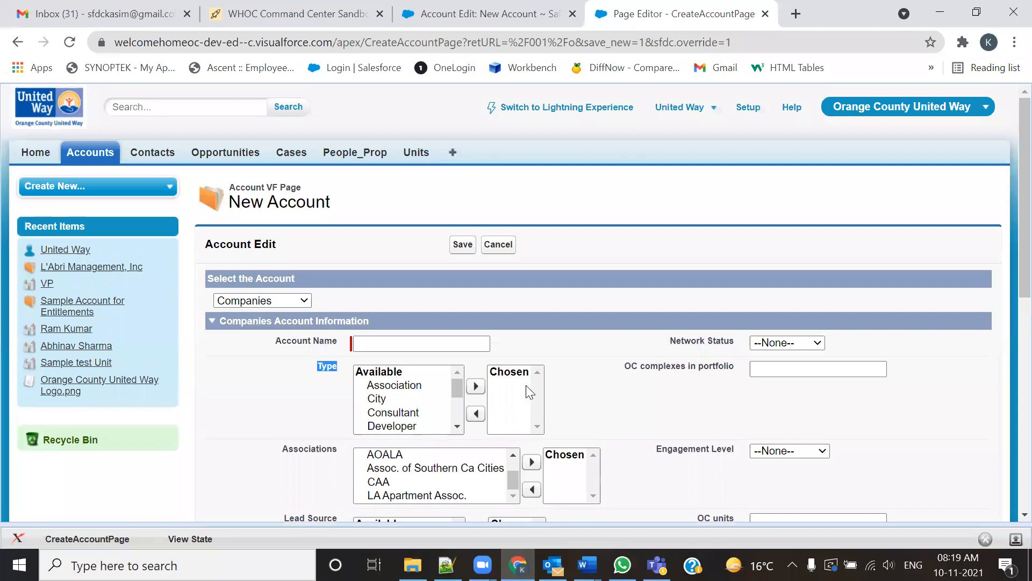
# - Switch to the OCUW Salesforce functional document in Word and examine the Account Object fields table for Companies and Community
pyautogui.moveTo(586, 565)
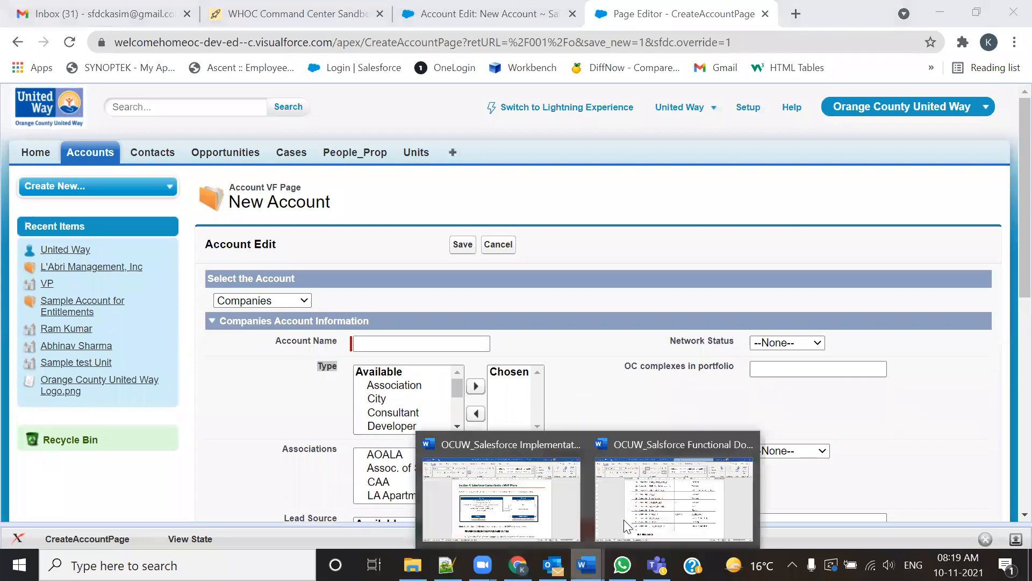
pyautogui.click(645, 508)
pyautogui.scroll(3, 822, 362)
pyautogui.scroll(15, 822, 361)
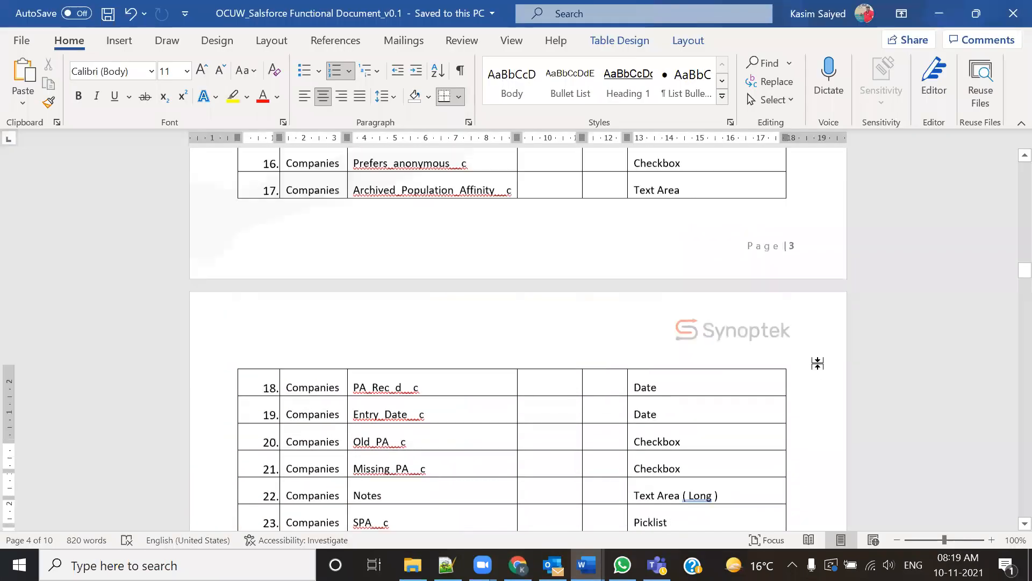
pyautogui.scroll(1, 819, 363)
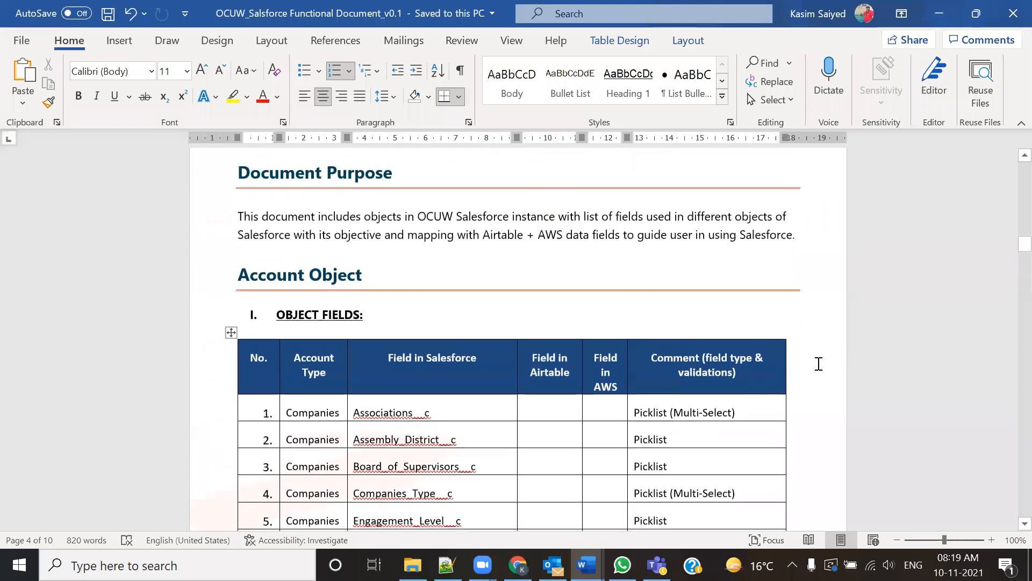
pyautogui.scroll(-3, 819, 363)
pyautogui.scroll(-7, 819, 363)
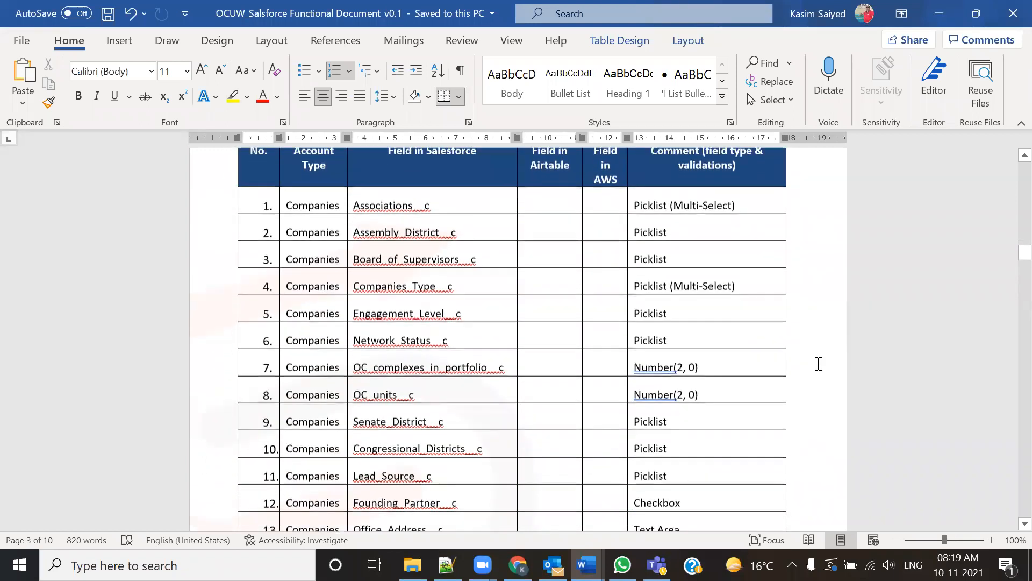
pyautogui.scroll(-7, 813, 374)
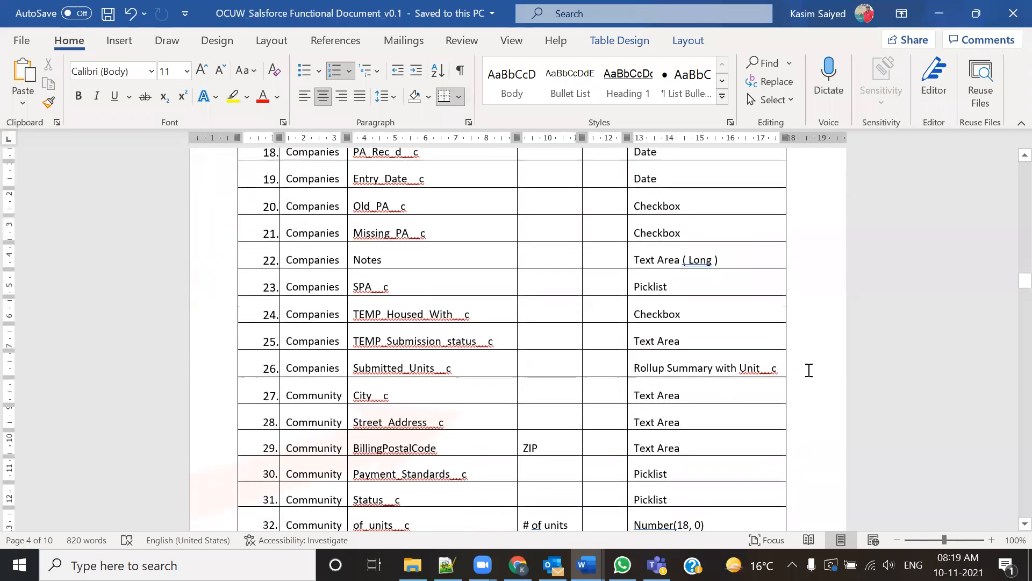
pyautogui.scroll(12, 809, 370)
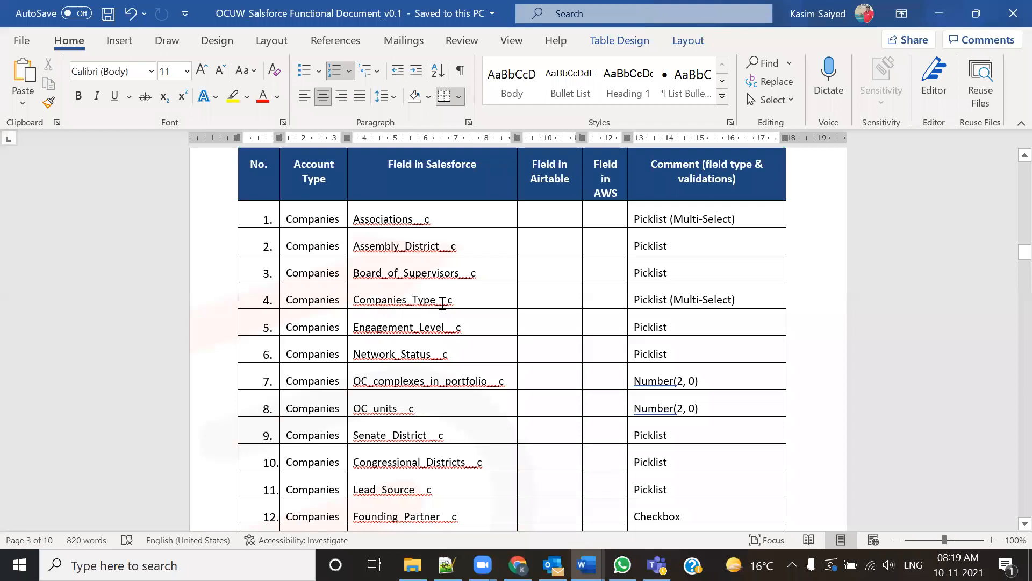
# - Highlight the field type comments for Companies_Type__c and OC_complexes_in_portfolio__c, then review the table headings and remaining Companies rows
pyautogui.moveTo(745, 300); pyautogui.dragTo(645, 295)
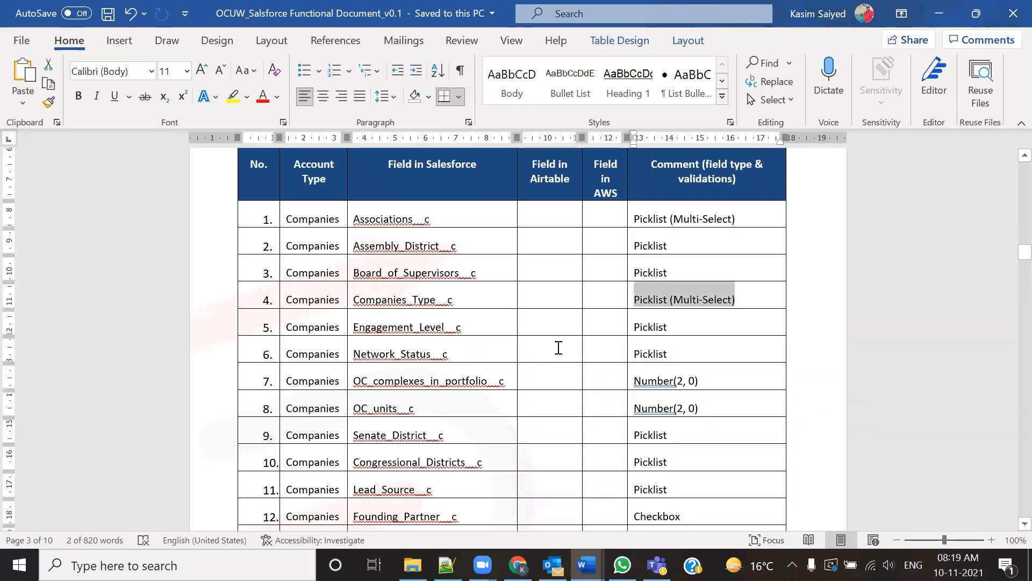
pyautogui.scroll(-1, 558, 347)
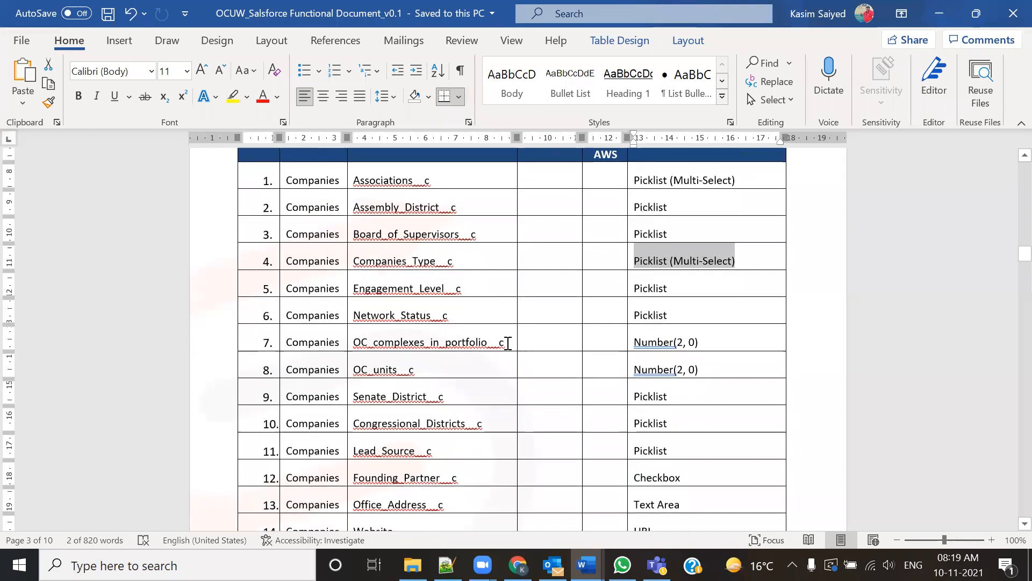
pyautogui.moveTo(699, 342); pyautogui.dragTo(586, 348)
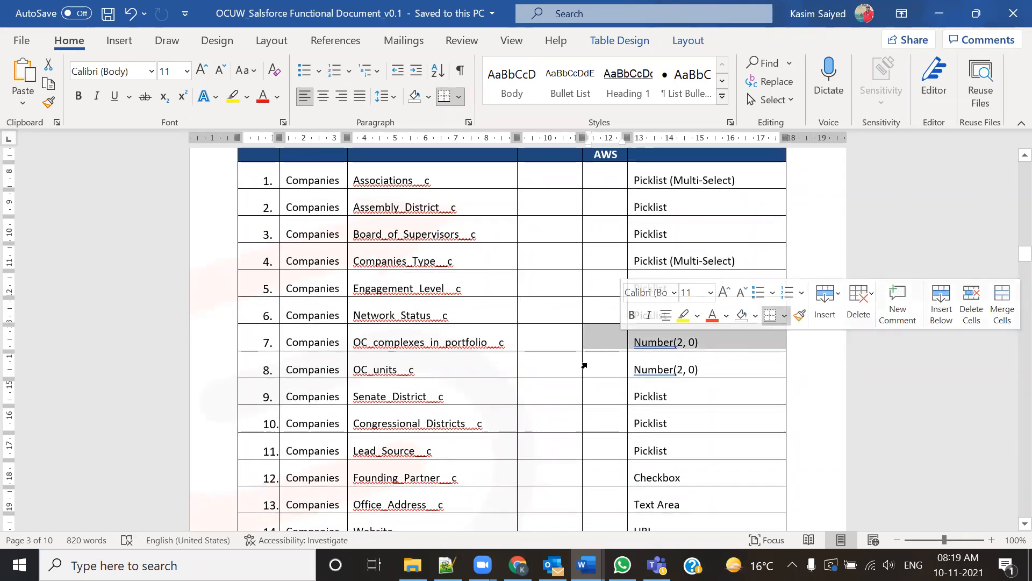
pyautogui.scroll(6, 539, 371)
pyautogui.scroll(-2, 520, 378)
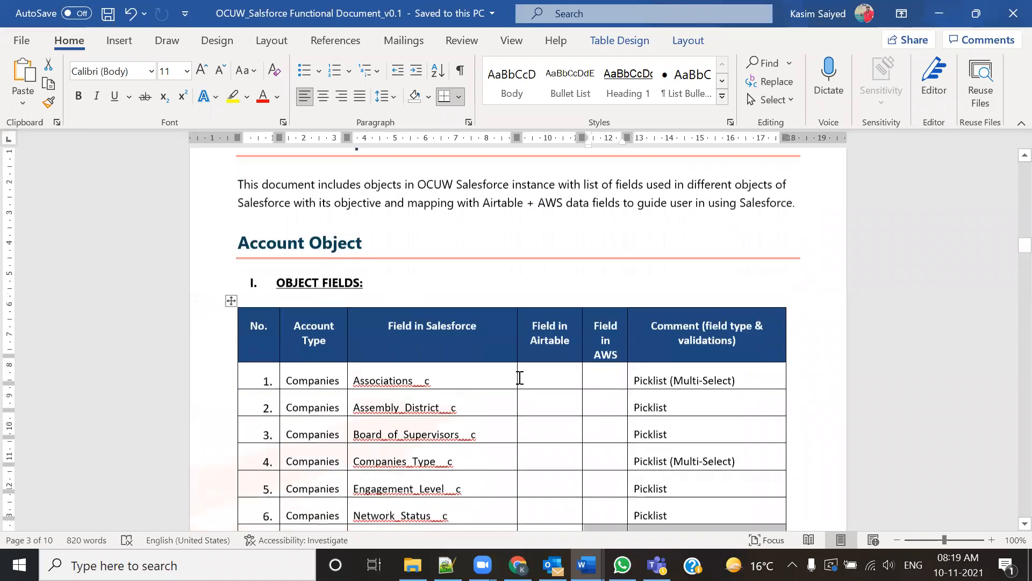
pyautogui.scroll(-1, 520, 378)
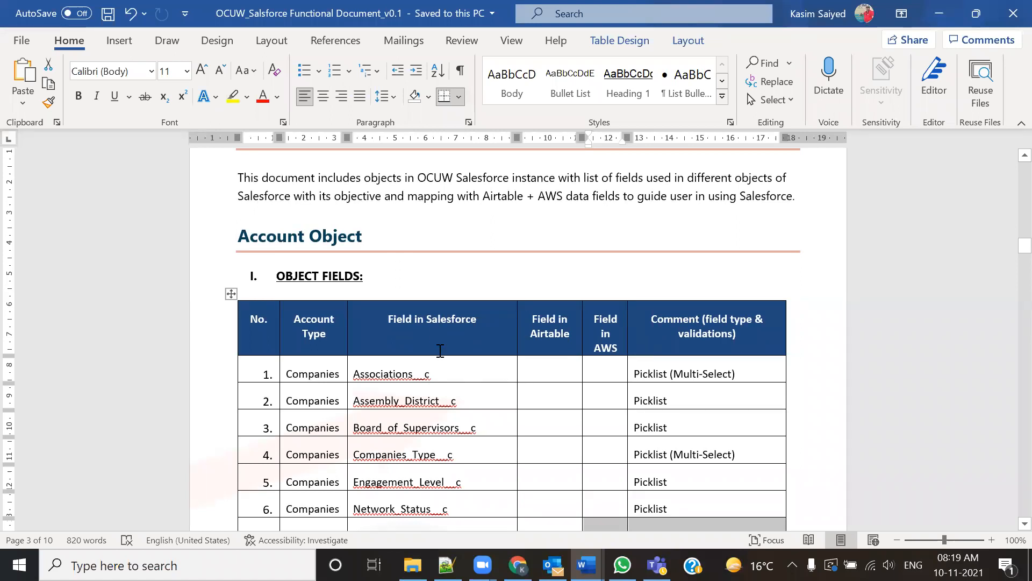
pyautogui.scroll(-5, 585, 385)
pyautogui.scroll(-3, 590, 378)
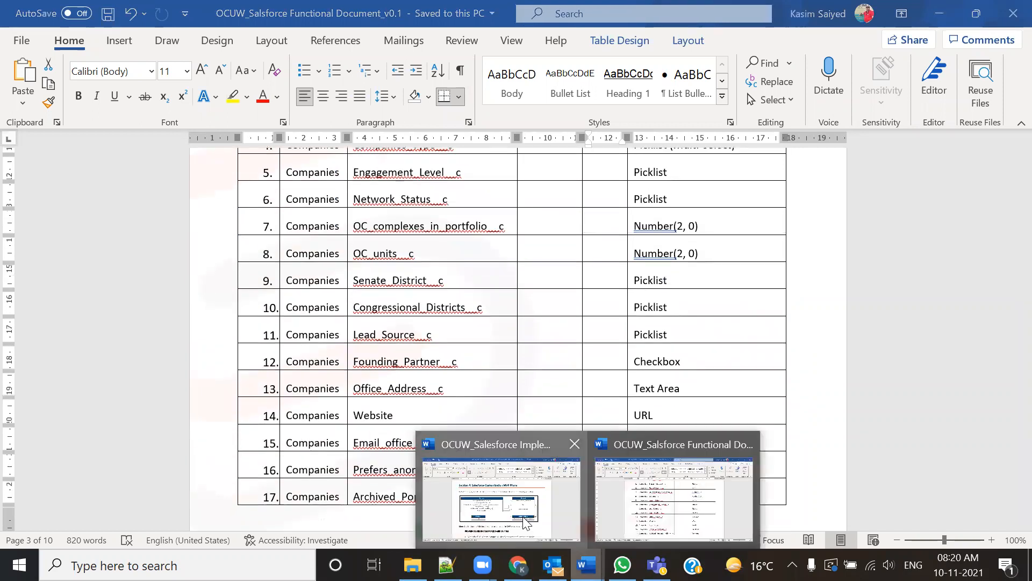
# - View the Salesforce Customization MVP Phase diagram in the OCUW MVP proposal, then return to the functional document
pyautogui.click(518, 495)
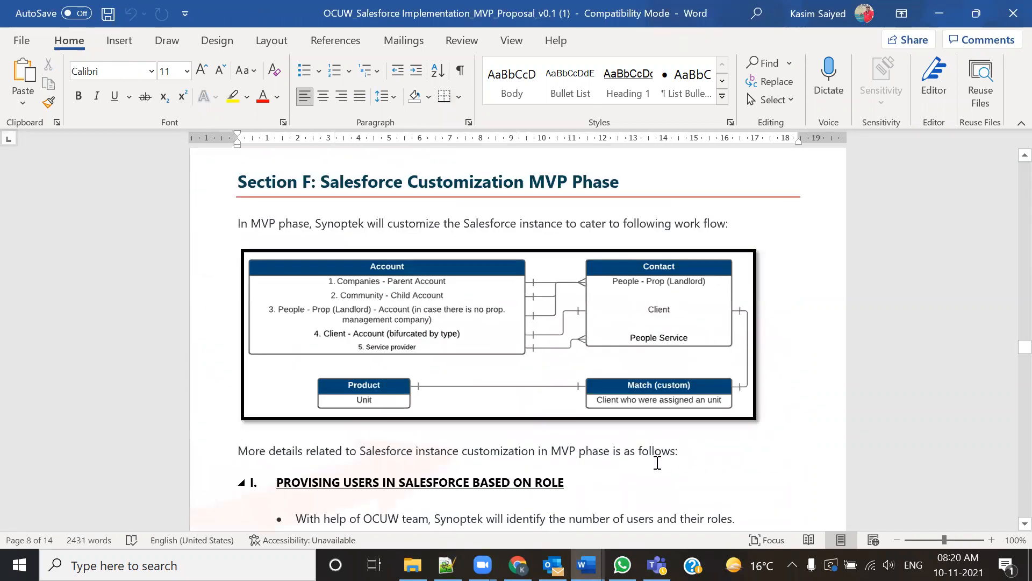
pyautogui.click(586, 565)
pyautogui.click(655, 495)
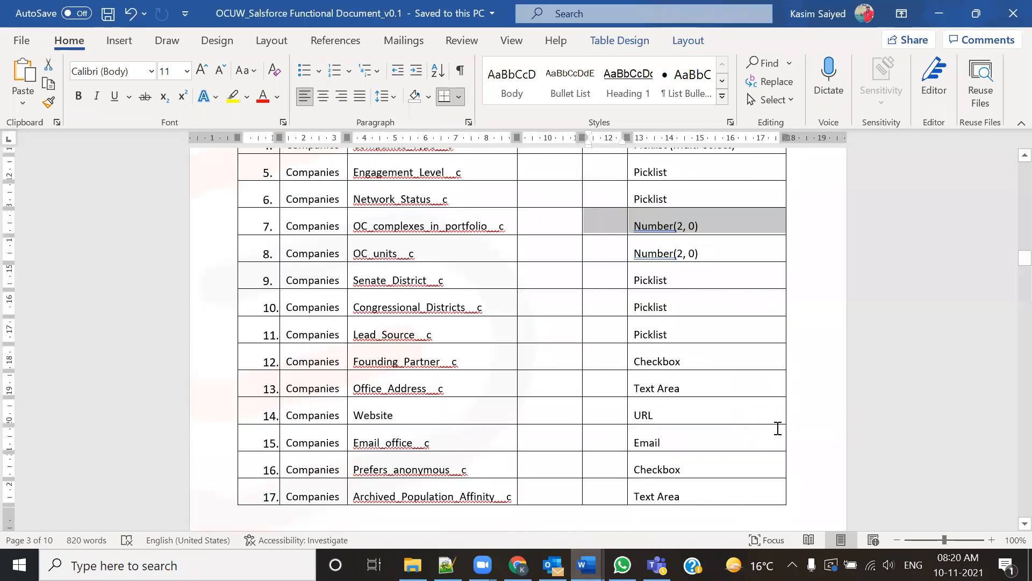
# - Review the Other Information section, highlighting the Lookup relationship, the Master-Detail relationship, and the Owned Complexes note
pyautogui.scroll(-8, 903, 309)
pyautogui.scroll(-20, 903, 339)
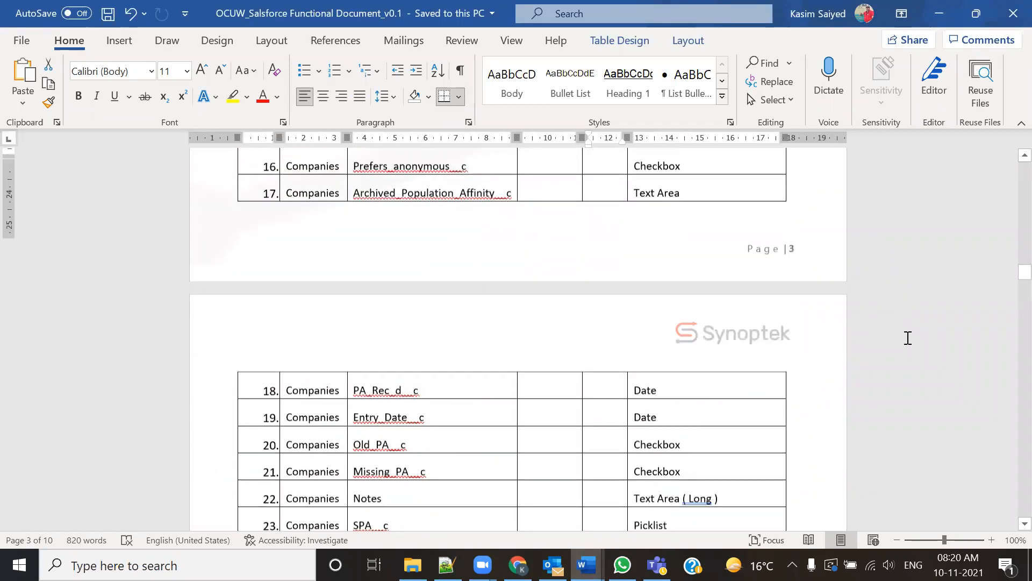
pyautogui.scroll(-8, 909, 339)
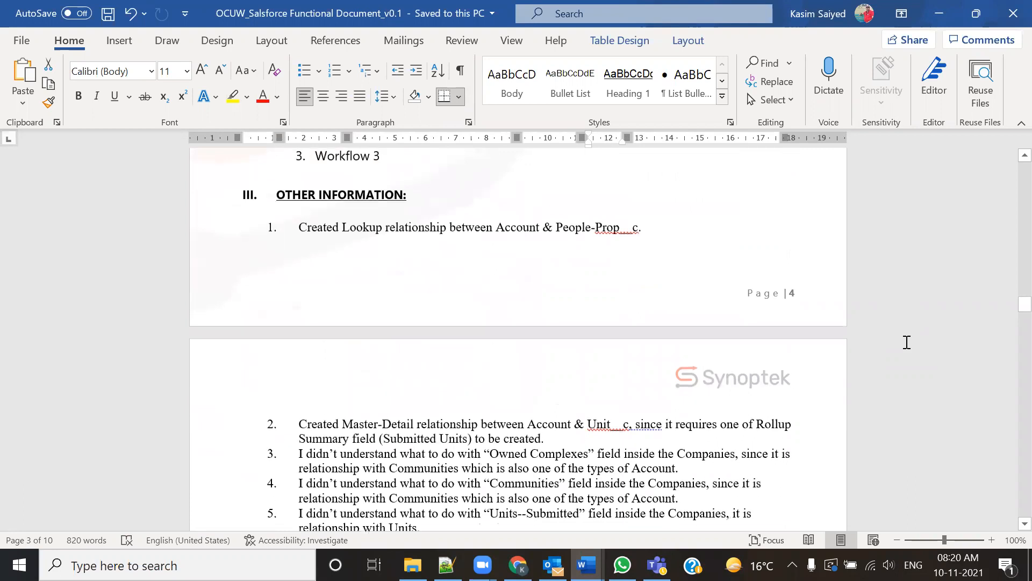
pyautogui.scroll(3, 336, 269)
pyautogui.moveTo(343, 189); pyautogui.dragTo(628, 195)
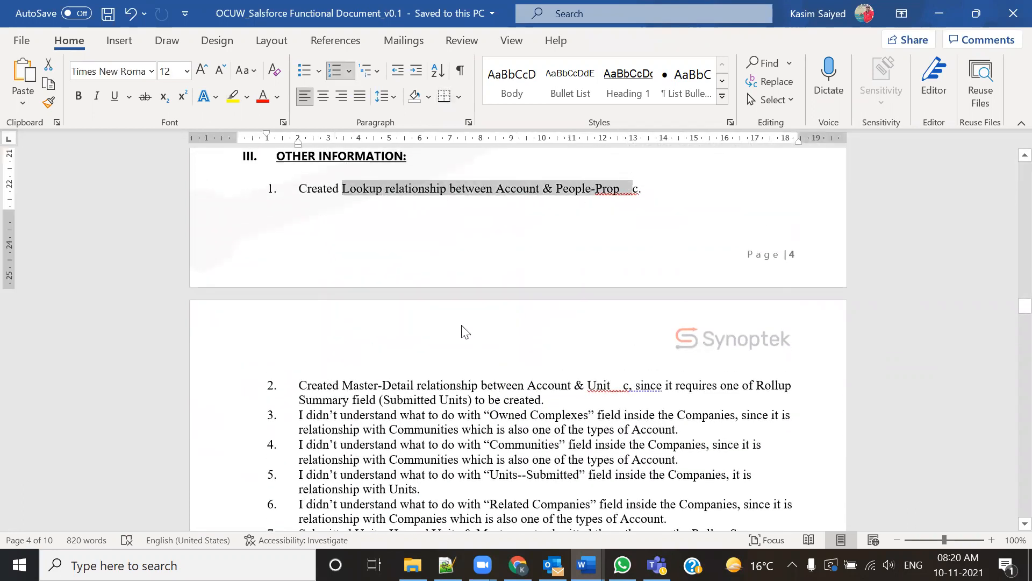
pyautogui.moveTo(368, 385); pyautogui.dragTo(508, 385)
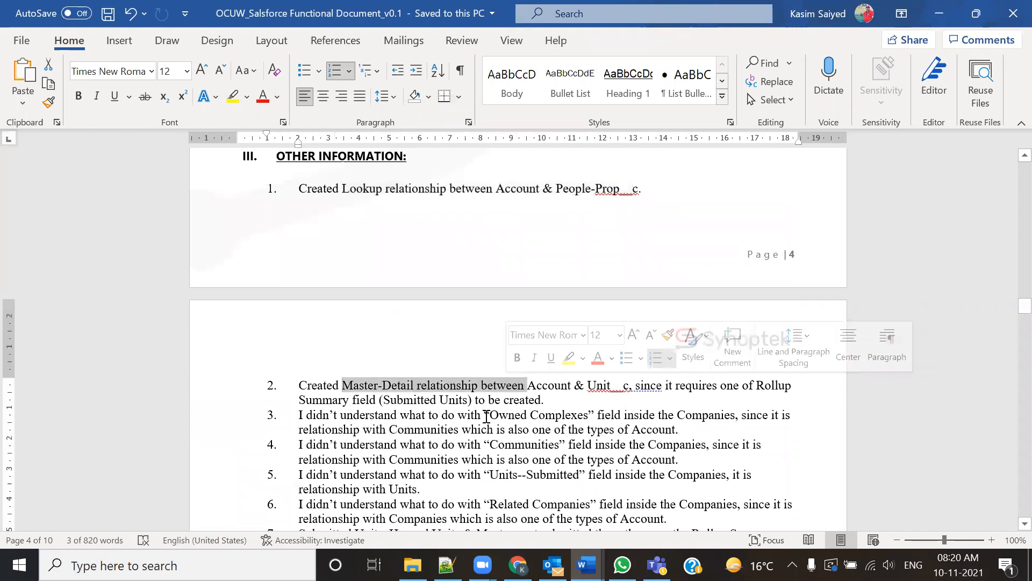
pyautogui.moveTo(349, 414); pyautogui.dragTo(617, 429)
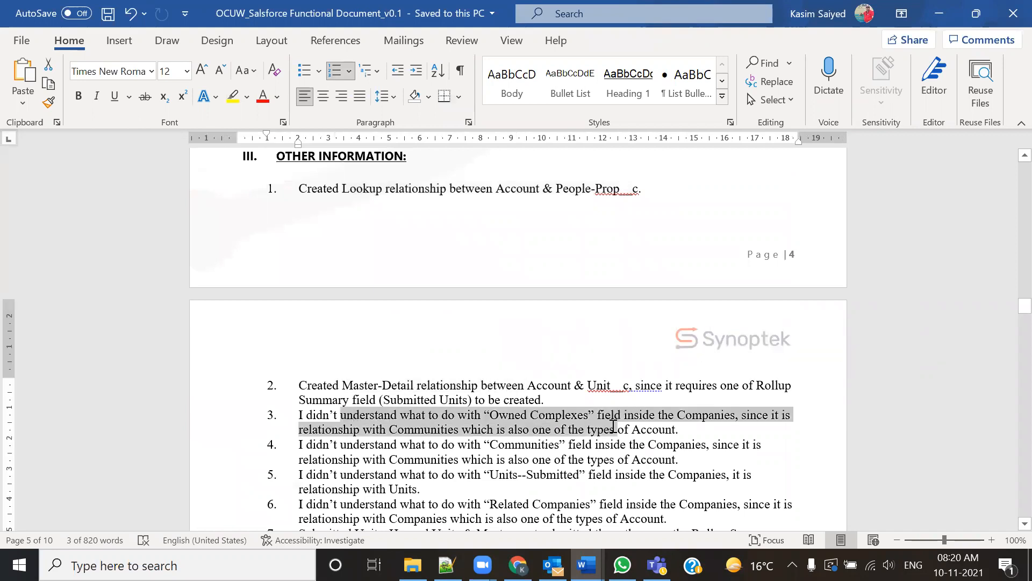
pyautogui.click(427, 258)
pyautogui.scroll(3, 509, 302)
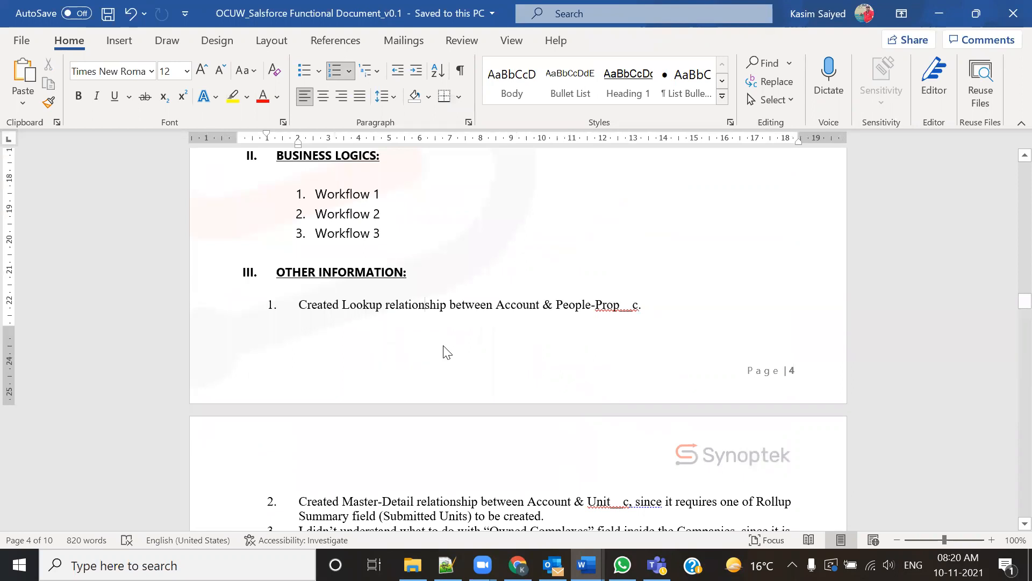
# - Return to the United Way New Account form in Chrome, reload it, and set the account selection to Community
pyautogui.click(518, 564)
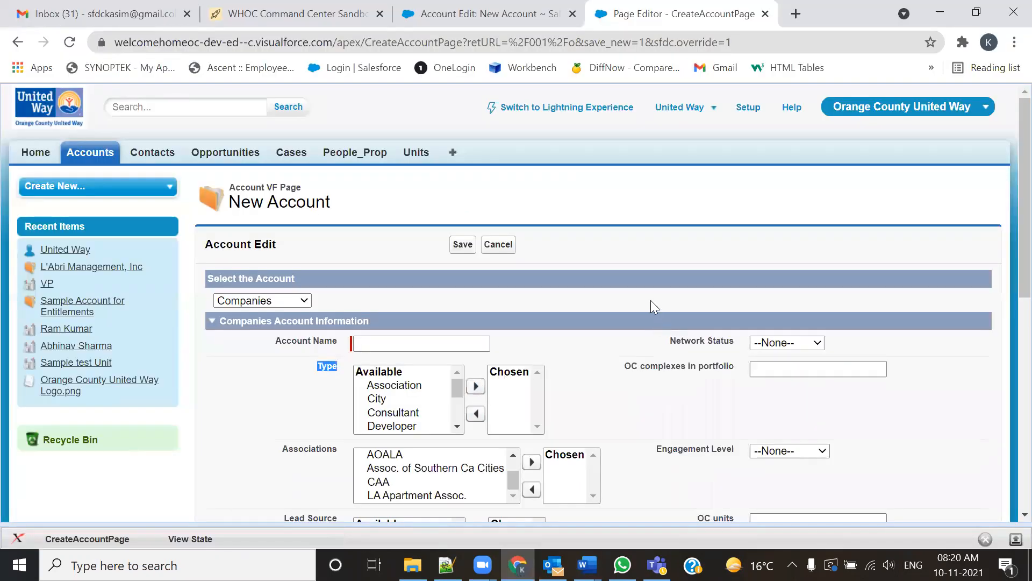
pyautogui.click(69, 42)
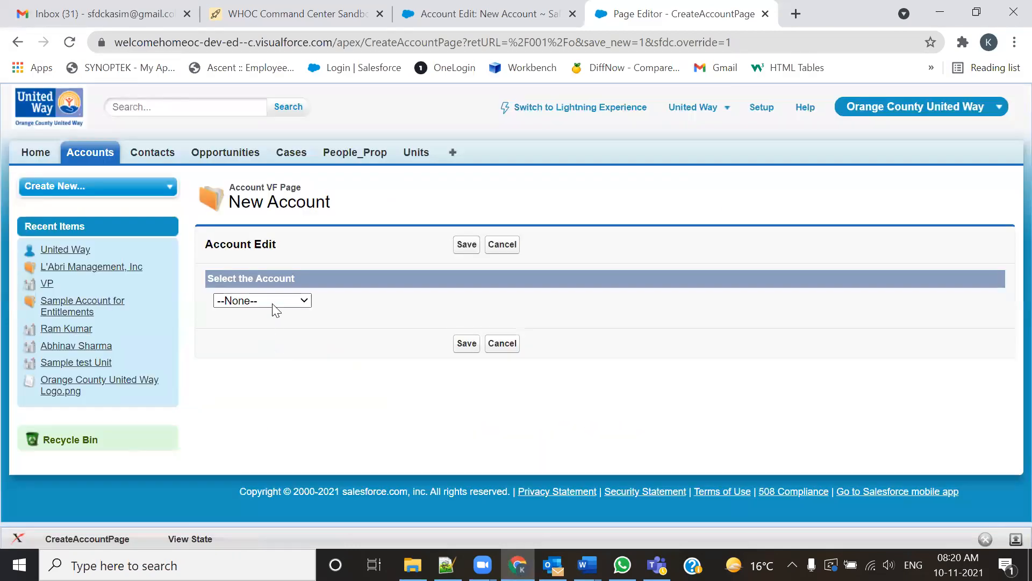
pyautogui.click(289, 300)
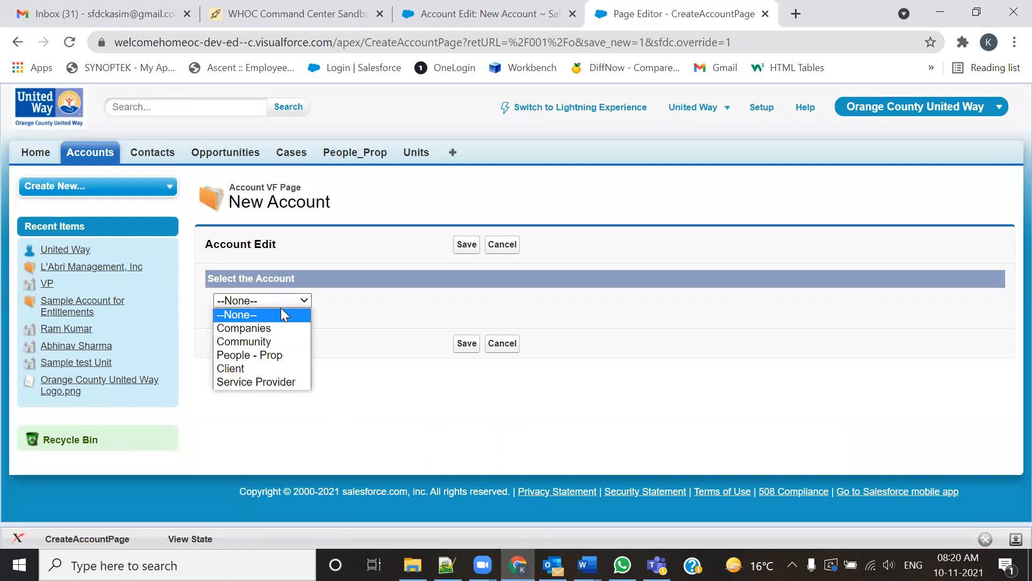
pyautogui.click(253, 341)
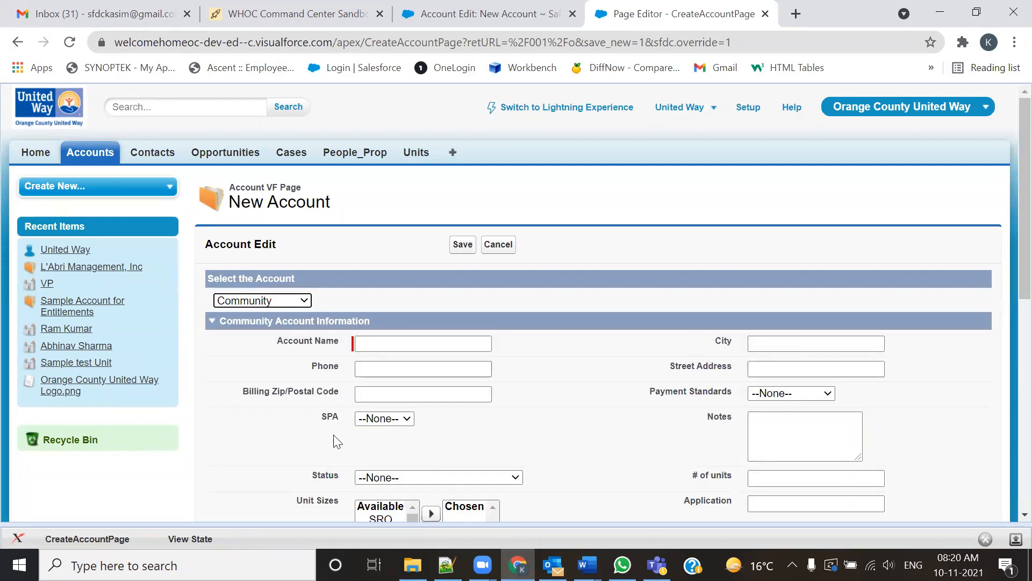
# - Reload the New Account form, set the account selection to People - Prop, and close the form's page
pyautogui.click(71, 41)
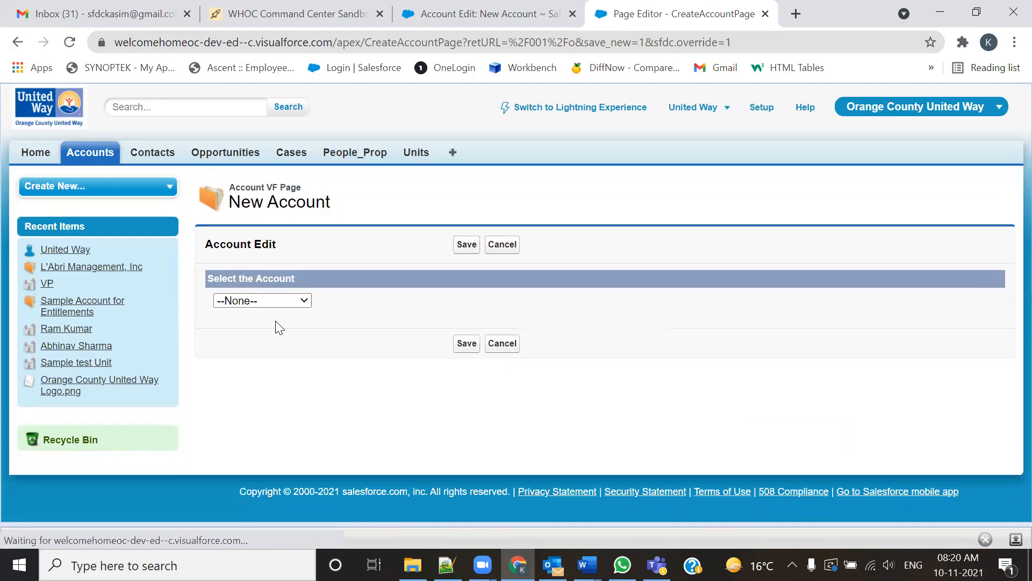
pyautogui.click(280, 300)
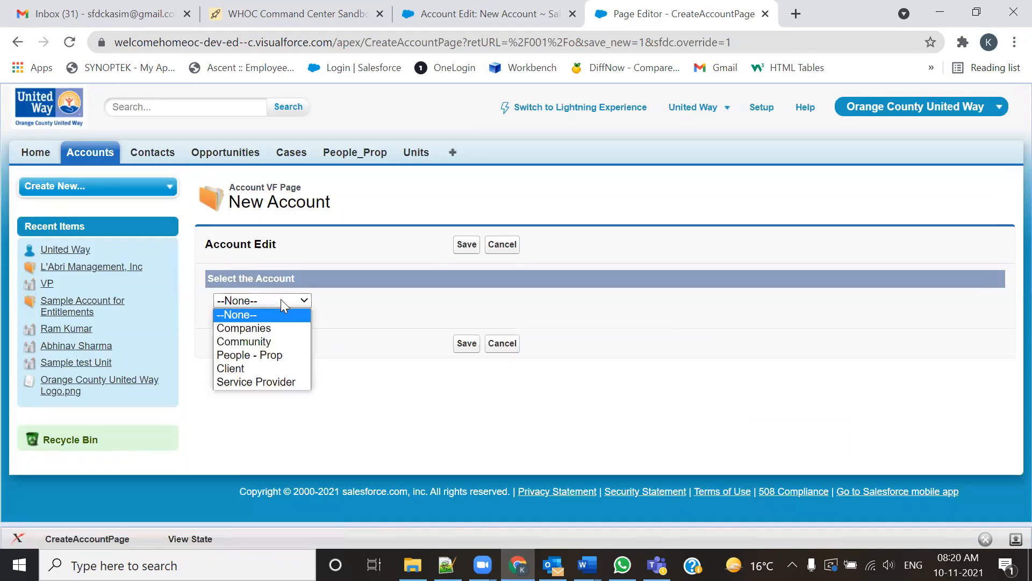
pyautogui.click(268, 353)
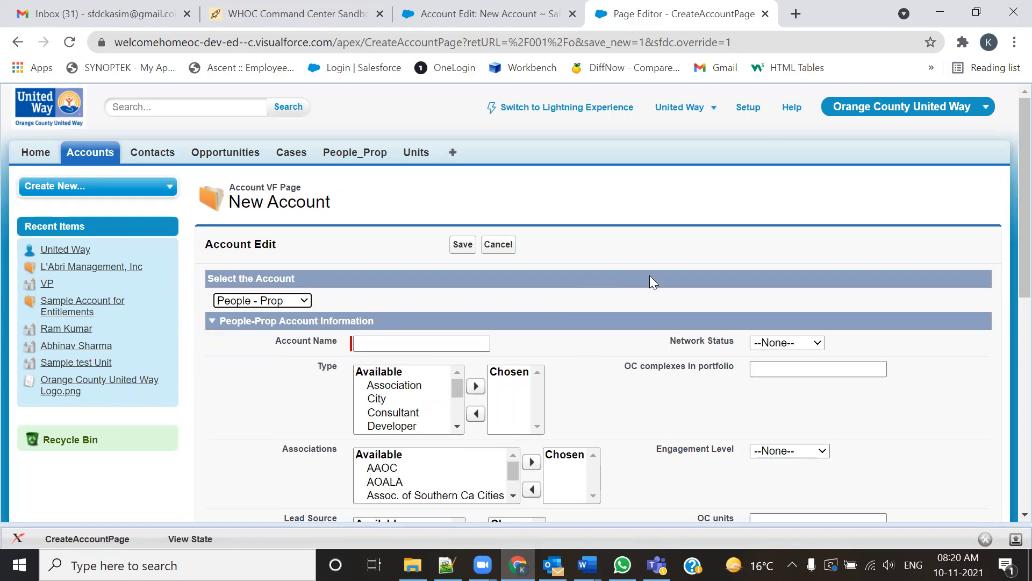
pyautogui.click(765, 15)
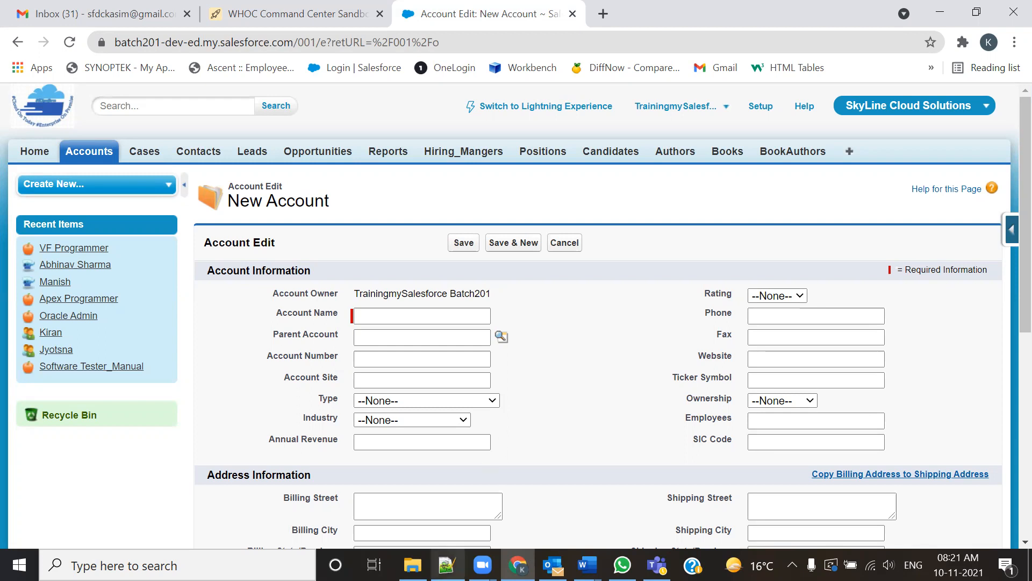
# - Switch to the 201-Admin.txt notes in Notepad++ and highlight the Standard and Custom Email Templates entries under Email Templates
pyautogui.click(447, 564)
pyautogui.click(390, 284)
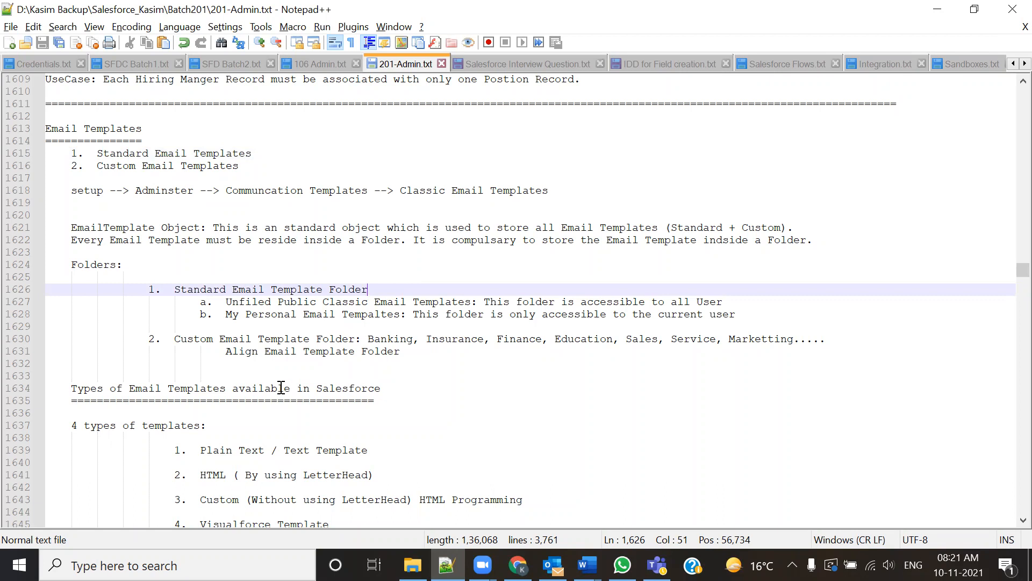
pyautogui.hotkey('alt', 'Tab')
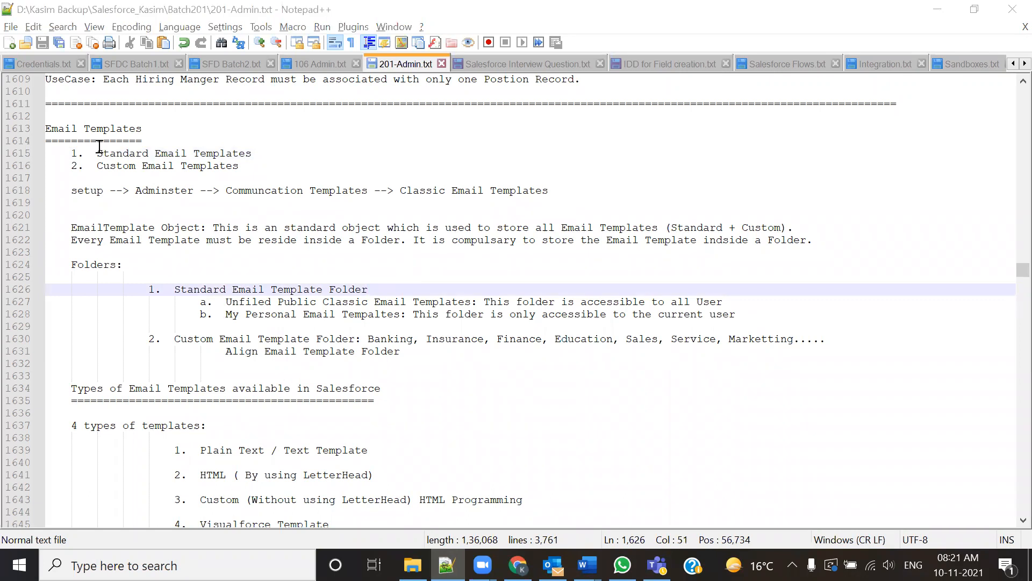
pyautogui.click(189, 156)
pyautogui.doubleClick(147, 155)
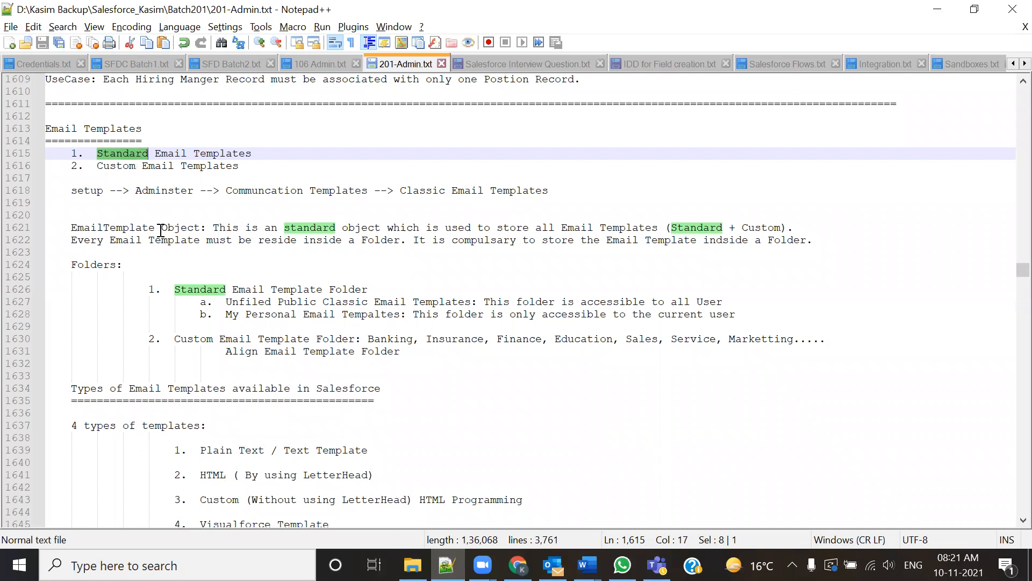
pyautogui.doubleClick(127, 166)
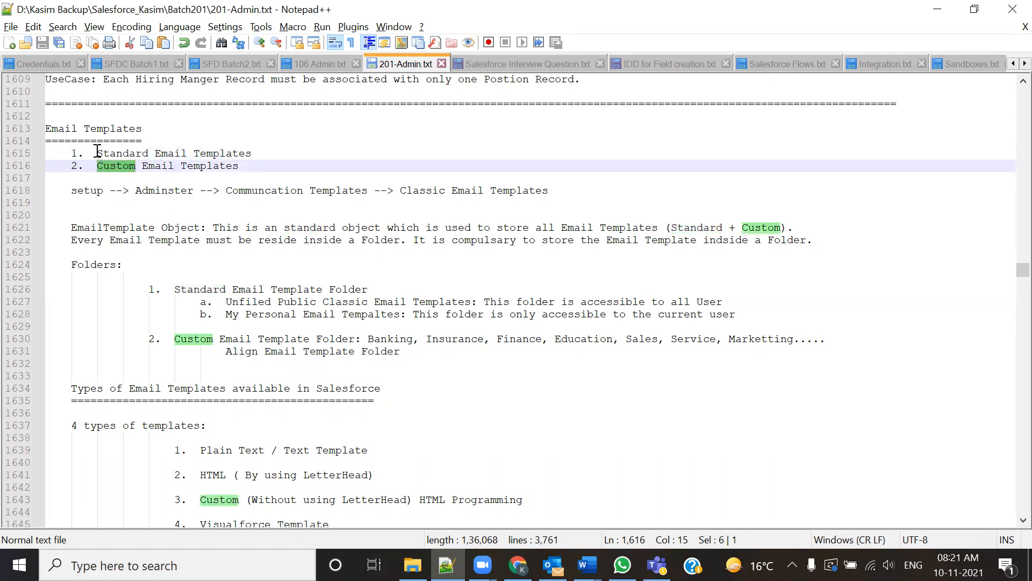
pyautogui.moveTo(97, 154); pyautogui.dragTo(284, 153)
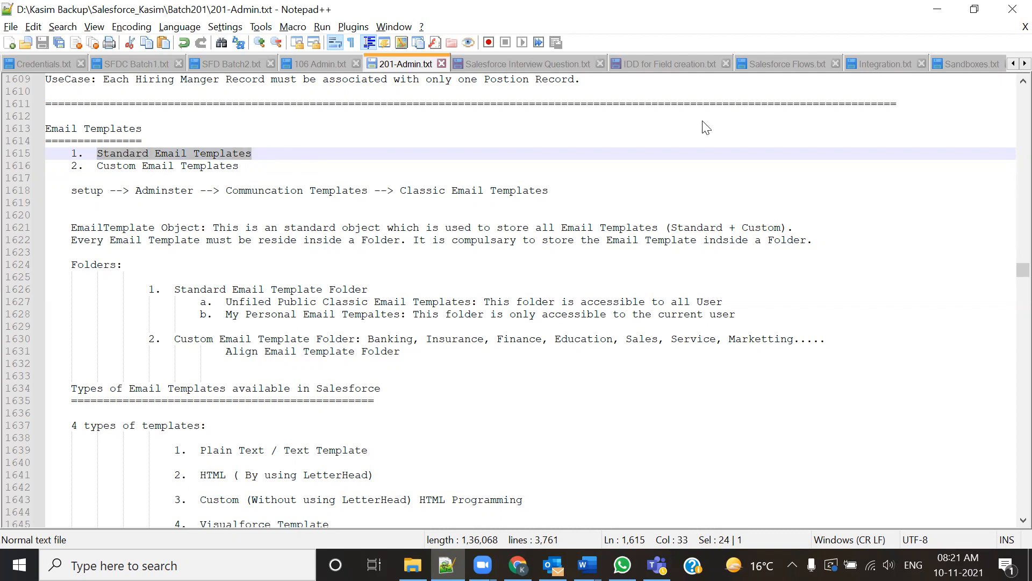
# - Return to Salesforce in Chrome and open Classic Email Templates from the Communication Templates section of Setup
pyautogui.hotkey('alt', 'Tab')
pyautogui.click(764, 108)
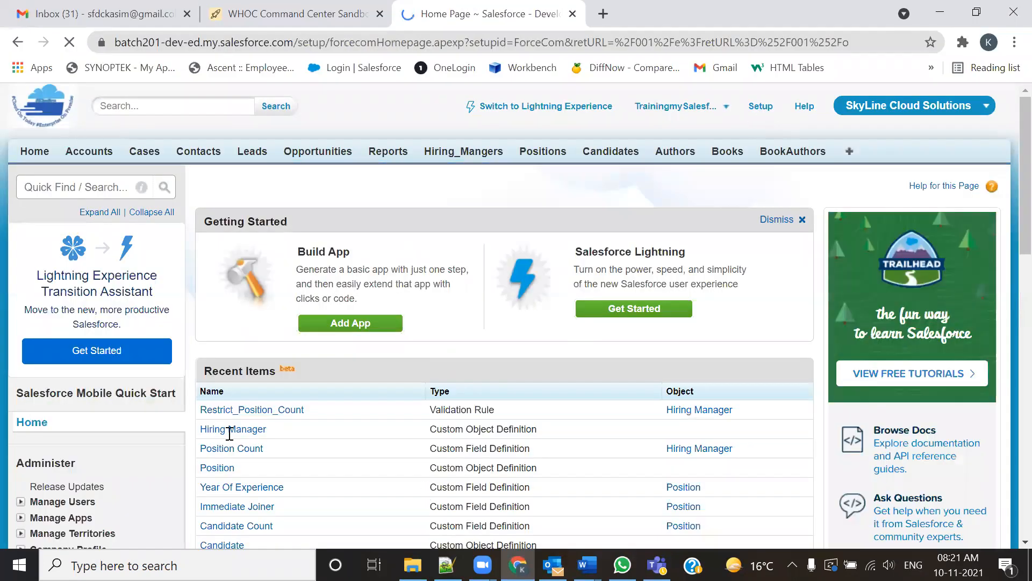
pyautogui.hotkey('alt', 'Tab')
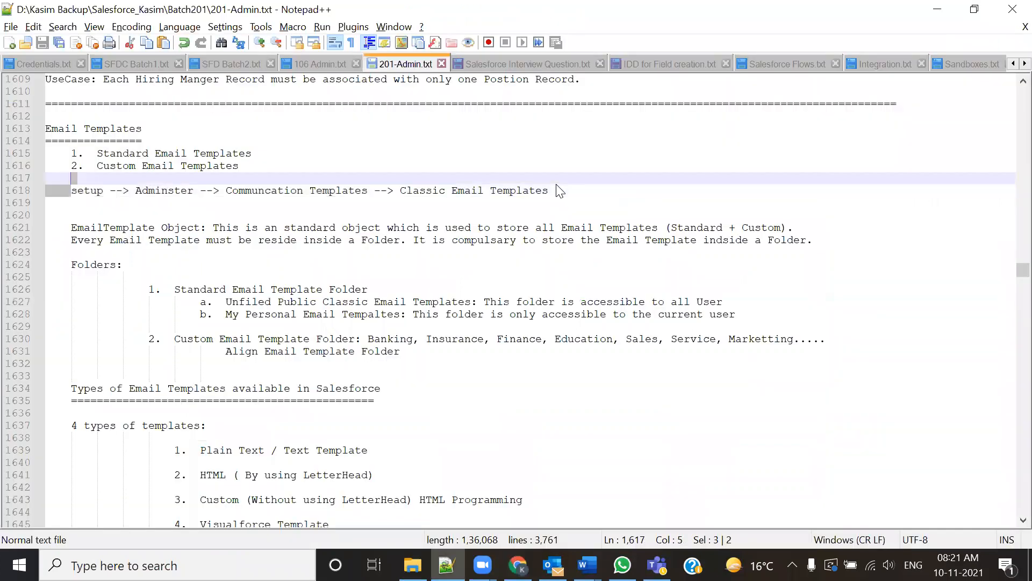
pyautogui.hotkey('alt', 'Tab')
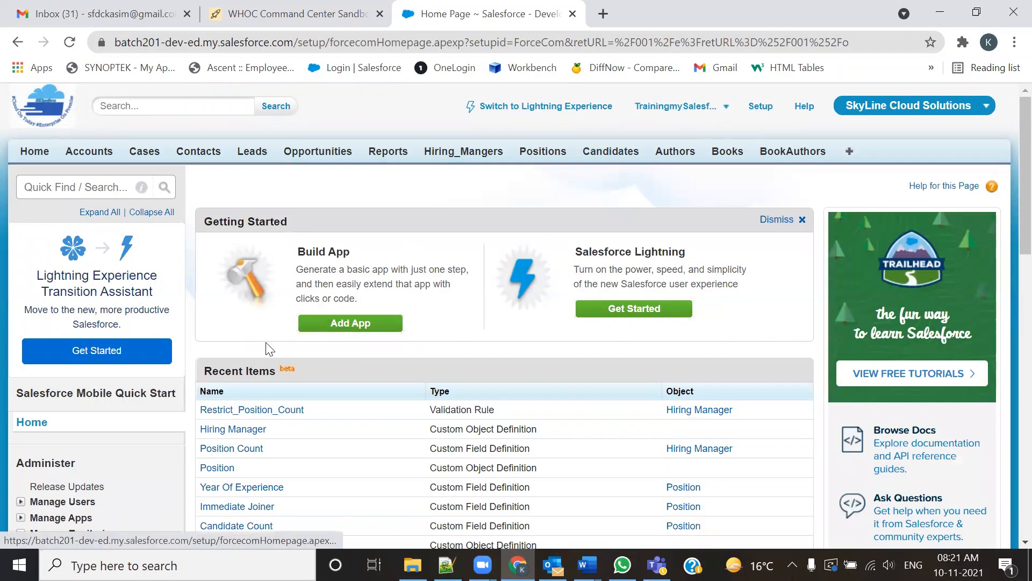
pyautogui.scroll(-3, 267, 349)
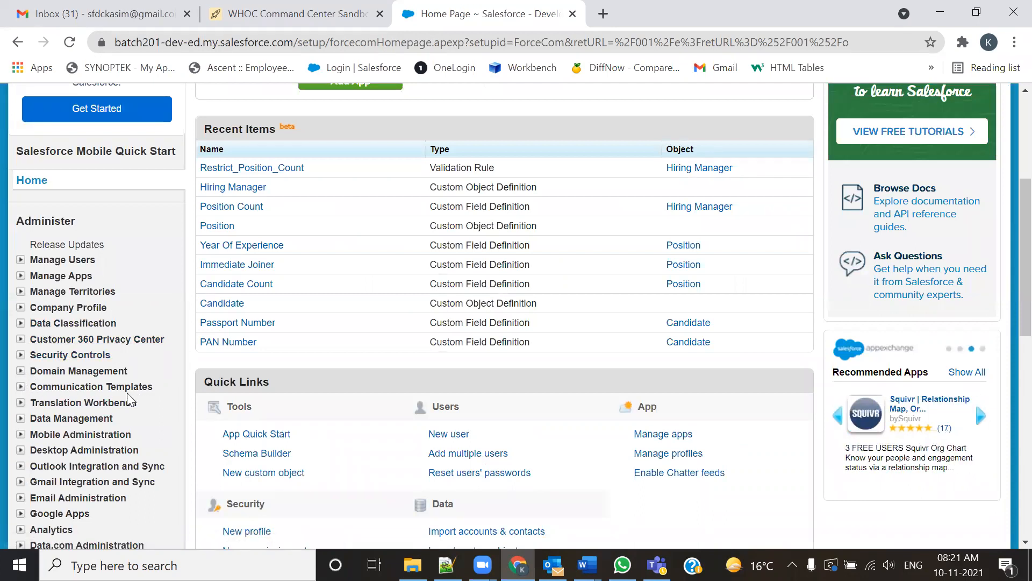
pyautogui.click(20, 387)
pyautogui.scroll(-3, 164, 387)
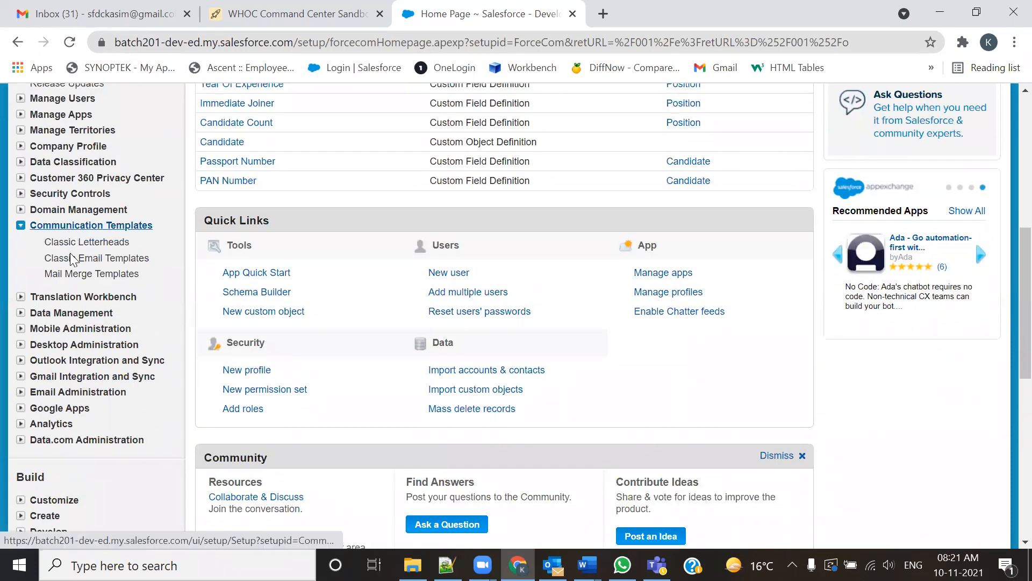
pyautogui.click(134, 260)
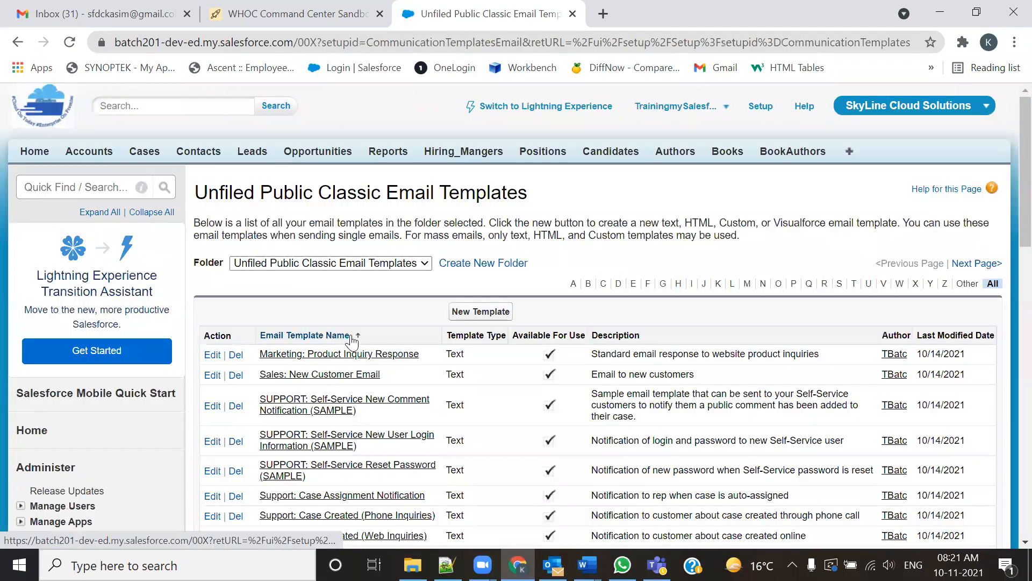
# - Circle the standard template names in the Unfiled Public Classic Email Templates list, then clear the annotation
pyautogui.scroll(-3, 323, 336)
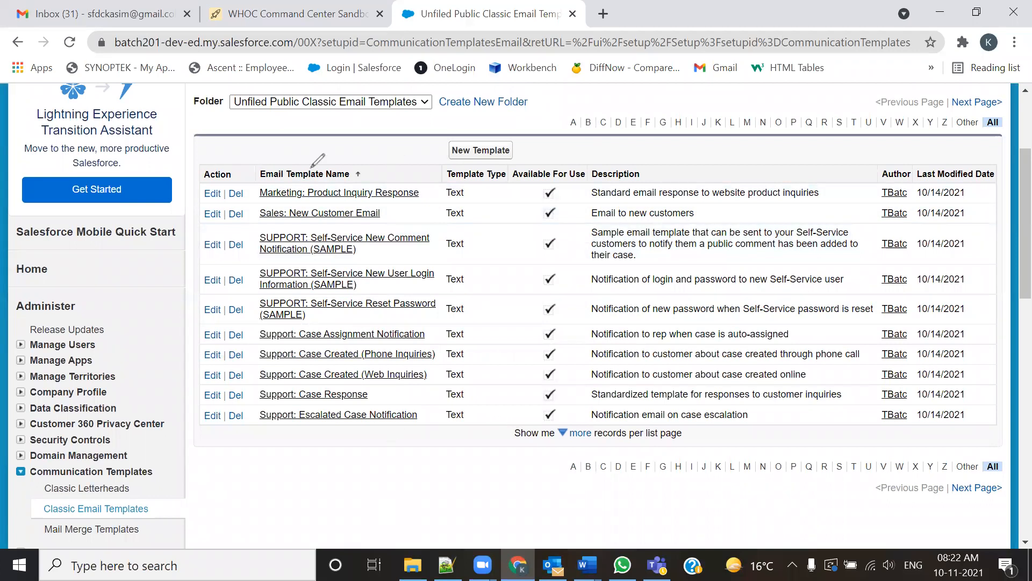
pyautogui.moveTo(314, 167); pyautogui.dragTo(331, 439)
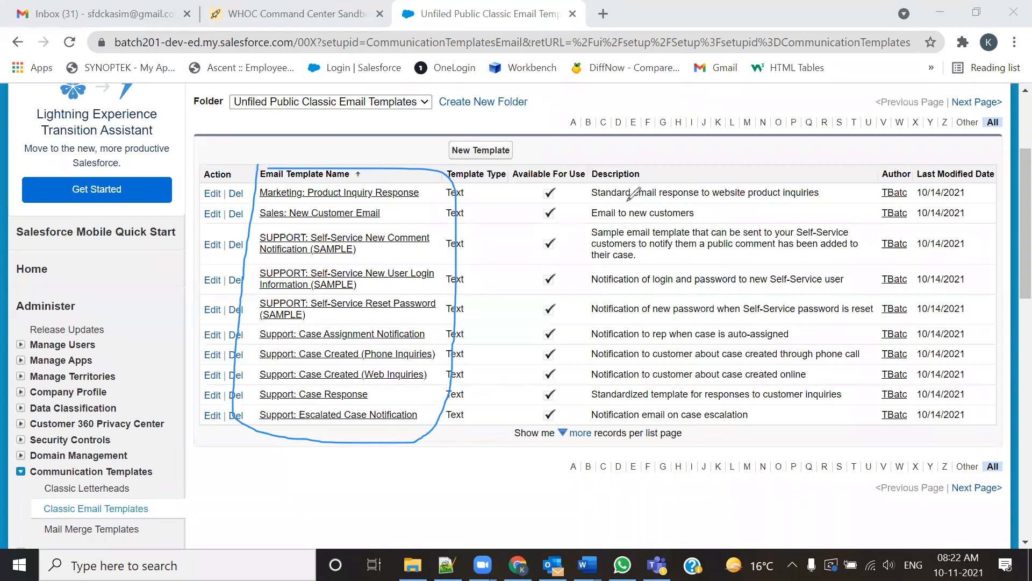
pyautogui.press('Escape')
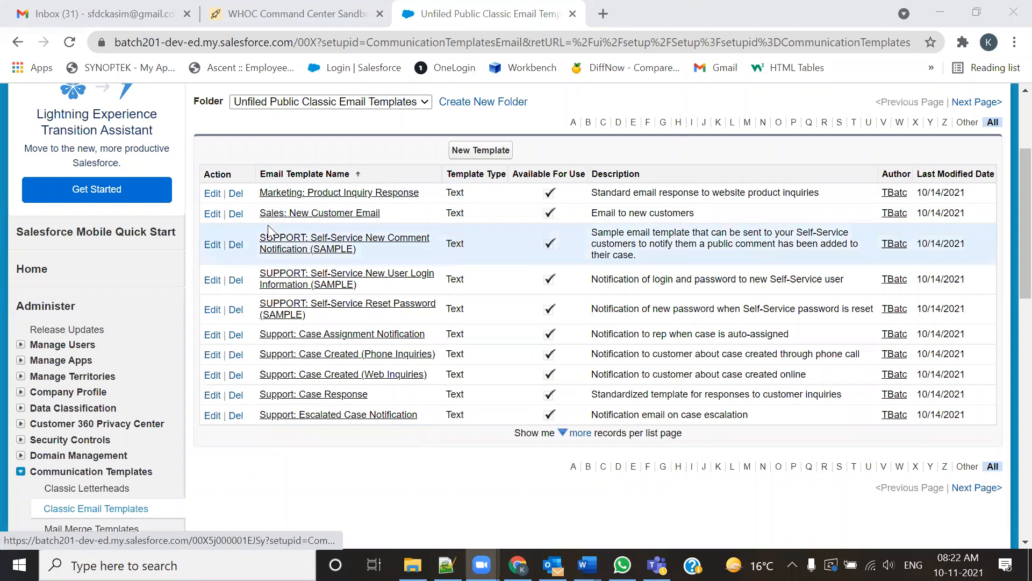
# - View the Sales: New Customer Email template, highlight part of its plain text preview, and return to the template list
pyautogui.click(311, 214)
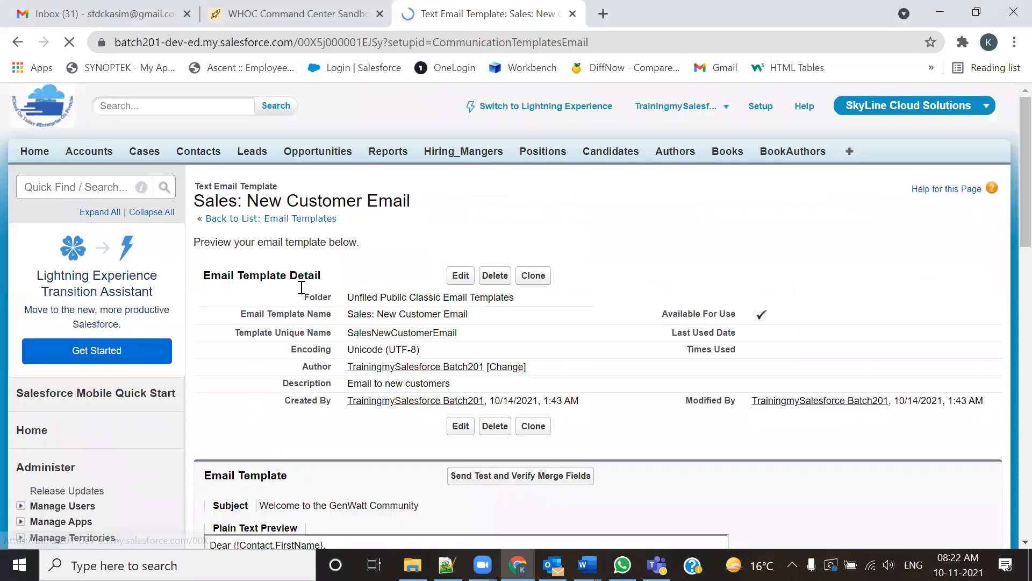
pyautogui.scroll(-2, 305, 381)
pyautogui.scroll(-4, 305, 381)
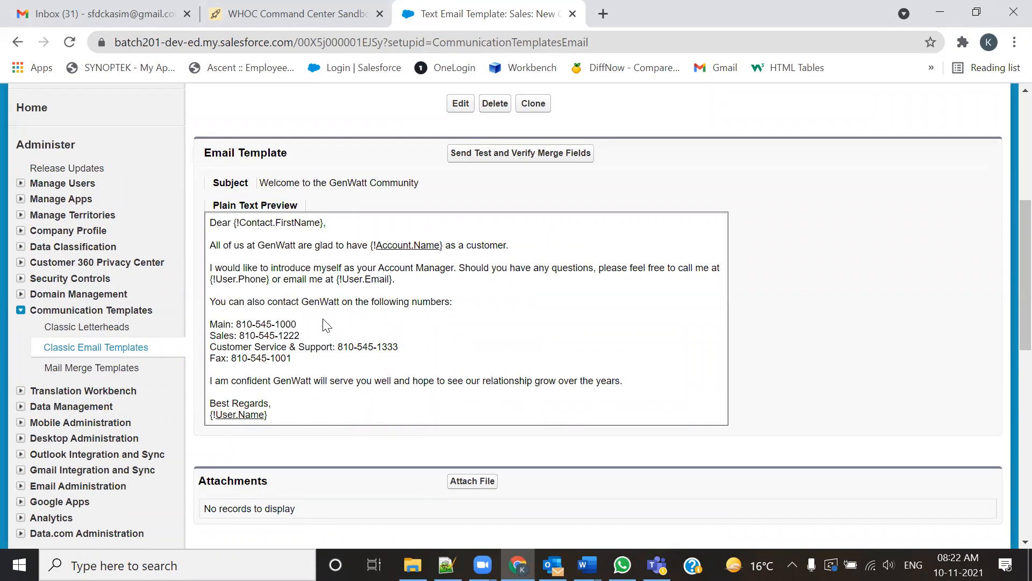
pyautogui.moveTo(343, 382); pyautogui.dragTo(224, 269)
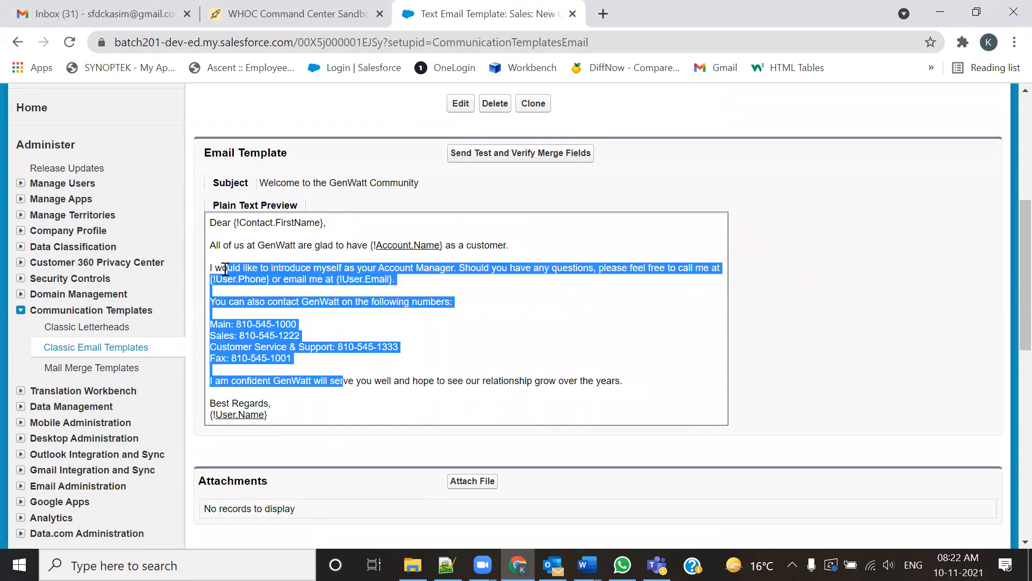
pyautogui.click(381, 379)
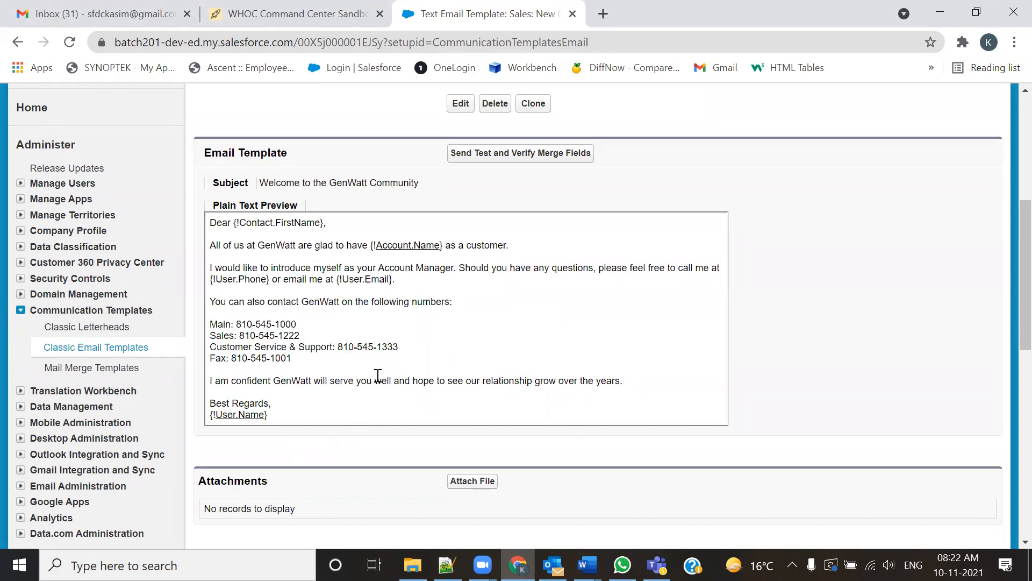
pyautogui.click(18, 42)
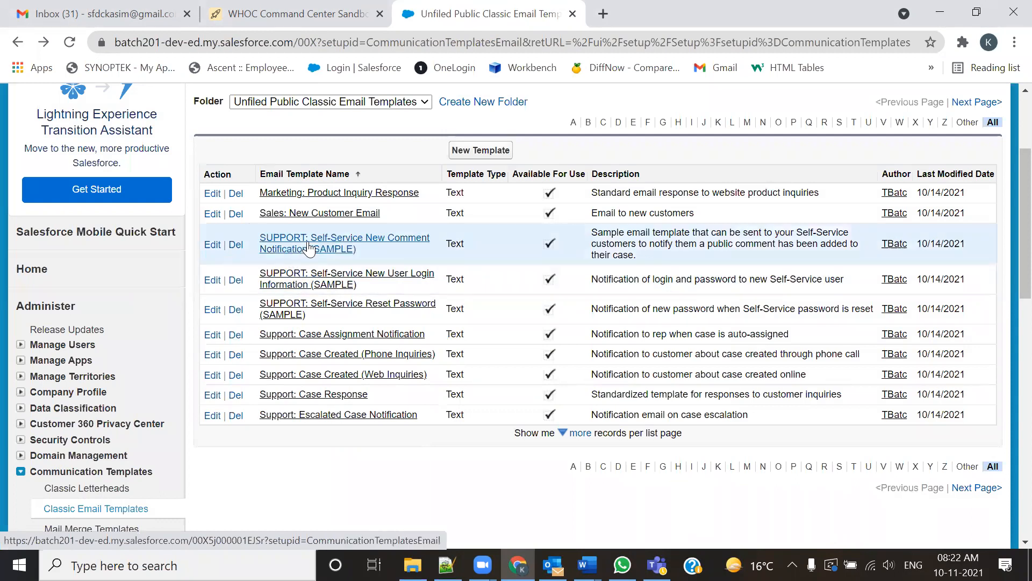
# - Highlight the Self-Service New Comment Notification template's description, then highlight Custom Email Templates in the Notepad++ notes
pyautogui.moveTo(644, 253); pyautogui.dragTo(588, 229)
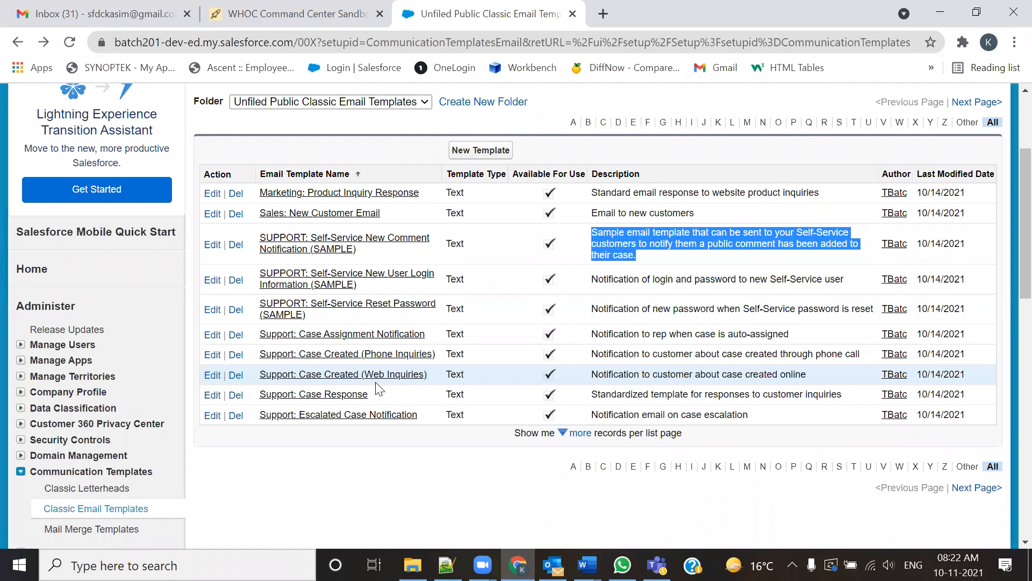
pyautogui.click(476, 151)
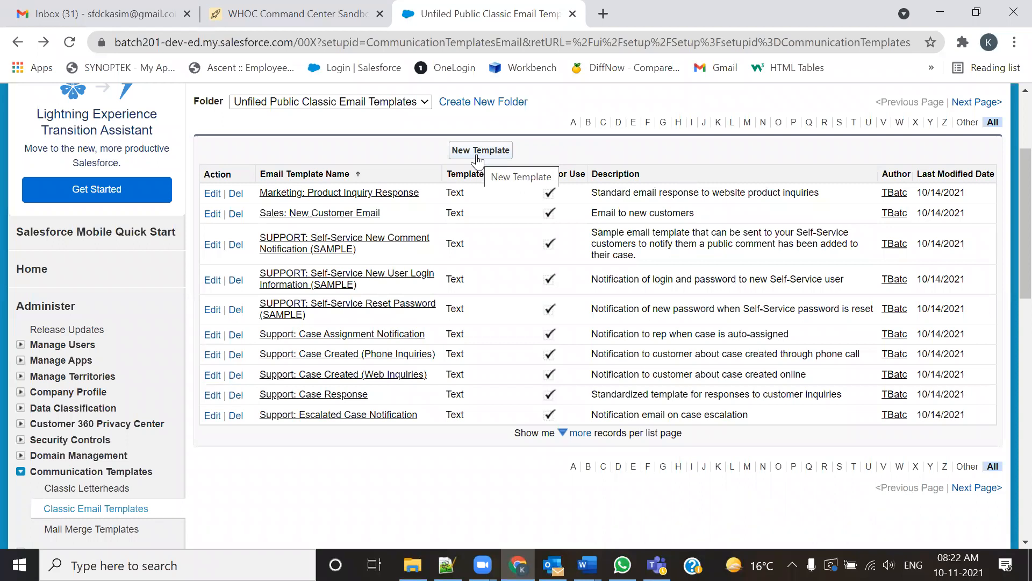
pyautogui.hotkey('alt', 'Tab')
pyautogui.press('Tab')
pyautogui.moveTo(97, 166); pyautogui.dragTo(239, 167)
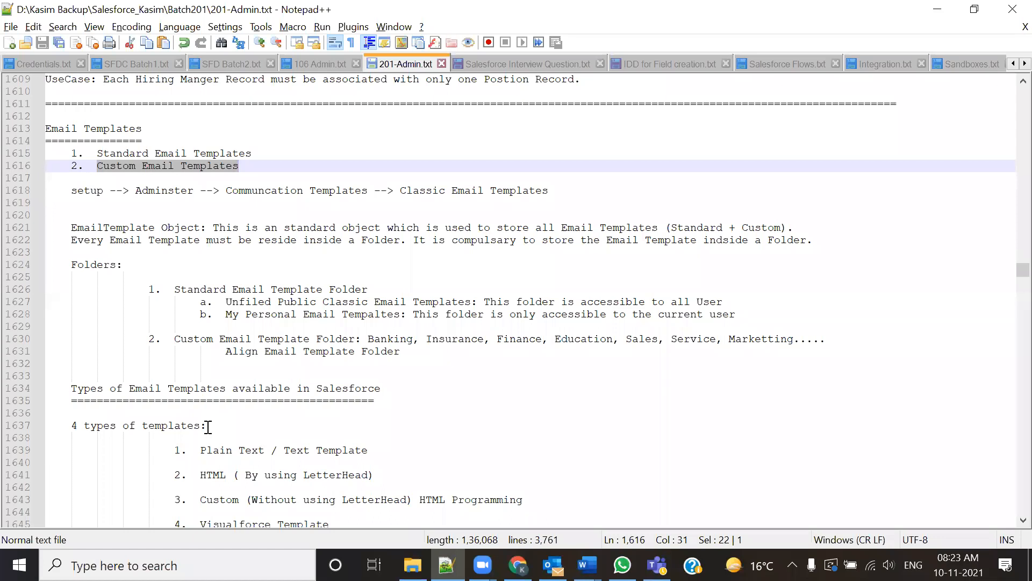
# - Return to the template list in Chrome, highlight the Folder label, and show the My Personal Email Templates folder
pyautogui.hotkey('alt', 'Tab')
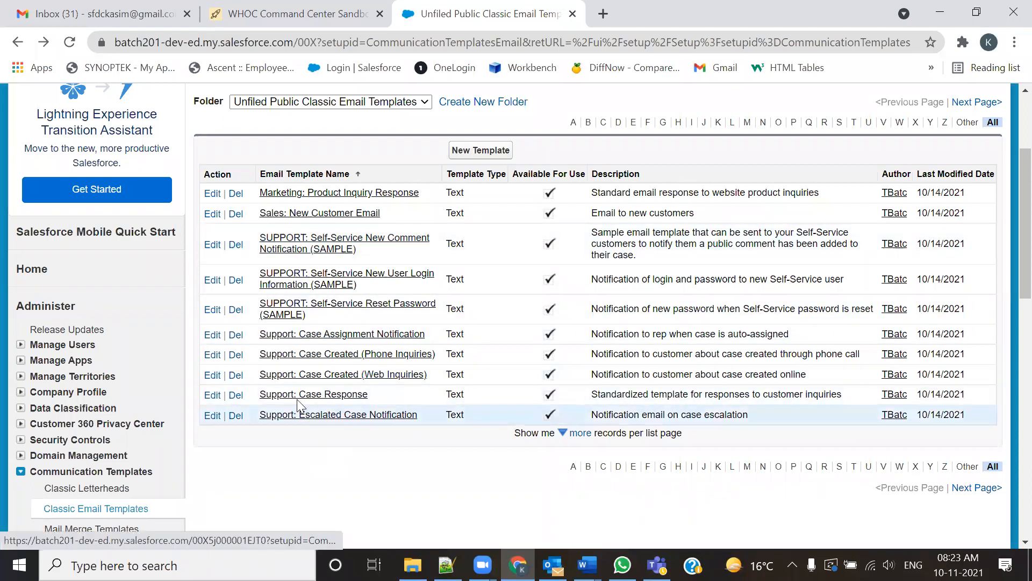
pyautogui.scroll(2, 322, 147)
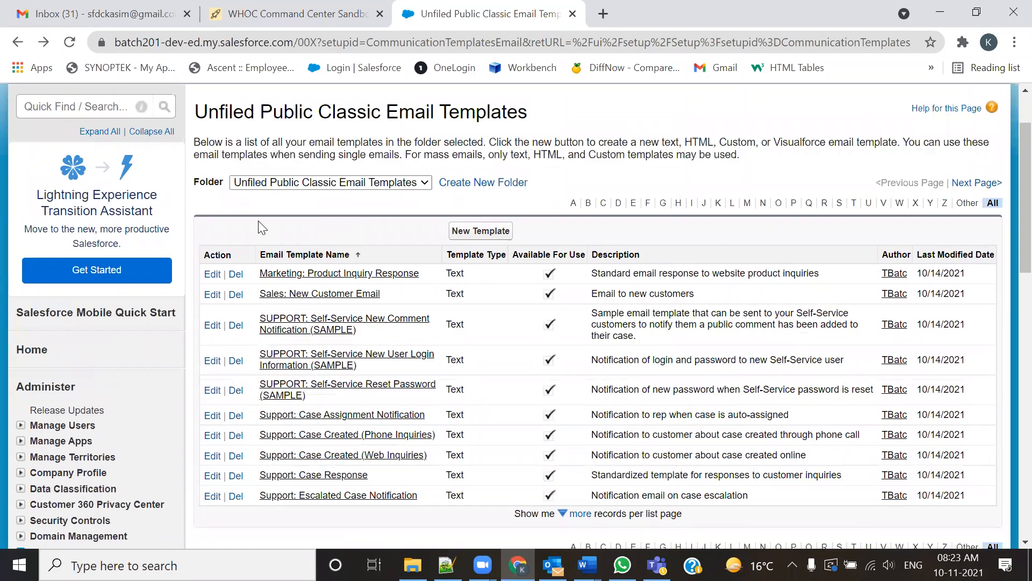
pyautogui.moveTo(192, 184); pyautogui.dragTo(231, 185)
pyautogui.click(426, 184)
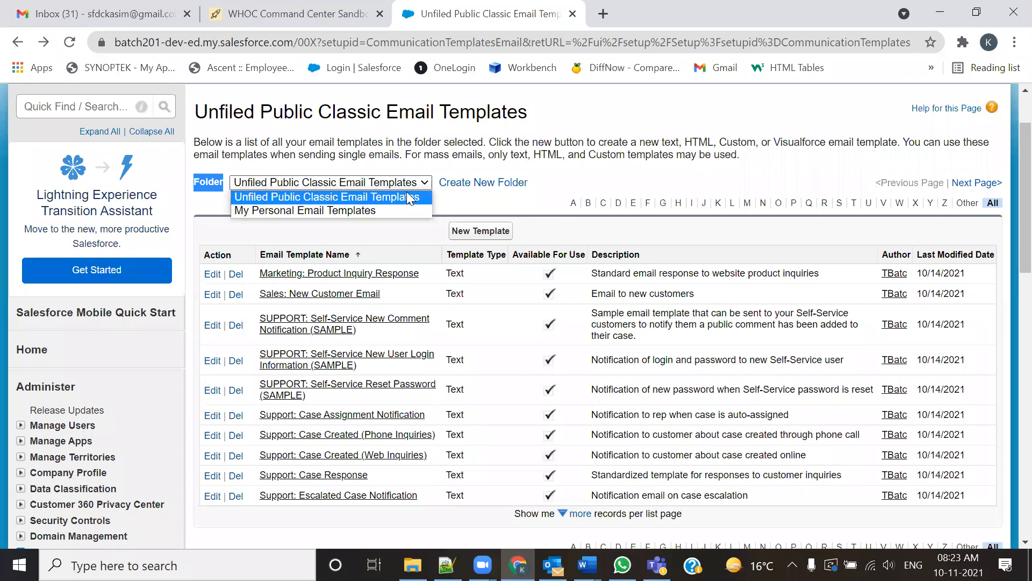
pyautogui.click(302, 209)
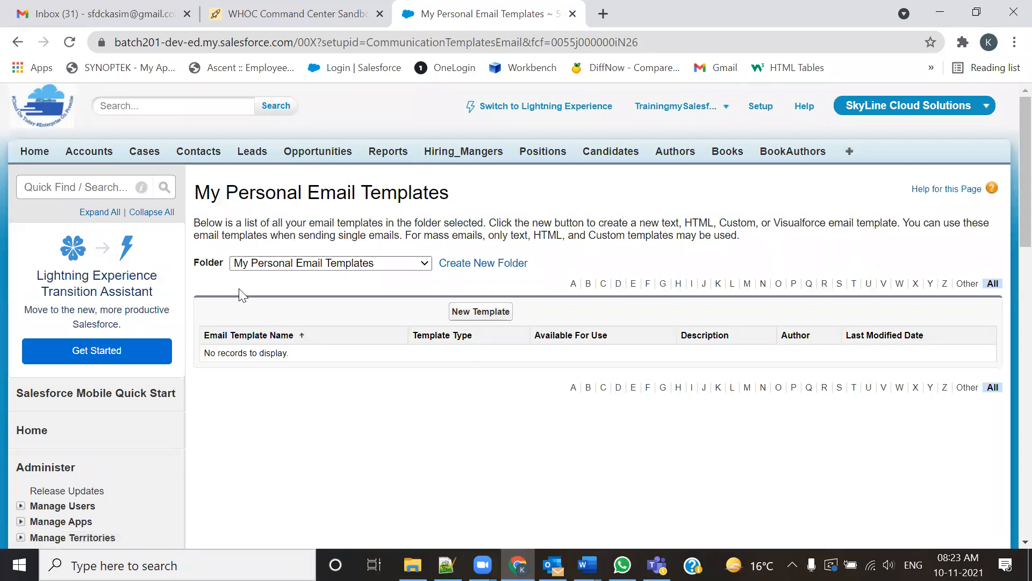
# - Review the folder choices and switch the list back to Unfiled Public Classic Email Templates
pyautogui.click(392, 263)
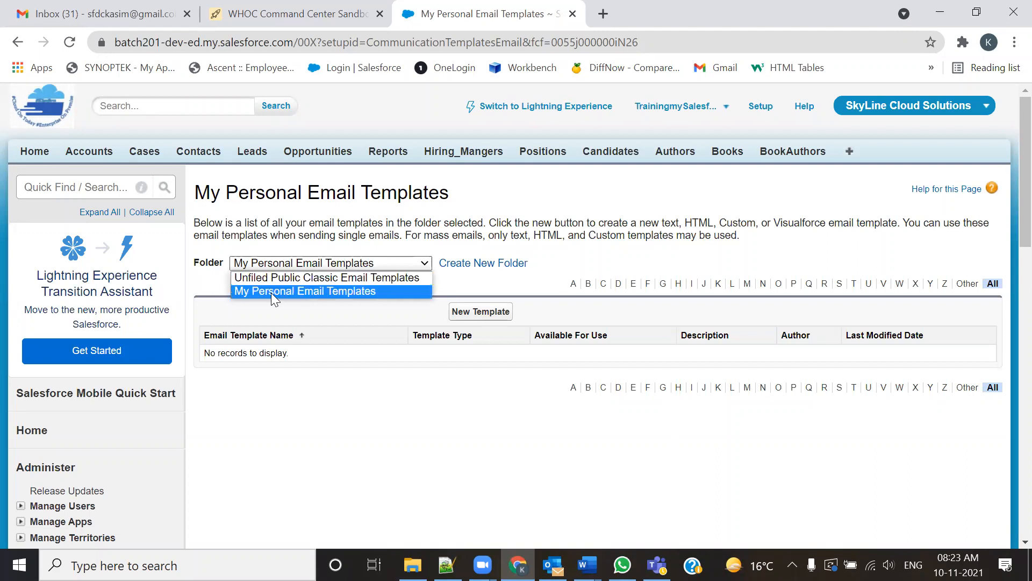
pyautogui.click(277, 388)
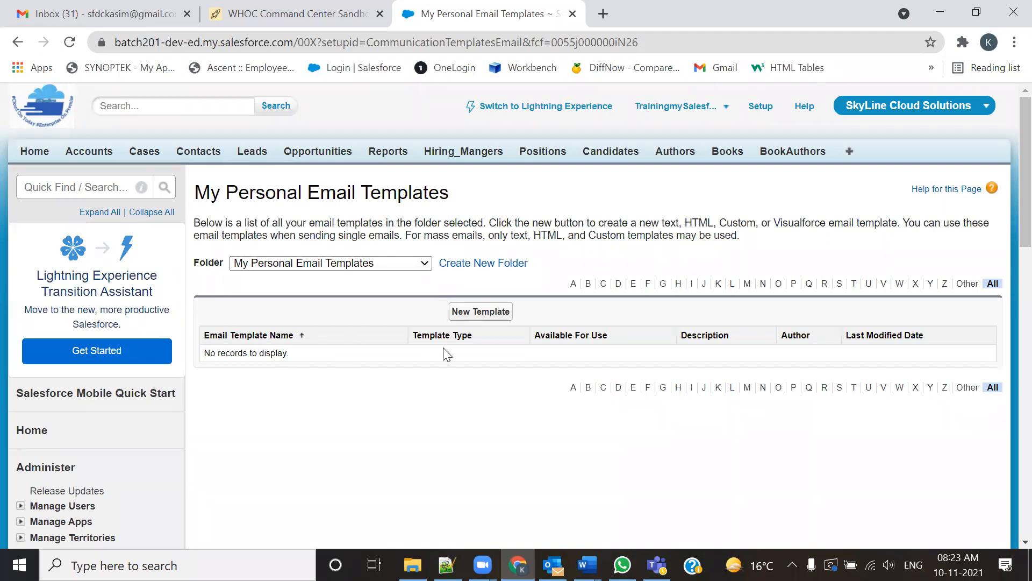
pyautogui.click(401, 263)
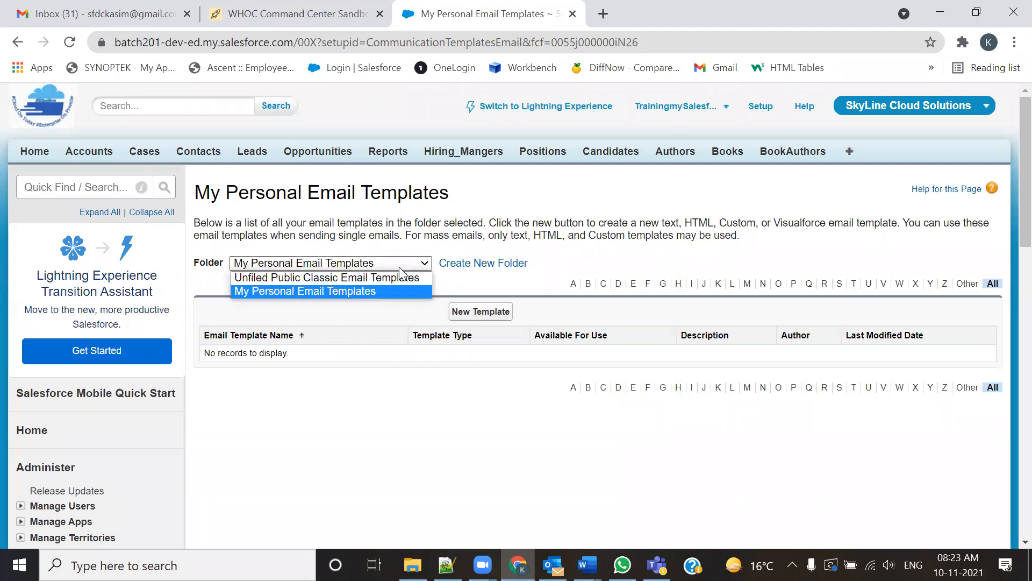
pyautogui.click(368, 278)
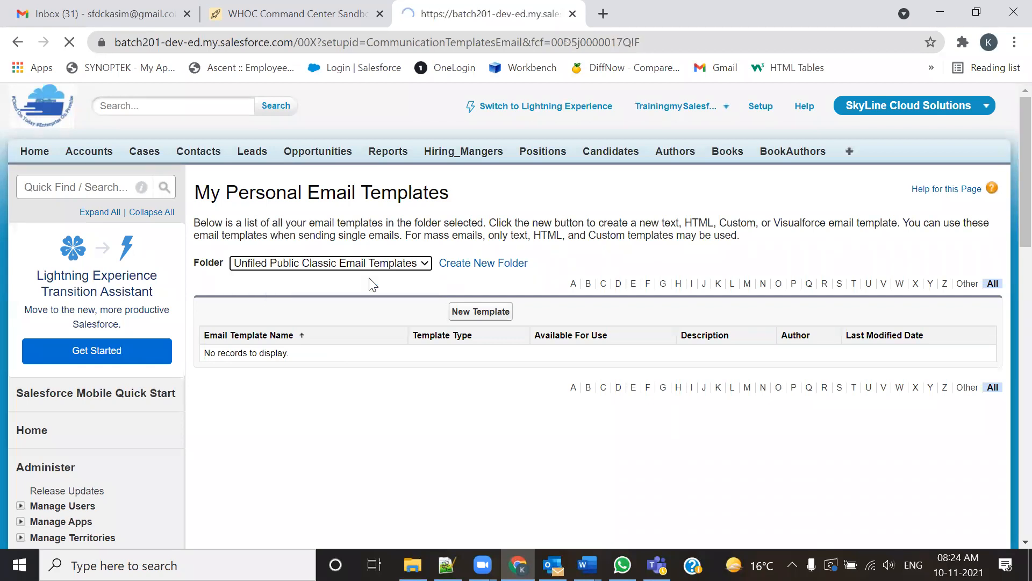
pyautogui.scroll(-1, 373, 285)
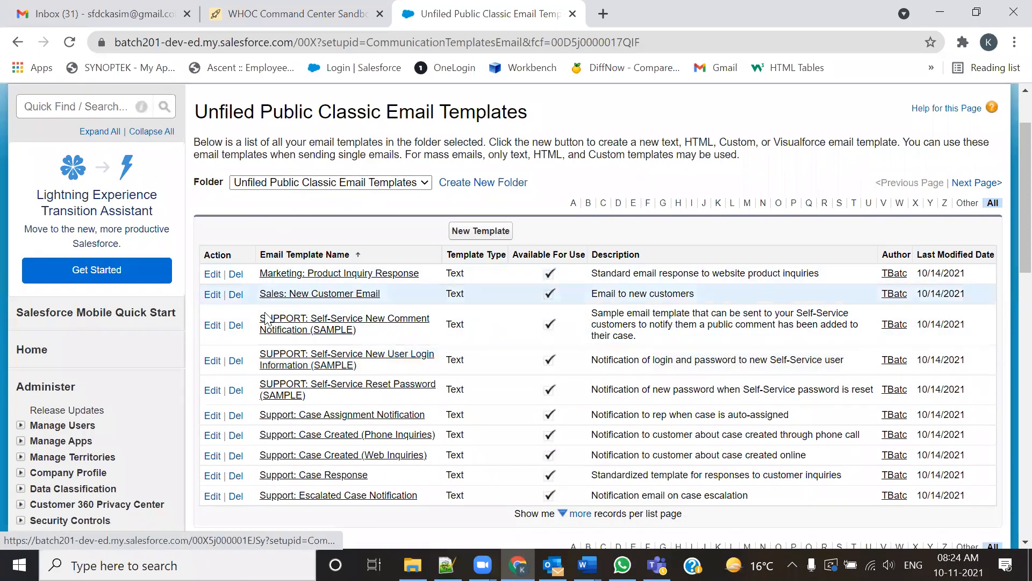
# - Show the My Personal Email Templates folder and switch the list back to Unfiled Public Classic Email Templates
pyautogui.click(357, 183)
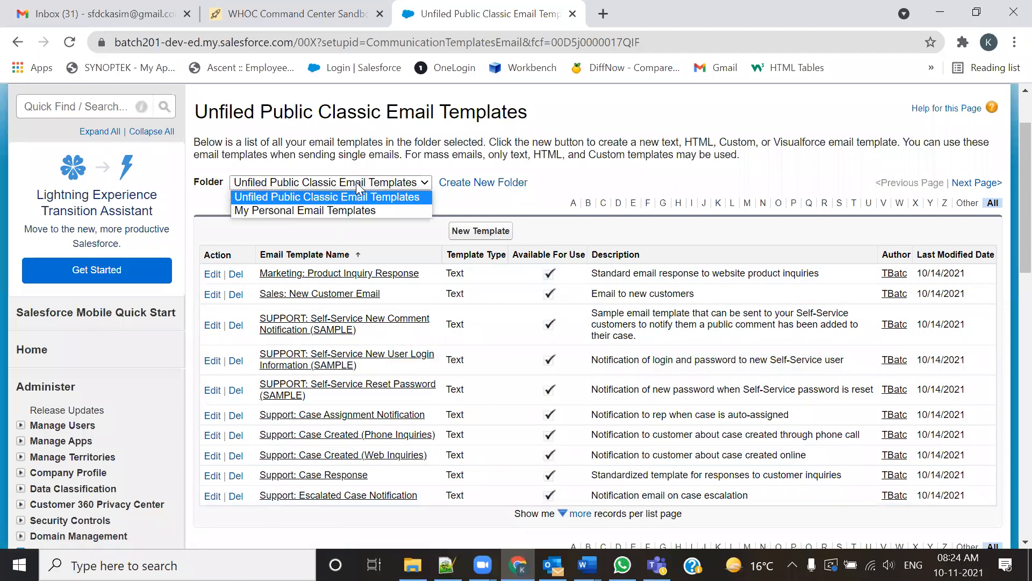
pyautogui.click(322, 209)
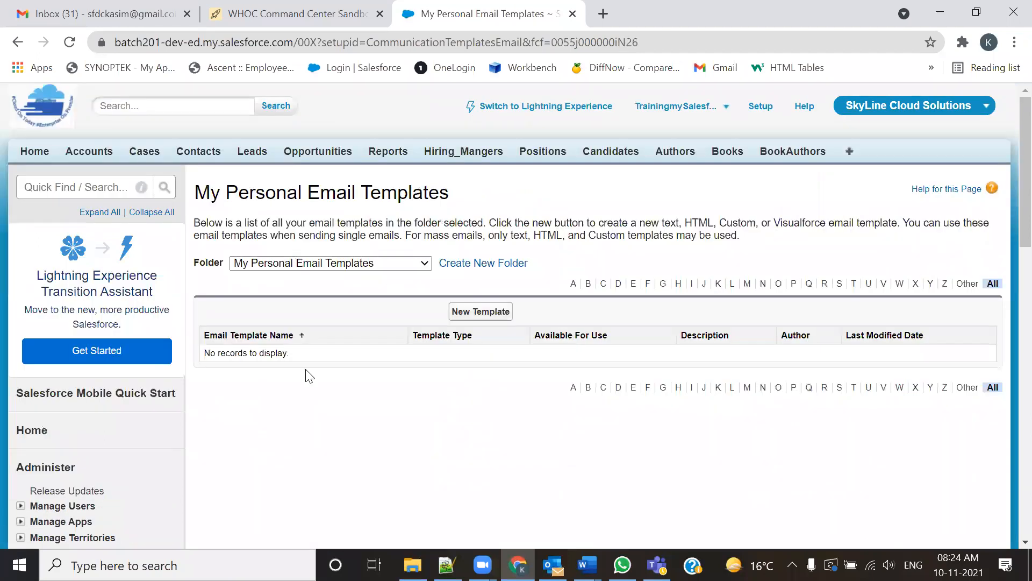
pyautogui.click(394, 264)
pyautogui.click(373, 275)
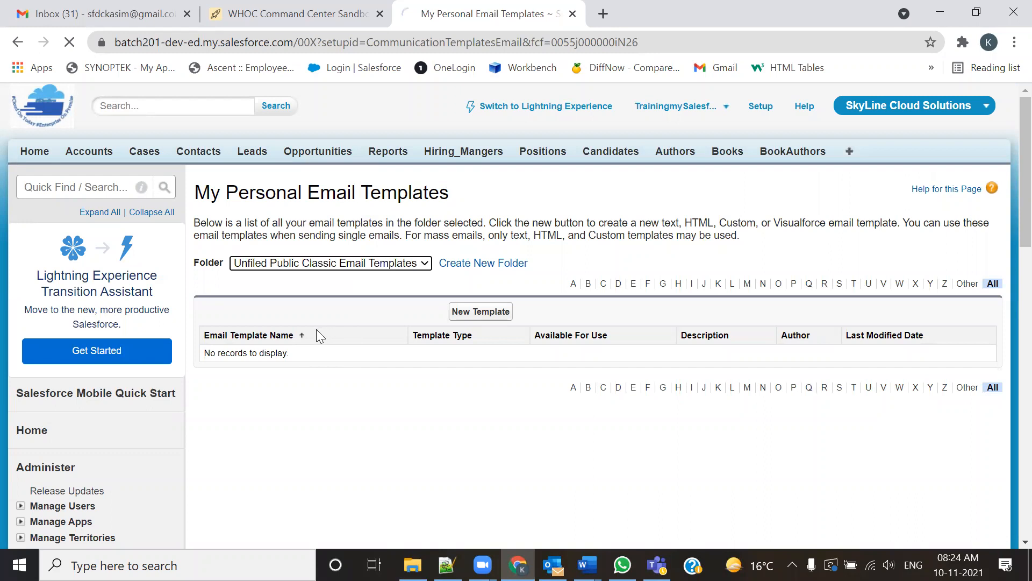
# - Edit the Sales: New Customer Email template, change its folder to My Personal Email Templates, and save it
pyautogui.click(327, 376)
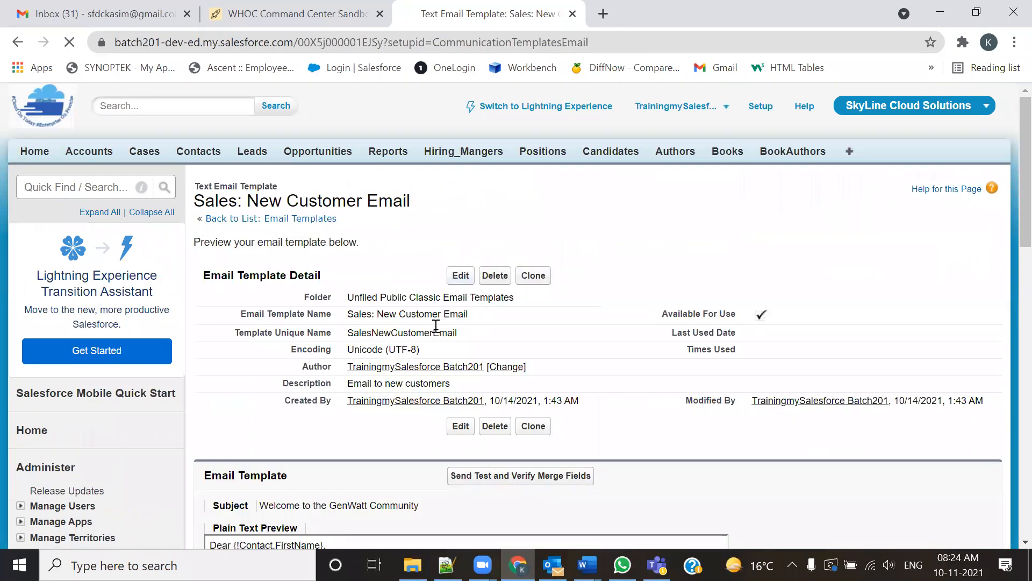
pyautogui.click(458, 284)
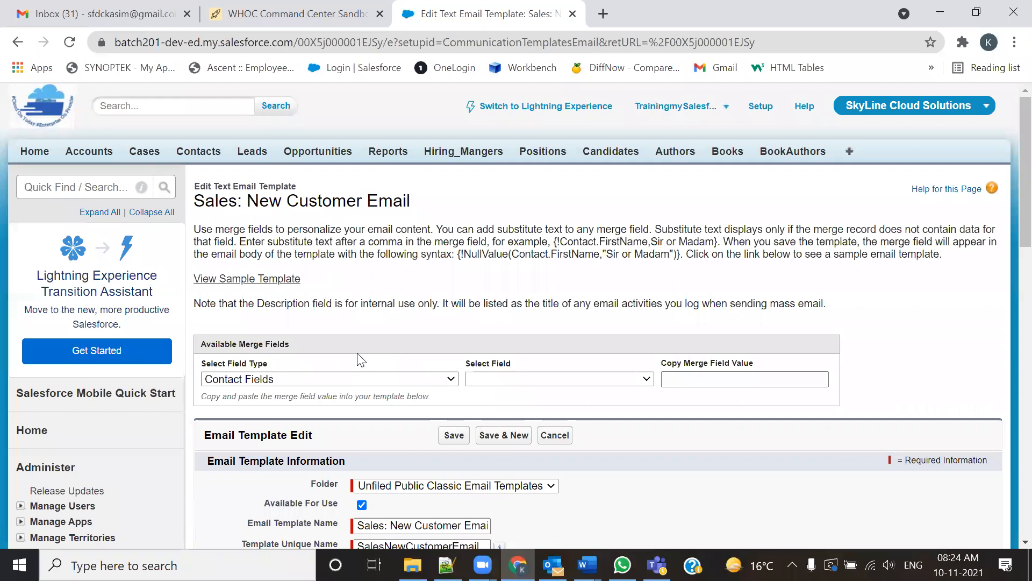
pyautogui.scroll(-6, 360, 359)
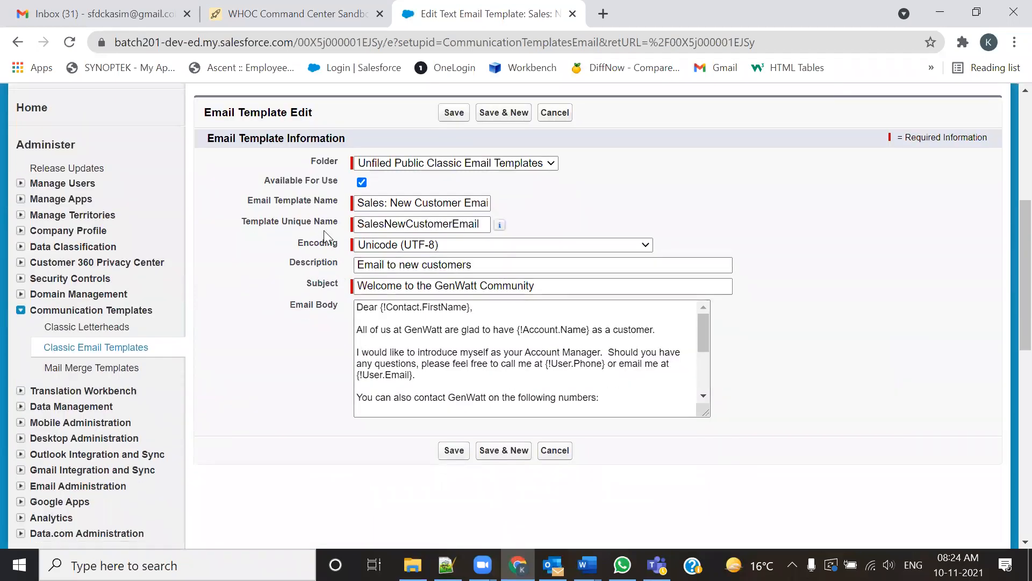
pyautogui.click(550, 164)
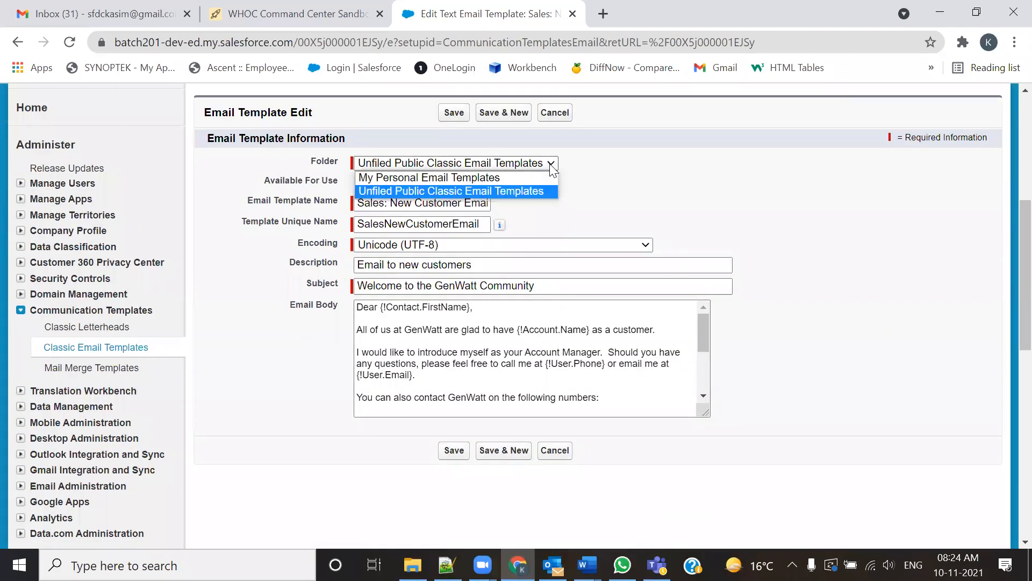
pyautogui.click(421, 177)
pyautogui.click(454, 112)
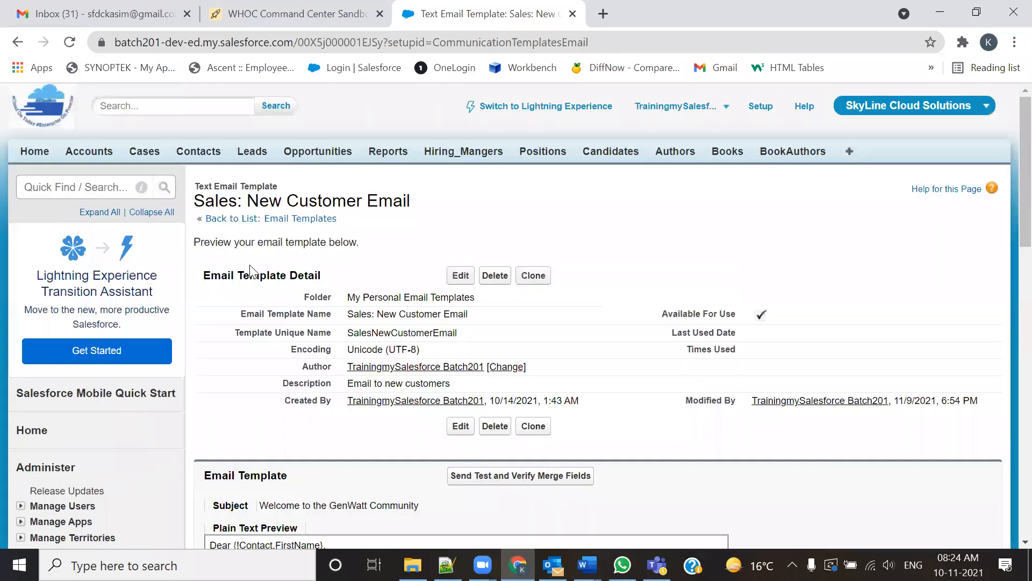
# - Return to the template list and show the My Personal Email Templates folder to check the moved template
pyautogui.click(295, 220)
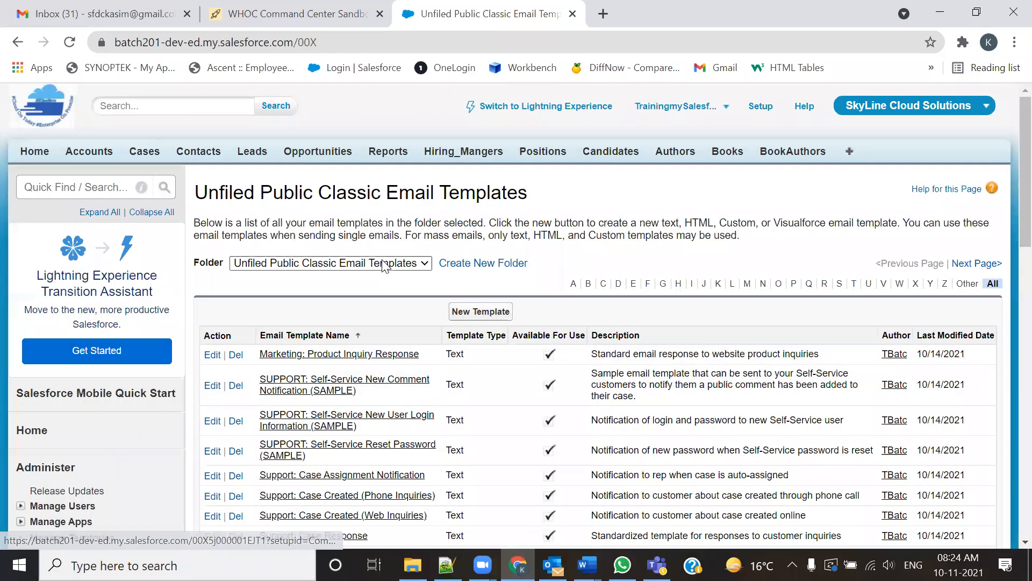
pyautogui.click(384, 263)
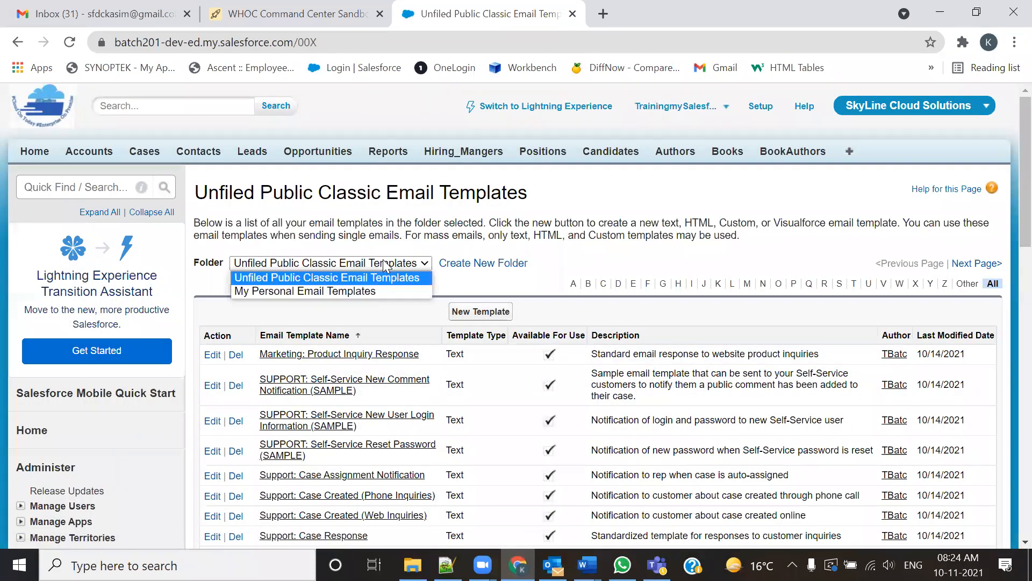
pyautogui.click(330, 292)
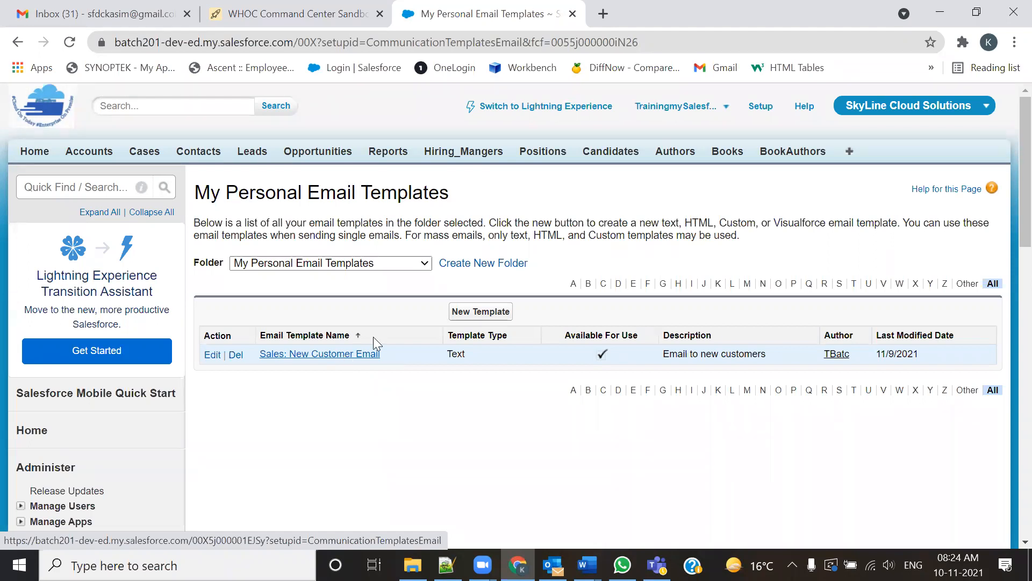
# - Compare the Unfiled Public Classic and My Personal Email Templates folders by alternating between them, finishing on the unfiled public one
pyautogui.click(392, 263)
pyautogui.click(389, 276)
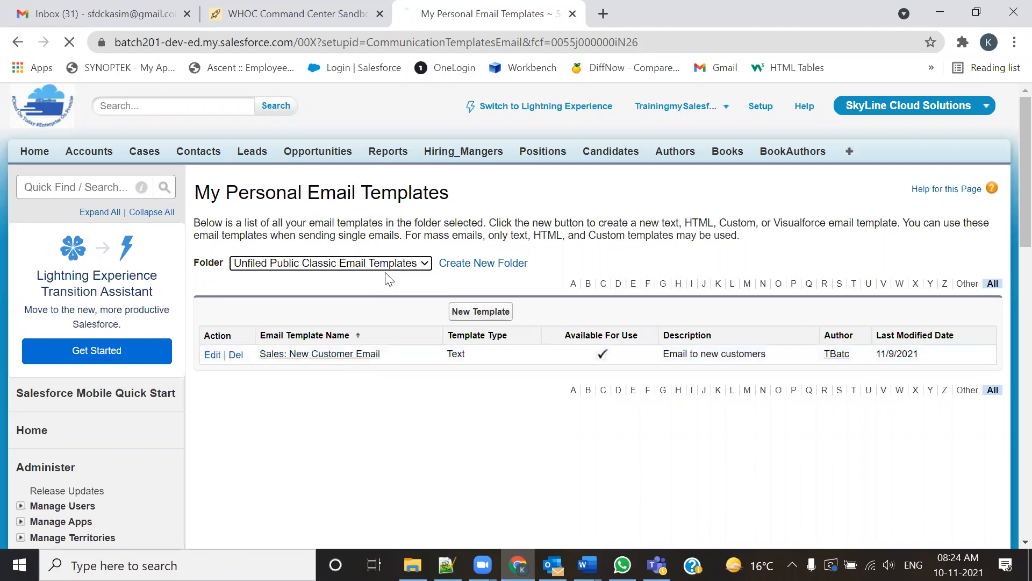
pyautogui.click(393, 264)
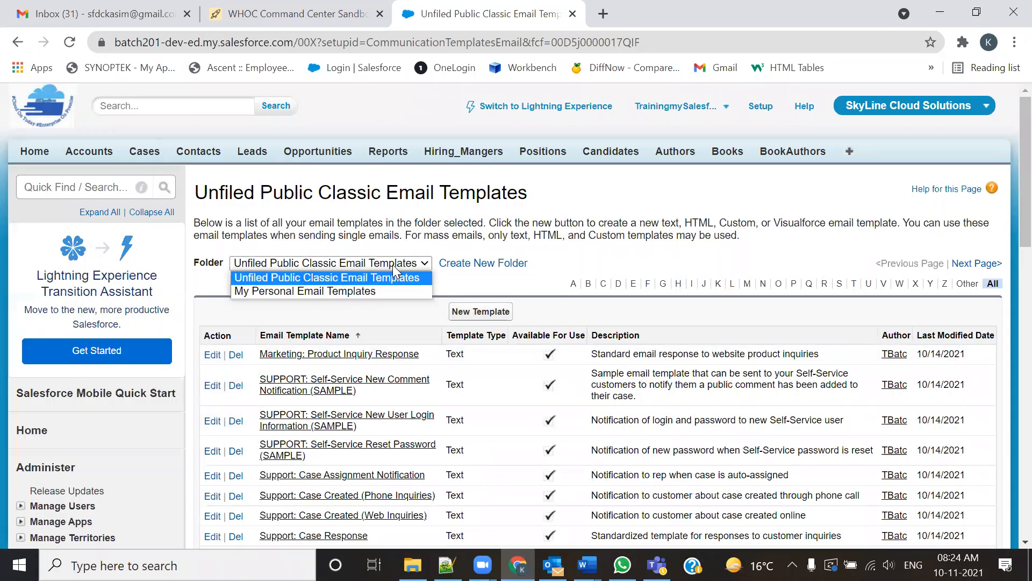
pyautogui.click(379, 285)
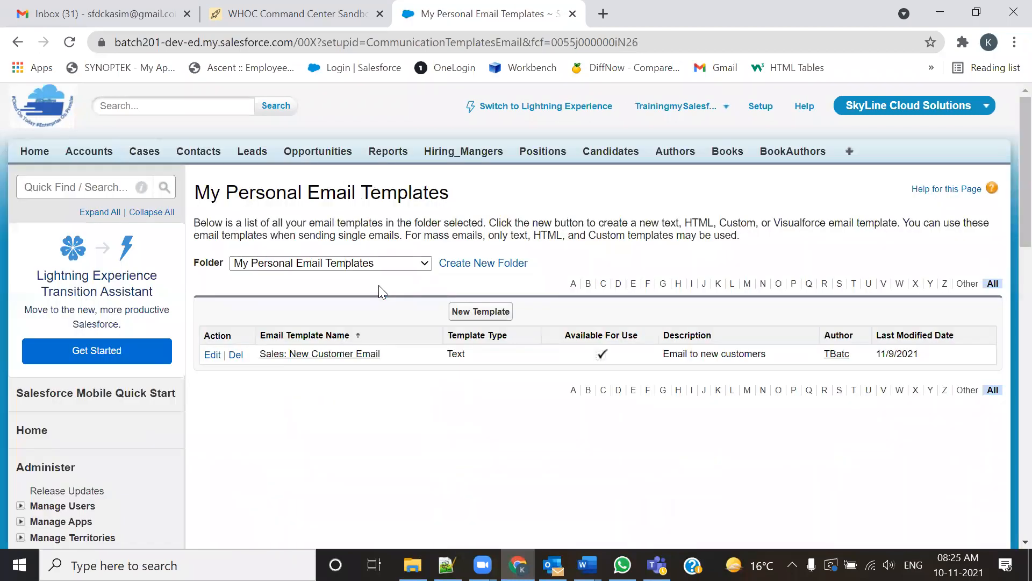
pyautogui.click(377, 266)
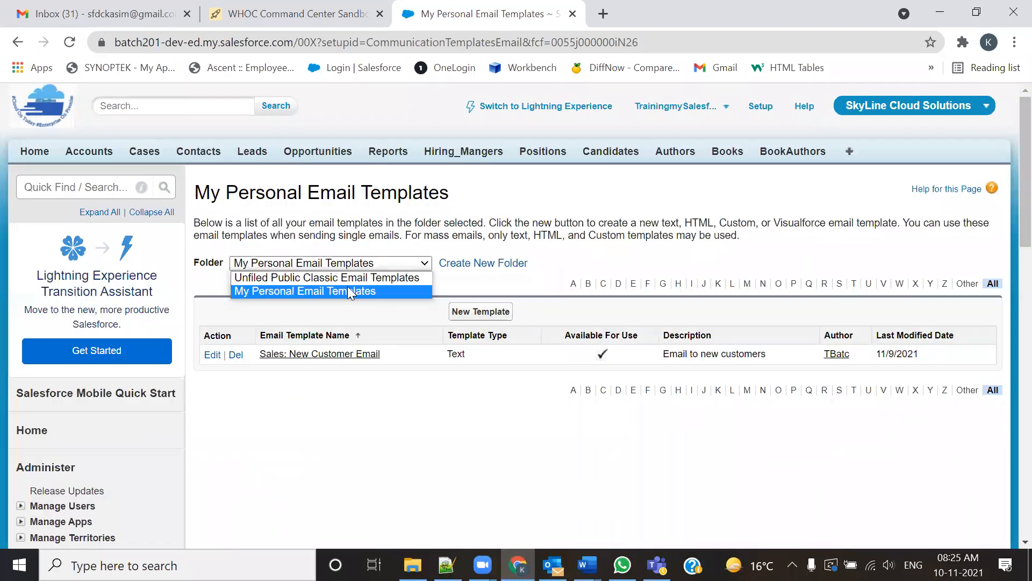
pyautogui.click(269, 275)
pyautogui.click(300, 267)
pyautogui.click(274, 288)
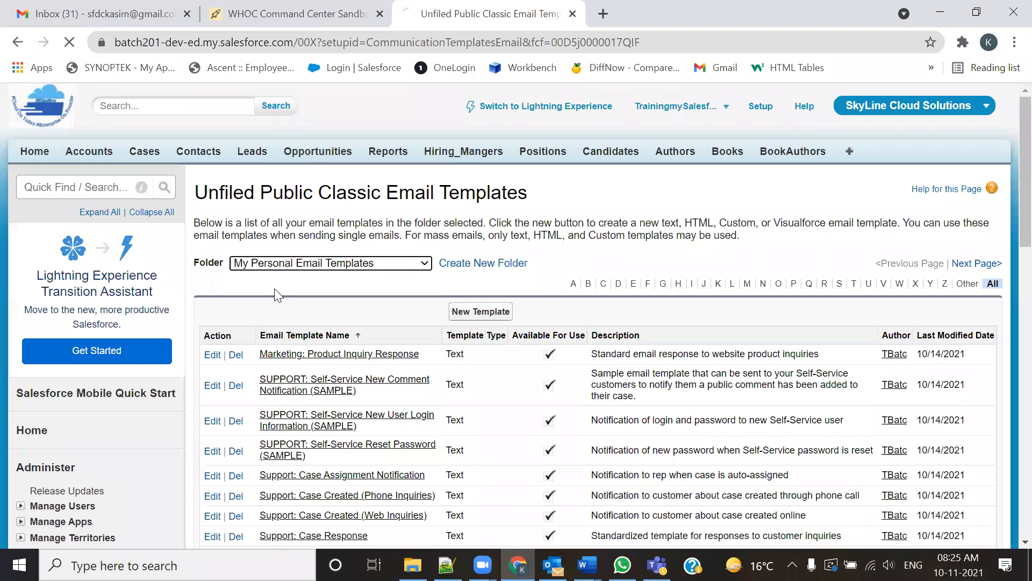
pyautogui.click(299, 267)
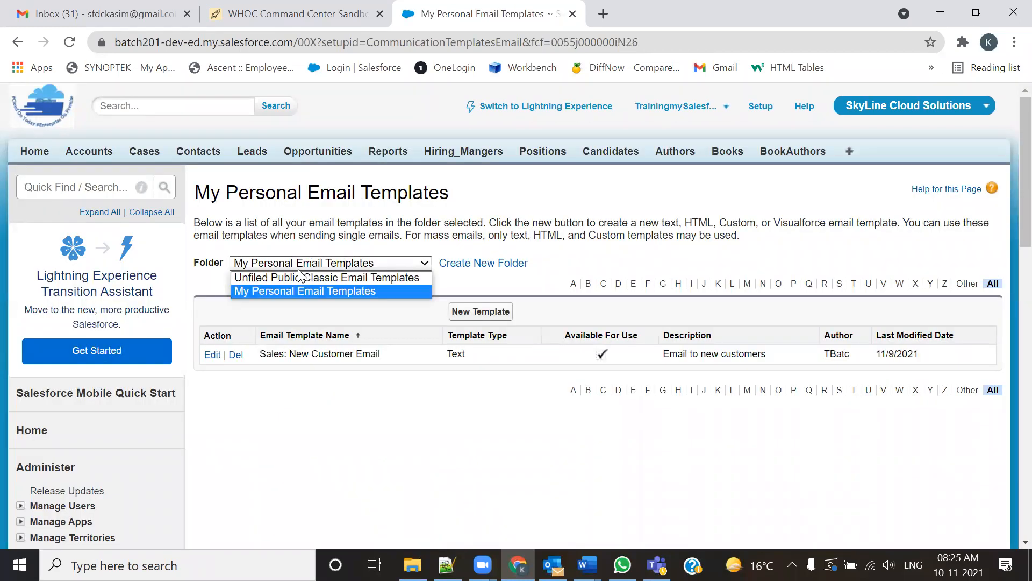
pyautogui.click(288, 290)
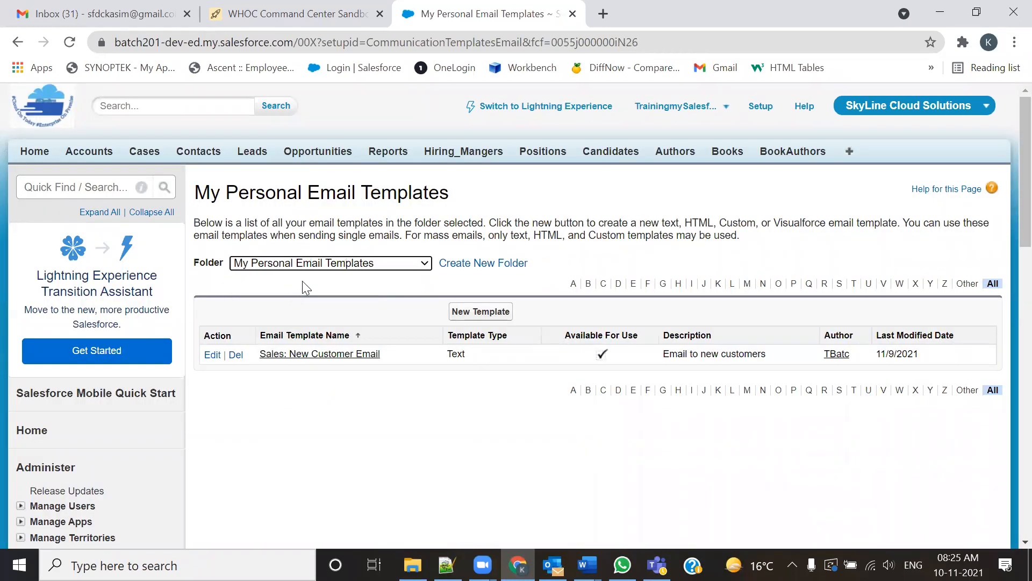
pyautogui.click(315, 269)
pyautogui.click(300, 277)
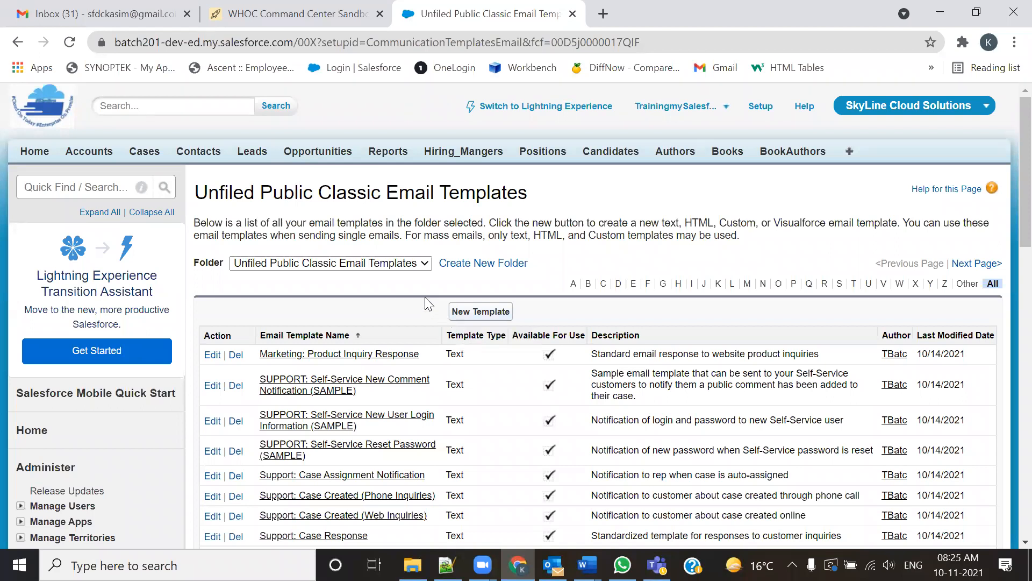
# - Review the available folder choices and start creating a new email template folder
pyautogui.click(407, 264)
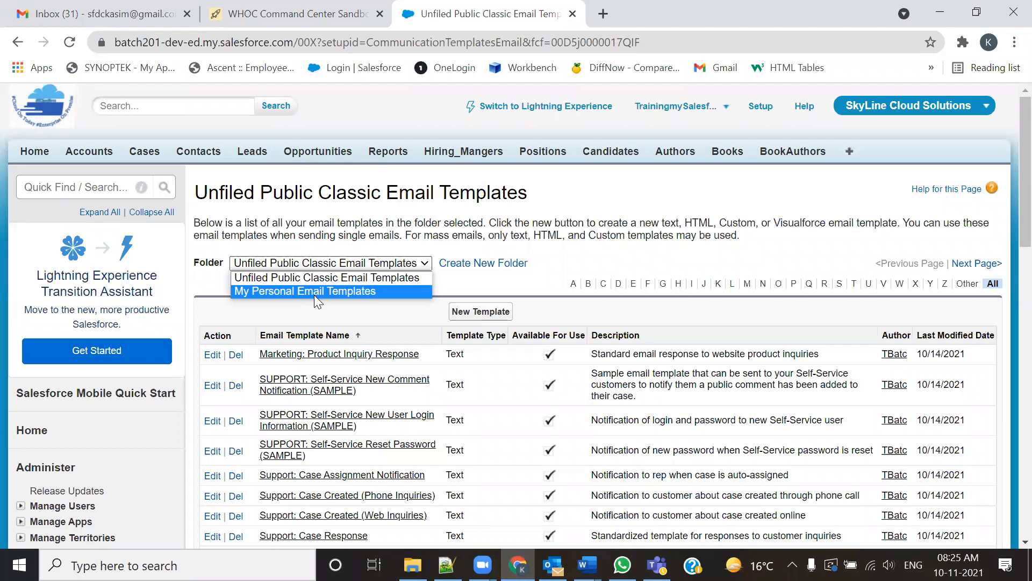
pyautogui.click(479, 290)
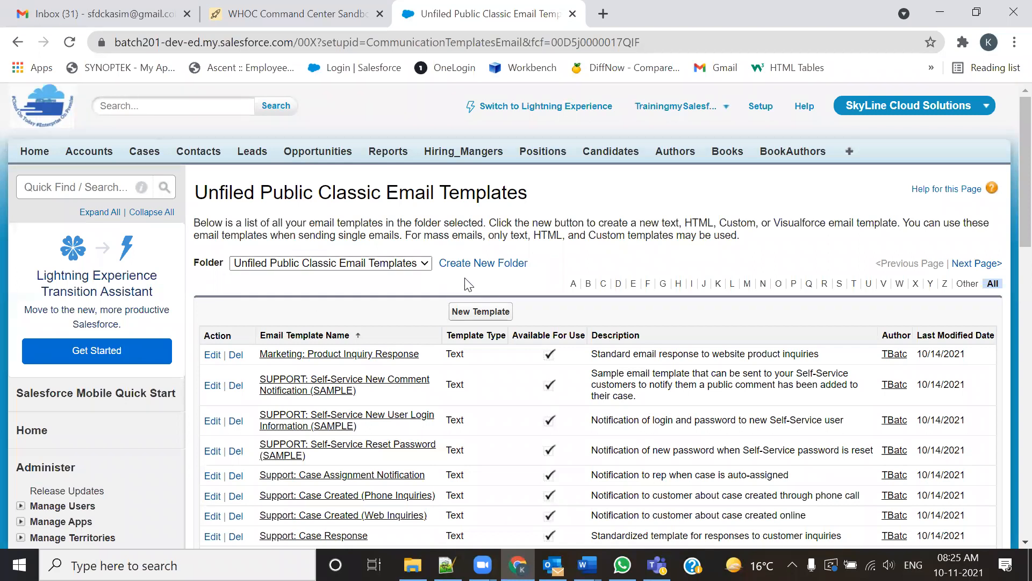
pyautogui.click(474, 271)
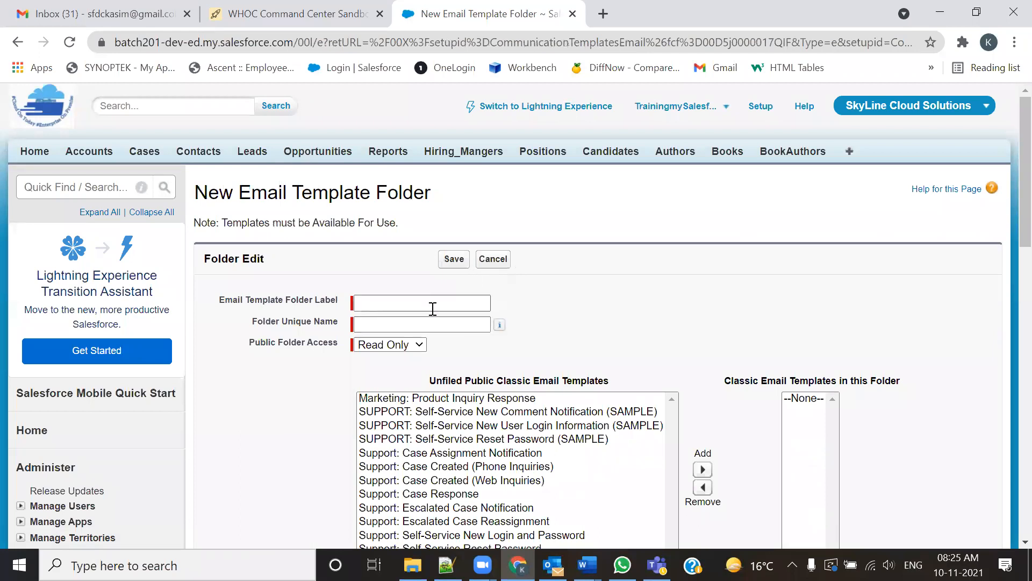
# - Label the new folder SkyLine Email Templates and let its unique name fill in as SkyLine_Email_Templates
pyautogui.click(433, 304)
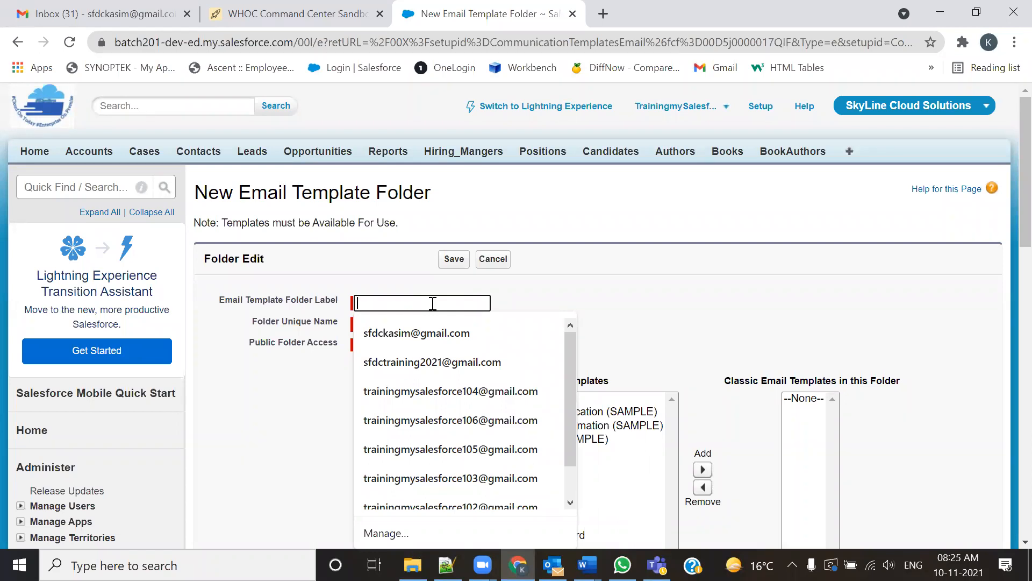
pyautogui.write('Sky')
pyautogui.press('Down')
pyautogui.press('BackSpace')
pyautogui.press('BackSpace')
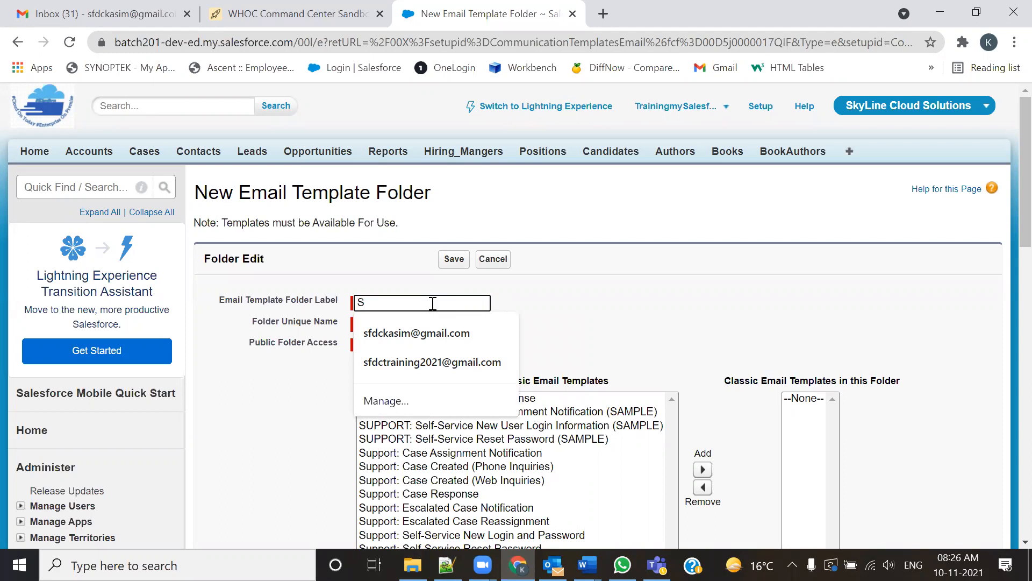
pyautogui.write('kyLine Logo')
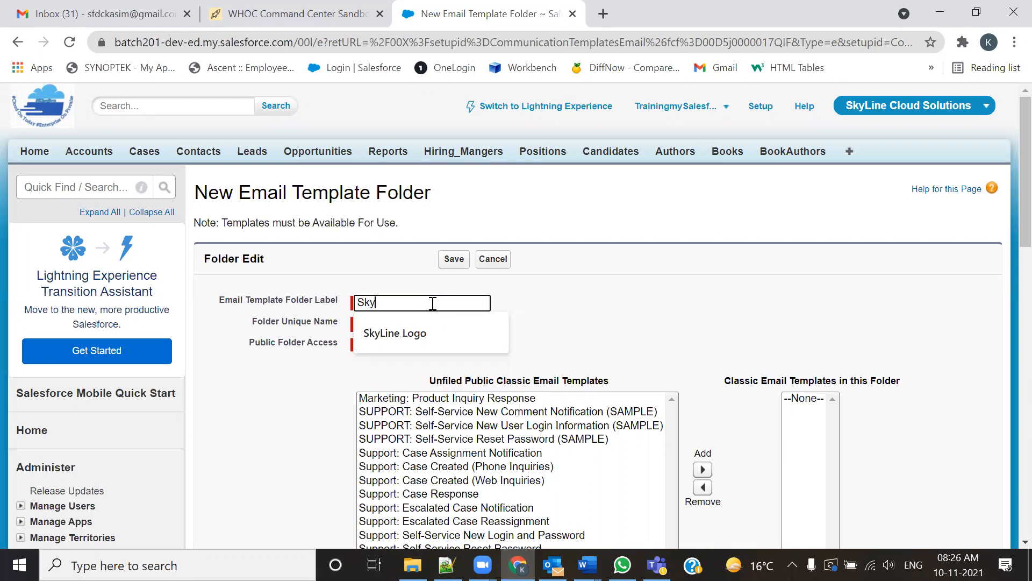
pyautogui.press('Down')
pyautogui.press('Return')
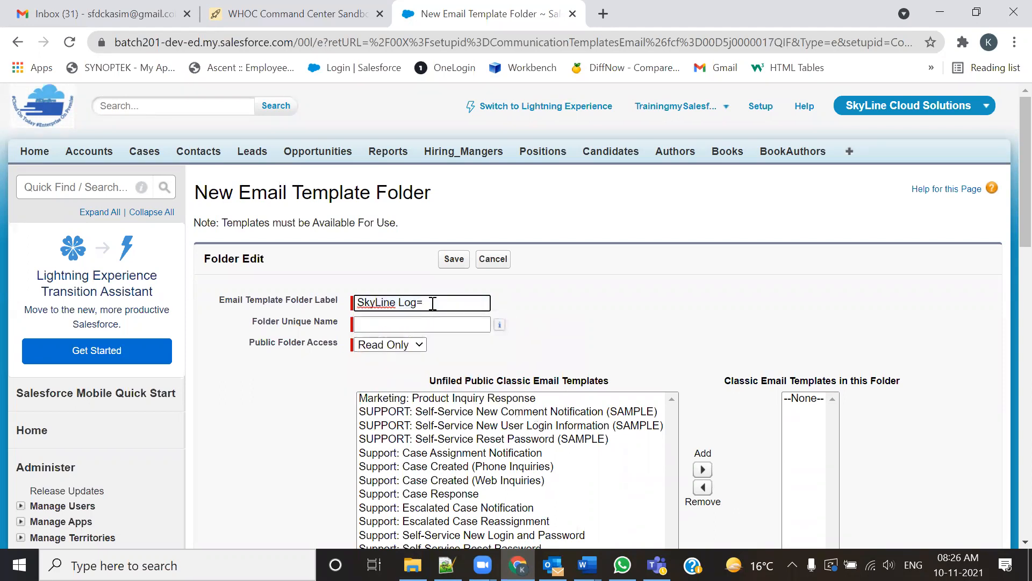
pyautogui.press('BackSpace')
pyautogui.press('BackSpace')
pyautogui.press('BackSpace')
pyautogui.press('BackSpace')
pyautogui.press('BackSpace')
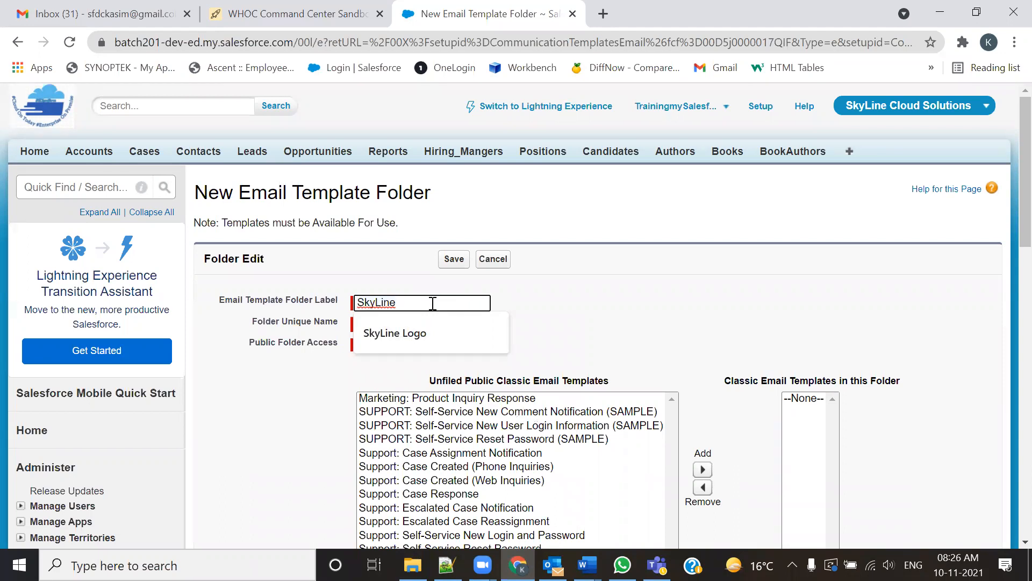
pyautogui.write('Email Templates')
pyautogui.press('Tab')
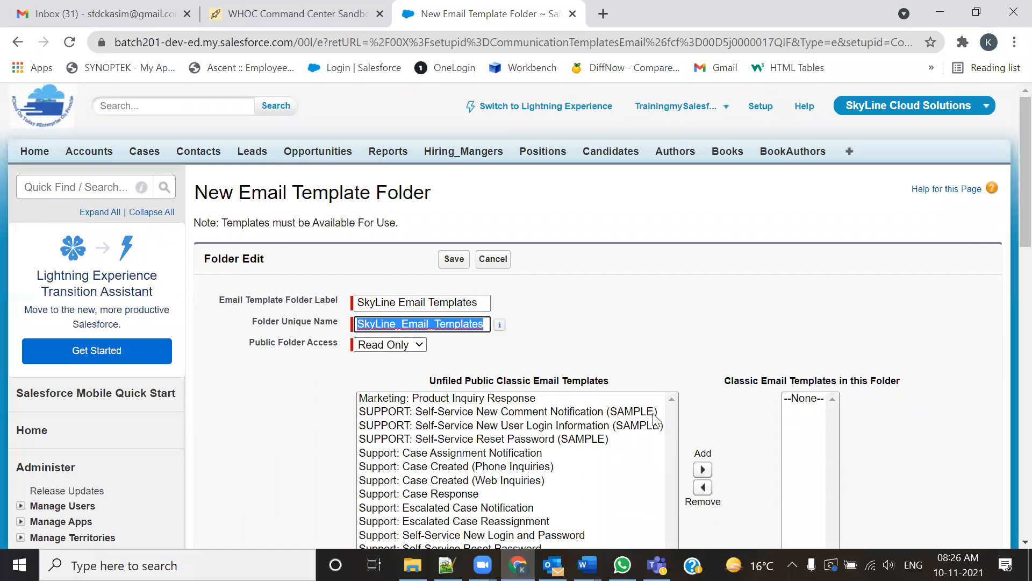
# - Choose Read Only as the public folder access and review the template selection lists and user access options
pyautogui.scroll(-1, 585, 339)
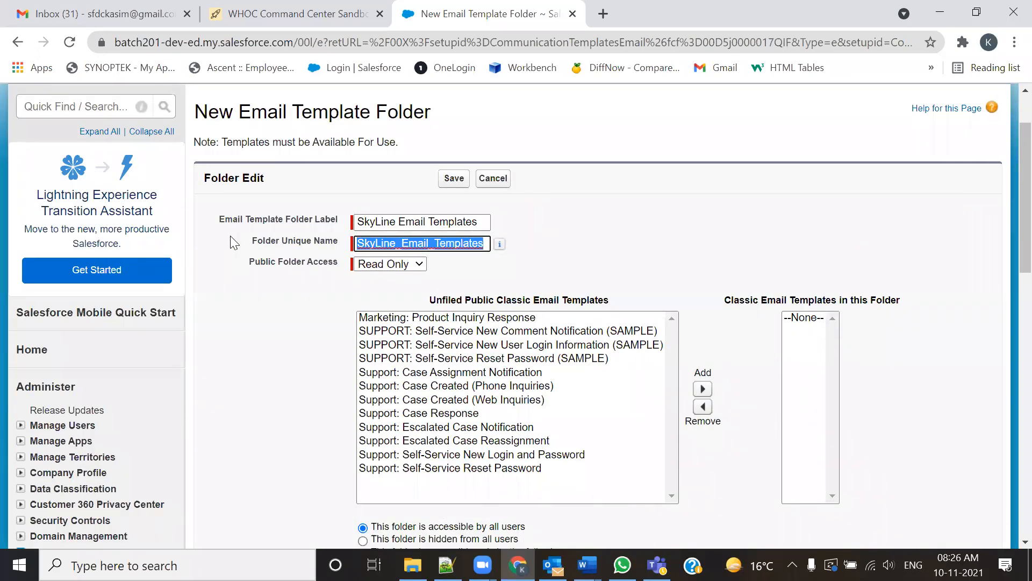
pyautogui.click(385, 264)
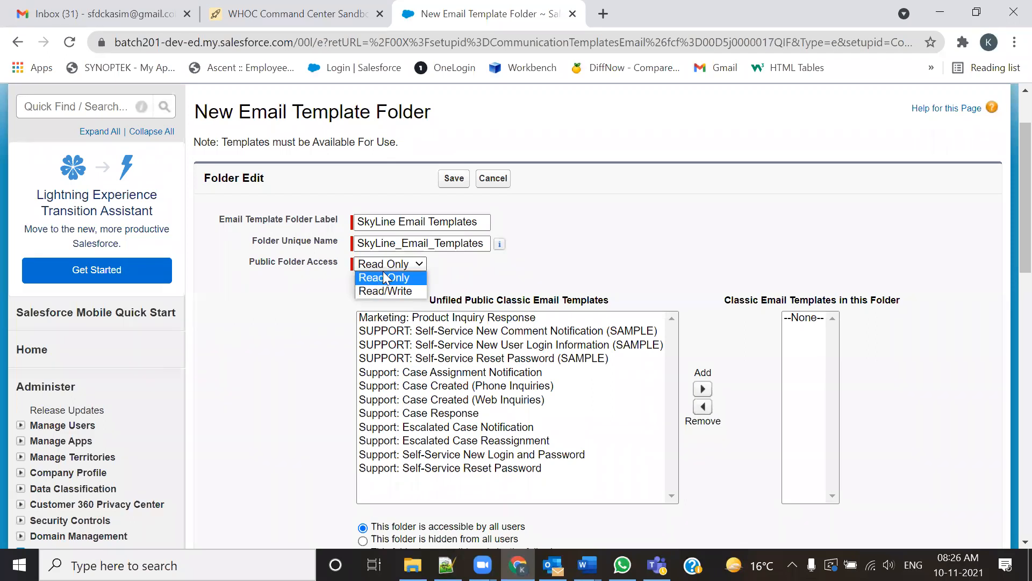
pyautogui.click(385, 277)
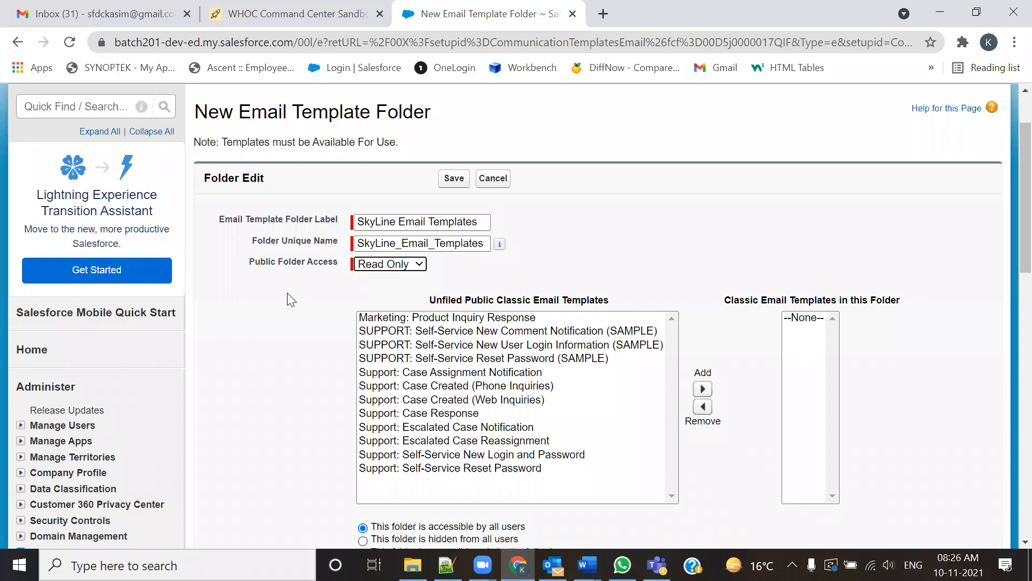
pyautogui.scroll(-4, 404, 347)
pyautogui.scroll(3, 517, 266)
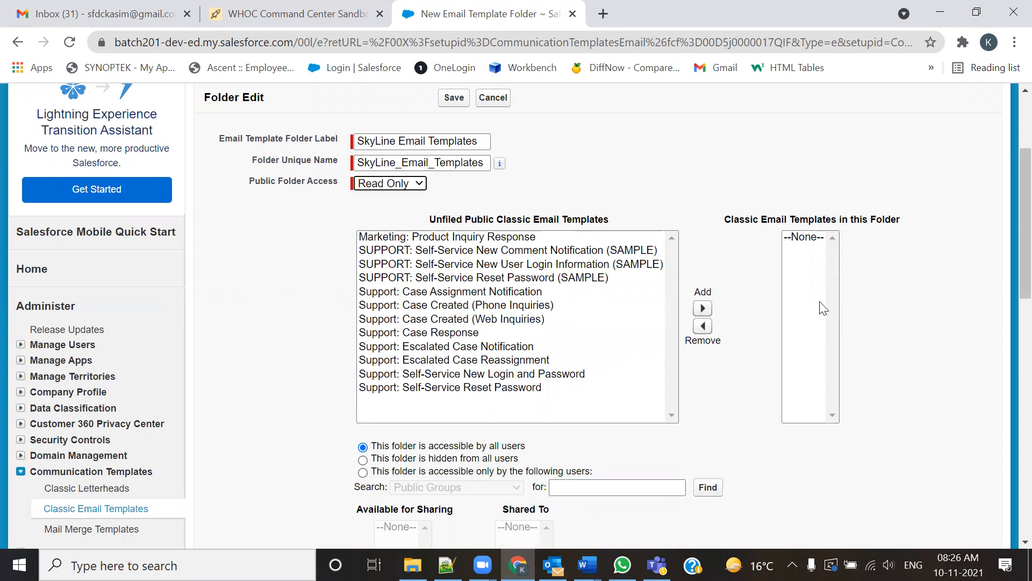
pyautogui.scroll(-2, 594, 352)
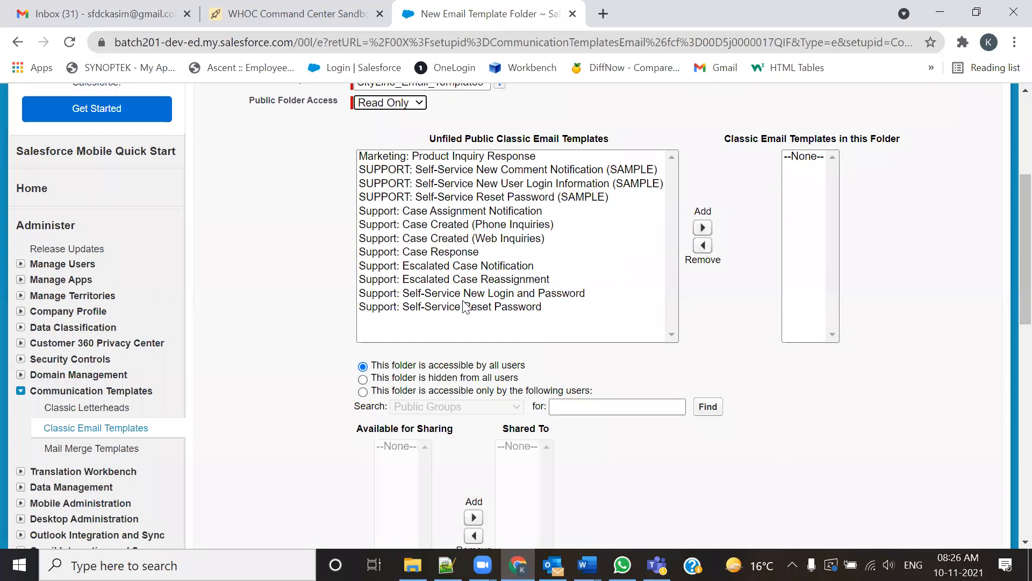
pyautogui.scroll(1, 375, 317)
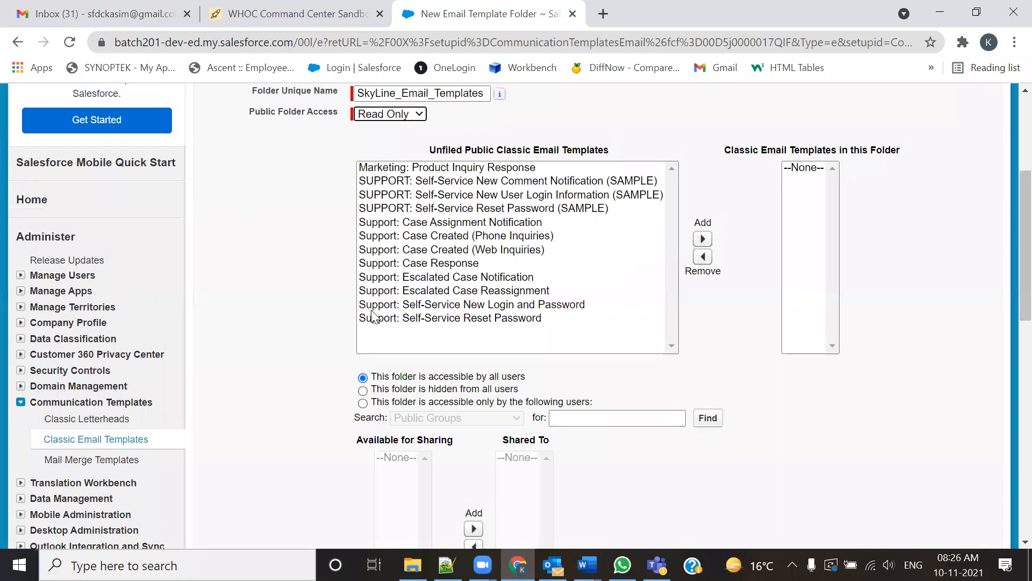
pyautogui.scroll(2, 375, 317)
pyautogui.scroll(-3, 391, 378)
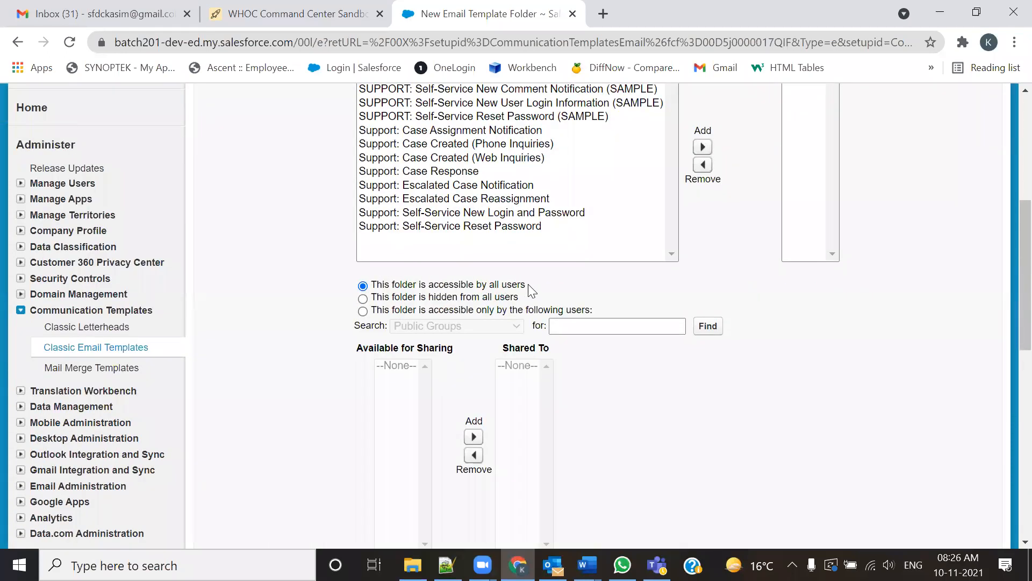
# - Save the new SkyLine Email Templates folder with access for all users
pyautogui.scroll(-3, 467, 353)
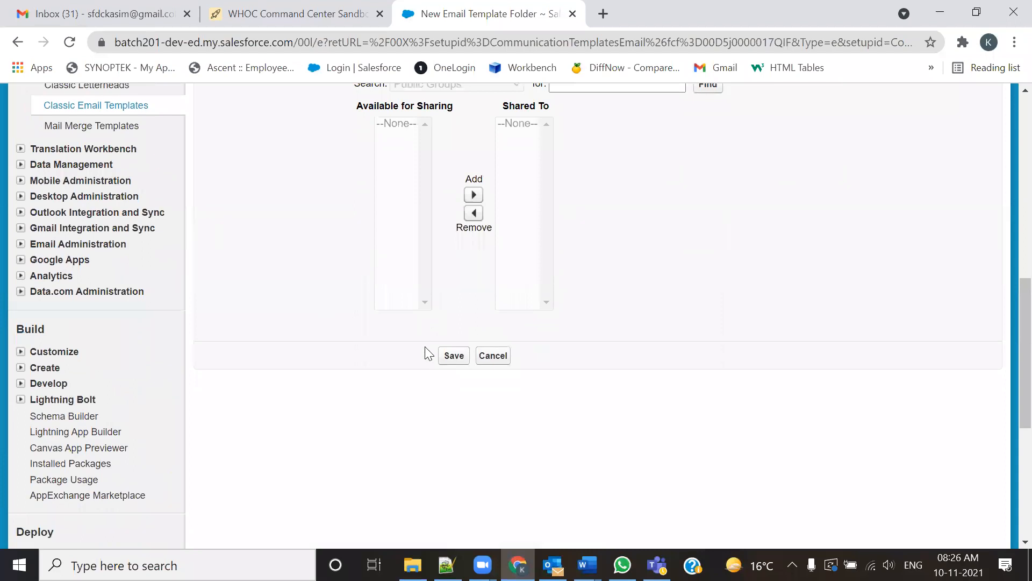
pyautogui.click(453, 354)
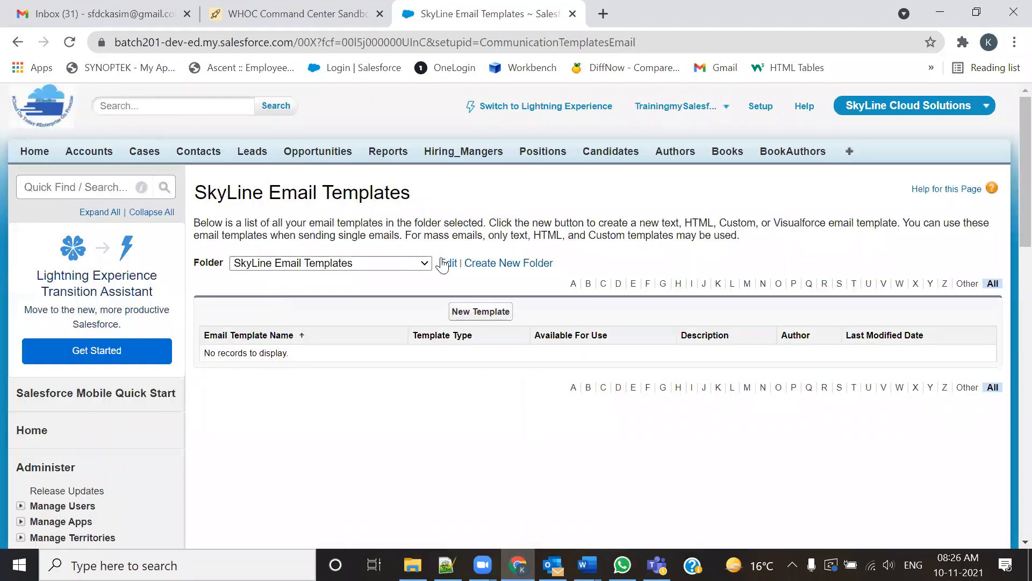
# - View the Unfiled Public Classic, My Personal and SkyLine Email Templates folders in turn
pyautogui.click(425, 263)
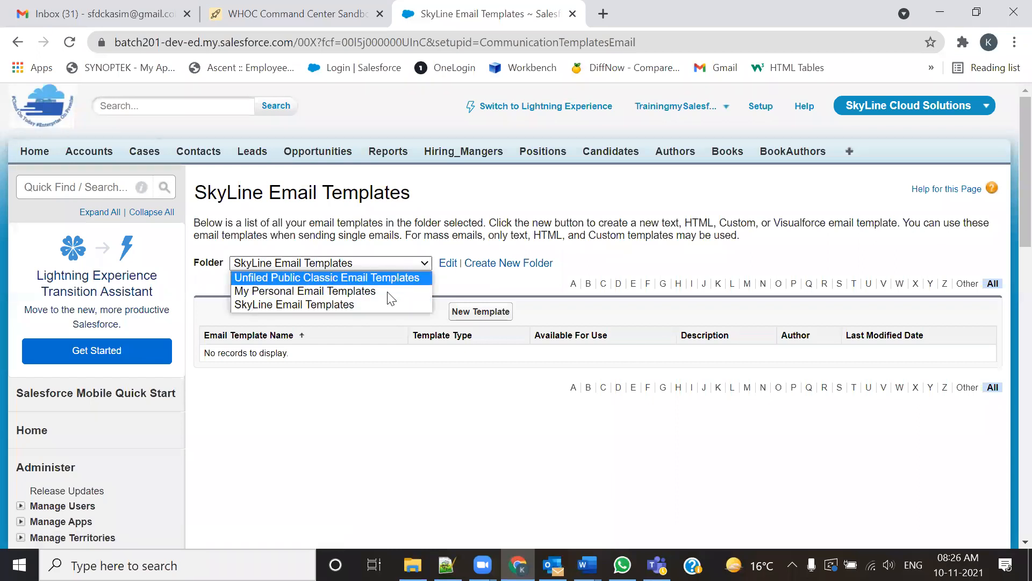
pyautogui.click(379, 277)
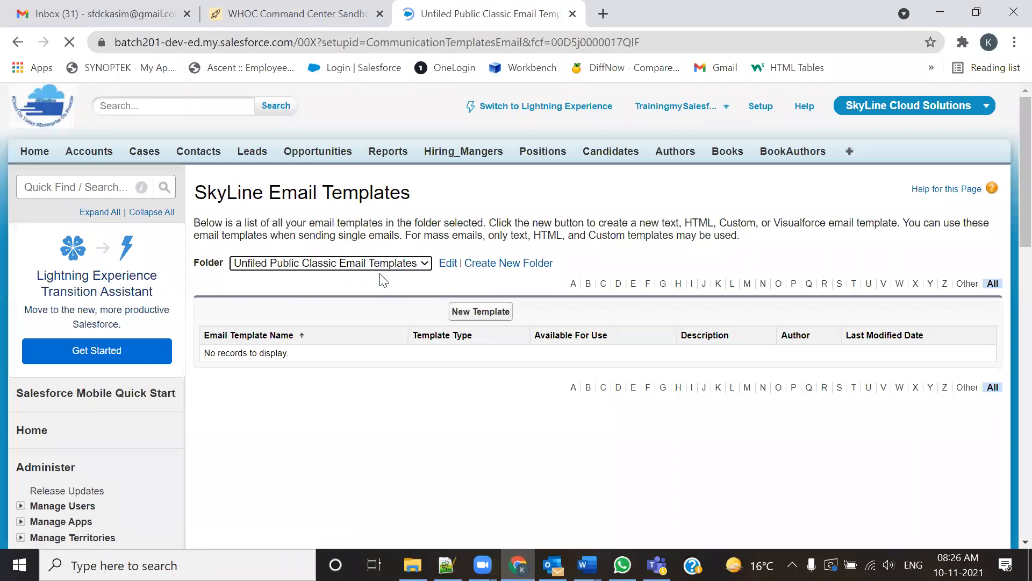
pyautogui.click(392, 264)
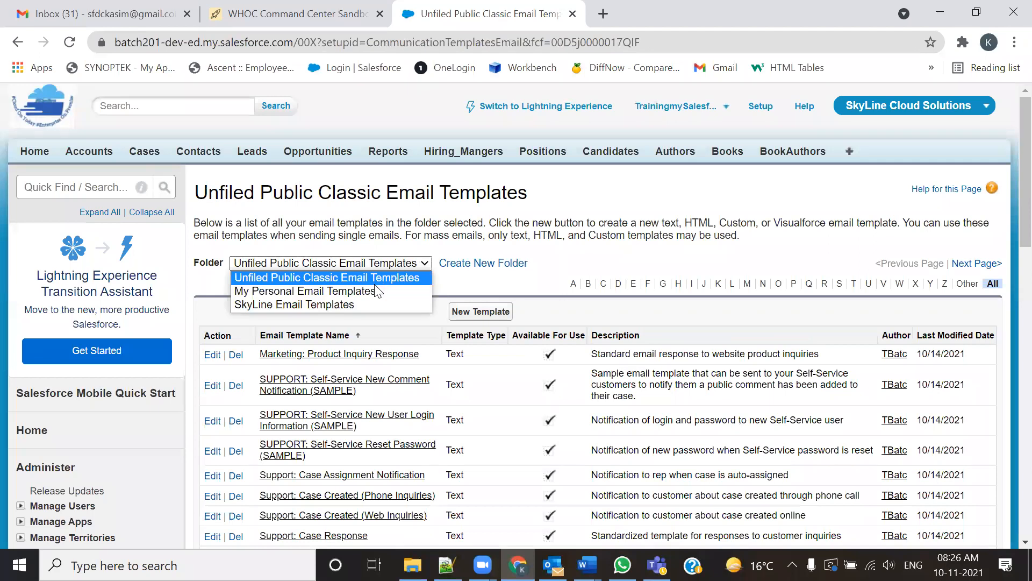
pyautogui.click(378, 290)
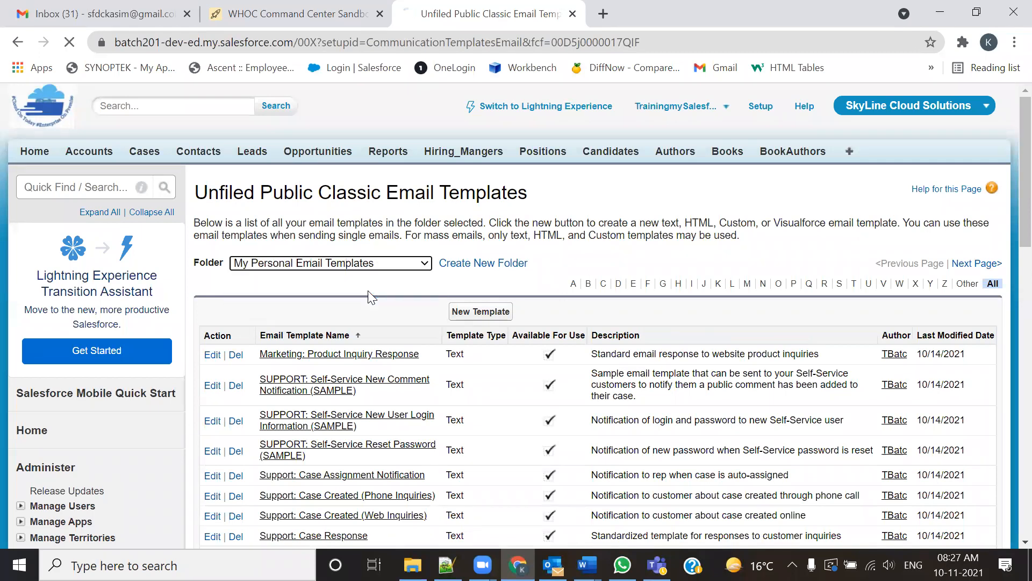
pyautogui.click(395, 268)
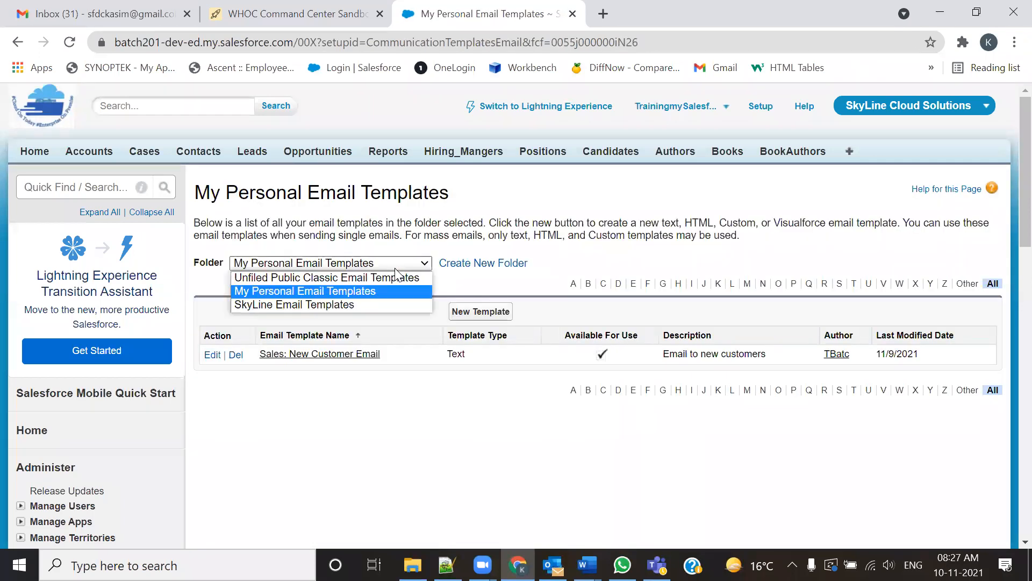
pyautogui.click(277, 304)
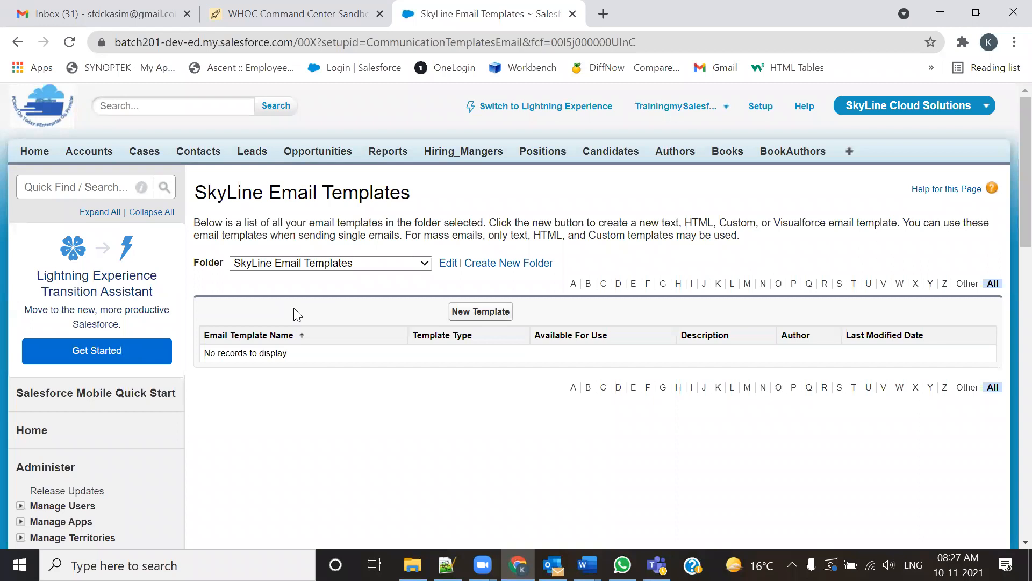
# - Compare the Unfiled Public Classic Email Templates folder with My Personal Email Templates, finishing on the unfiled public one
pyautogui.click(368, 268)
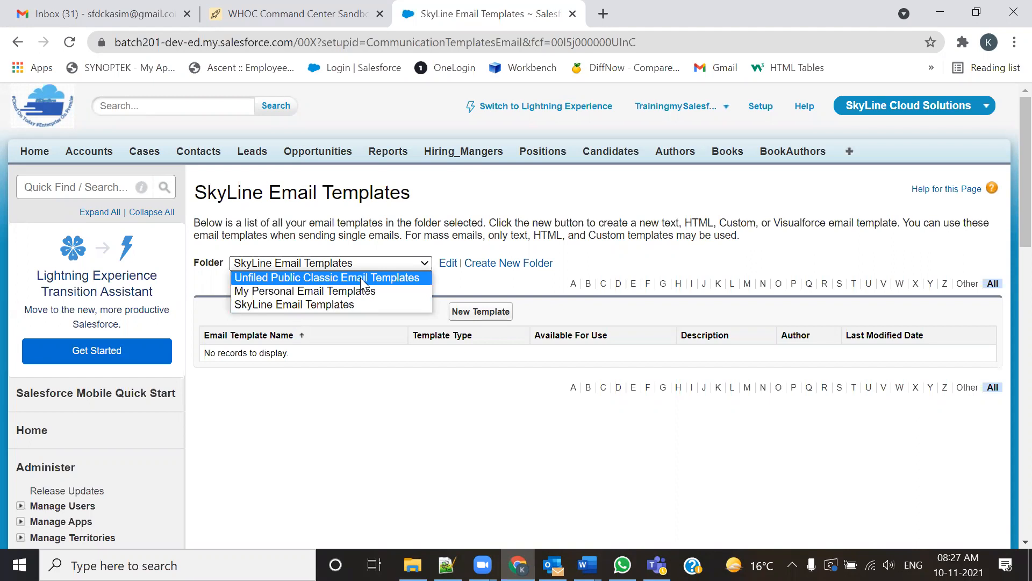
pyautogui.click(362, 278)
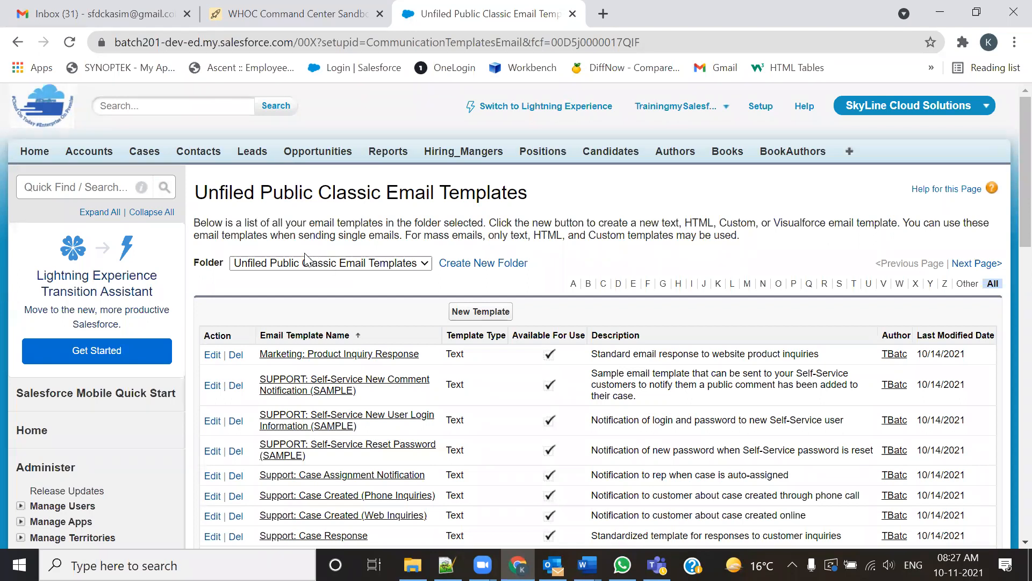
pyautogui.click(321, 264)
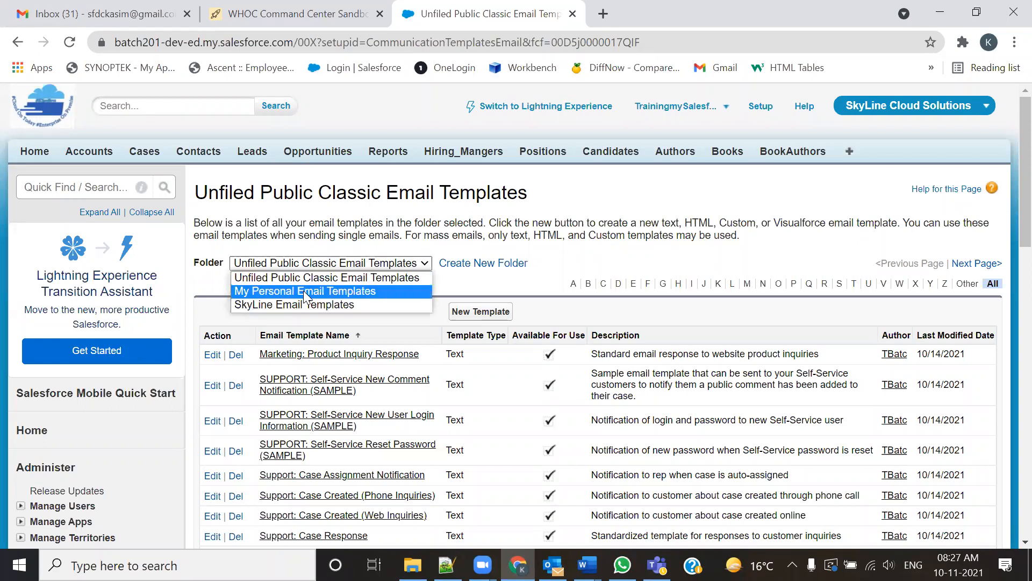
pyautogui.click(304, 291)
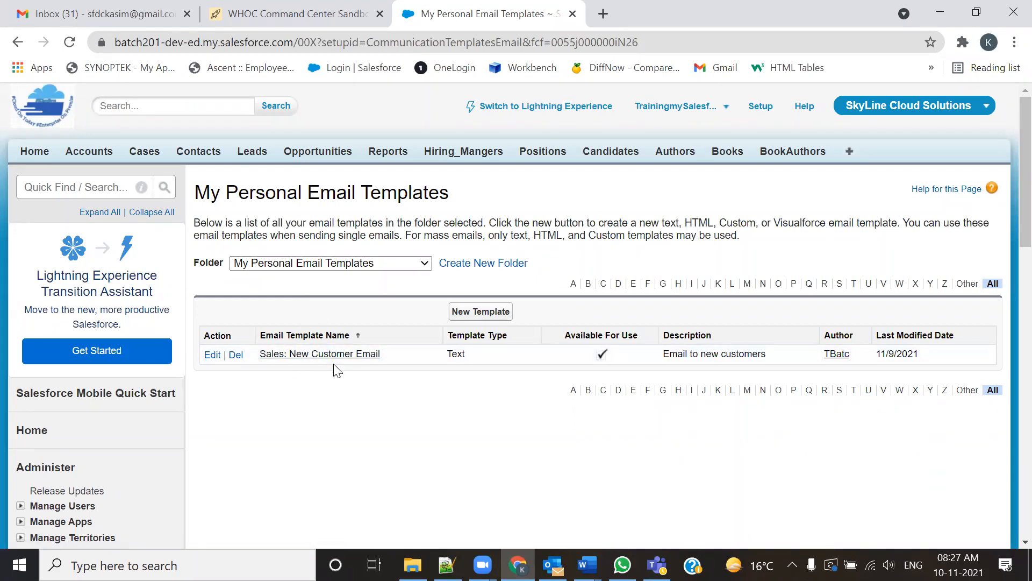
pyautogui.click(348, 264)
pyautogui.click(335, 276)
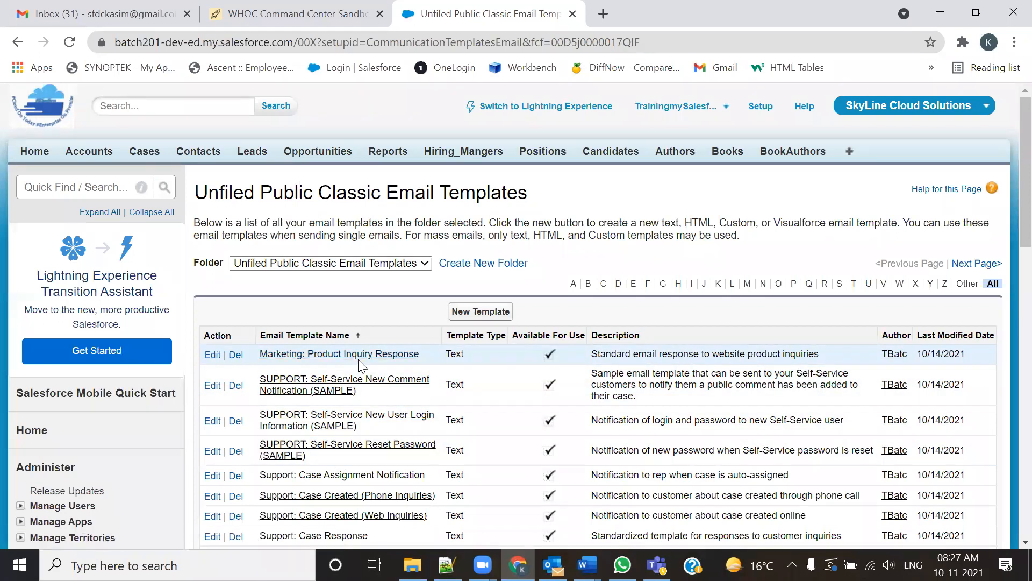
# - Open the All Users list in a separate tab and examine the Chatter, integration and security users and the option for adding users
pyautogui.scroll(-5, 360, 368)
pyautogui.click(22, 264)
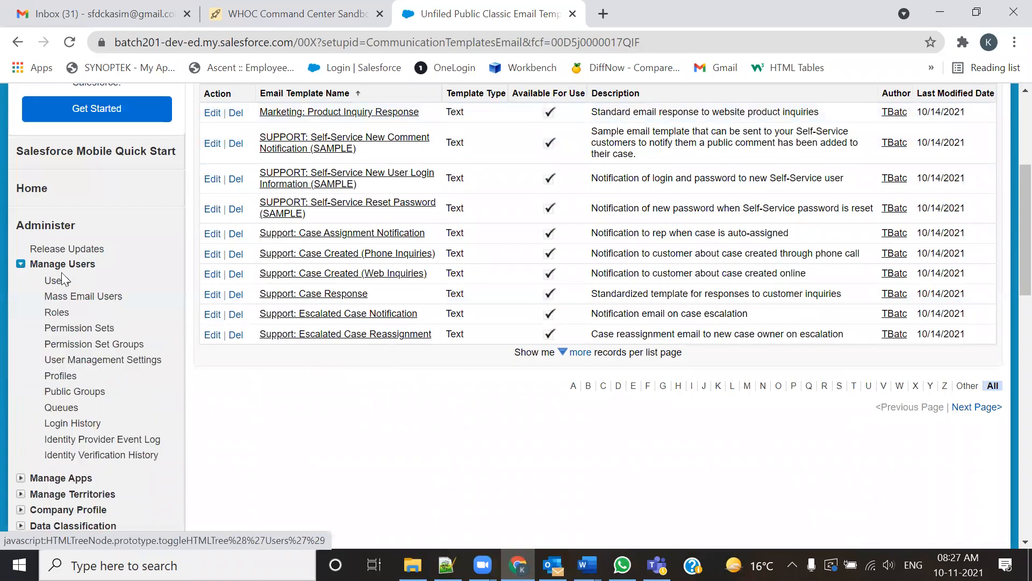
pyautogui.keyDown('ctrl'); pyautogui.click(66, 280); pyautogui.keyUp('ctrl')
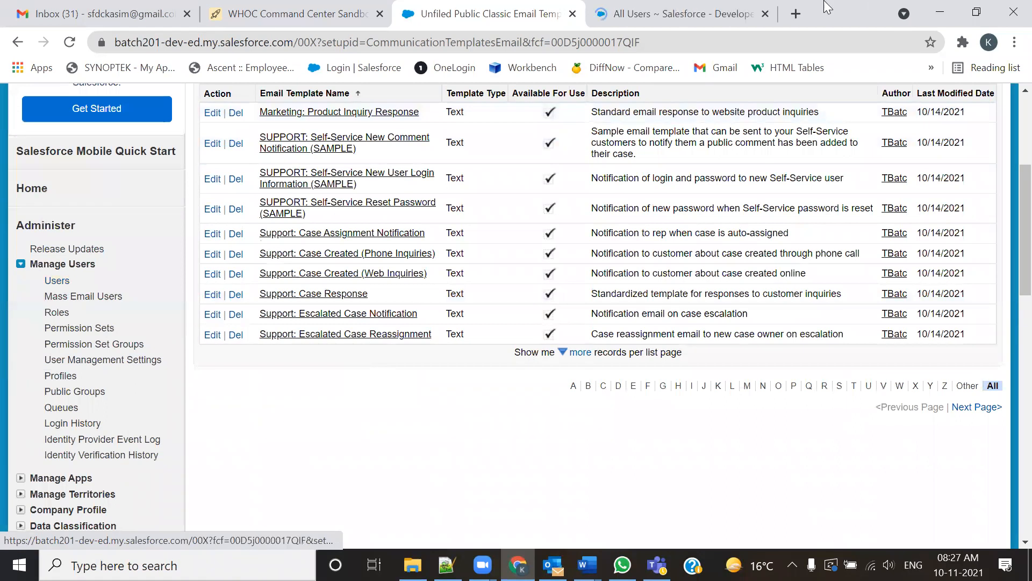
pyautogui.click(706, 5)
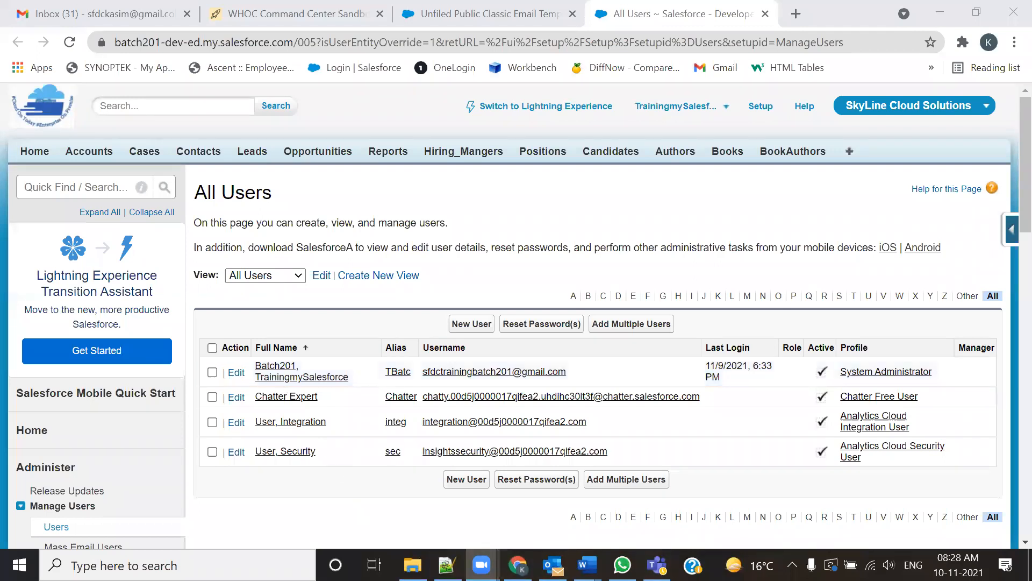
pyautogui.moveTo(251, 385)
pyautogui.mouseDown()
pyautogui.moveTo(246, 469)
pyautogui.moveTo(363, 382)
pyautogui.moveTo(243, 385)
pyautogui.mouseUp()
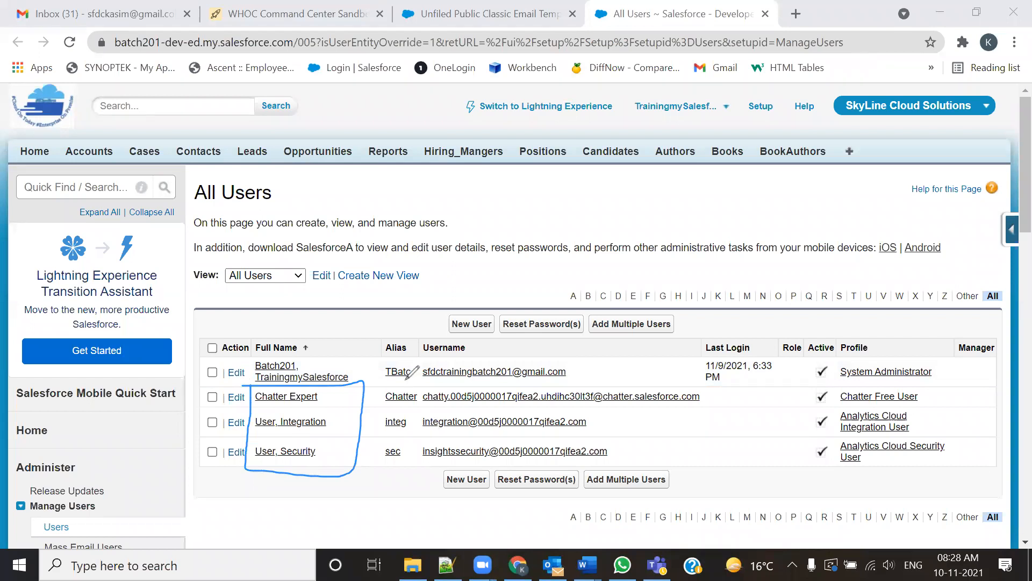
pyautogui.moveTo(441, 340)
pyautogui.mouseDown()
pyautogui.moveTo(506, 307)
pyautogui.moveTo(447, 298)
pyautogui.moveTo(419, 328)
pyautogui.mouseUp()
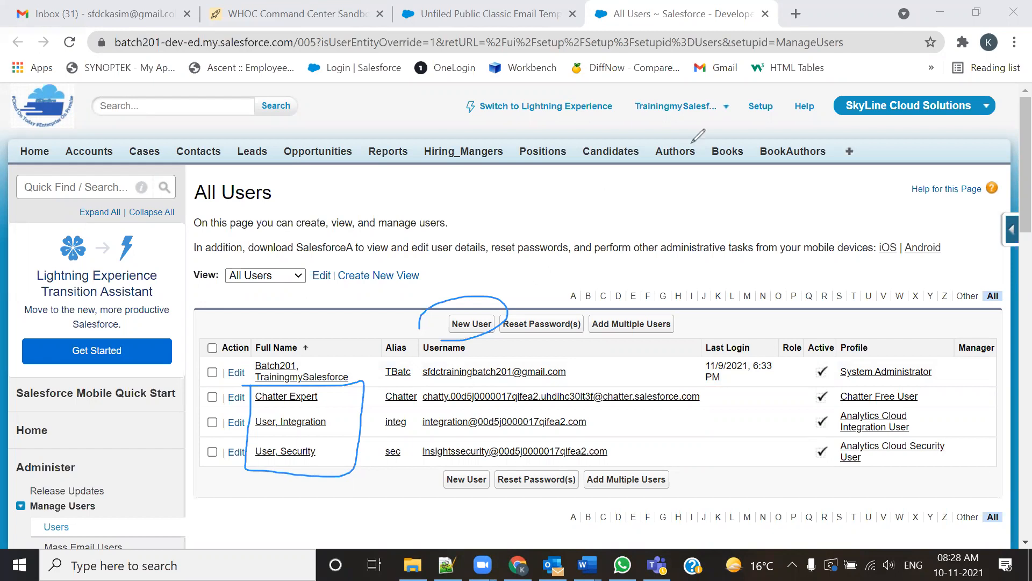
# - Alternate between the unfiled public template list and the All Users list to review which users can access those templates, finishing on the templates
pyautogui.click(490, 14)
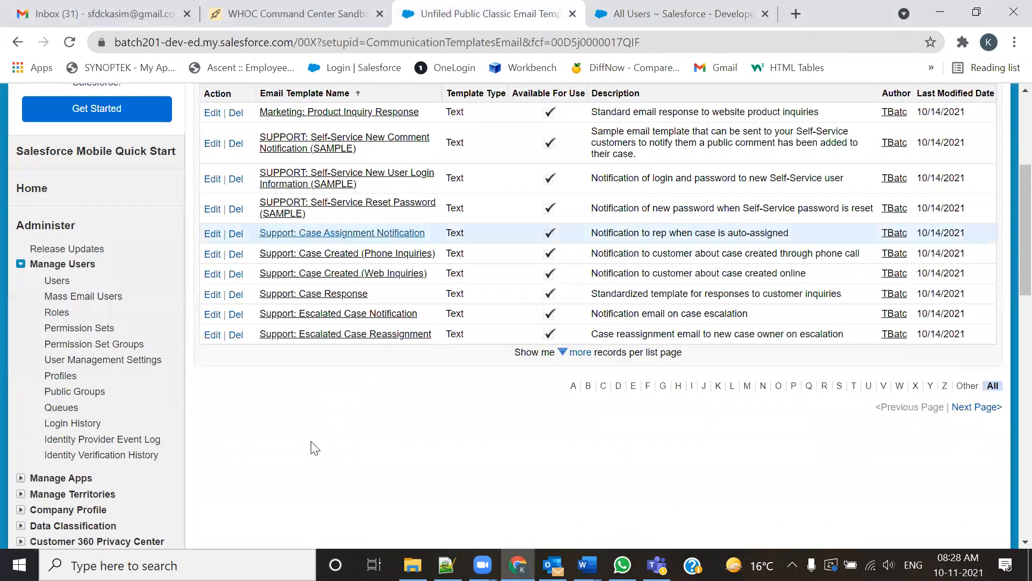
pyautogui.scroll(4, 338, 495)
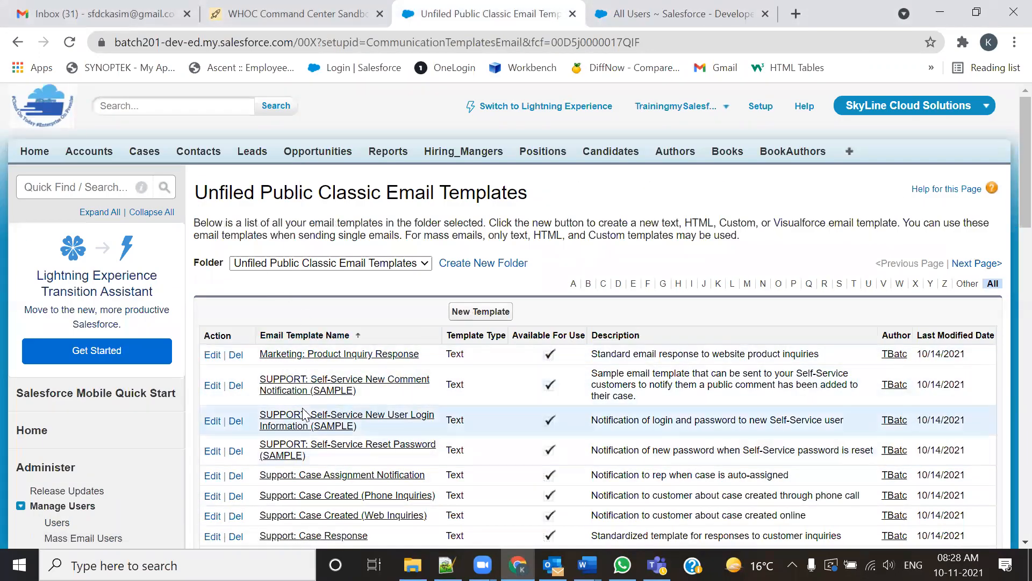
pyautogui.scroll(-1, 305, 414)
pyautogui.scroll(-1, 305, 414)
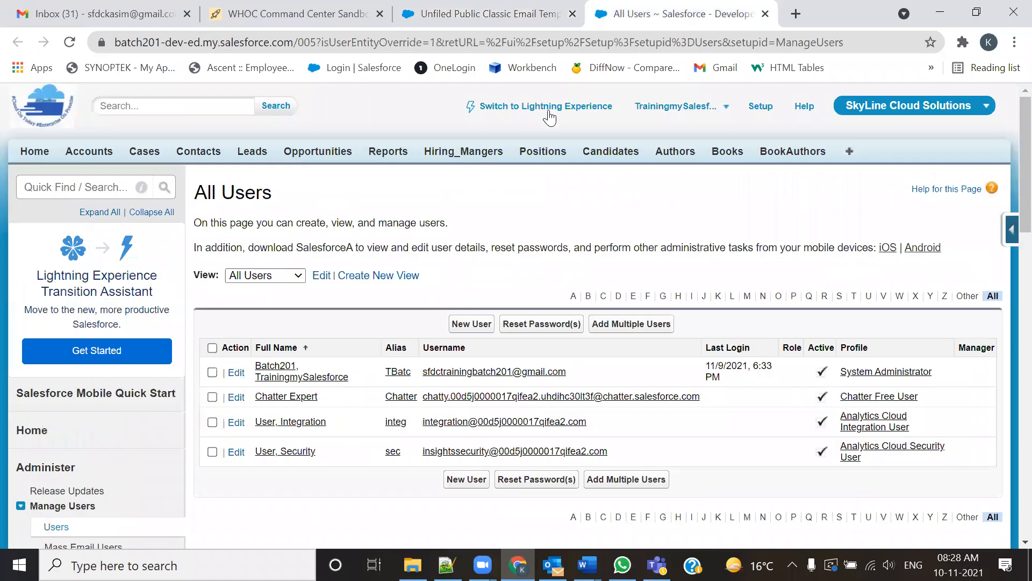
pyautogui.click(656, 11)
pyautogui.moveTo(220, 383)
pyautogui.mouseDown()
pyautogui.moveTo(253, 447)
pyautogui.moveTo(402, 465)
pyautogui.moveTo(710, 465)
pyautogui.moveTo(699, 465)
pyautogui.mouseUp()
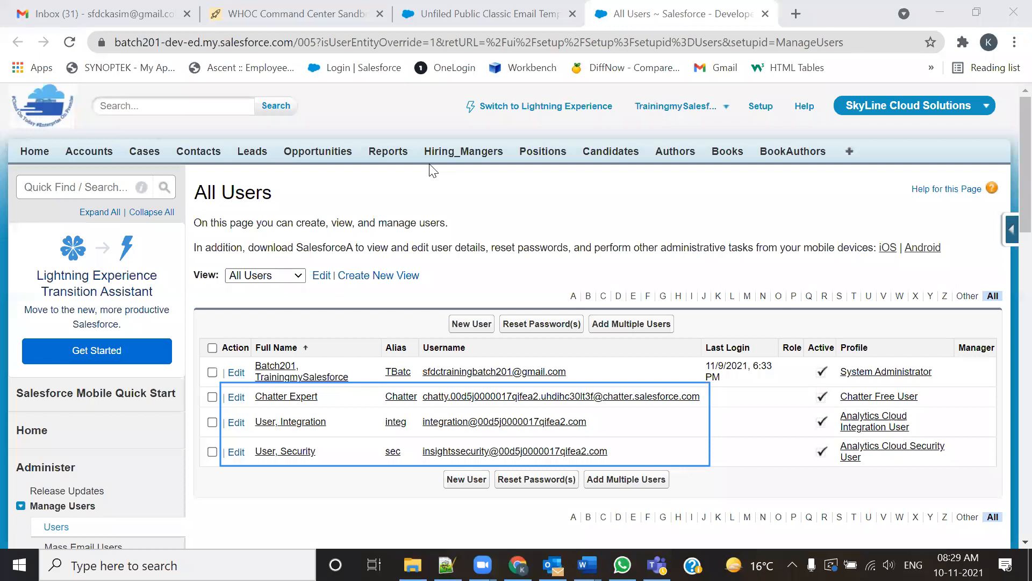
pyautogui.click(513, 14)
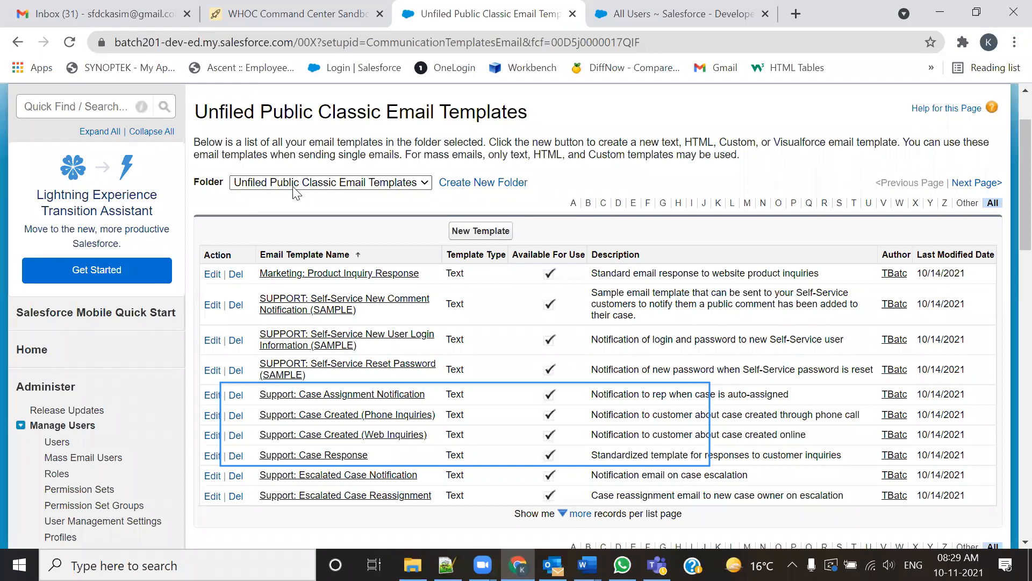
pyautogui.click(661, 14)
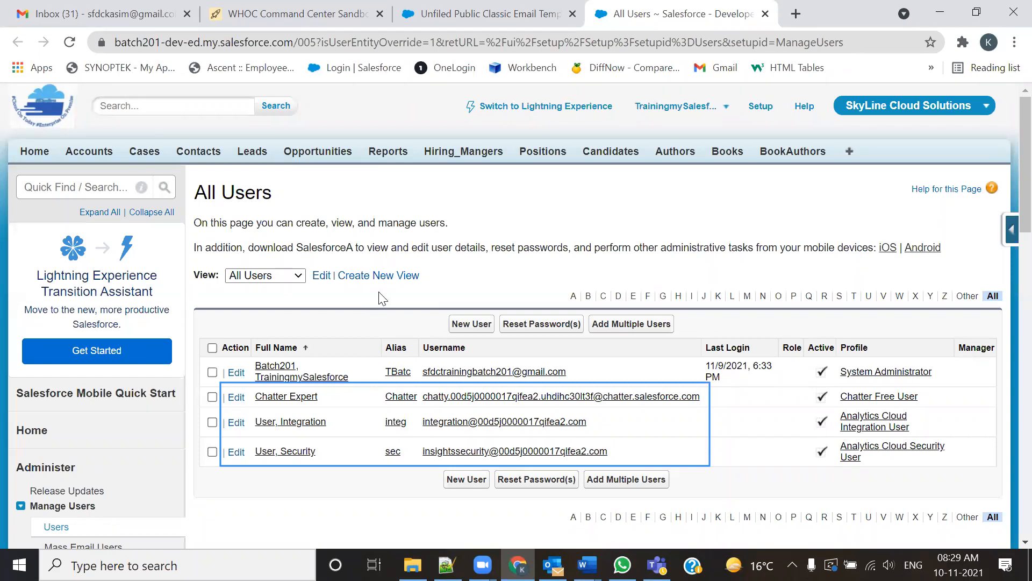
pyautogui.click(447, 13)
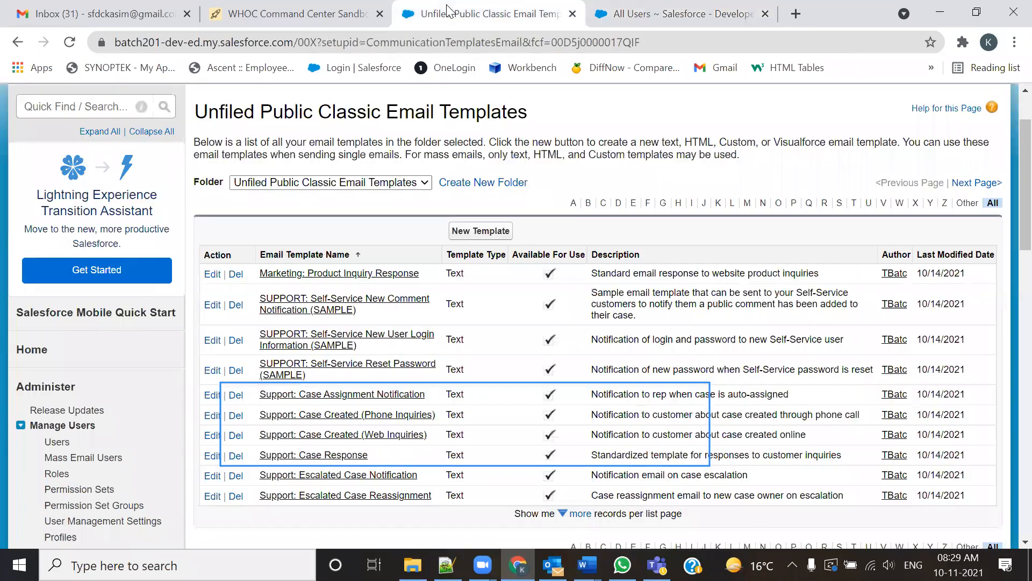
# - View the My Personal Email Templates folder and check the System Administrator user's entry in the All Users list
pyautogui.click(344, 185)
pyautogui.click(328, 209)
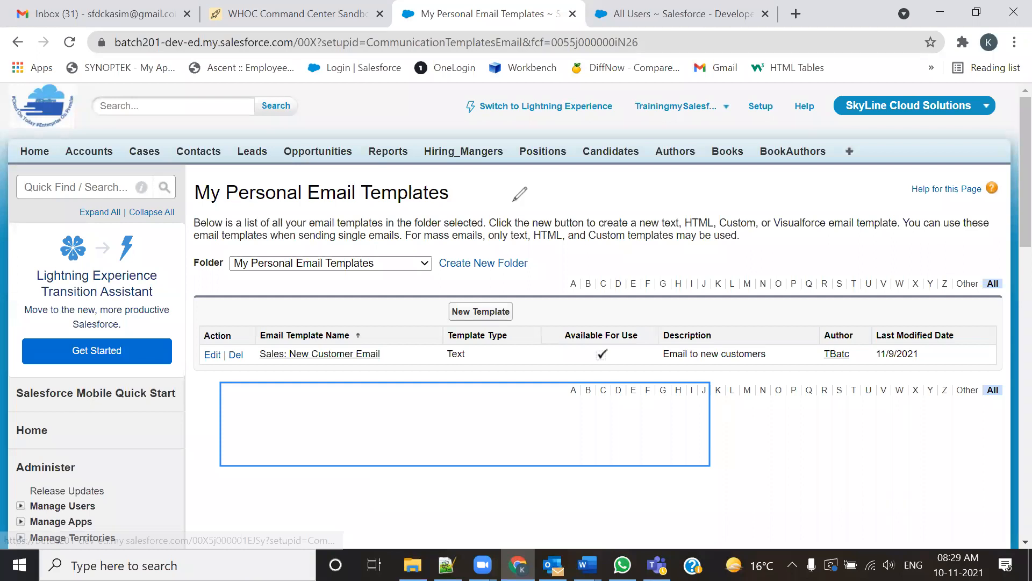
pyautogui.hotkey('ctrl', 'Tab')
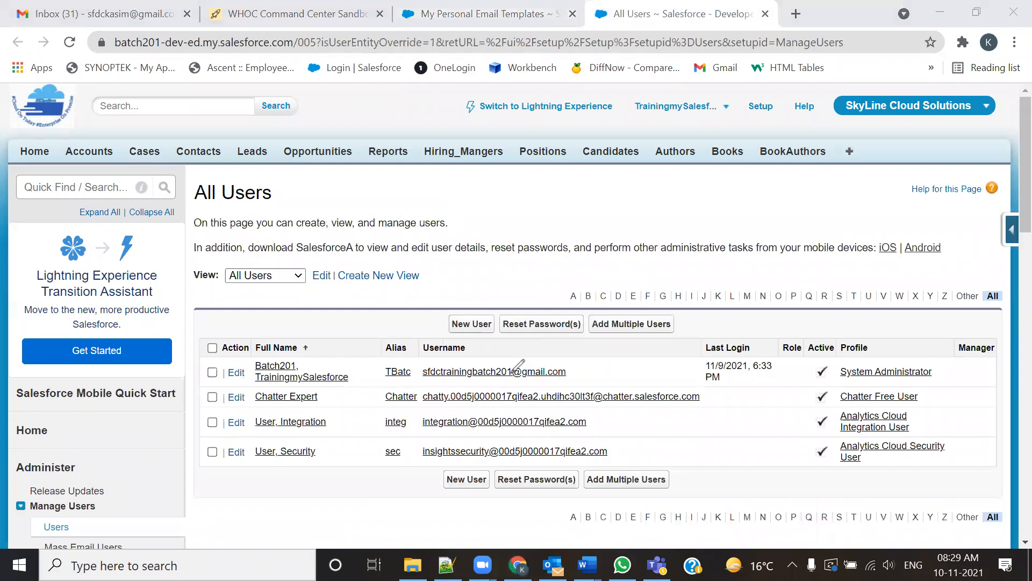
pyautogui.moveTo(342, 383)
pyautogui.mouseDown()
pyautogui.moveTo(582, 382)
pyautogui.moveTo(387, 350)
pyautogui.moveTo(341, 367)
pyautogui.moveTo(348, 382)
pyautogui.mouseUp()
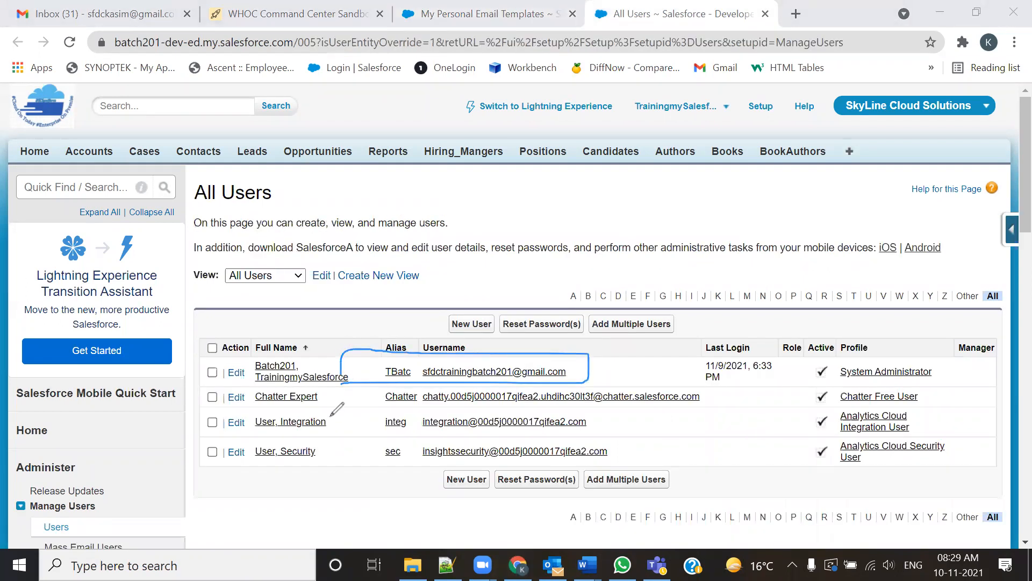
pyautogui.moveTo(605, 365); pyautogui.dragTo(733, 376)
pyautogui.moveTo(820, 370); pyautogui.dragTo(801, 384)
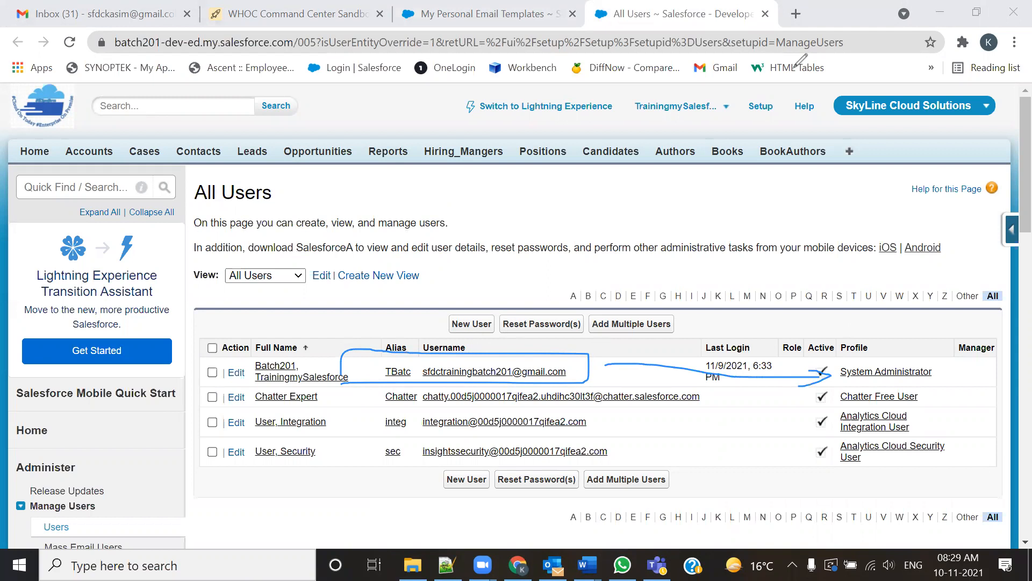
# - Open the SkyLine Email Templates folder for editing and choose Read Only as its public folder access
pyautogui.click(493, 12)
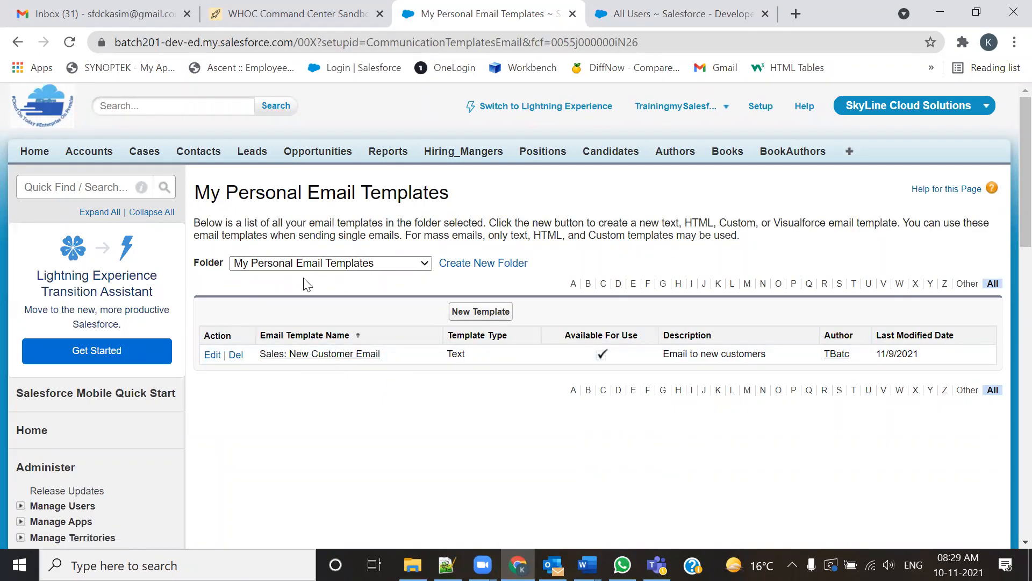
pyautogui.click(331, 263)
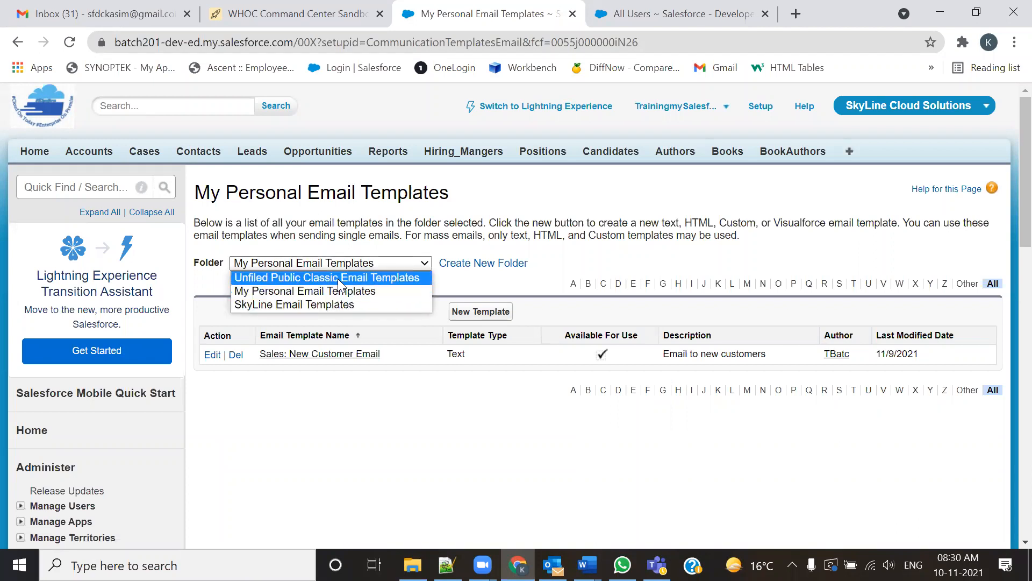
pyautogui.click(317, 304)
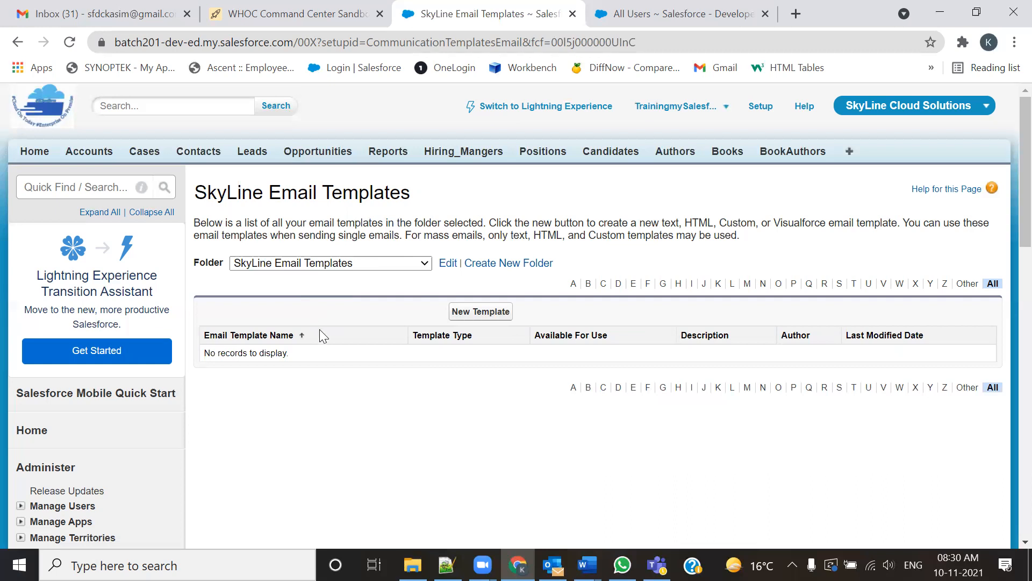
pyautogui.click(447, 265)
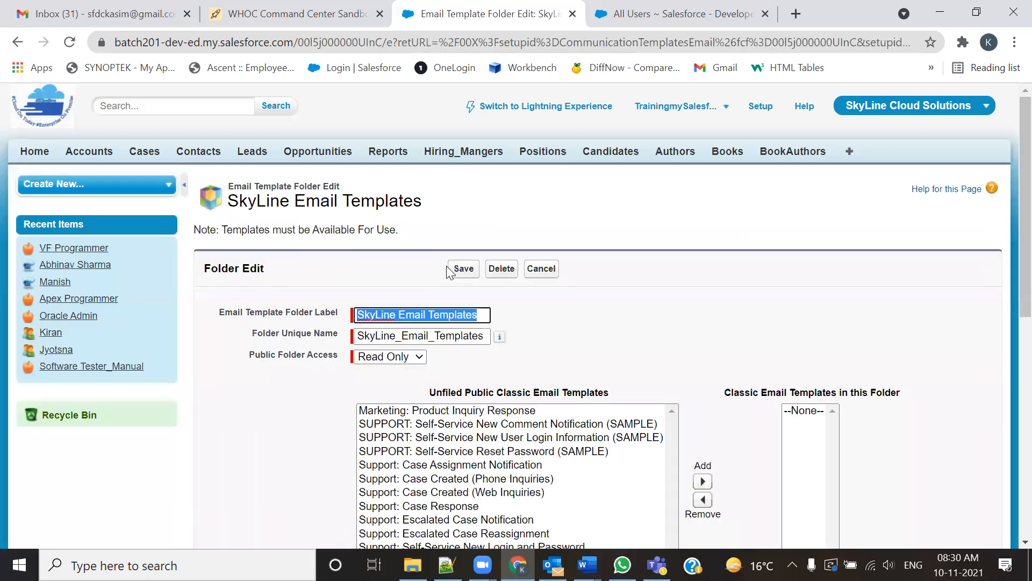
pyautogui.click(398, 356)
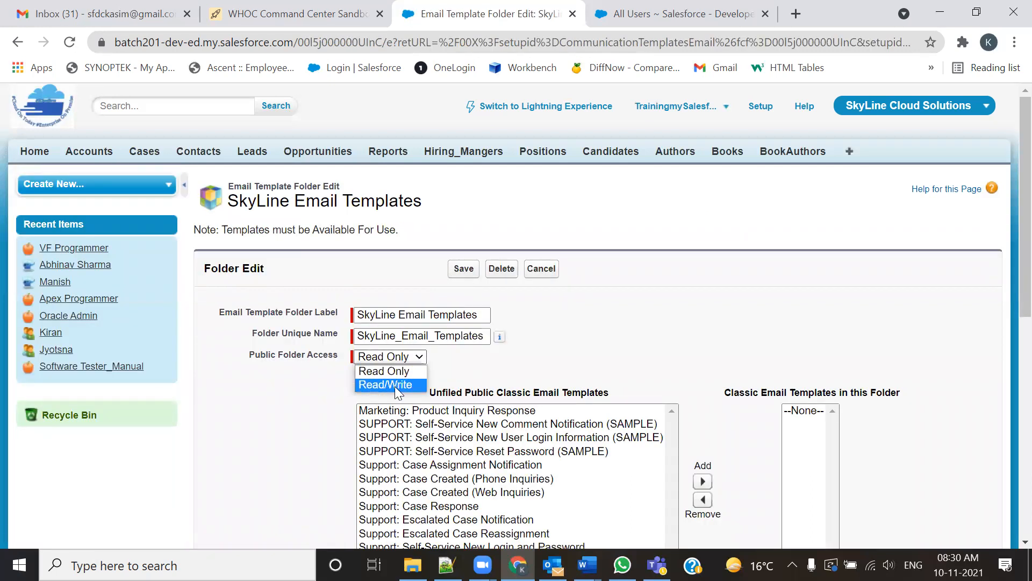
pyautogui.click(408, 371)
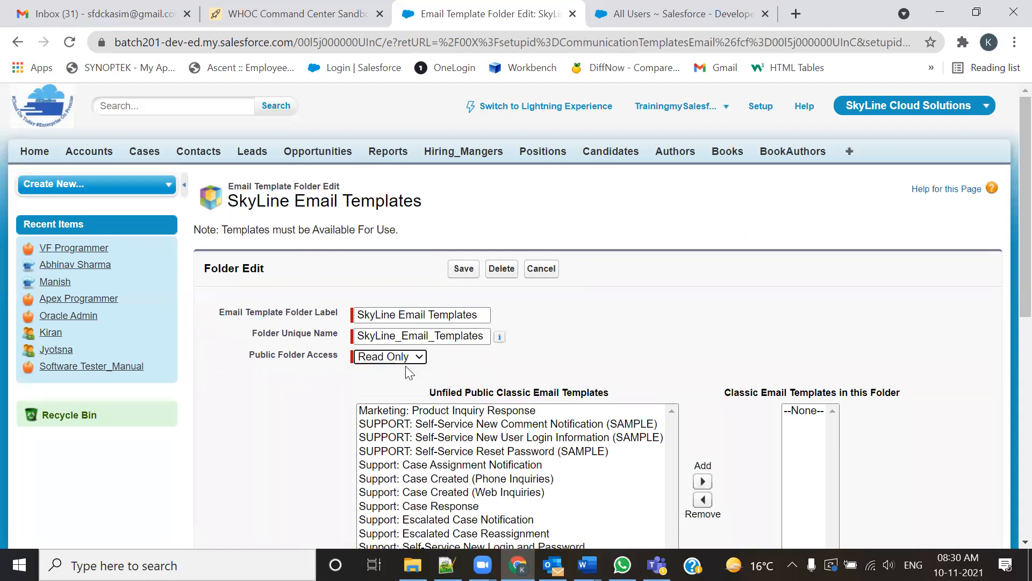
# - Check the All Users list, then try Read/Write as the public access of the SkyLine Email Templates folder
pyautogui.click(691, 15)
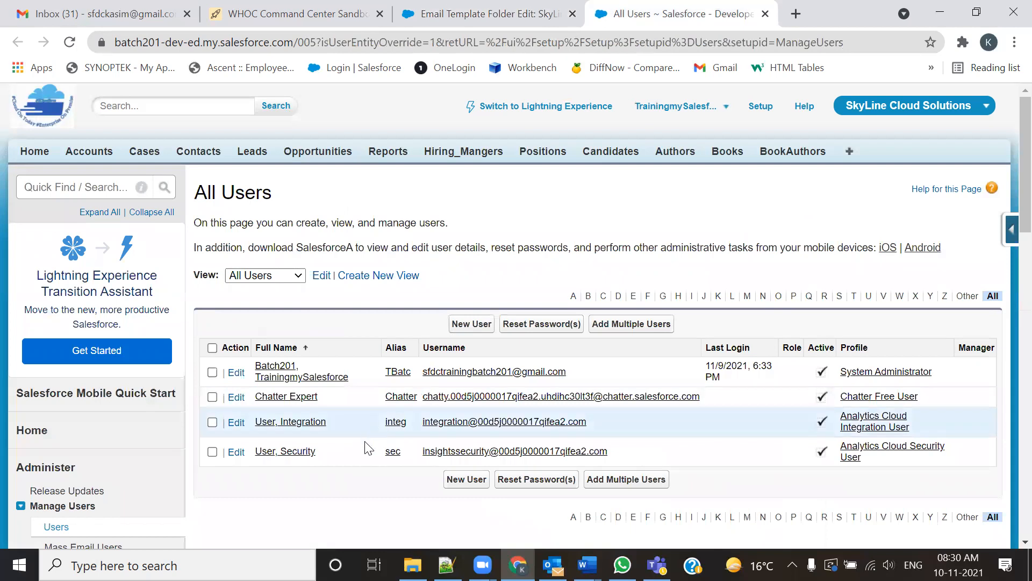
pyautogui.click(474, 15)
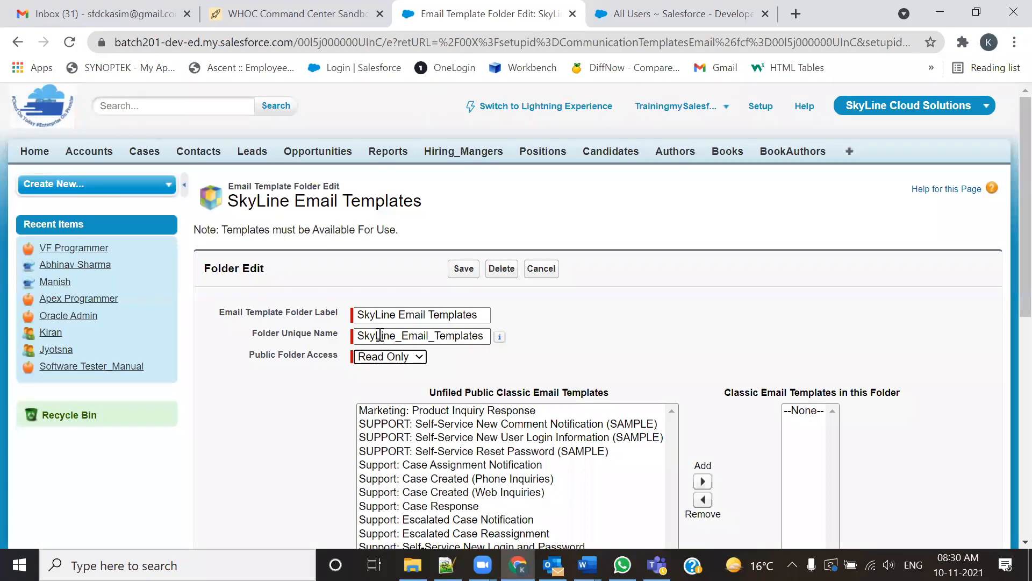
pyautogui.click(416, 358)
pyautogui.click(404, 371)
pyautogui.click(408, 361)
pyautogui.click(402, 383)
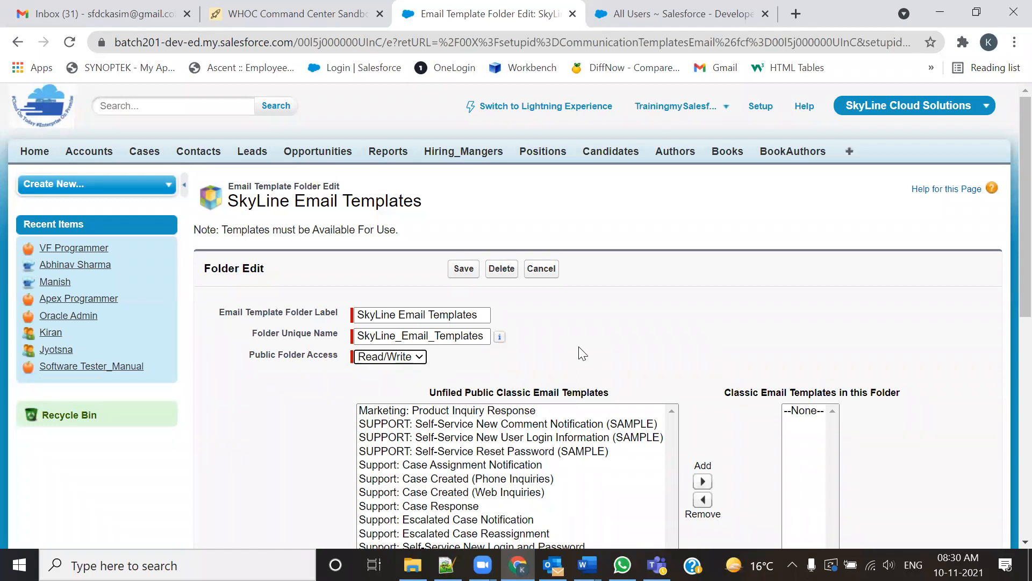
# - Set the folder's public access to Read Only, save the folder and close the All Users page
pyautogui.click(415, 357)
pyautogui.click(393, 372)
pyautogui.click(460, 270)
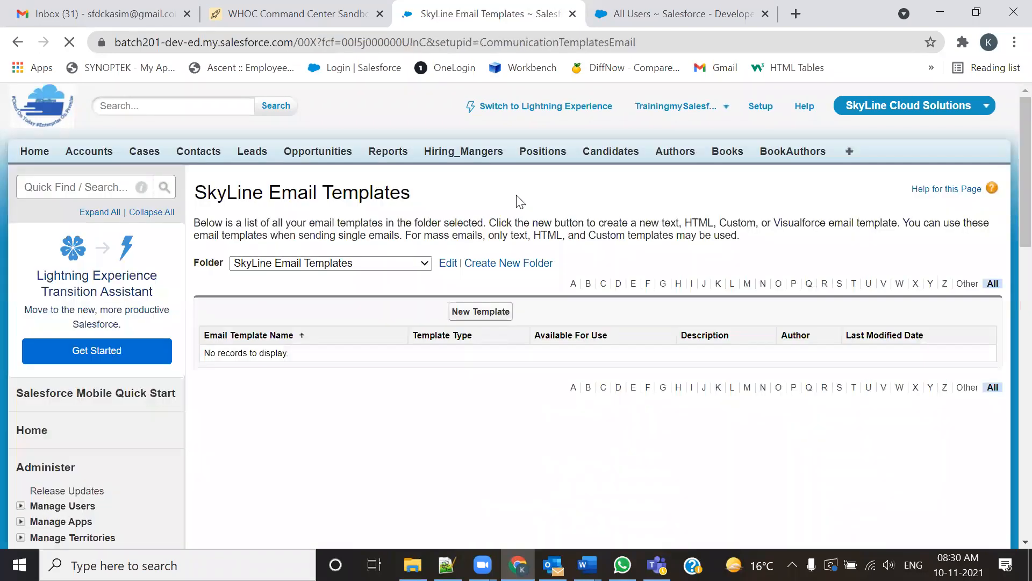
pyautogui.click(645, 14)
pyautogui.click(765, 13)
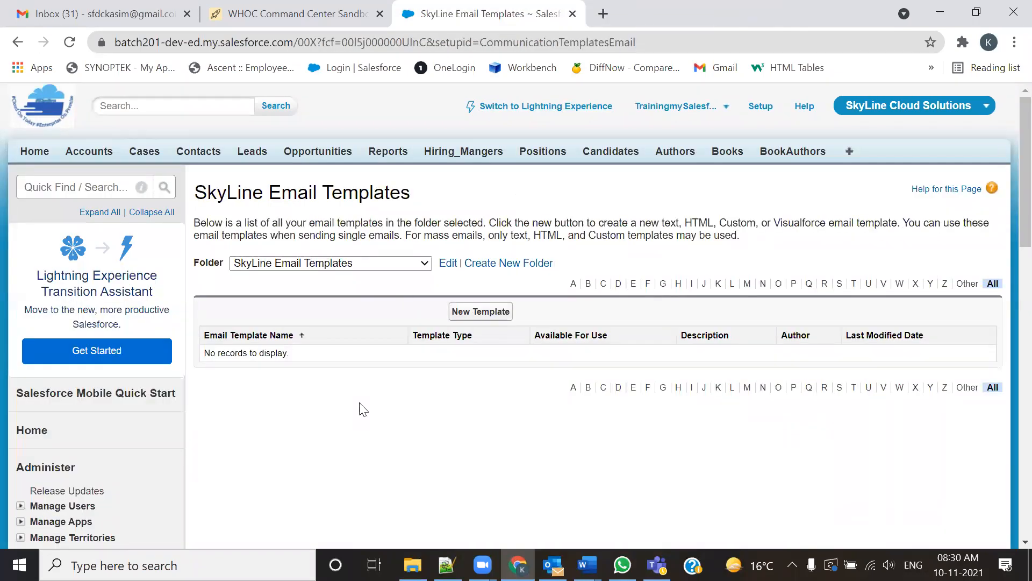
# - Switch to the 201-Admin.txt notes in Notepad++ and review the section on standard and custom email template folders
pyautogui.scroll(-3, 413, 502)
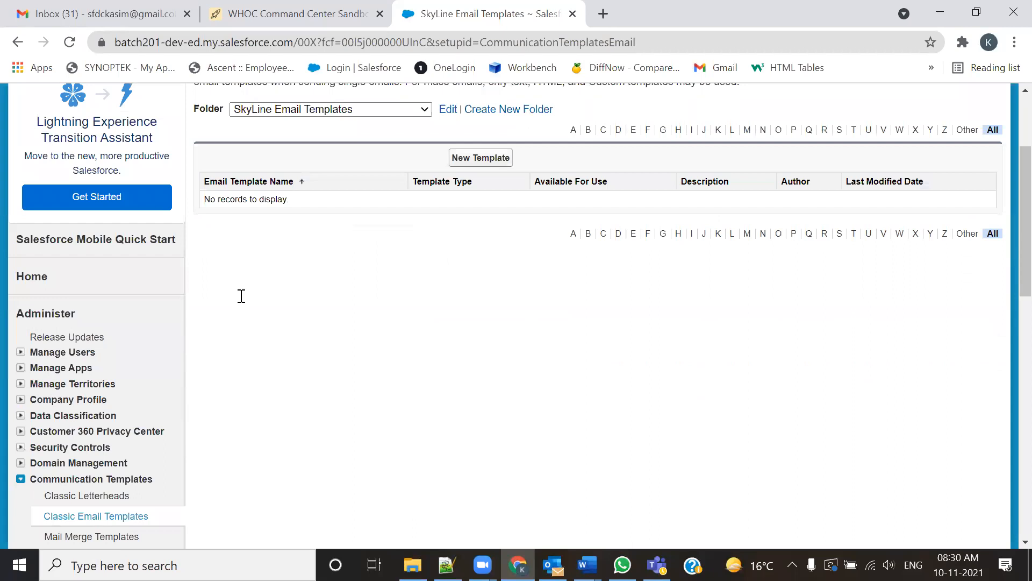
pyautogui.hotkey('alt', 'Tab')
pyautogui.scroll(1, 108, 212)
pyautogui.moveTo(102, 228); pyautogui.dragTo(333, 530)
pyautogui.click(388, 305)
pyautogui.moveTo(402, 239); pyautogui.dragTo(60, 98)
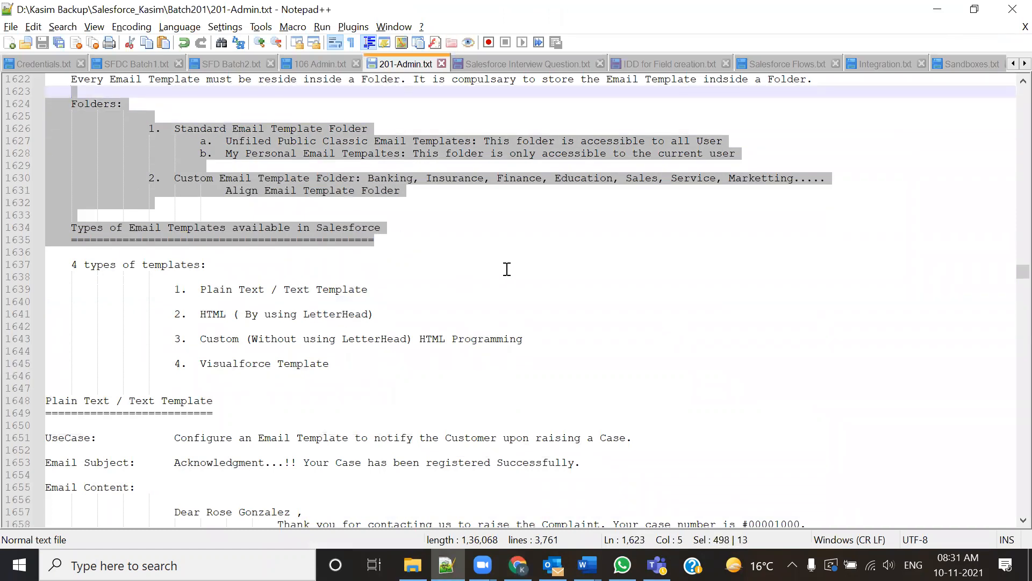
pyautogui.click(512, 262)
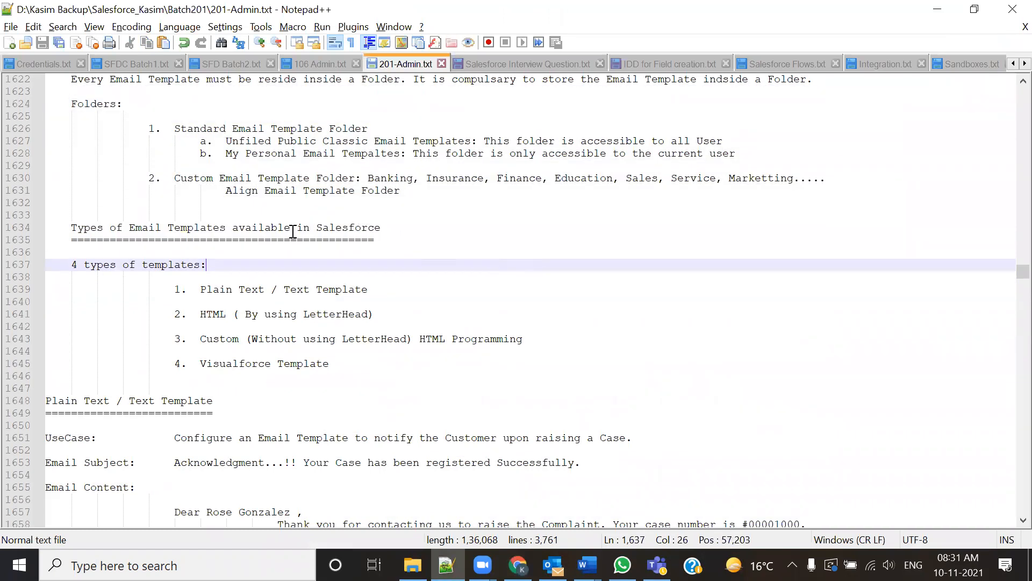
pyautogui.moveTo(170, 133); pyautogui.dragTo(321, 228)
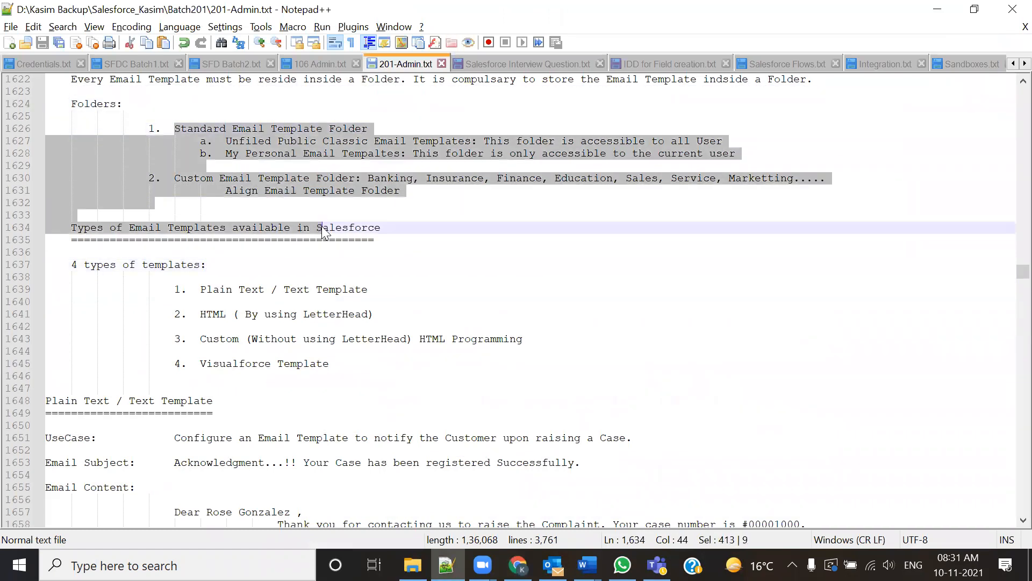
pyautogui.click(446, 311)
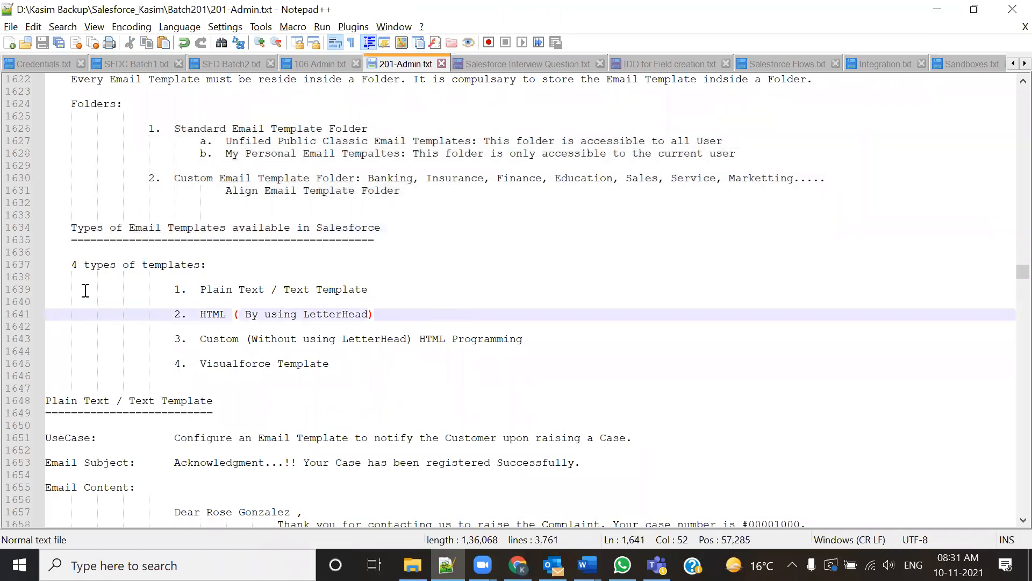
# - Review the notes on the four template types: Plain Text, HTML with LetterHead, Custom without LetterHead, and Visualforce
pyautogui.moveTo(72, 266); pyautogui.dragTo(204, 272)
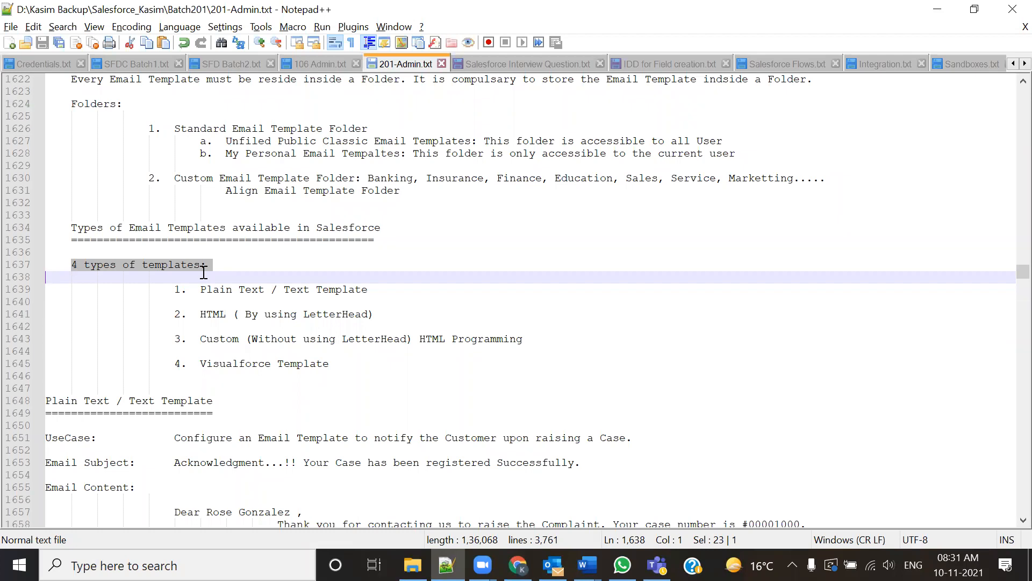
pyautogui.moveTo(200, 290); pyautogui.dragTo(265, 291)
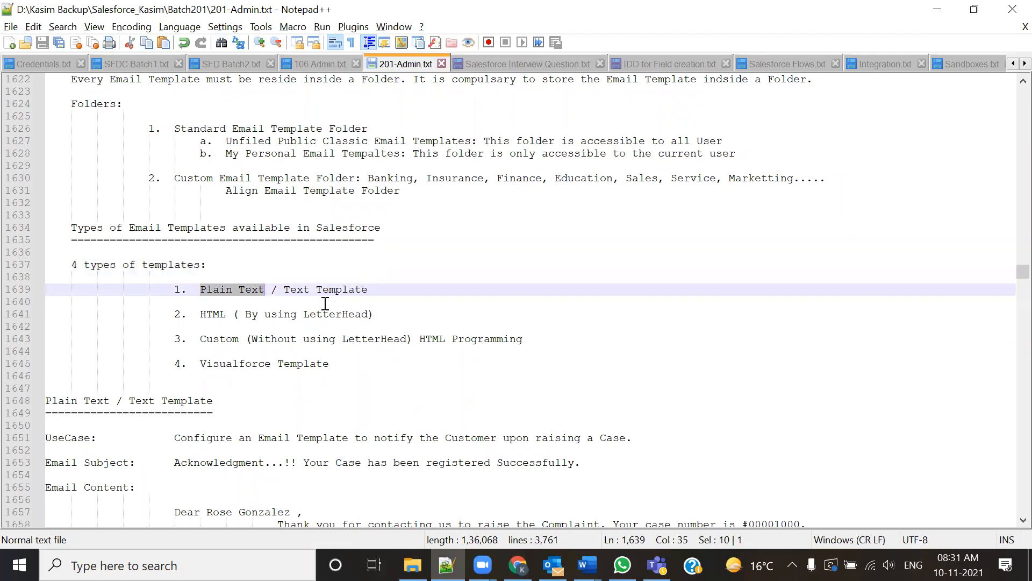
pyautogui.click(205, 336)
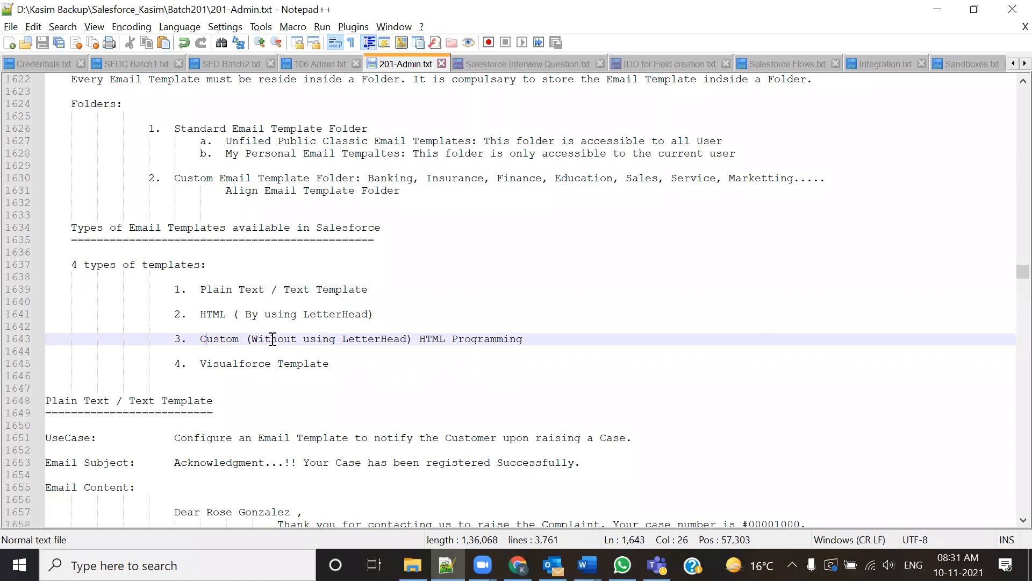
pyautogui.moveTo(247, 338); pyautogui.dragTo(387, 339)
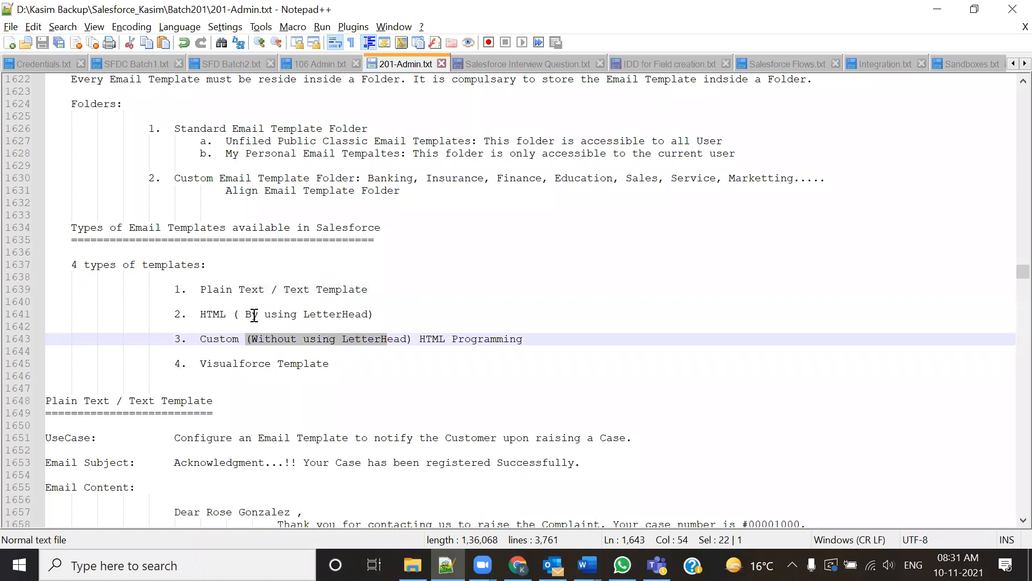
pyautogui.moveTo(205, 314); pyautogui.dragTo(343, 317)
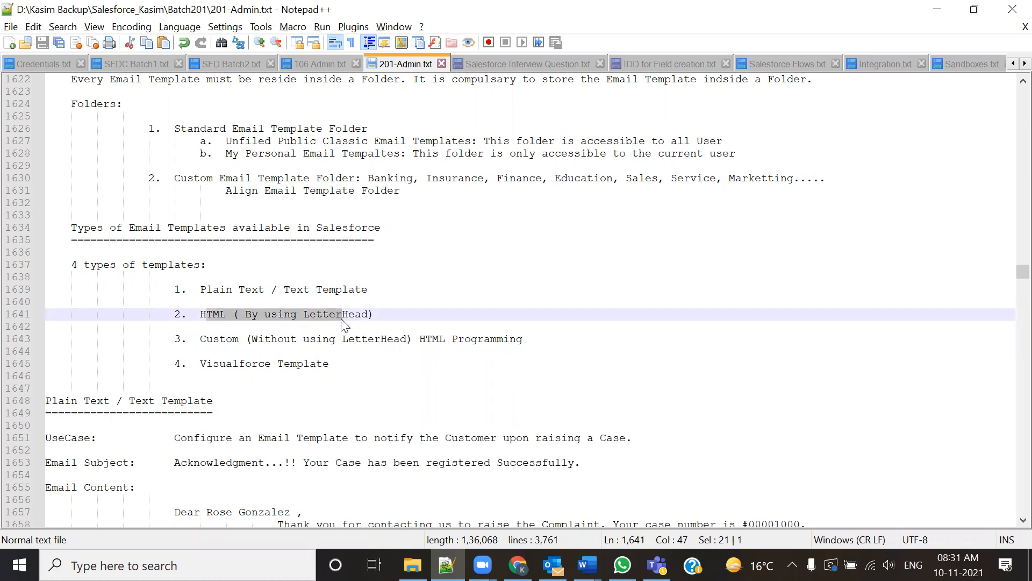
pyautogui.doubleClick(248, 360)
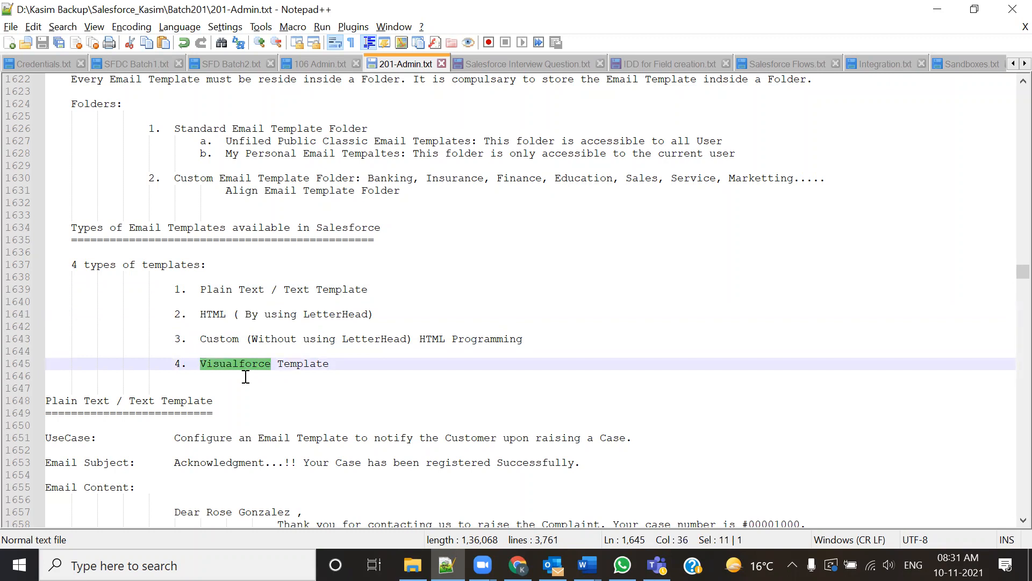
pyautogui.moveTo(200, 291); pyautogui.dragTo(537, 341)
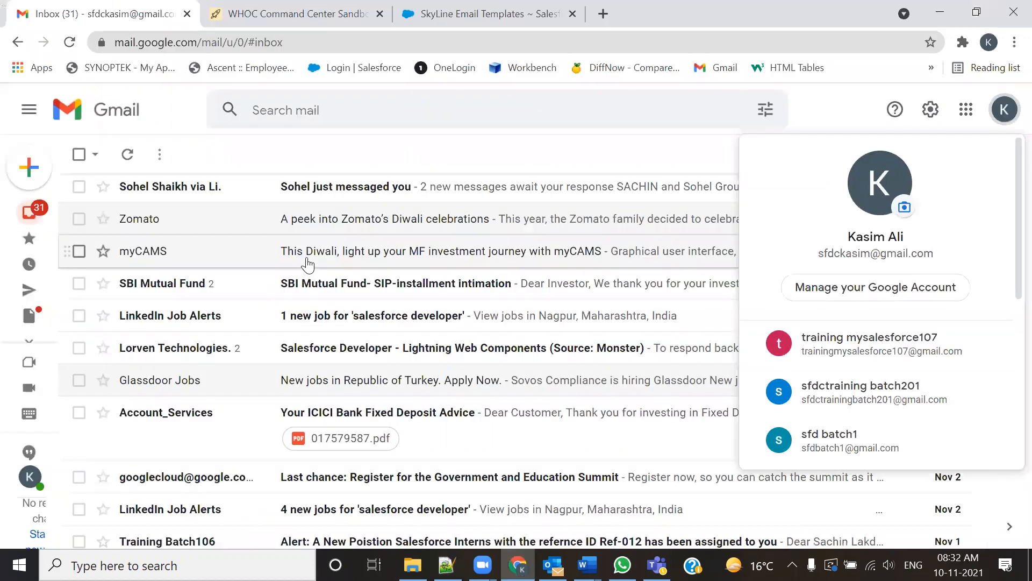
# - In the Gmail inbox, view the myCAMS message and examine the SBI Mutual Fund installment email as a plain-text example
pyautogui.click(302, 257)
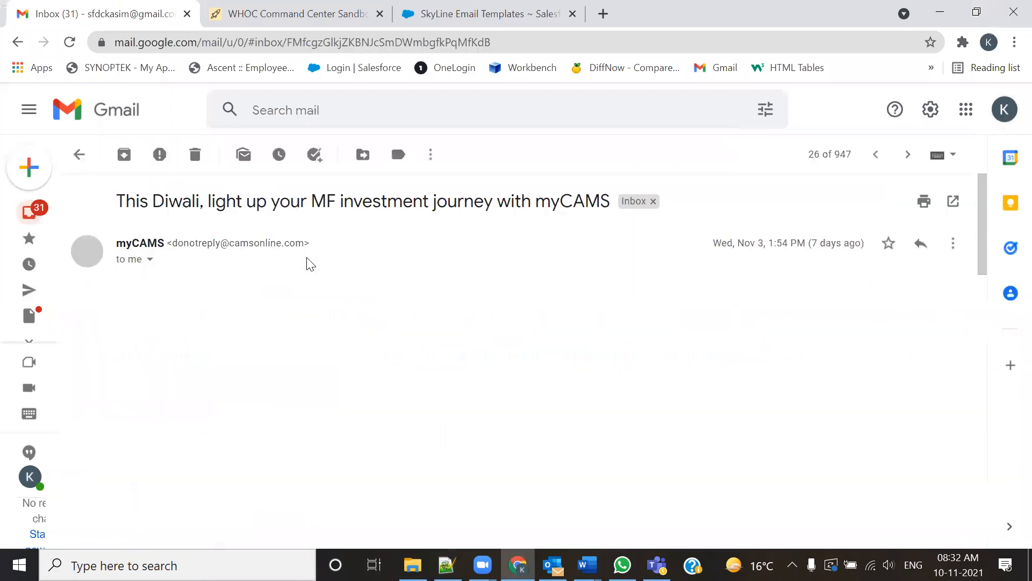
pyautogui.click(80, 154)
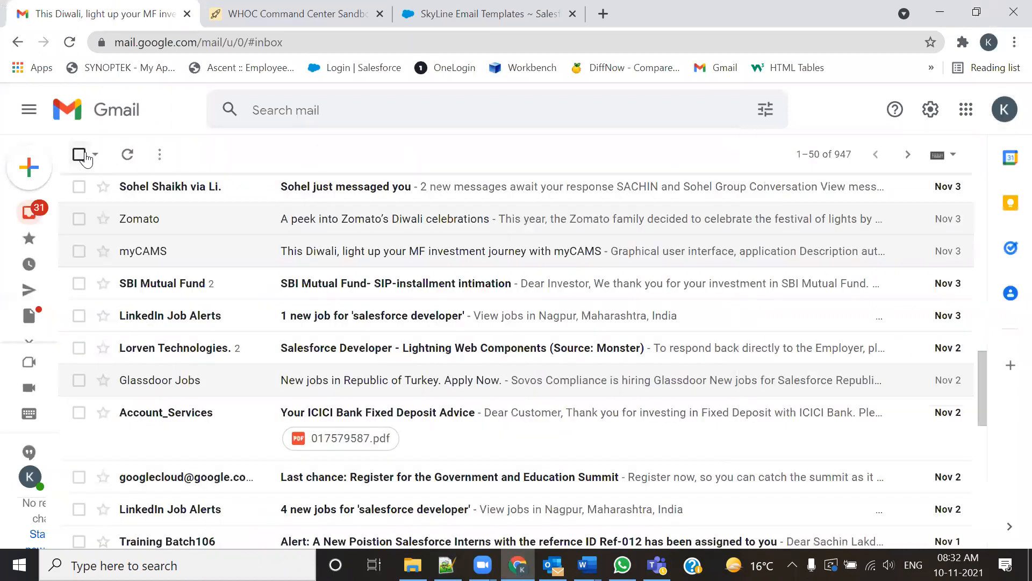
pyautogui.click(281, 286)
pyautogui.moveTo(149, 308); pyautogui.dragTo(155, 308)
pyautogui.moveTo(214, 357); pyautogui.dragTo(298, 414)
pyautogui.click(616, 436)
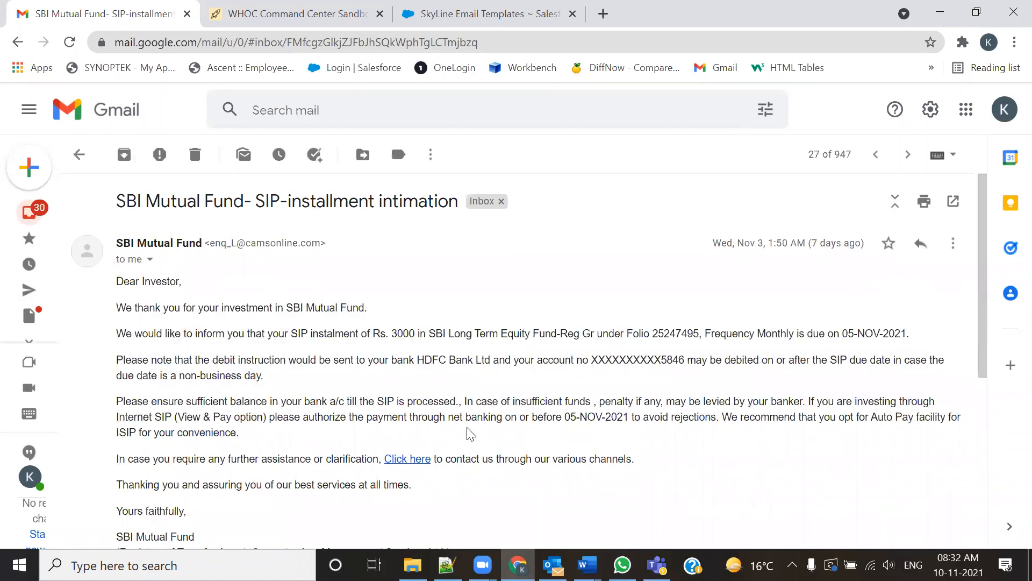
pyautogui.moveTo(413, 484); pyautogui.dragTo(130, 281)
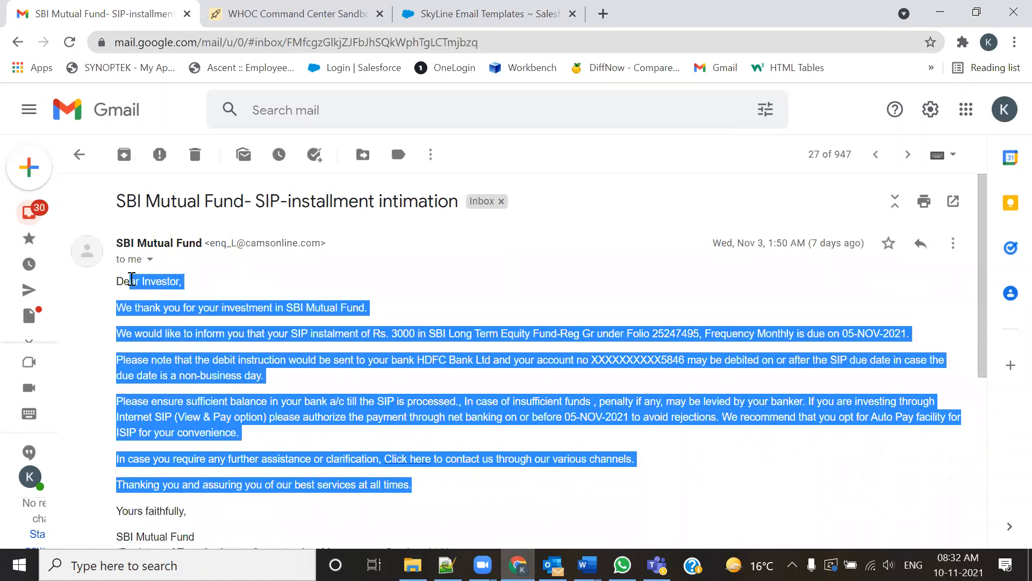
pyautogui.click(393, 329)
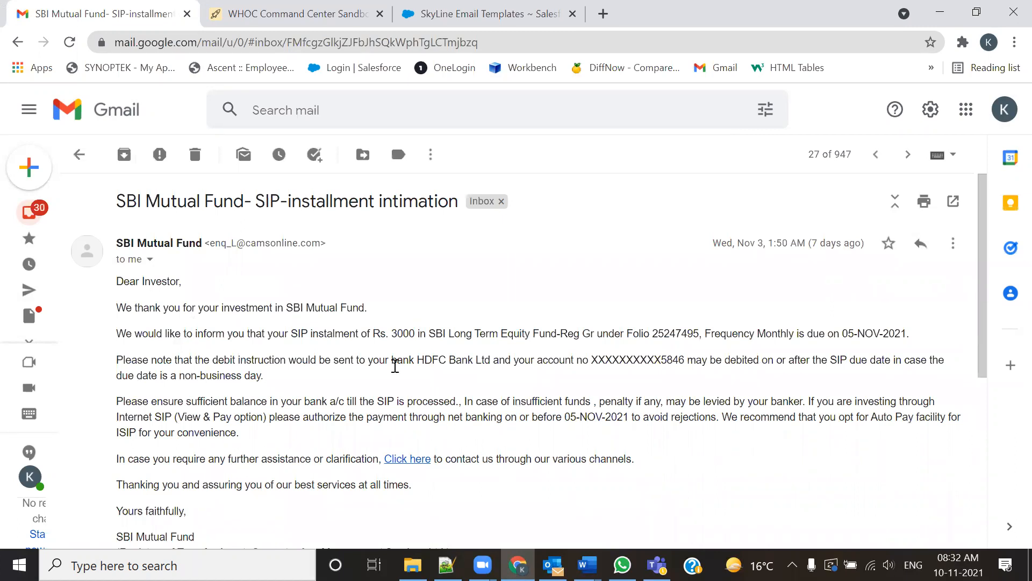
pyautogui.scroll(-5, 395, 365)
pyautogui.scroll(3, 406, 383)
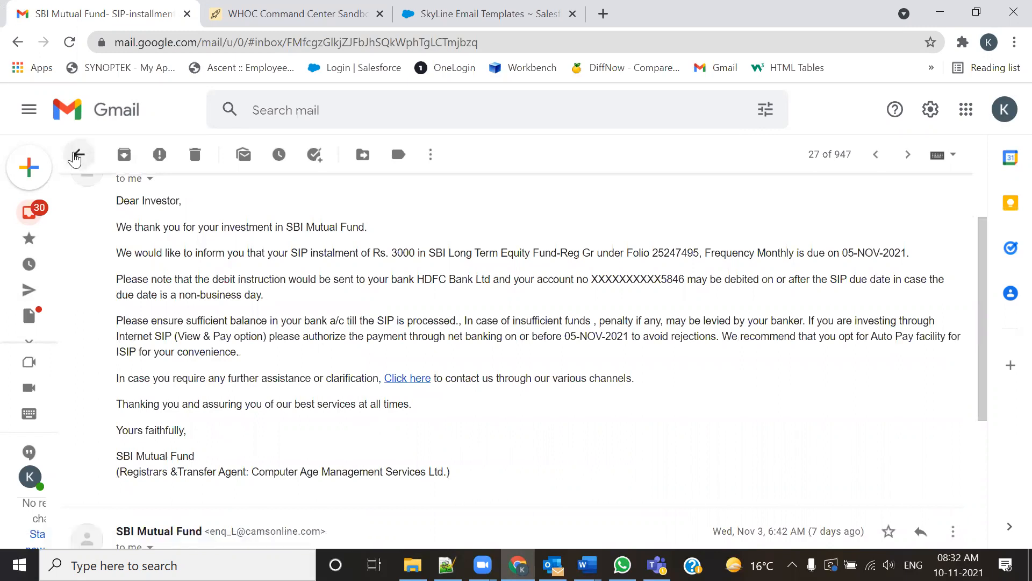
pyautogui.click(79, 154)
# - Examine the LinkedIn 'salesforce developer' job alert as a formatted email example and look back at the Salesforce SkyLine Email Templates folder
pyautogui.click(292, 321)
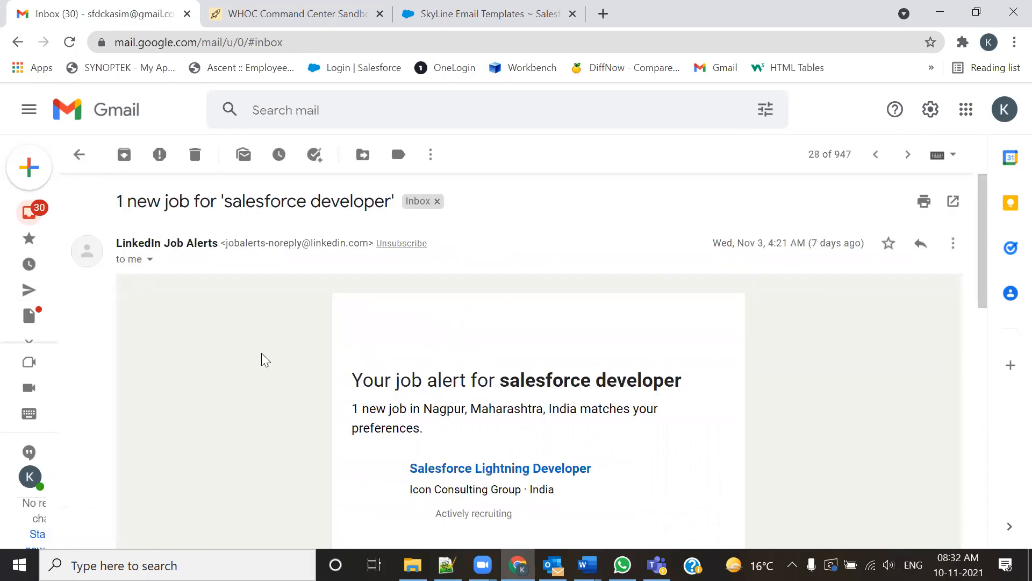
pyautogui.scroll(-4, 265, 360)
pyautogui.scroll(4, 265, 359)
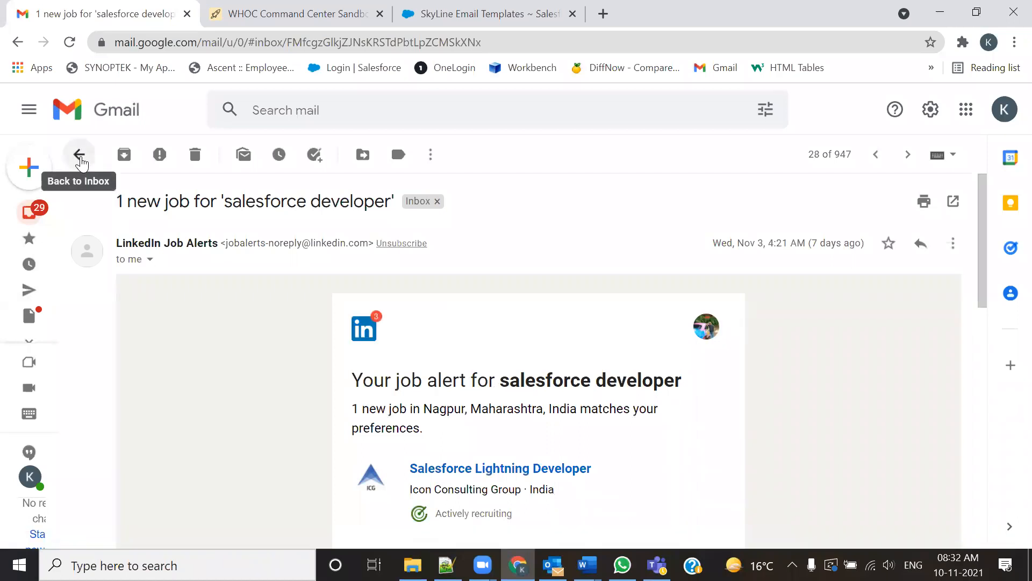
pyautogui.click(79, 155)
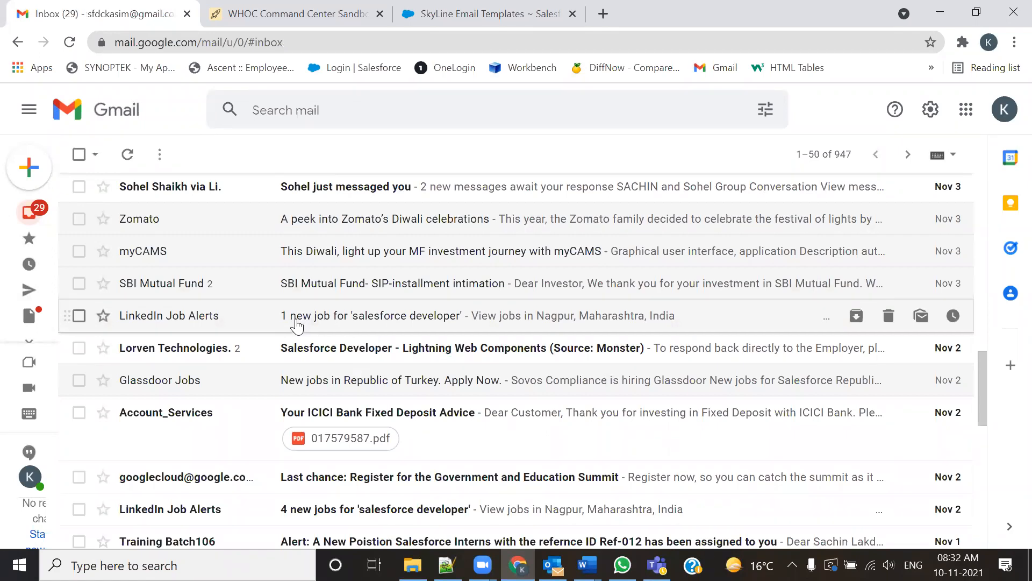
pyautogui.click(506, 8)
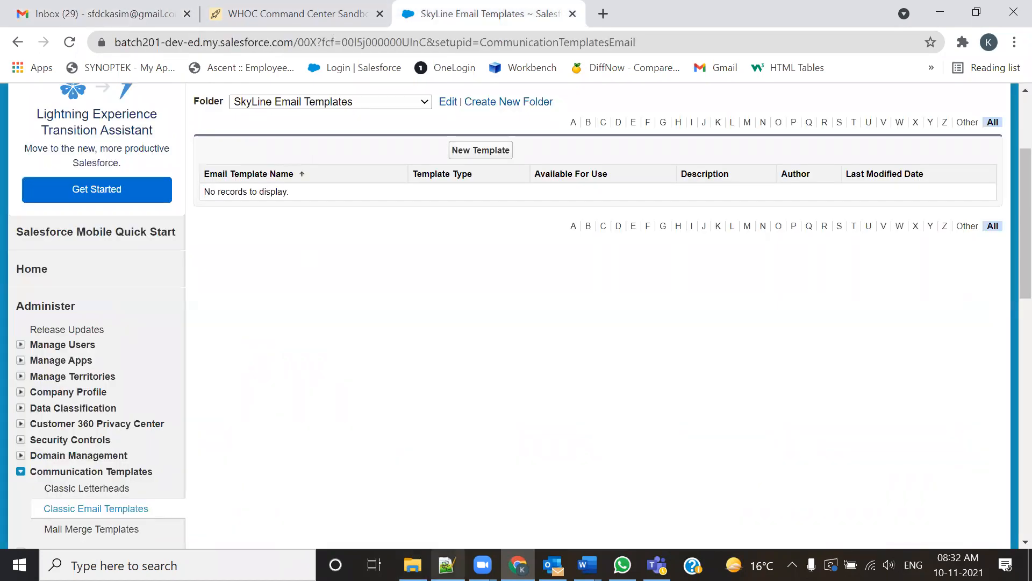
pyautogui.click(111, 16)
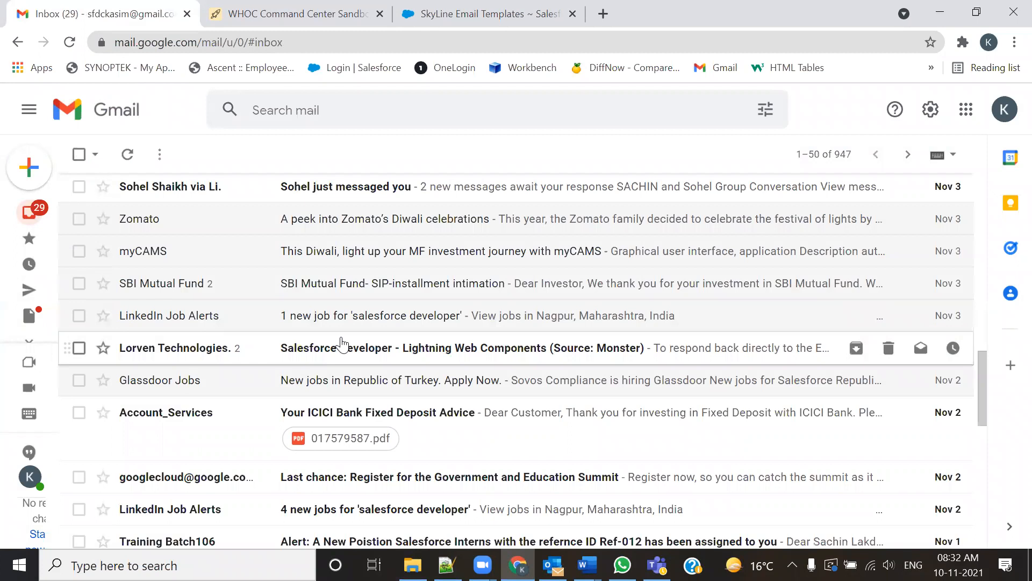
# - Reopen the SBI Mutual Fund email, examine the unformatted body text of its second message and return to the inbox
pyautogui.click(358, 294)
pyautogui.scroll(-1, 297, 366)
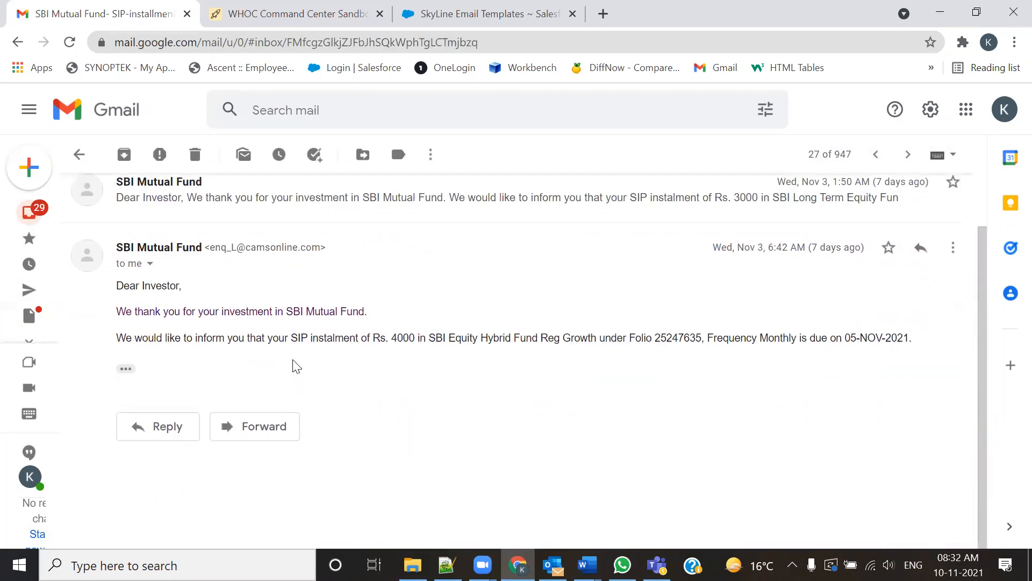
pyautogui.moveTo(116, 285); pyautogui.dragTo(889, 348)
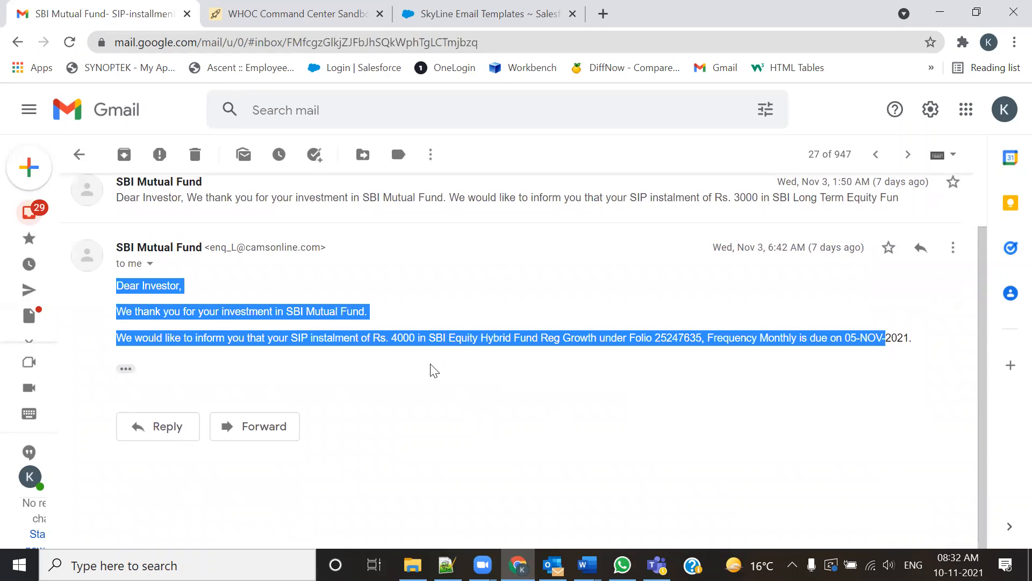
pyautogui.click(438, 302)
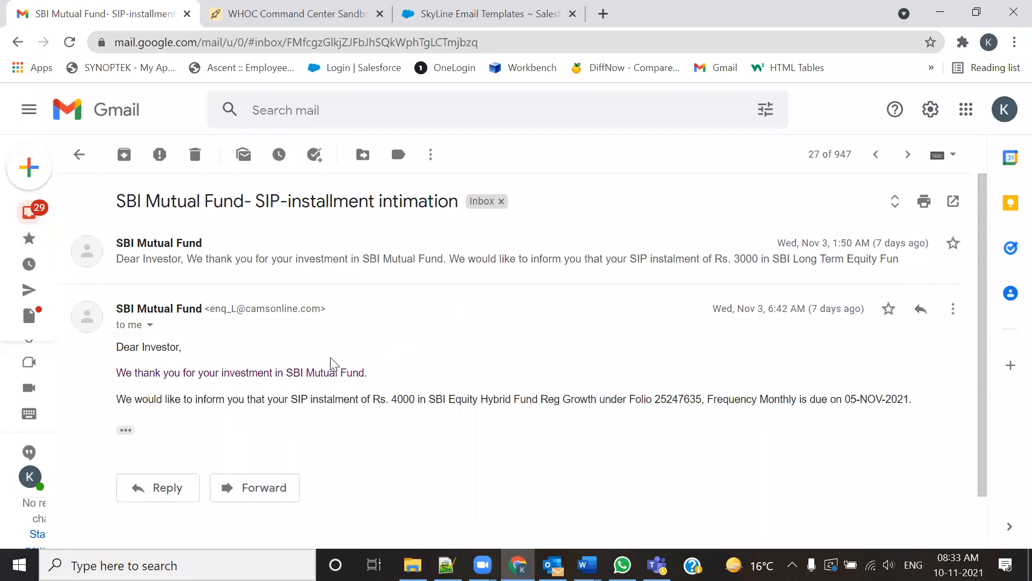
pyautogui.moveTo(329, 368); pyautogui.dragTo(505, 432)
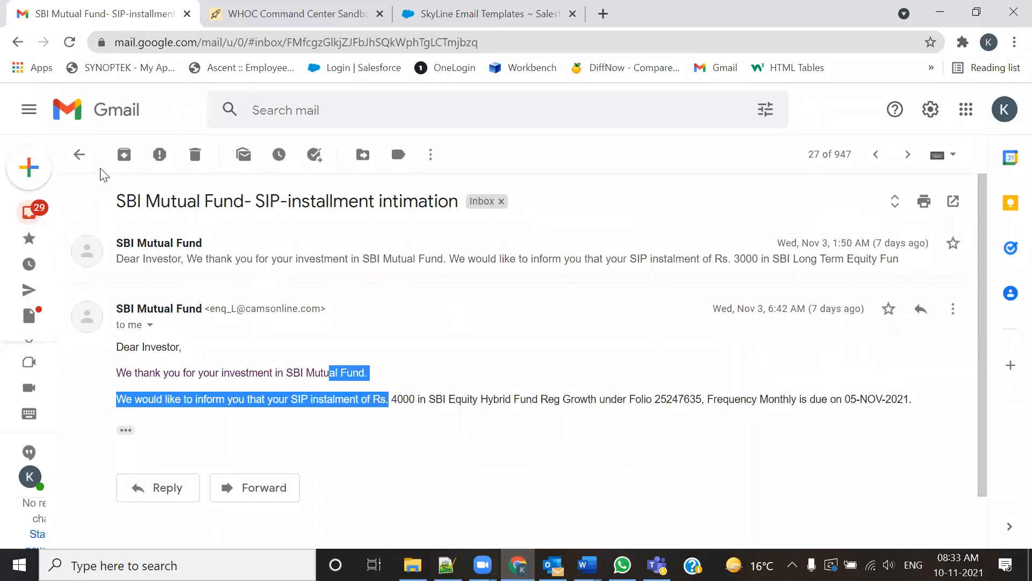
pyautogui.click(81, 155)
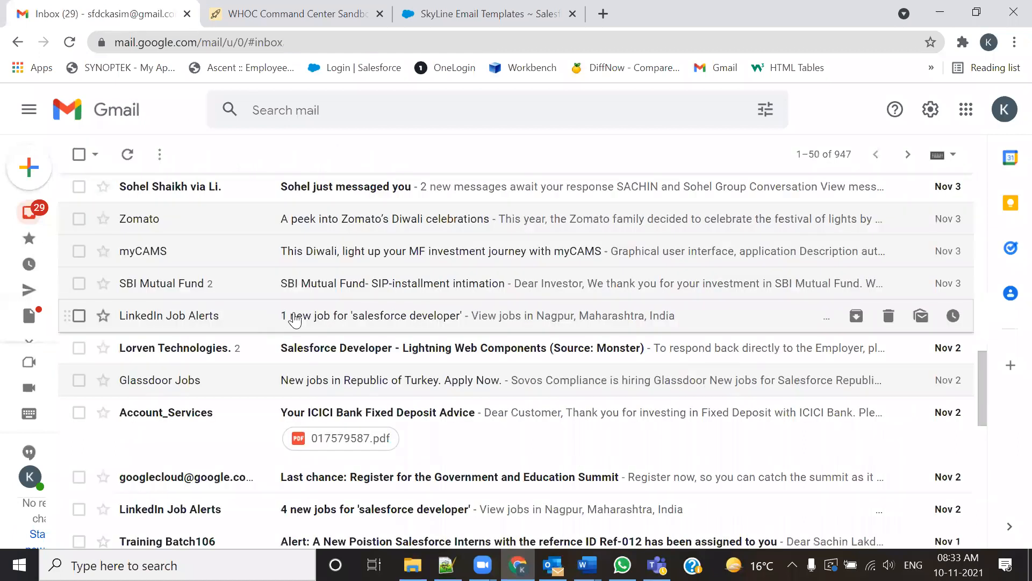
# - Browse the newer inbox messages for further email template examples
pyautogui.scroll(2, 294, 319)
pyautogui.scroll(2, 294, 319)
pyautogui.scroll(2, 185, 306)
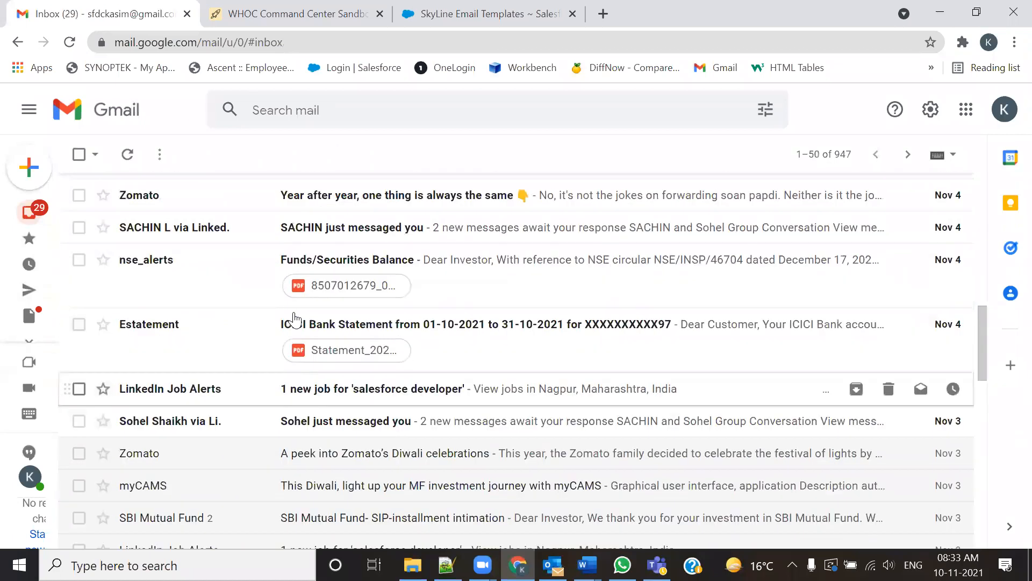
# - Open the Funds/Securities Balance email from nse_alerts, mark it as safe and read through its body text
pyautogui.click(156, 280)
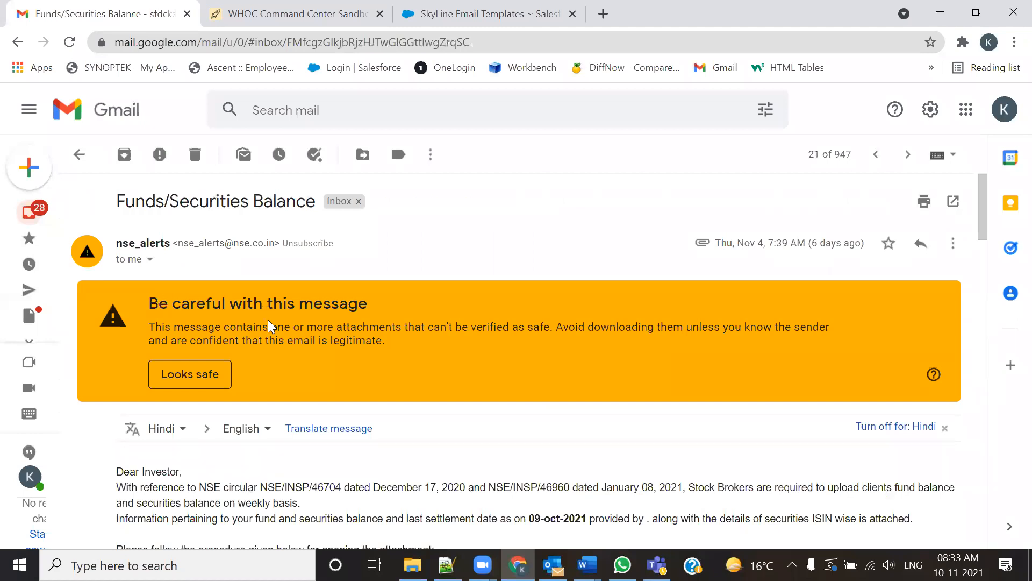
pyautogui.click(221, 374)
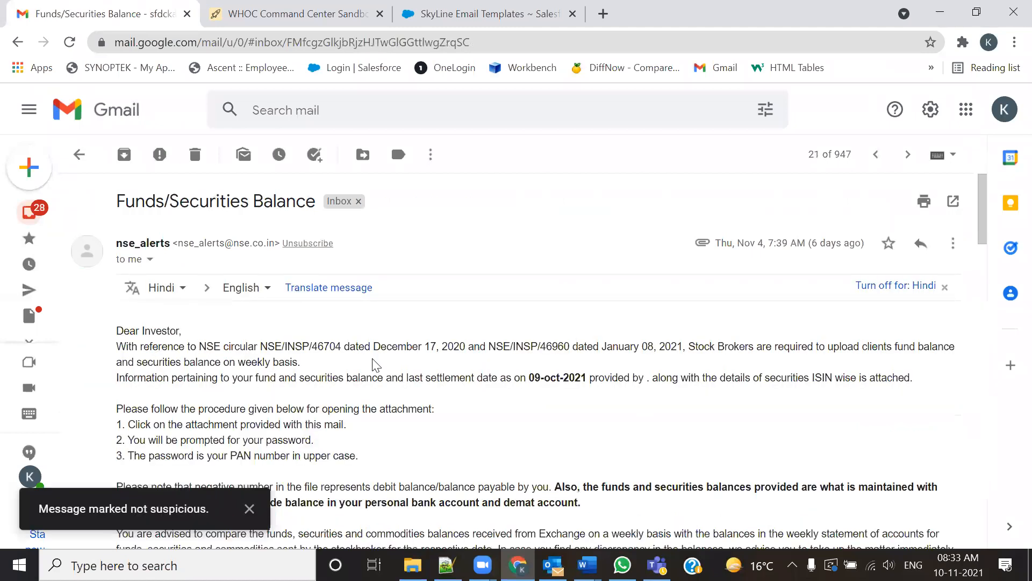
pyautogui.scroll(-2, 376, 365)
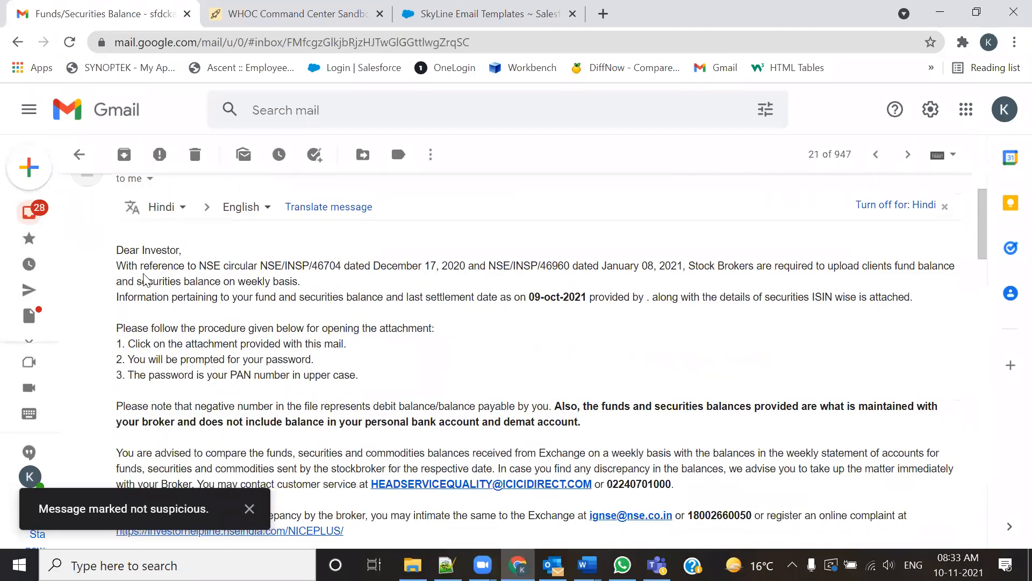
pyautogui.scroll(-2, 145, 278)
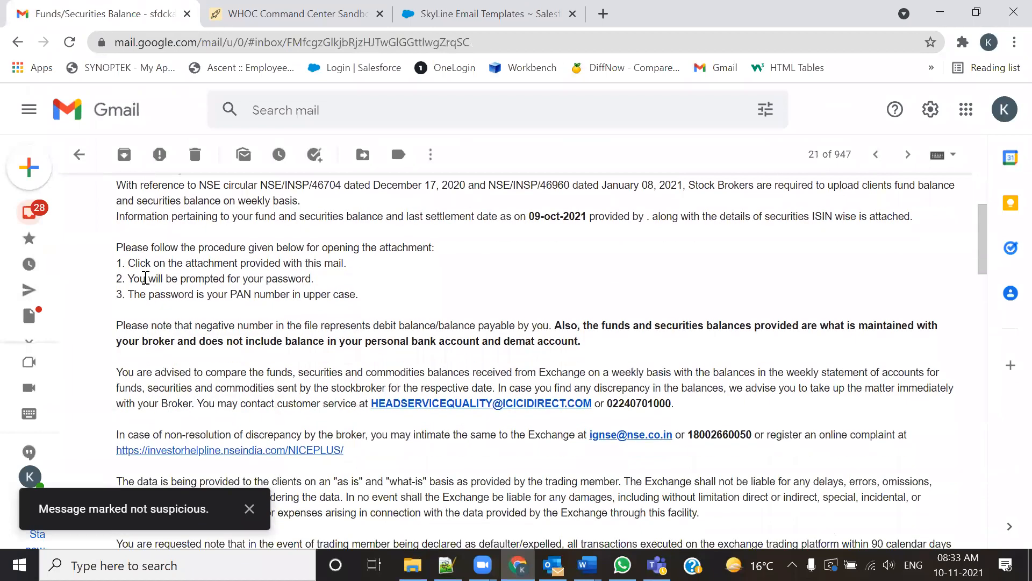
pyautogui.scroll(3, 140, 274)
pyautogui.moveTo(118, 330); pyautogui.dragTo(553, 472)
pyautogui.scroll(-6, 572, 479)
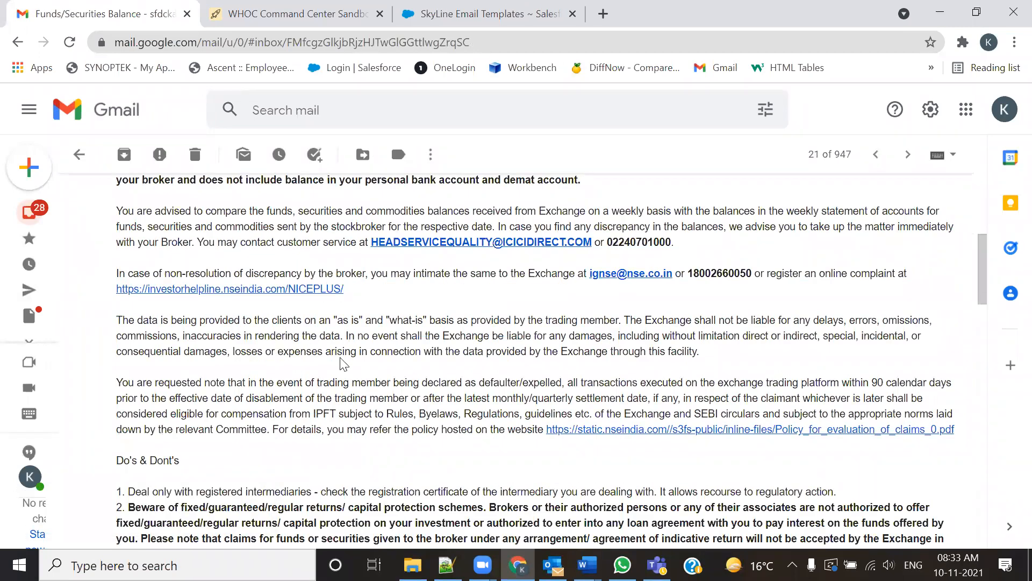
# - Switch to the 201-Admin.txt notes in Notepad++ and review the Plain Text / Text Template entry and its sample email content
pyautogui.click(457, 11)
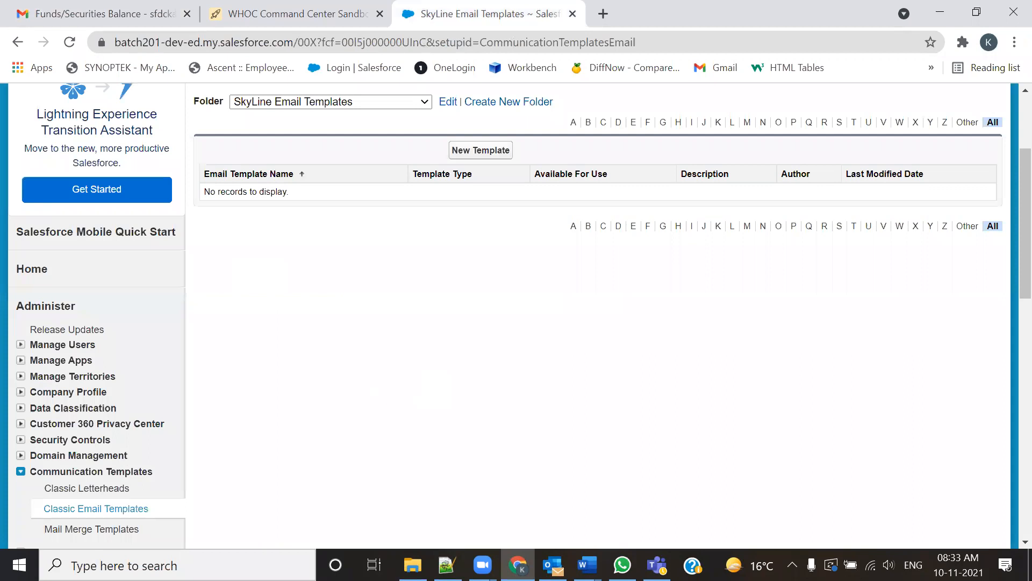
pyautogui.hotkey('alt', 'Tab')
pyautogui.click(357, 414)
pyautogui.moveTo(200, 289); pyautogui.dragTo(368, 289)
pyautogui.scroll(-3, 350, 426)
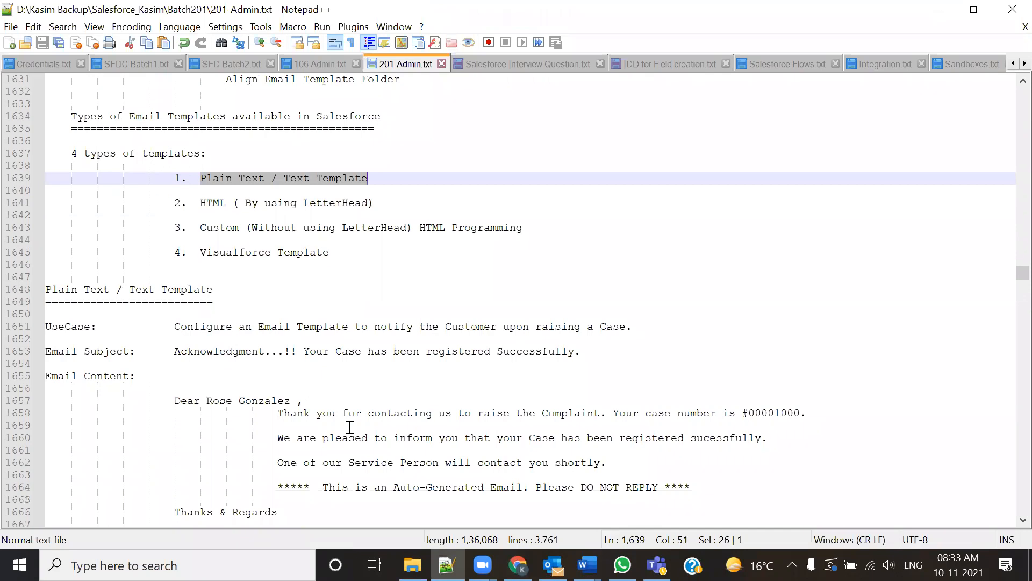
pyautogui.scroll(-2, 350, 426)
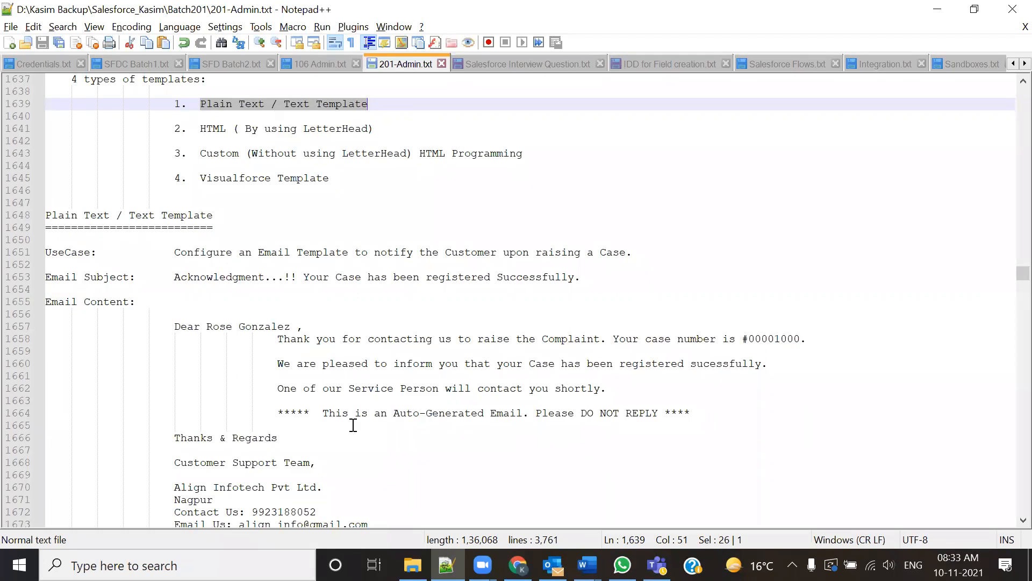
pyautogui.scroll(-4, 353, 425)
pyautogui.scroll(3, 354, 425)
pyautogui.scroll(3, 220, 329)
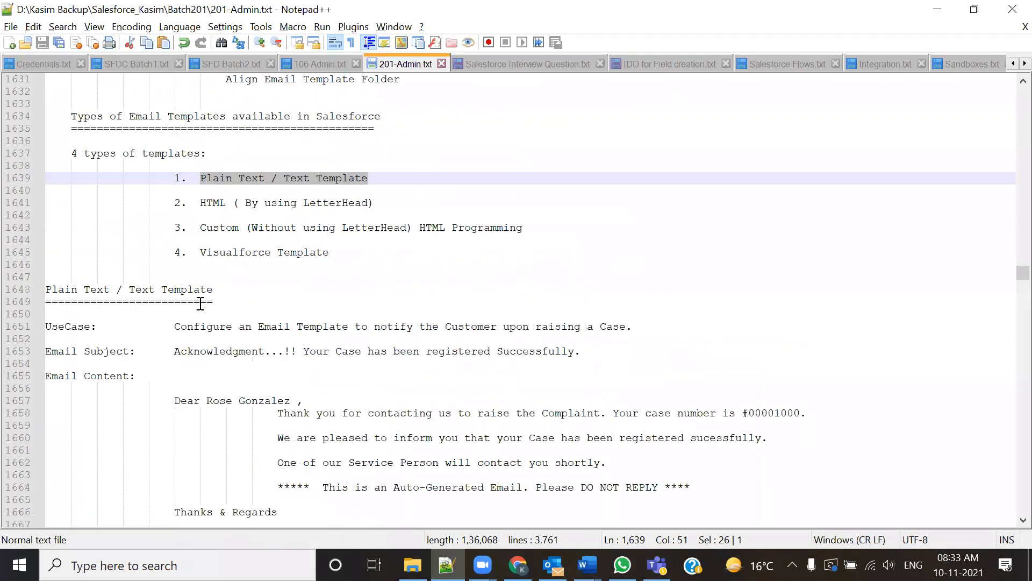
pyautogui.scroll(-1, 136, 392)
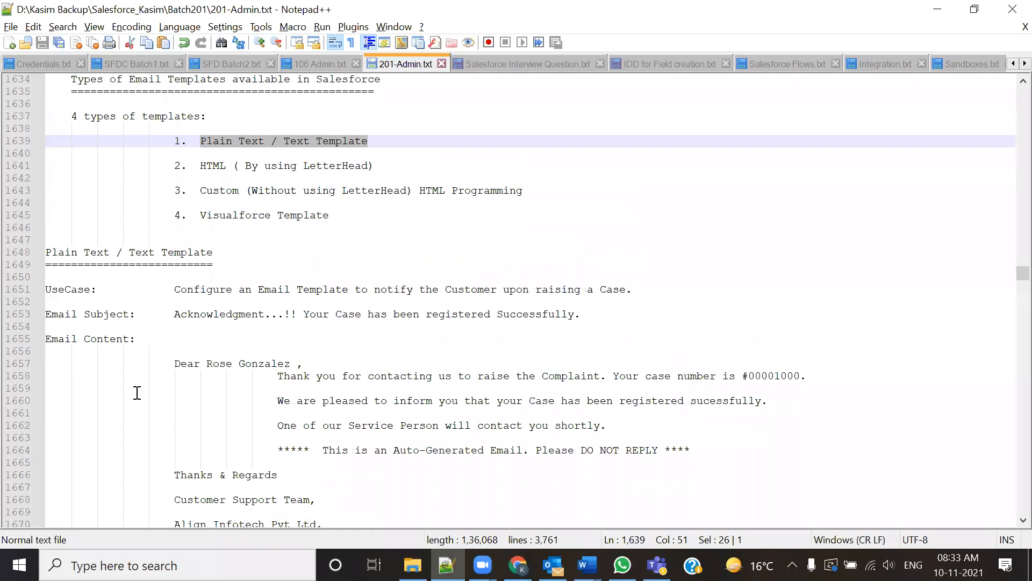
# - Highlight the use case sentence about notifying the customer upon raising a case, including its closing words
pyautogui.moveTo(175, 291); pyautogui.dragTo(635, 297)
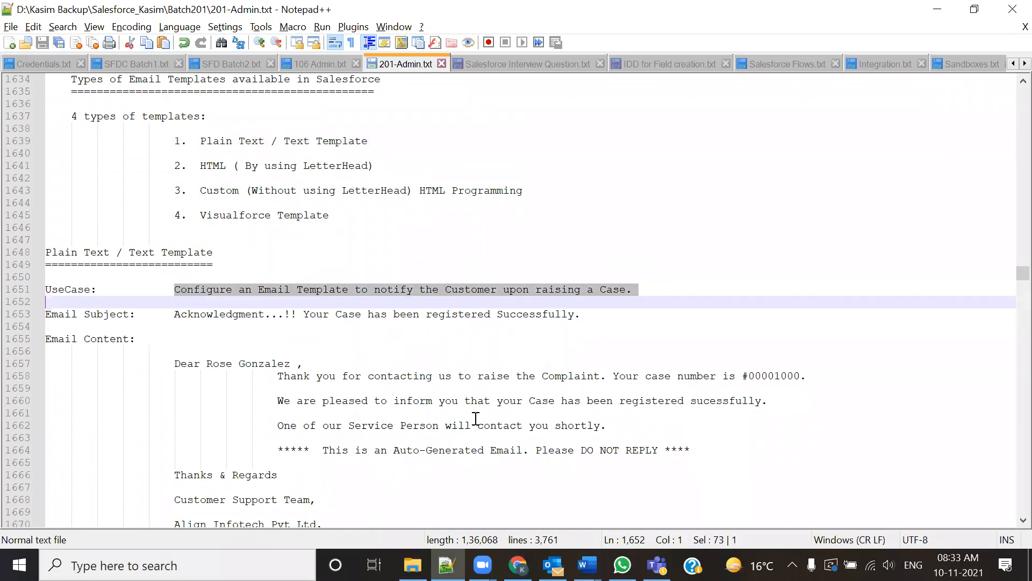
pyautogui.click(354, 302)
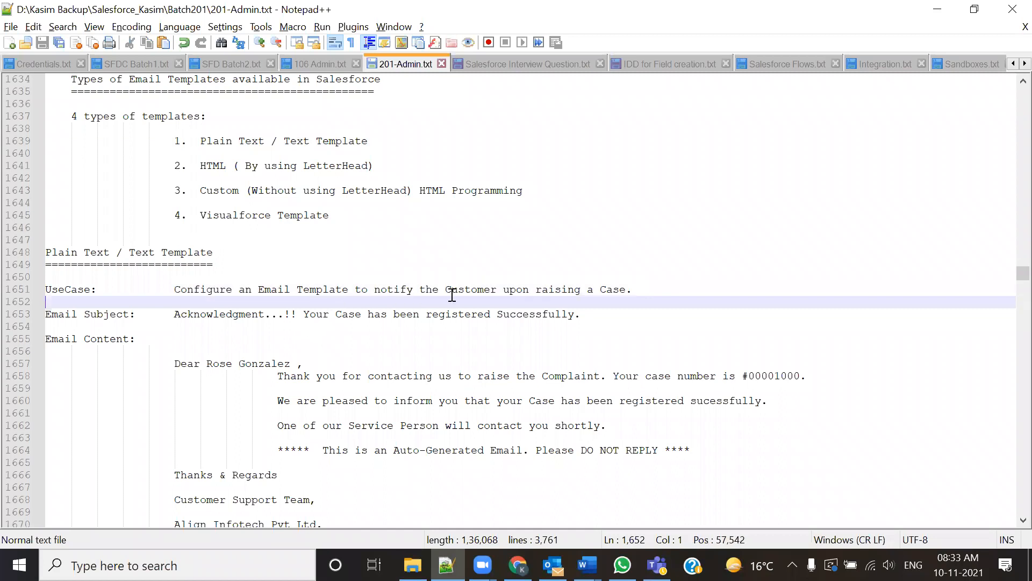
pyautogui.moveTo(457, 289); pyautogui.dragTo(634, 290)
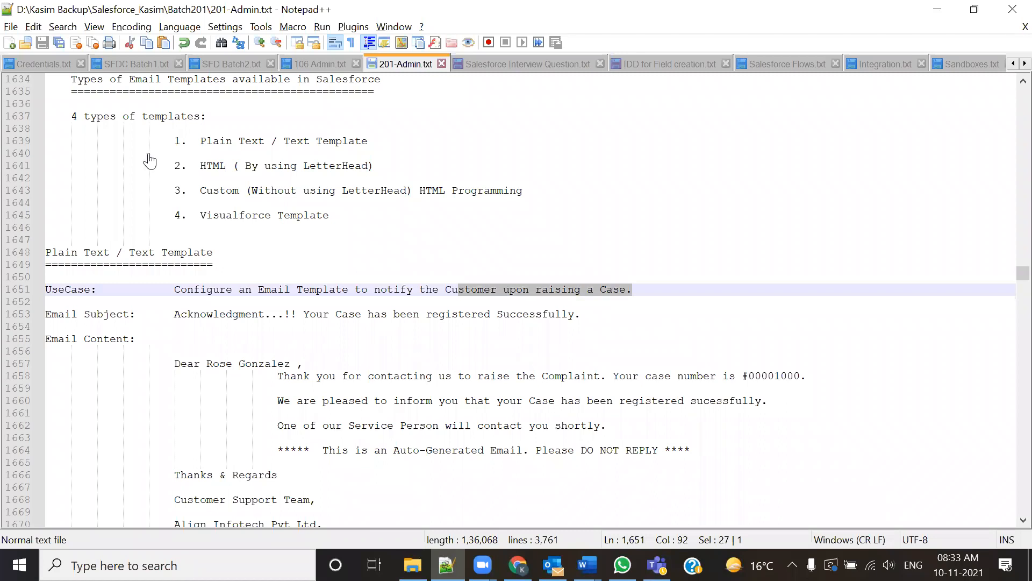
# - Switch to Salesforce, start a new case from the Cases home page and review the Case Origin choices without picking one
pyautogui.hotkey('alt', 'Tab')
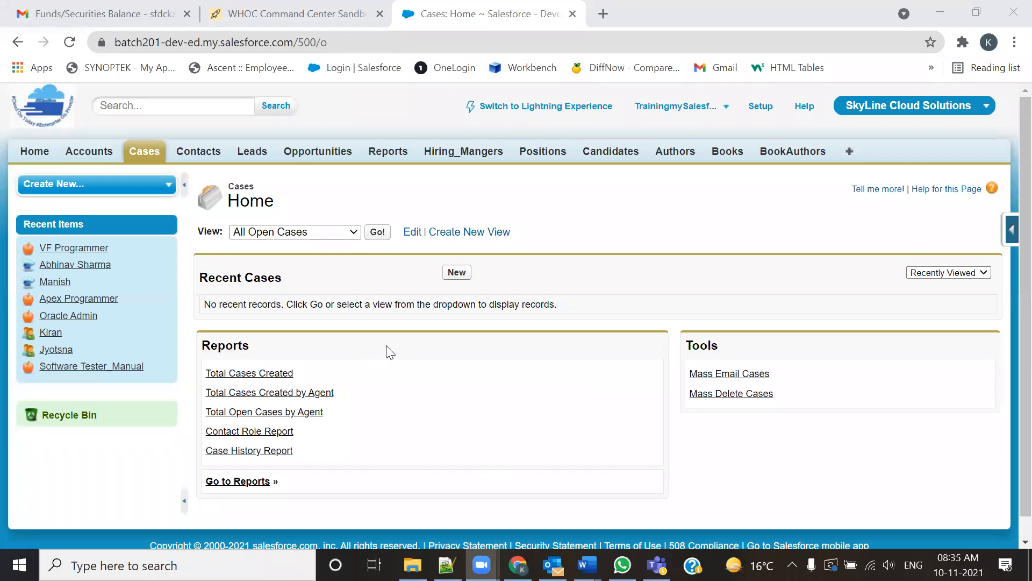
pyautogui.click(457, 272)
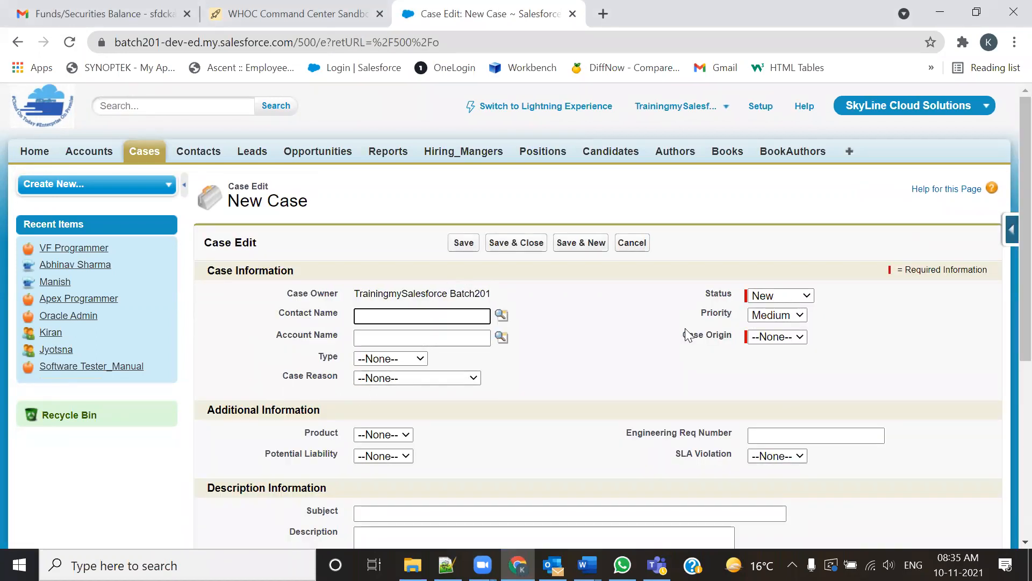
pyautogui.click(801, 337)
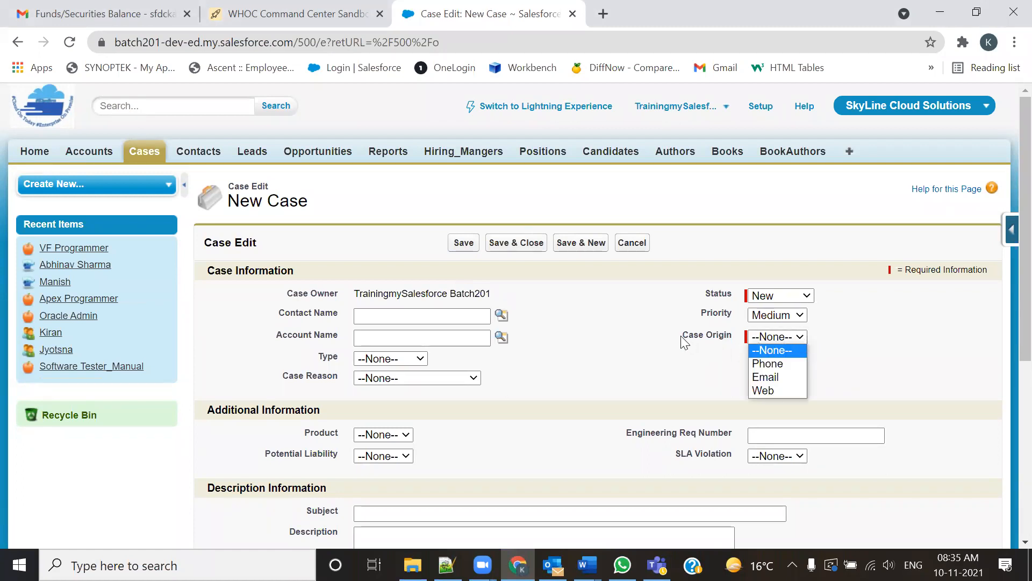
pyautogui.moveTo(680, 341); pyautogui.dragTo(733, 341)
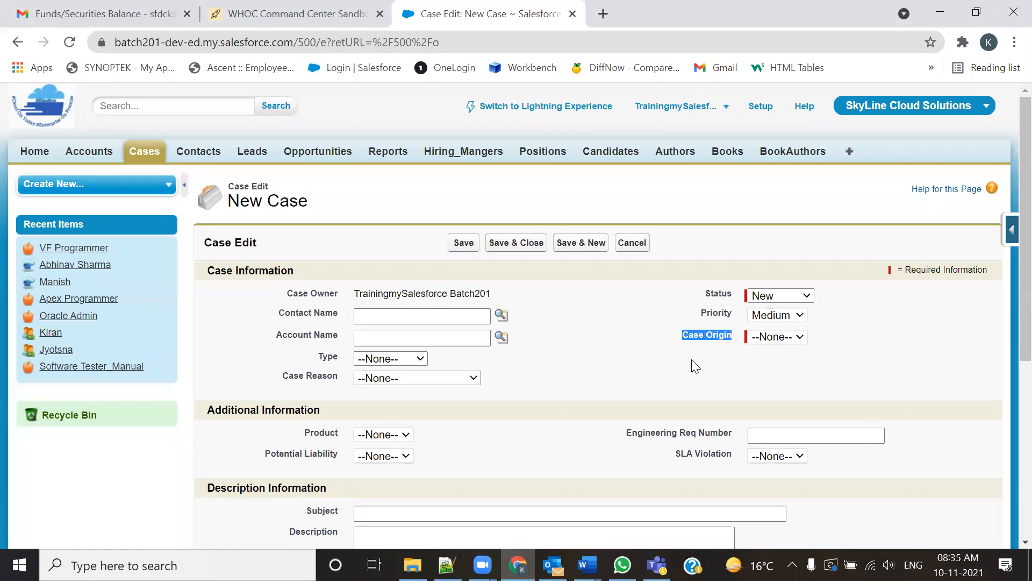
pyautogui.click(790, 338)
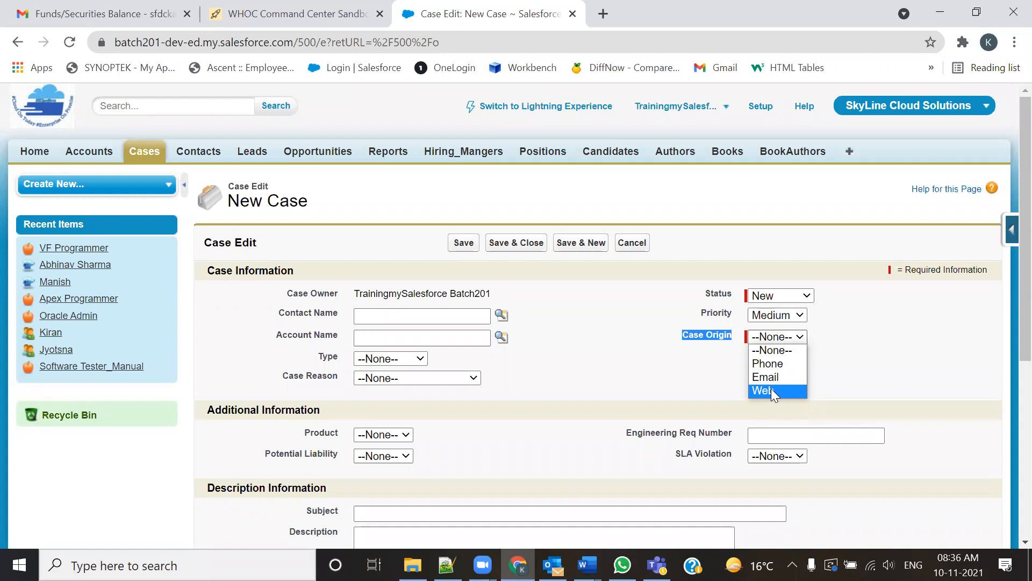
pyautogui.click(586, 348)
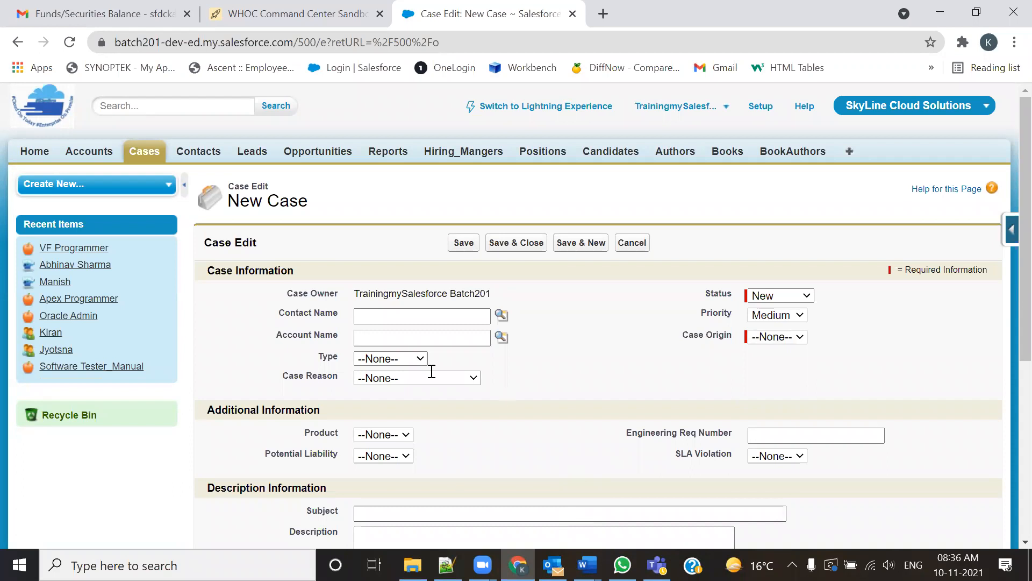
# - Look up the case's contact and choose the recently viewed one belonging to Grand Hotels & Resorts Ltd
pyautogui.hotkey('alt', 'Tab')
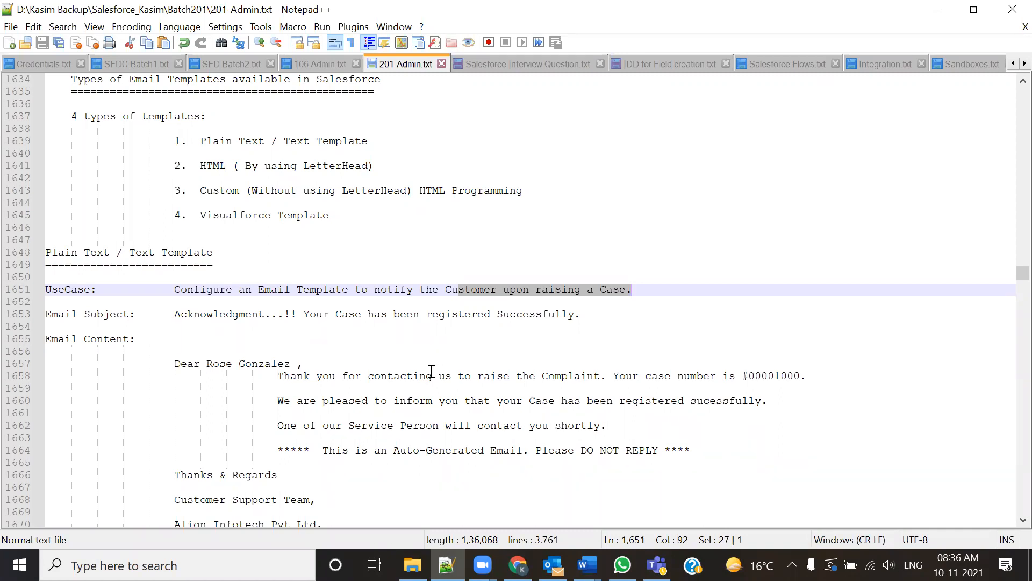
pyautogui.hotkey('alt', 'Tab')
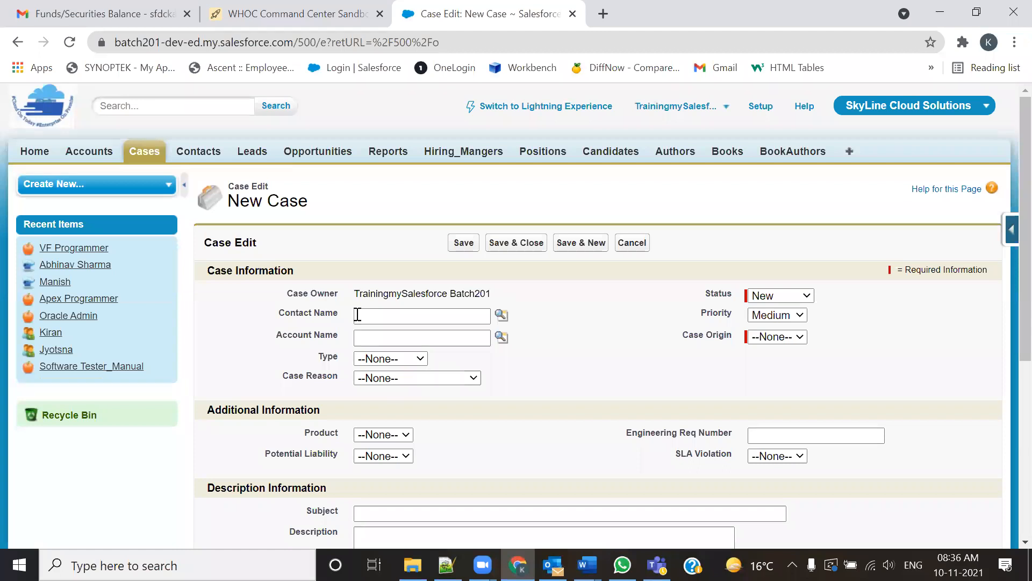
pyautogui.click(501, 321)
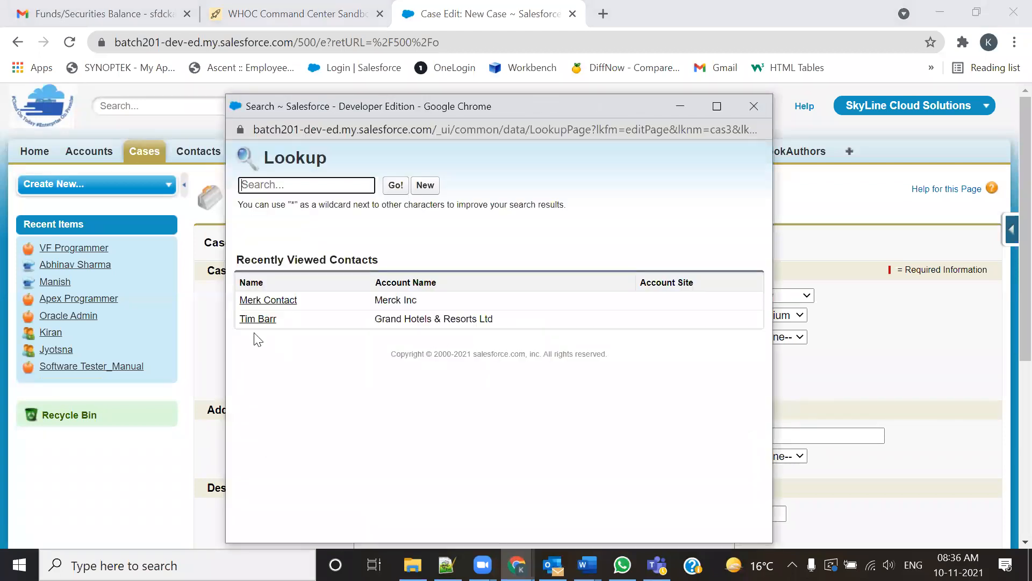
pyautogui.click(247, 319)
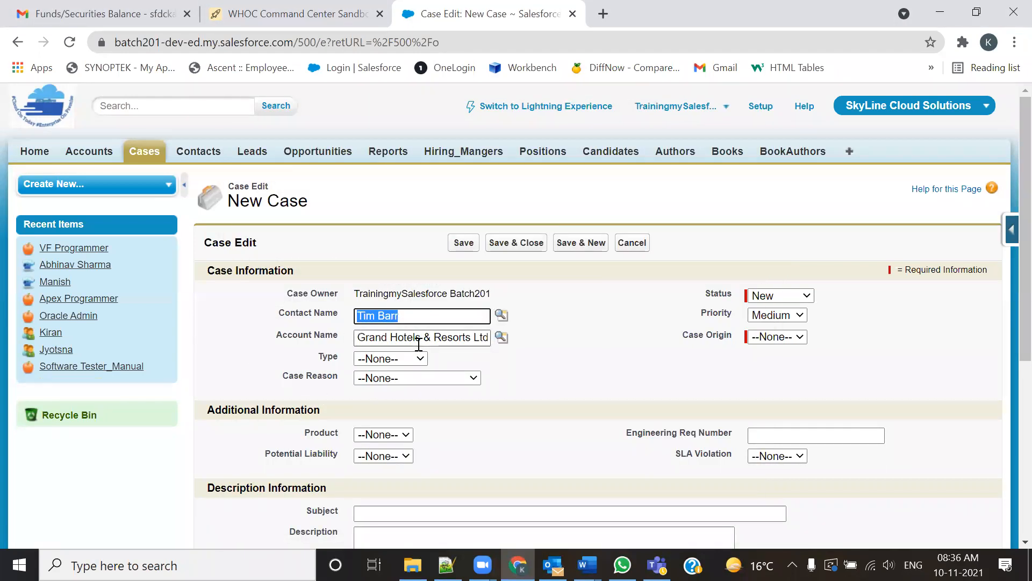
# - Set the case type to Electrical and the case reason to Breakdown
pyautogui.click(392, 359)
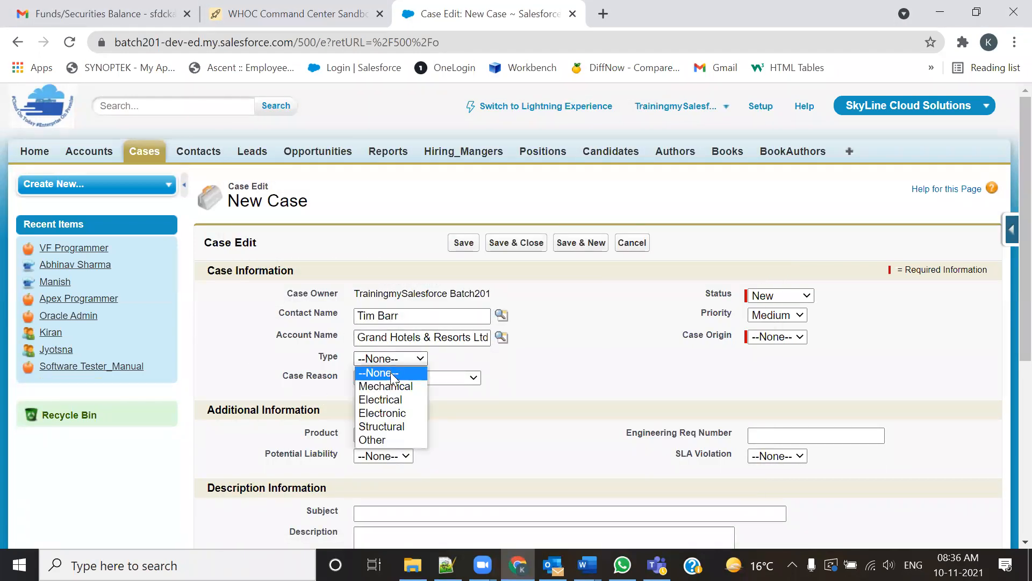
pyautogui.click(386, 399)
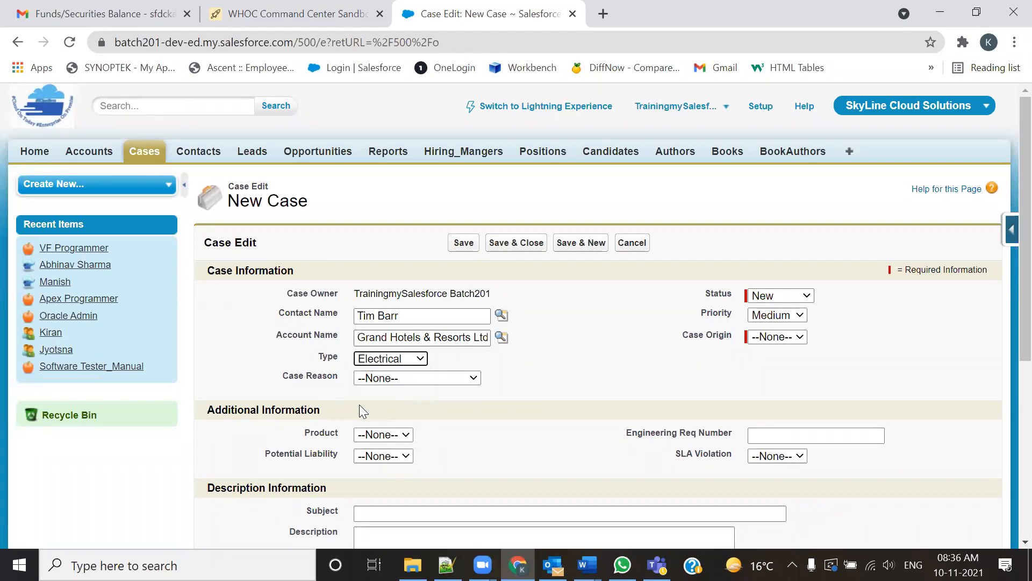
pyautogui.click(424, 377)
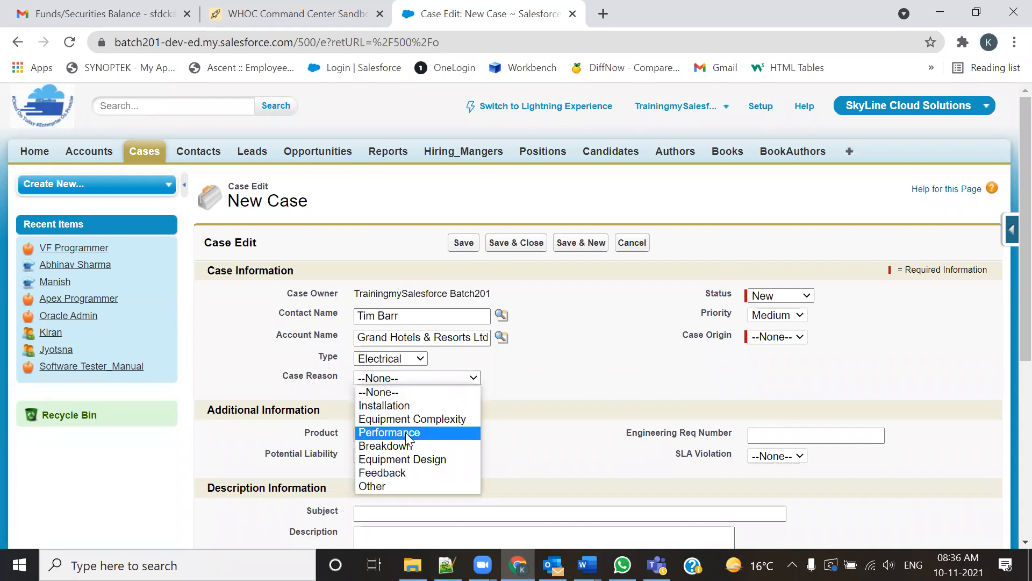
pyautogui.click(391, 444)
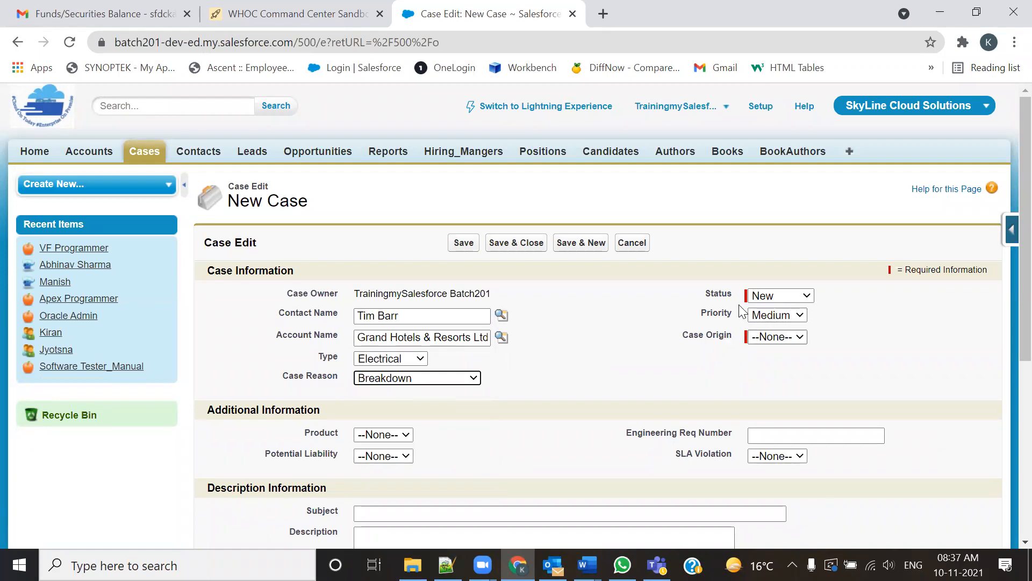
# - Keep the status New and priority Medium, and set the case origin to Phone
pyautogui.click(772, 294)
pyautogui.click(773, 296)
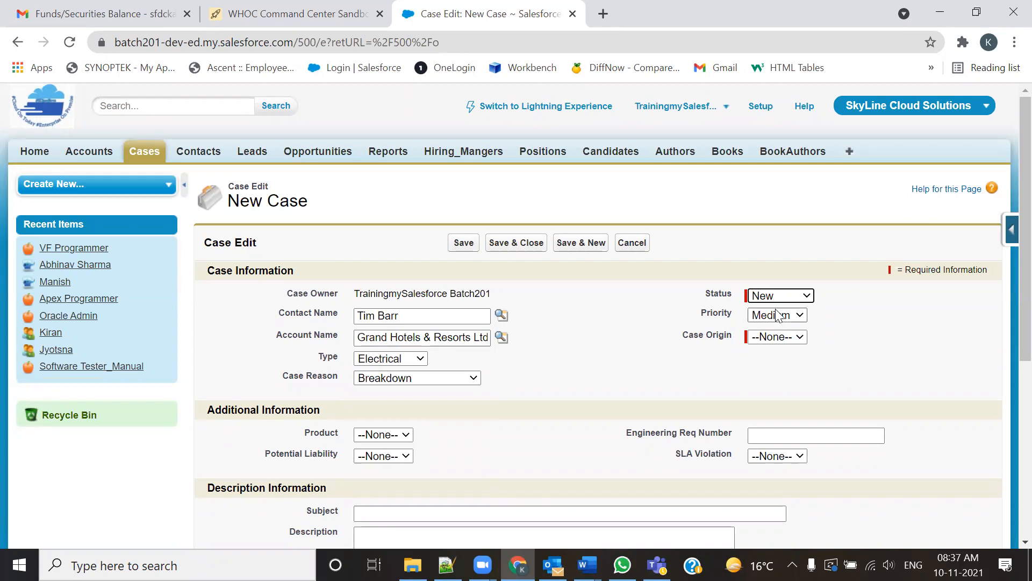
pyautogui.click(776, 312)
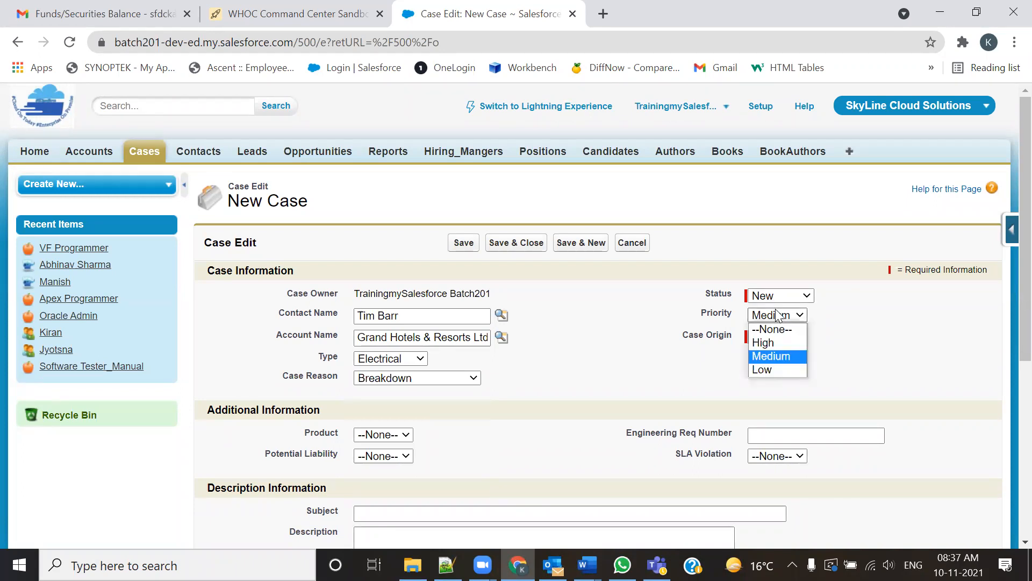
pyautogui.click(774, 319)
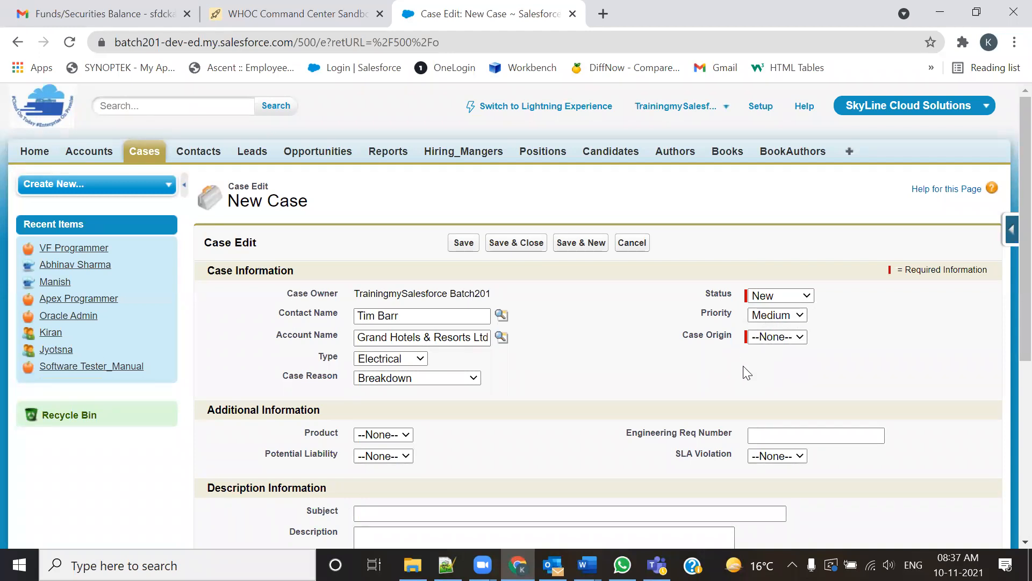
pyautogui.click(774, 337)
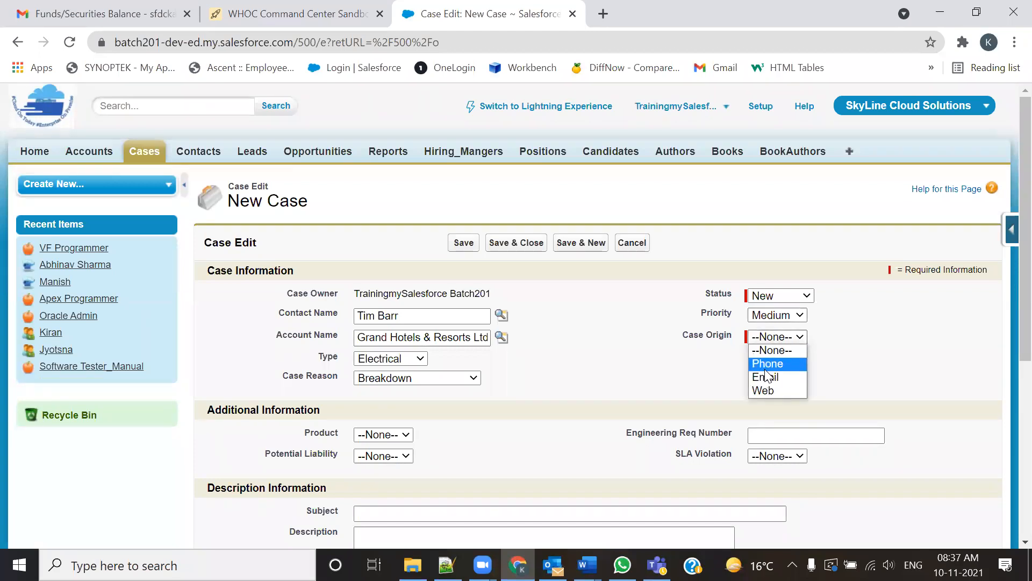
pyautogui.click(768, 363)
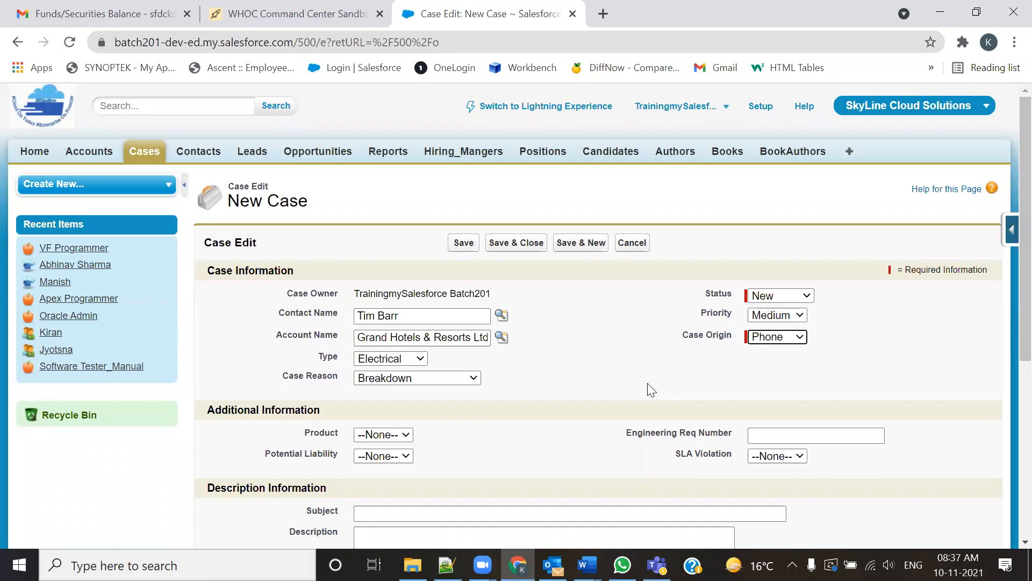
# - Set the case's product to GC3060 and its potential liability to No
pyautogui.scroll(-3, 634, 401)
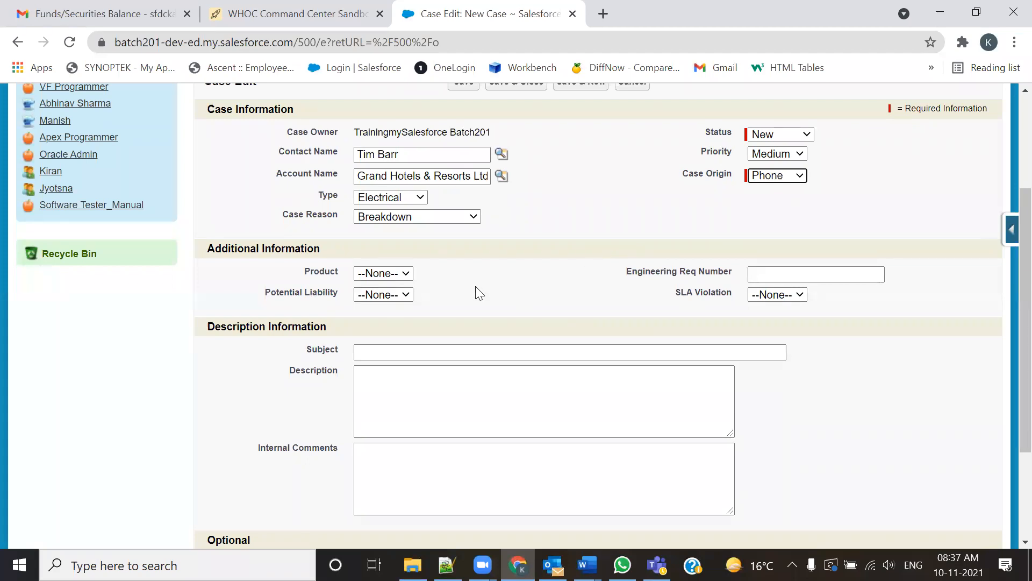
pyautogui.click(406, 275)
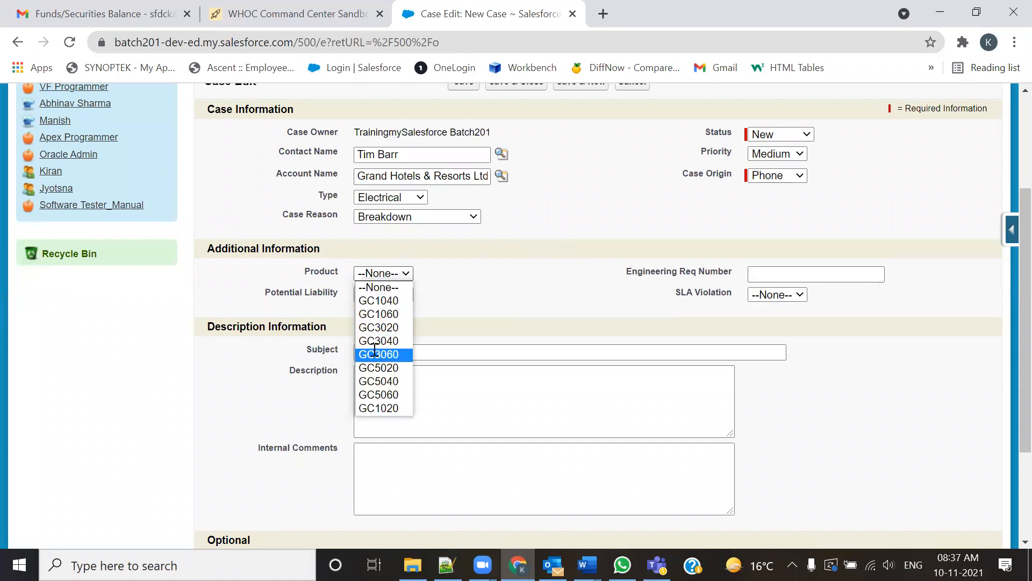
pyautogui.click(375, 353)
pyautogui.click(396, 294)
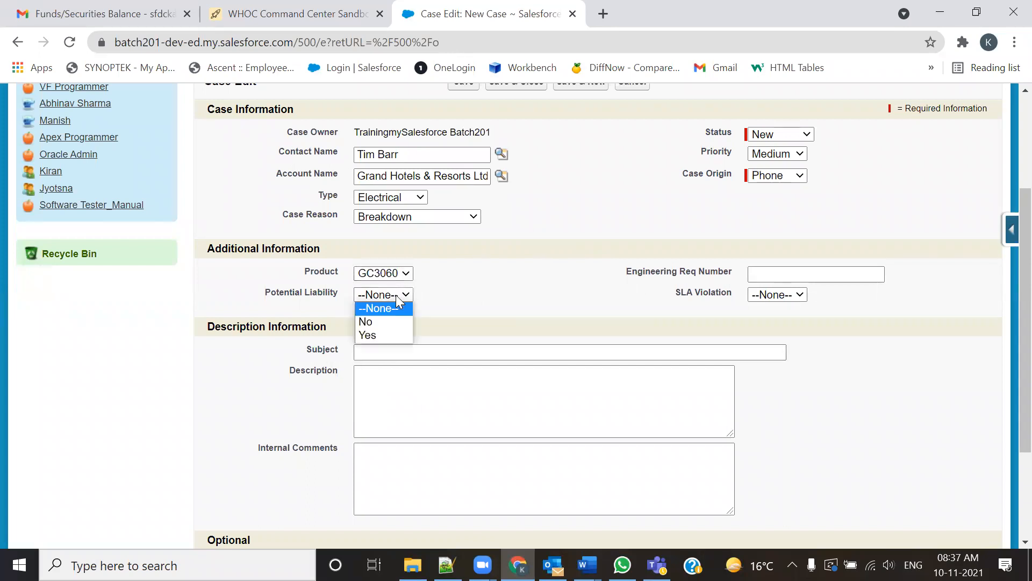
pyautogui.click(385, 322)
# - Enter "Device Failure" as the case subject, copy it into the description, and save the case
pyautogui.click(560, 354)
pyautogui.click(536, 388)
pyautogui.click(474, 387)
pyautogui.moveTo(444, 353); pyautogui.dragTo(329, 359)
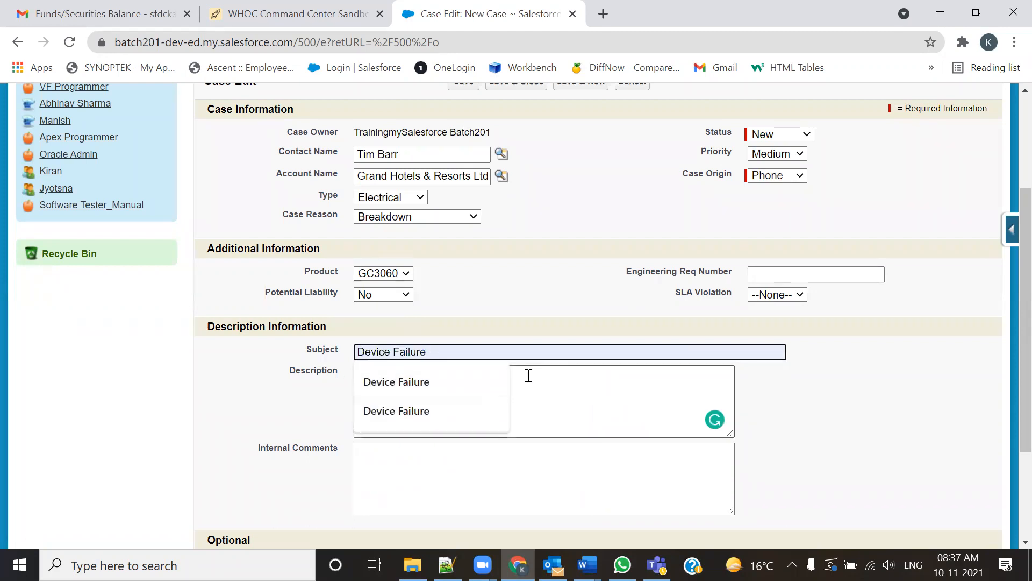
pyautogui.click(457, 350)
pyautogui.moveTo(457, 351); pyautogui.dragTo(335, 357)
pyautogui.hotkey('ctrl', 'c')
pyautogui.click(606, 387)
pyautogui.hotkey('ctrl', 'v')
pyautogui.scroll(-3, 532, 419)
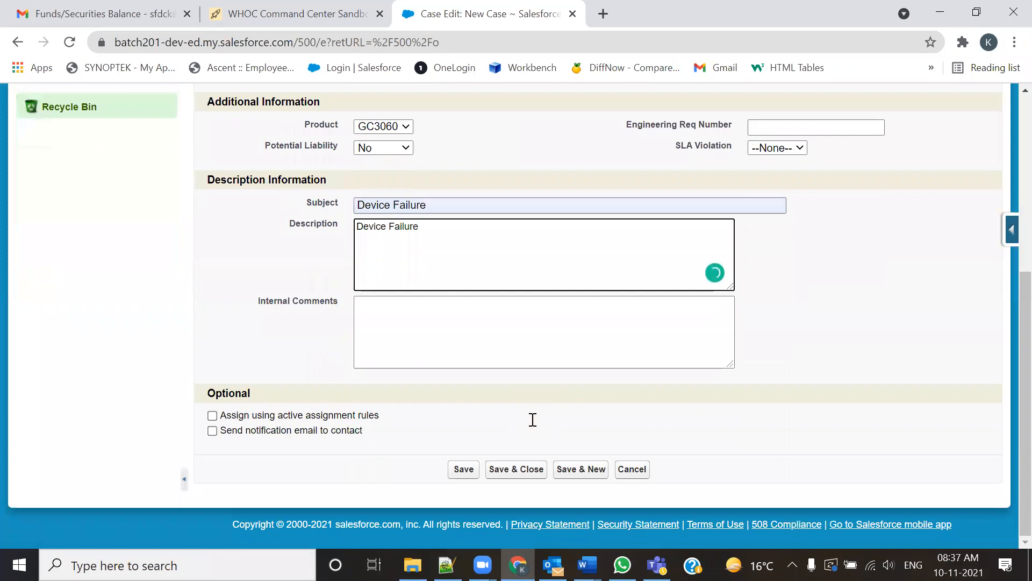
pyautogui.click(469, 469)
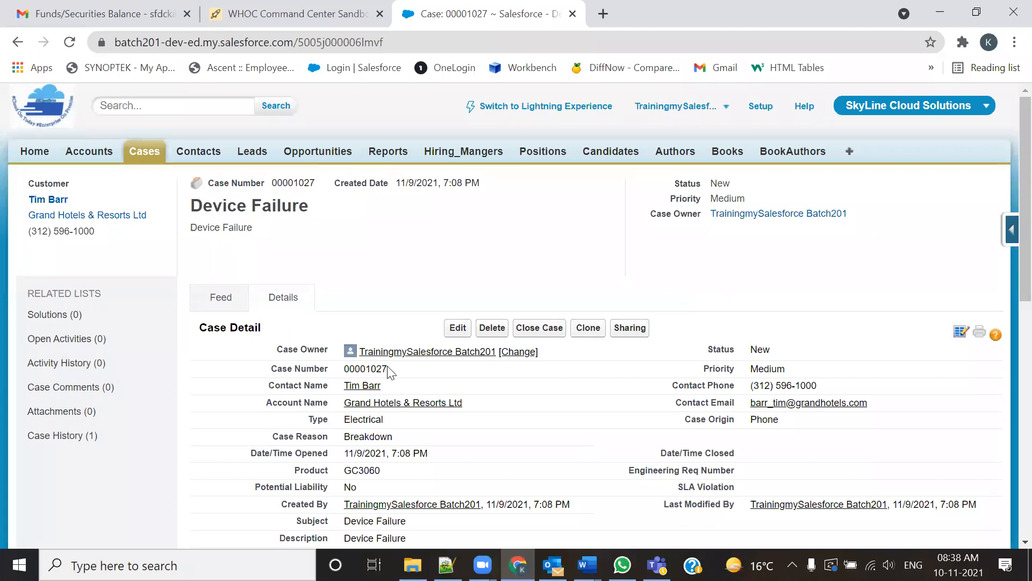
# - Open the case's contact record in a separate browser tab and examine the contact's email address
pyautogui.middleClick(352, 387)
pyautogui.click(651, 6)
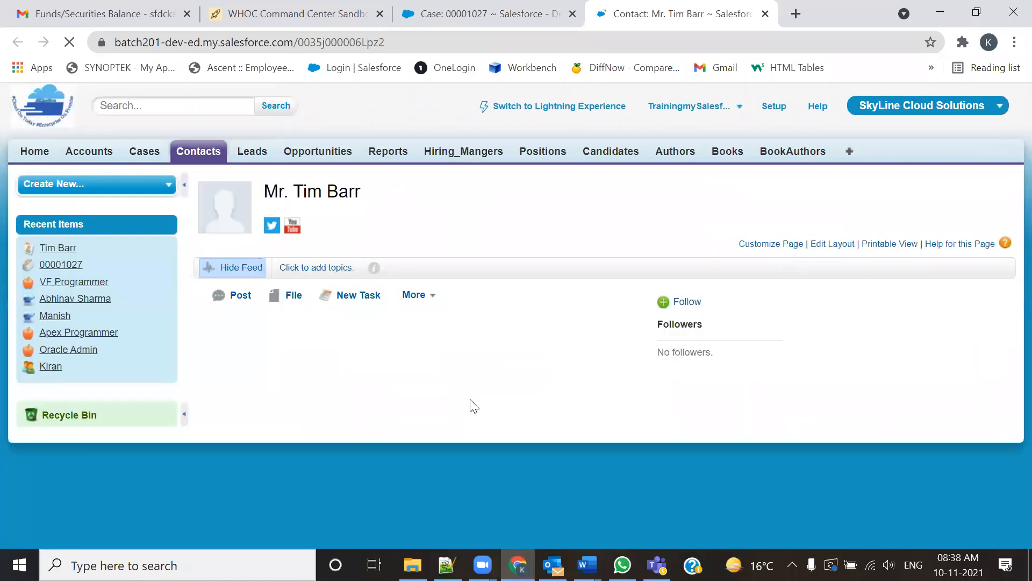
pyautogui.hotkey('ctrl', 'shift', 'Tab')
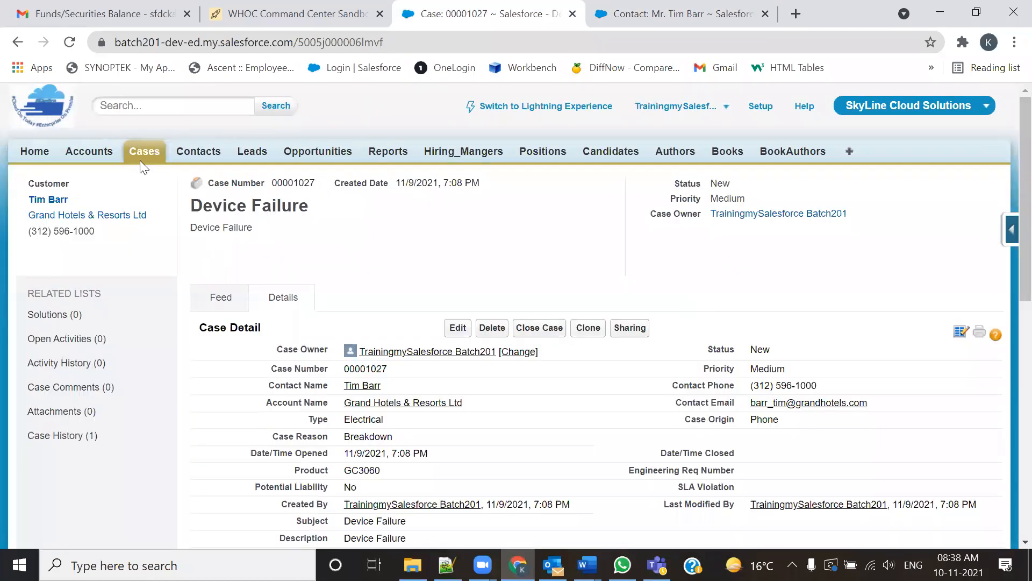
pyautogui.click(703, 22)
pyautogui.scroll(-3, 532, 383)
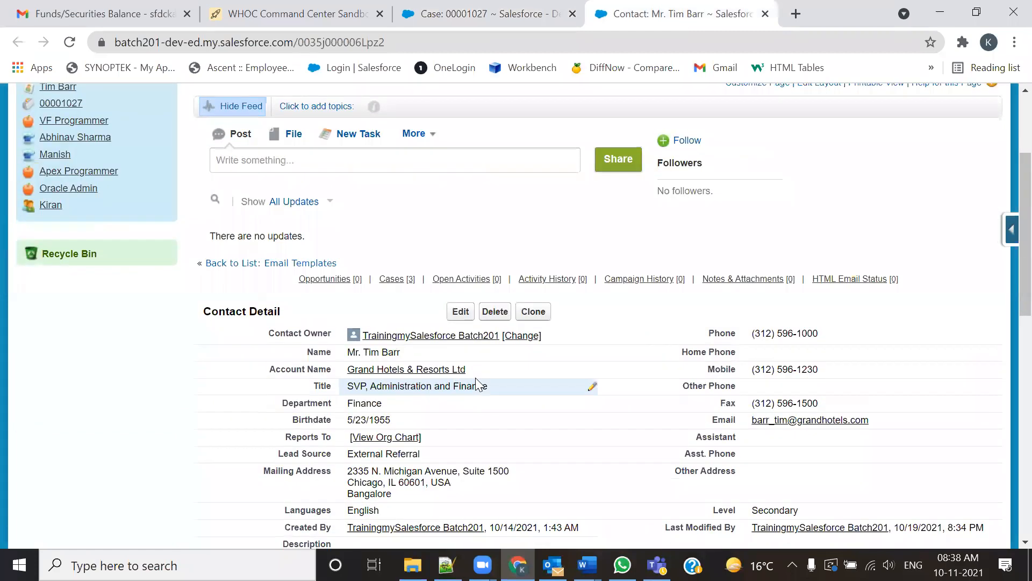
pyautogui.scroll(-2, 535, 379)
pyautogui.moveTo(870, 342); pyautogui.dragTo(753, 342)
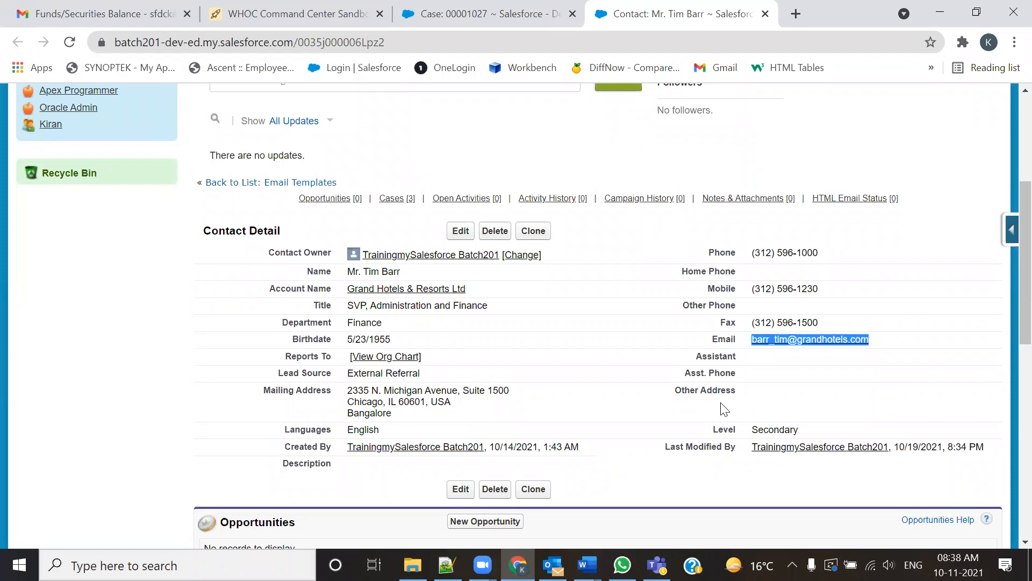
# - Return to the saved Device Failure case and review its case detail fields
pyautogui.click(484, 14)
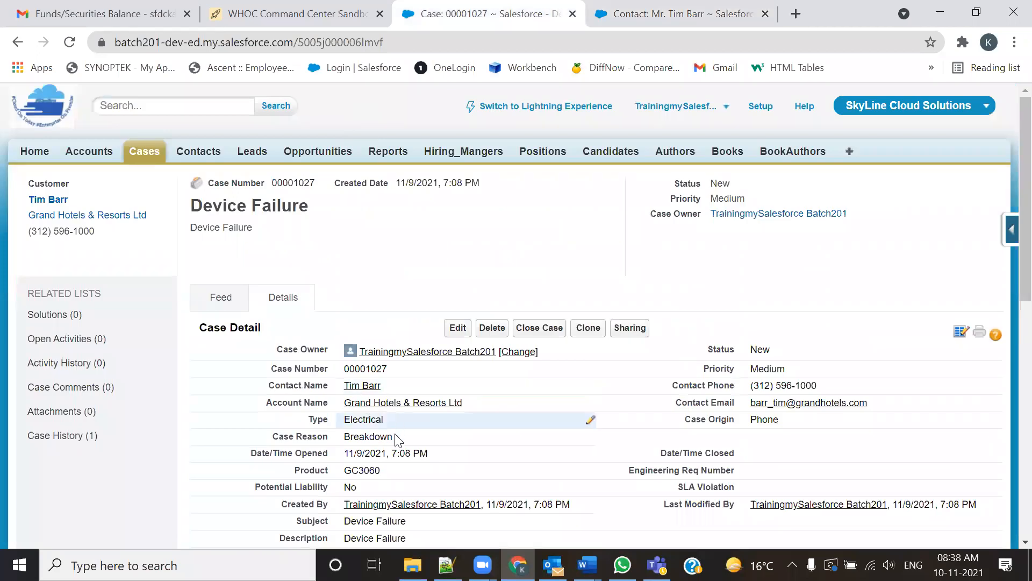
pyautogui.scroll(-1, 395, 408)
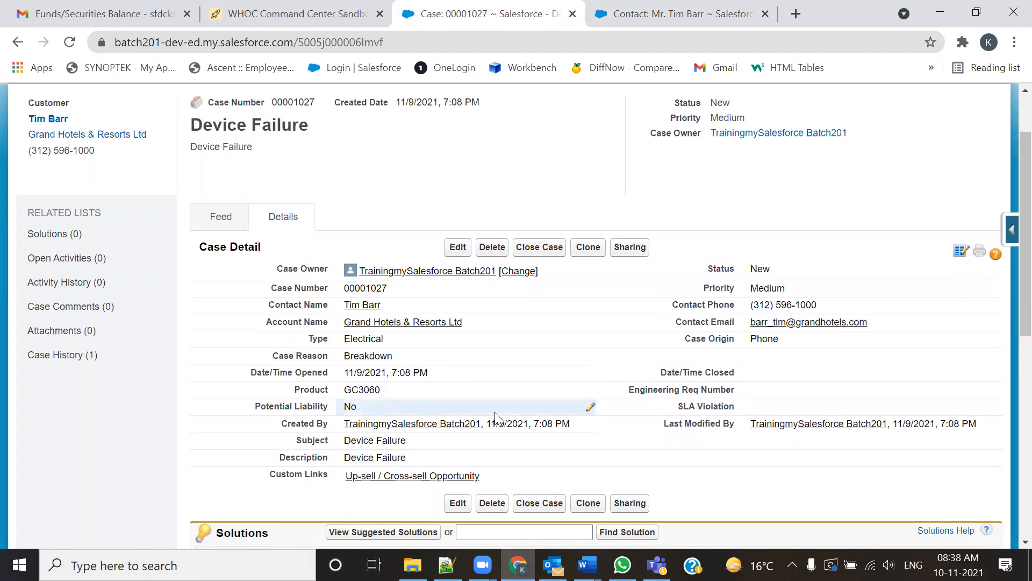
pyautogui.scroll(-1, 433, 398)
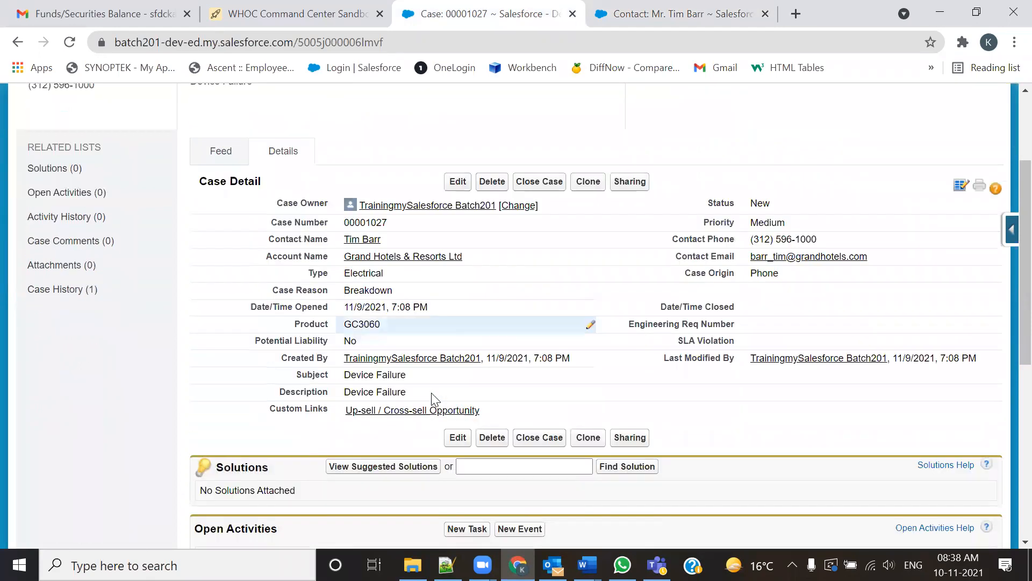
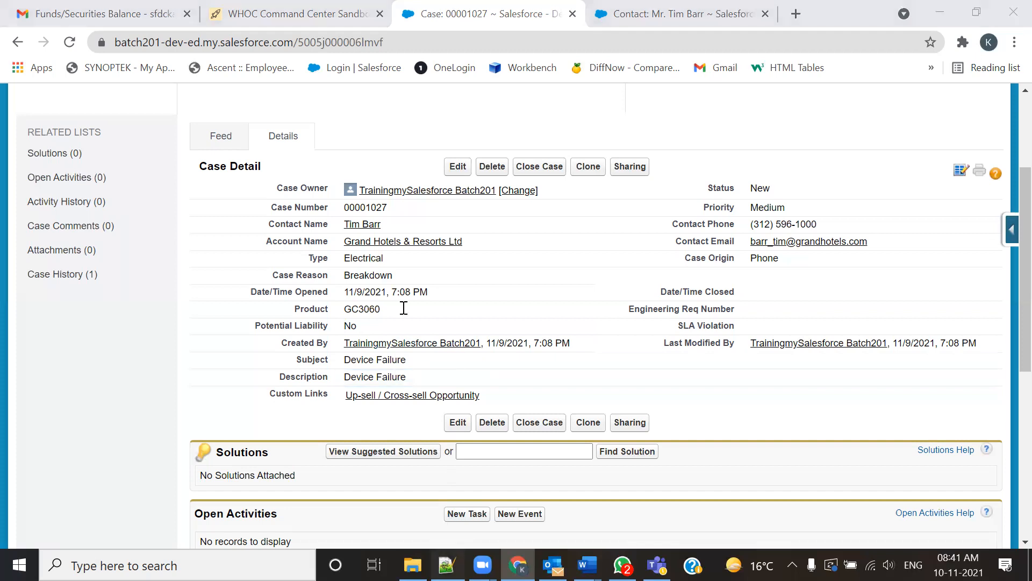
# - Switch to the 201-Admin.txt notes in Notepad++ and review the email subject of the plain text template use case
pyautogui.hotkey('alt', 'Tab')
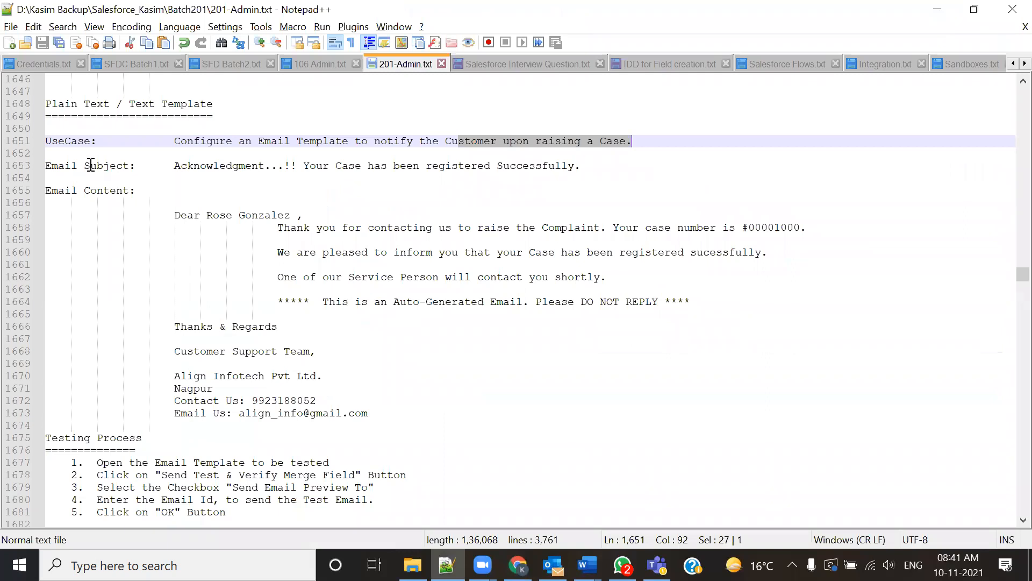
pyautogui.moveTo(136, 166); pyautogui.dragTo(40, 159)
pyautogui.moveTo(138, 192)
pyautogui.mouseDown()
pyautogui.moveTo(45, 192)
pyautogui.moveTo(47, 170)
pyautogui.moveTo(143, 192)
pyautogui.mouseUp()
pyautogui.click(88, 202)
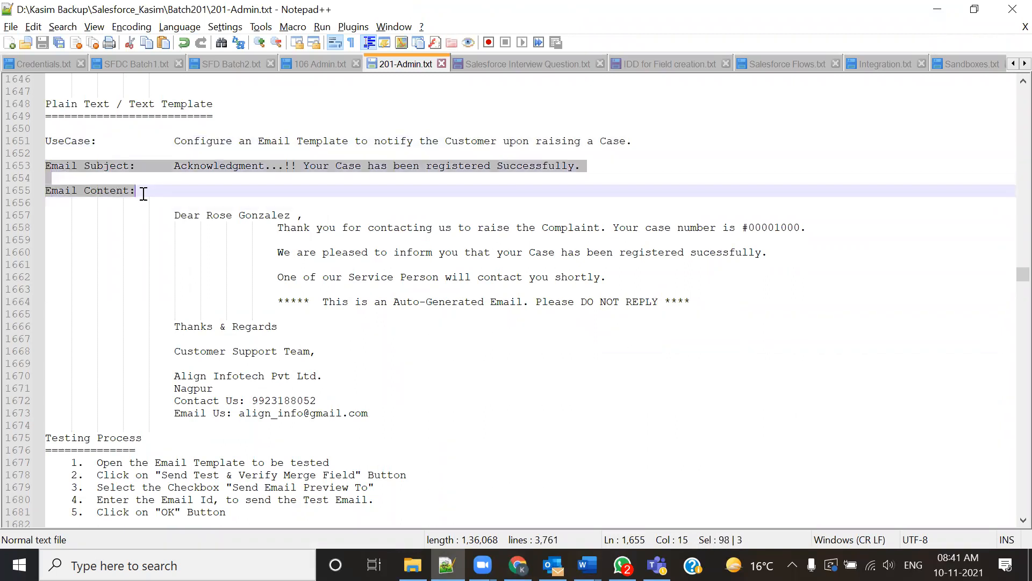
pyautogui.click(130, 192)
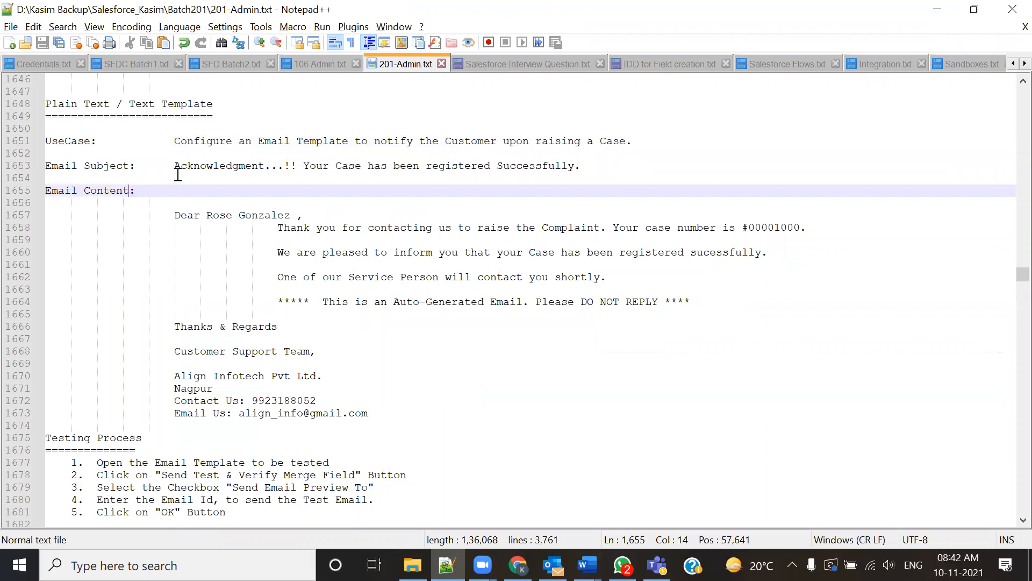
pyautogui.moveTo(175, 166); pyautogui.dragTo(296, 165)
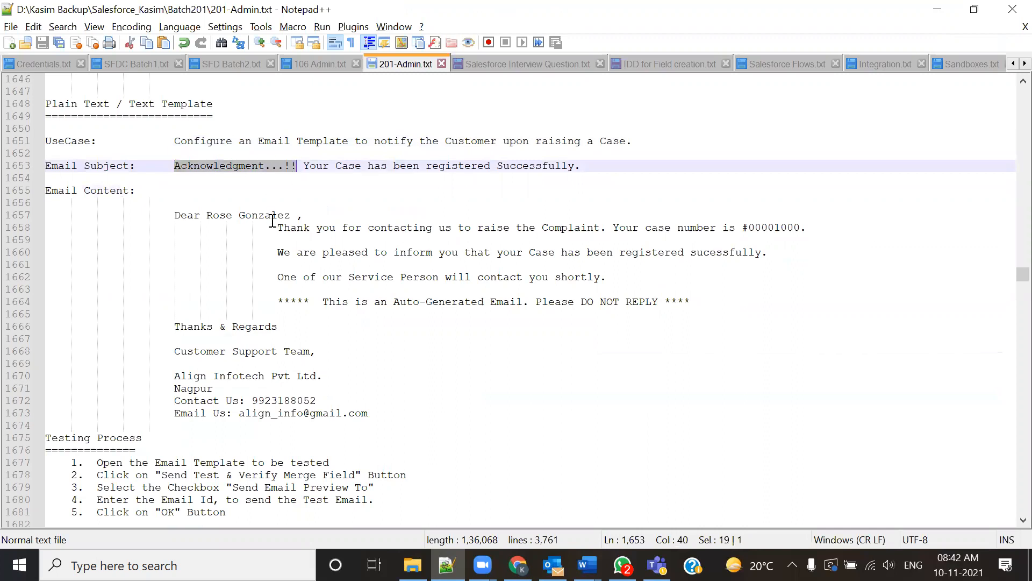
pyautogui.click(304, 206)
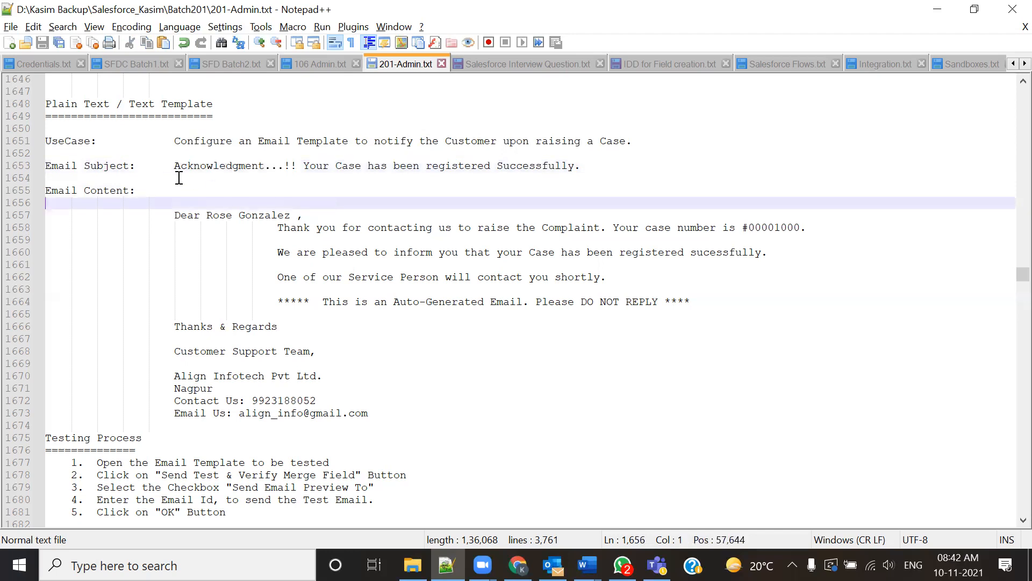
pyautogui.moveTo(173, 166); pyautogui.dragTo(580, 165)
pyautogui.click(329, 215)
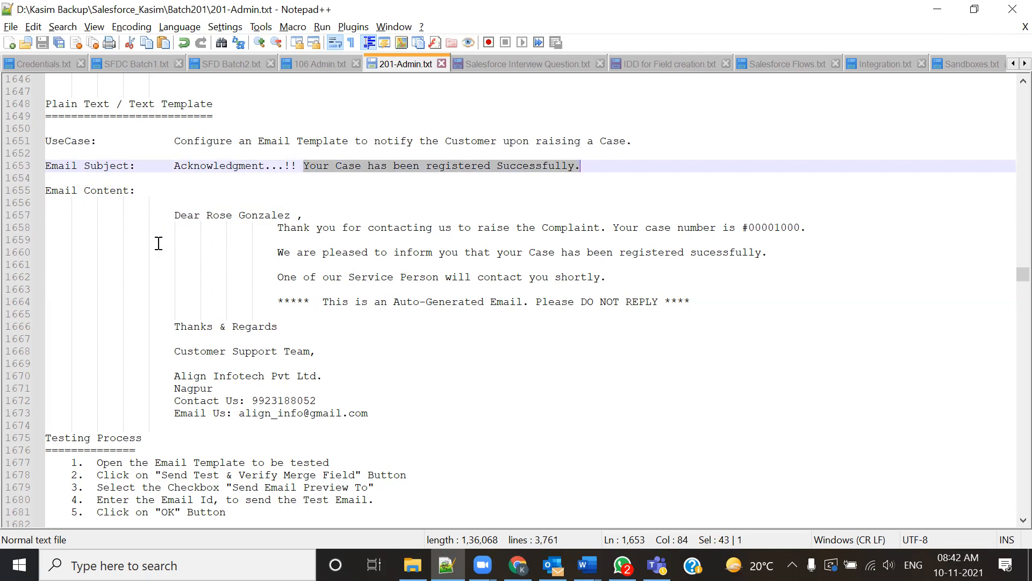
# - Review the sample email content in the notes, from the greeting and case number line to the closing signature
pyautogui.moveTo(168, 218); pyautogui.dragTo(233, 215)
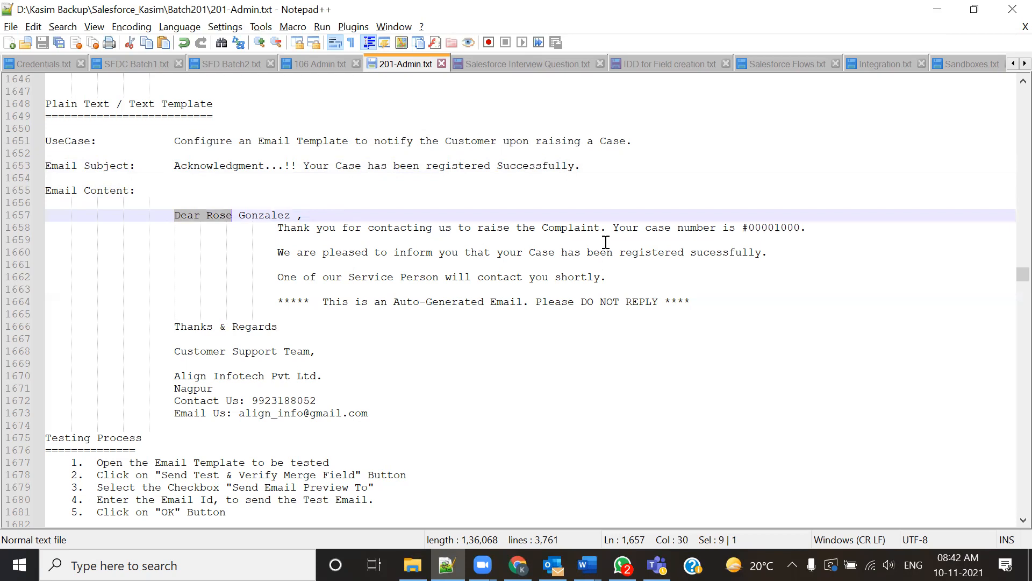
pyautogui.moveTo(619, 229); pyautogui.dragTo(810, 246)
pyautogui.click(387, 293)
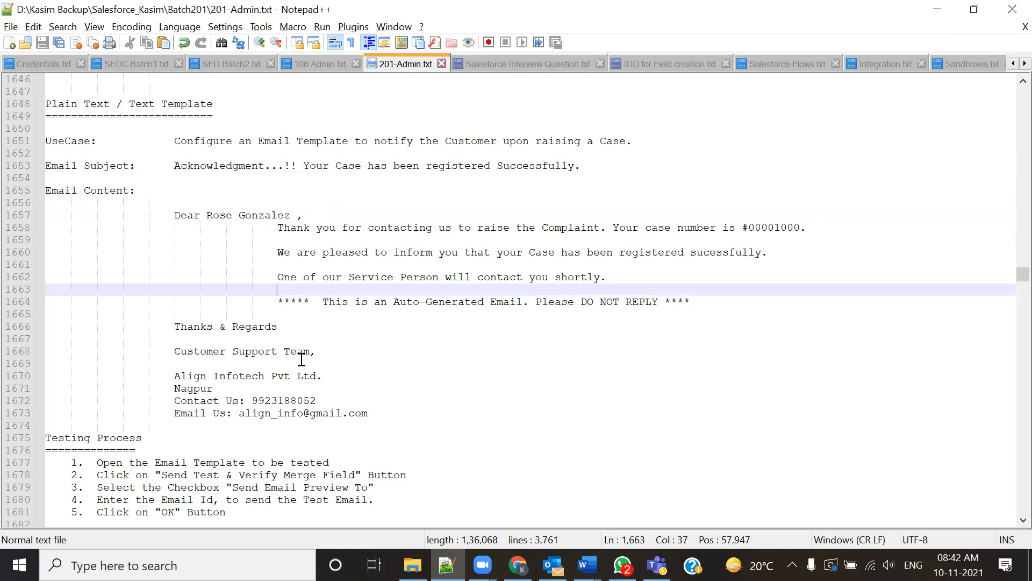
pyautogui.moveTo(278, 277); pyautogui.dragTo(556, 293)
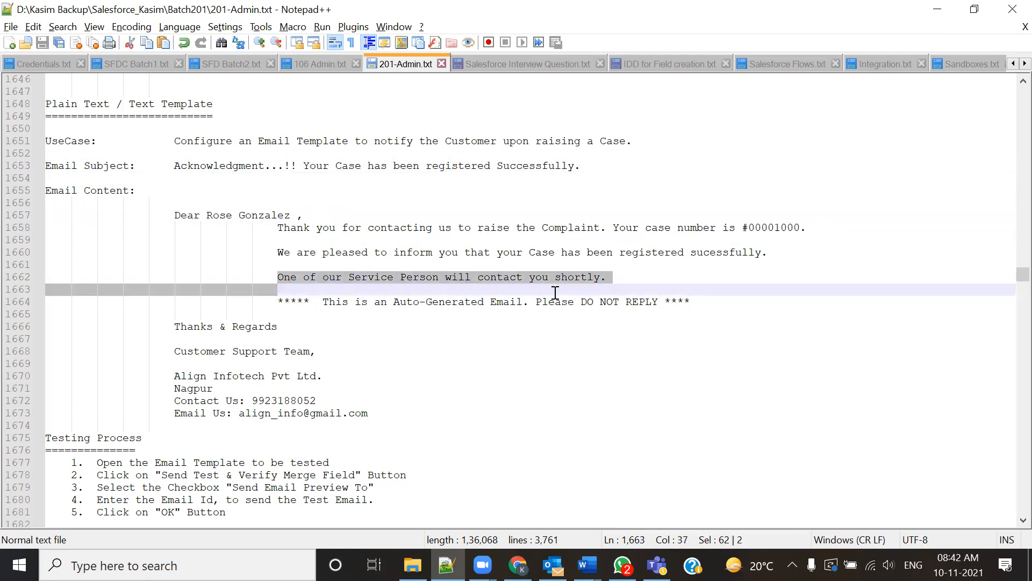
pyautogui.click(553, 353)
pyautogui.moveTo(279, 312); pyautogui.dragTo(619, 305)
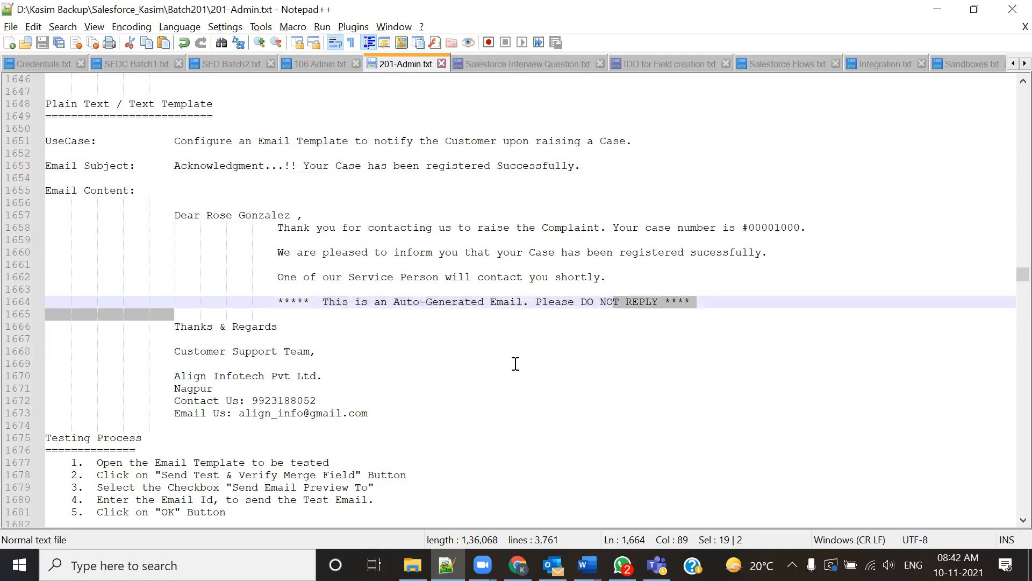
pyautogui.click(477, 375)
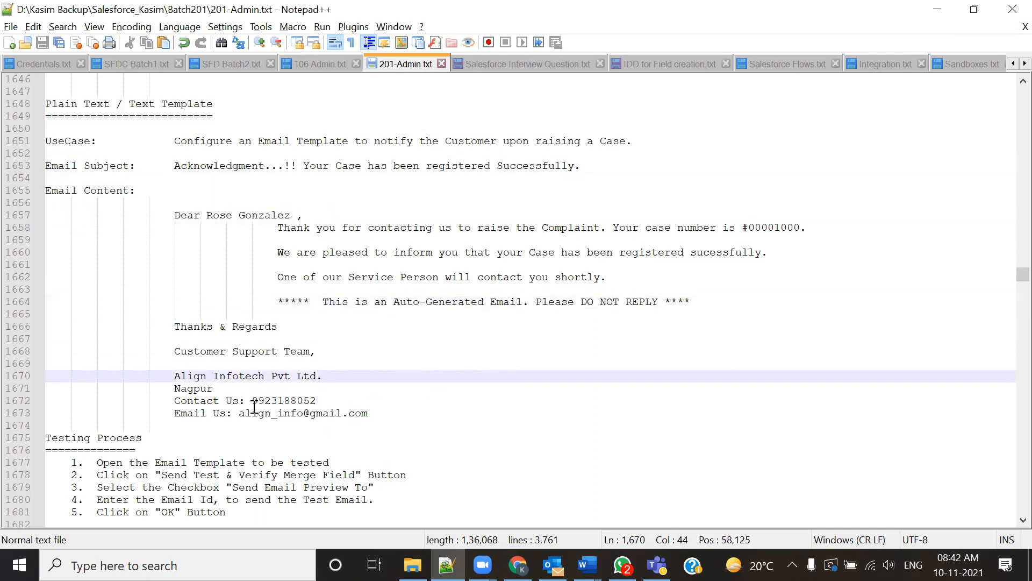
pyautogui.moveTo(173, 338); pyautogui.dragTo(341, 379)
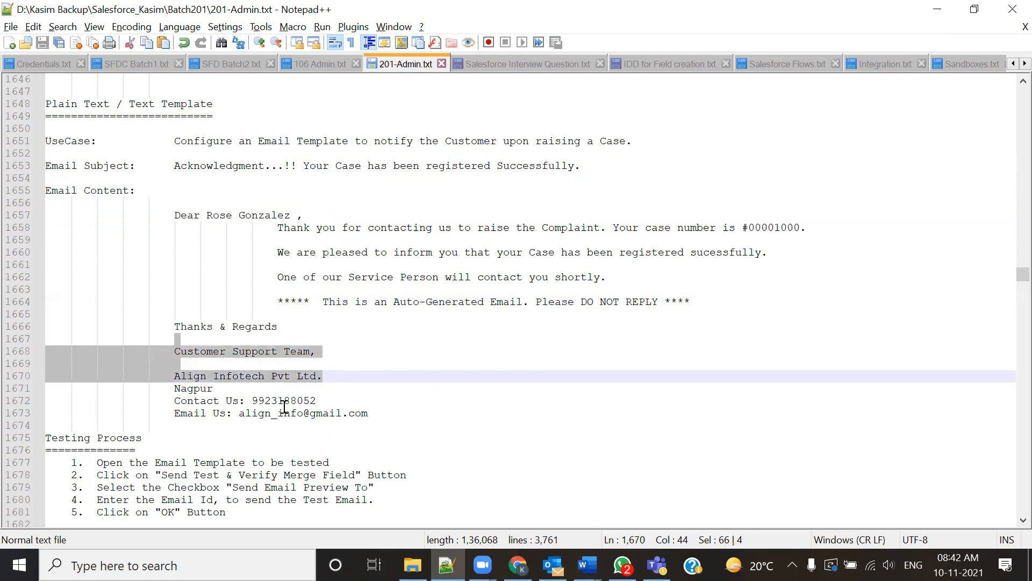
# - Change the company name in the sample email's signature to "Skyline Solution Pvt Ltd." and save the notes
pyautogui.click(266, 376)
pyautogui.moveTo(270, 376); pyautogui.dragTo(178, 376)
pyautogui.write('Skyline')
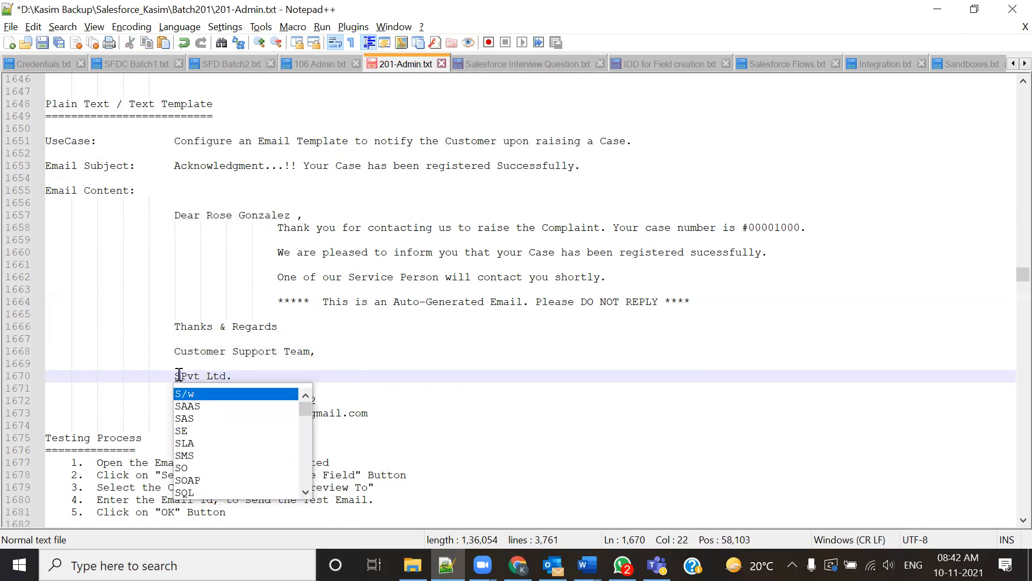
pyautogui.write(' Solution')
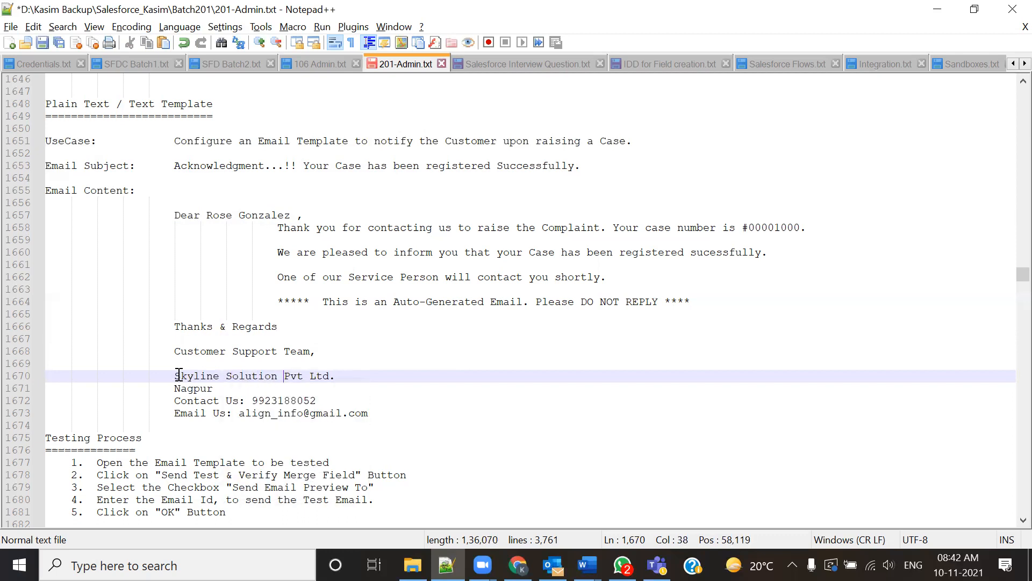
pyautogui.hotkey('ctrl', 's')
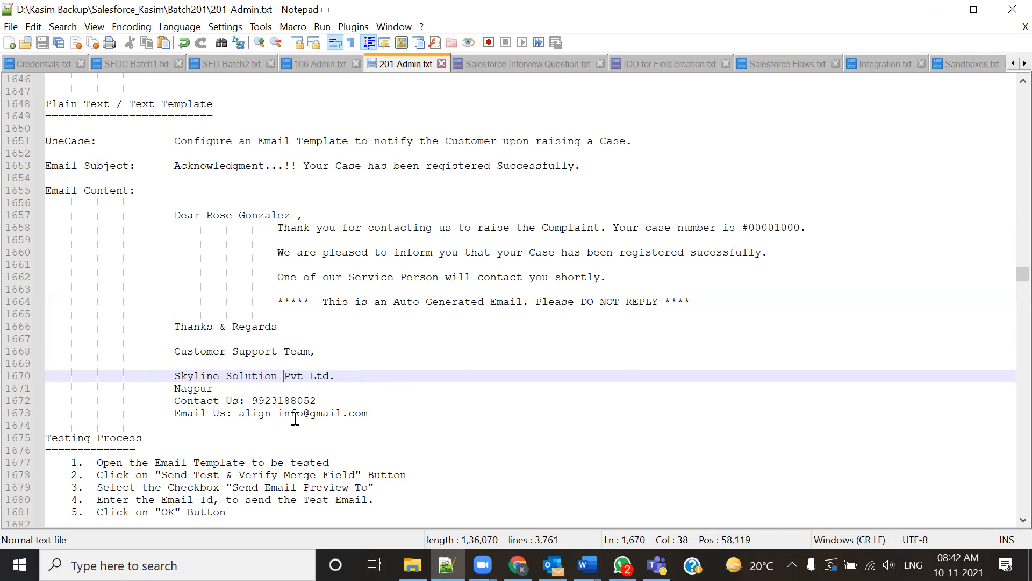
# - Update the support e-mail address in the sample signature to match the Skyline company name and save the notes
pyautogui.moveTo(282, 416); pyautogui.dragTo(300, 417)
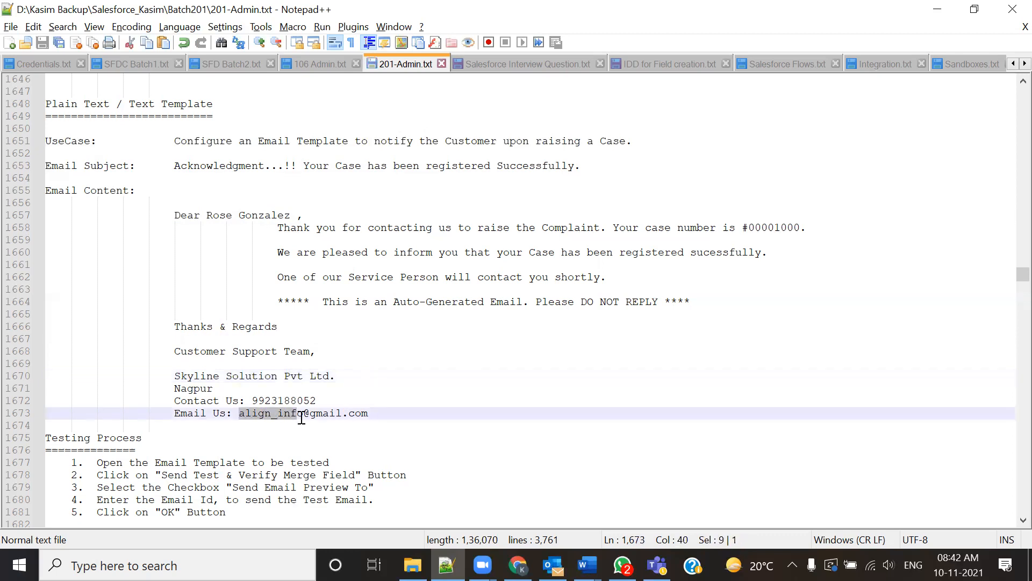
pyautogui.write('skyline')
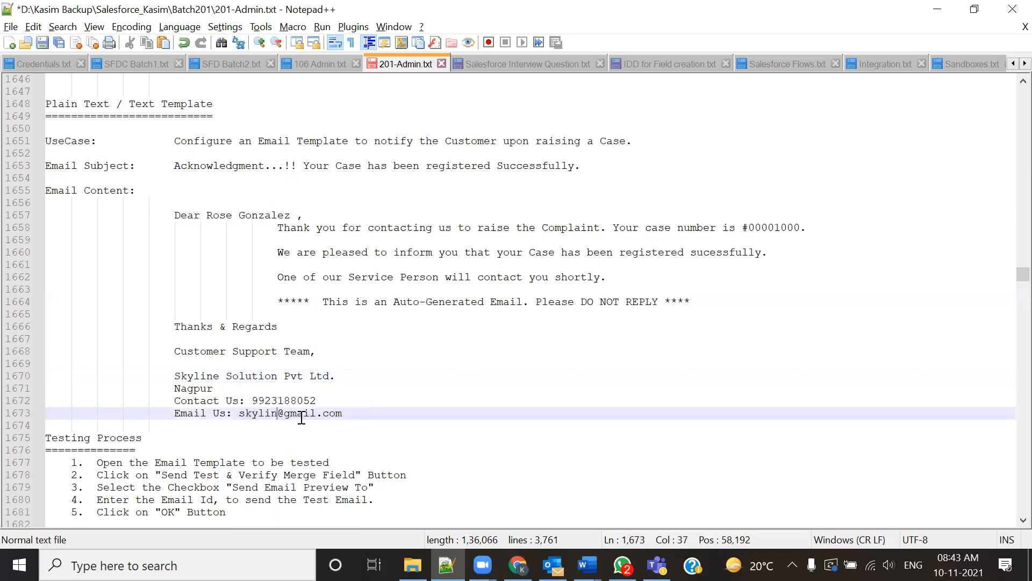
pyautogui.hotkey('ctrl', 's')
pyautogui.click(459, 407)
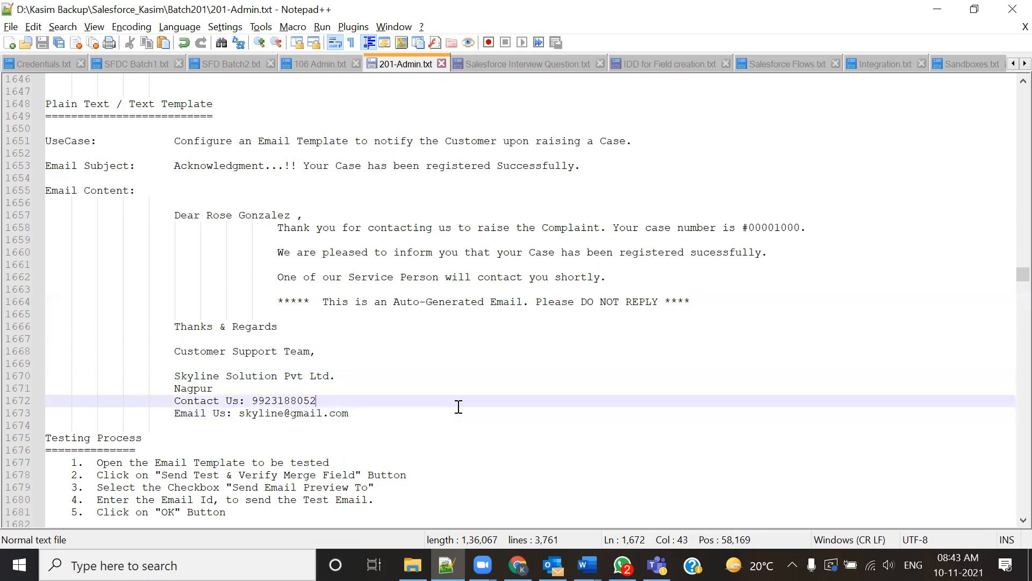
# - Highlight the sample email content from the blank line above the greeting down to the company name
pyautogui.click(177, 164)
pyautogui.click(183, 202)
pyautogui.keyDown('shift'); pyautogui.click(251, 376); pyautogui.keyUp('shift')
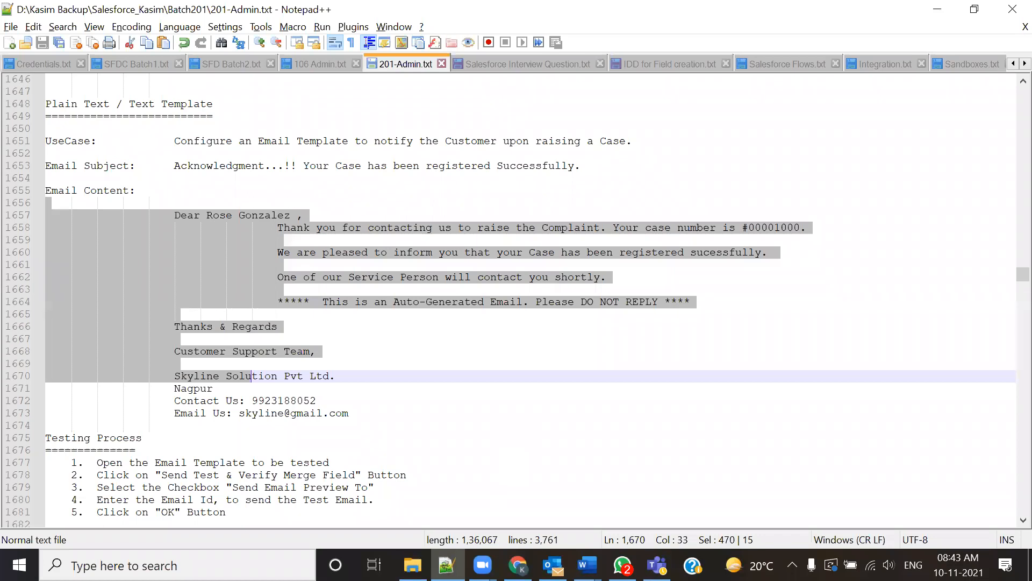
# - Switch back to Salesforce in the browser and open the Setup home page from the case record
pyautogui.hotkey('alt', 'Tab')
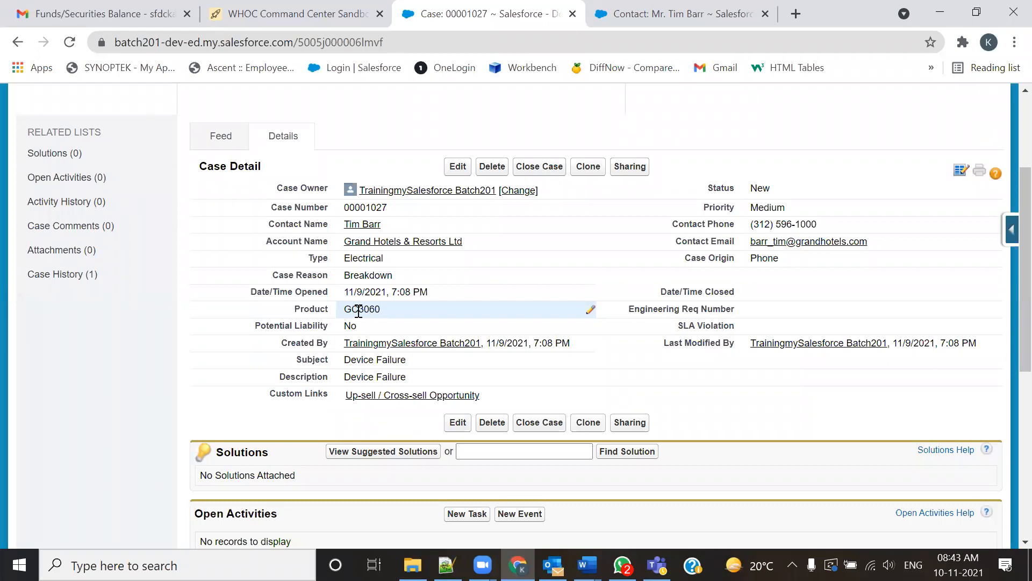
pyautogui.scroll(3, 355, 309)
pyautogui.click(772, 118)
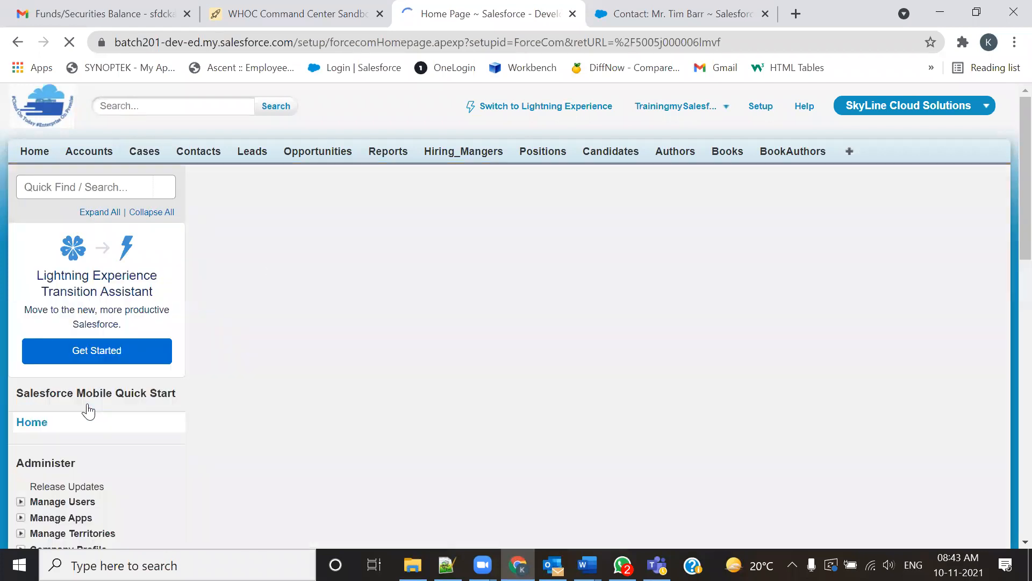
# - Open Classic Email Templates under Communication Templates and start a new template of type Text
pyautogui.scroll(-8, 36, 363)
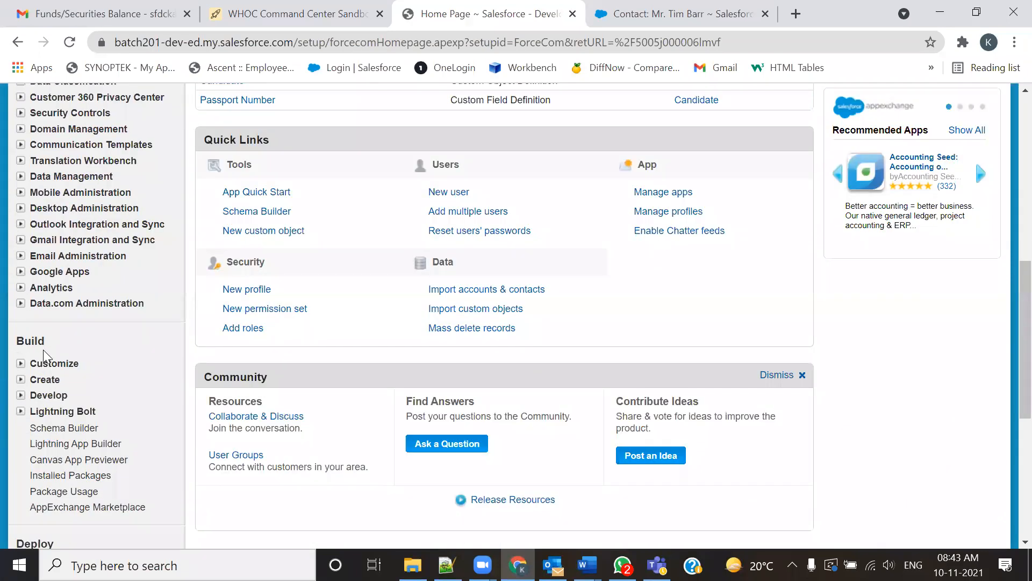
pyautogui.scroll(1, 169, 291)
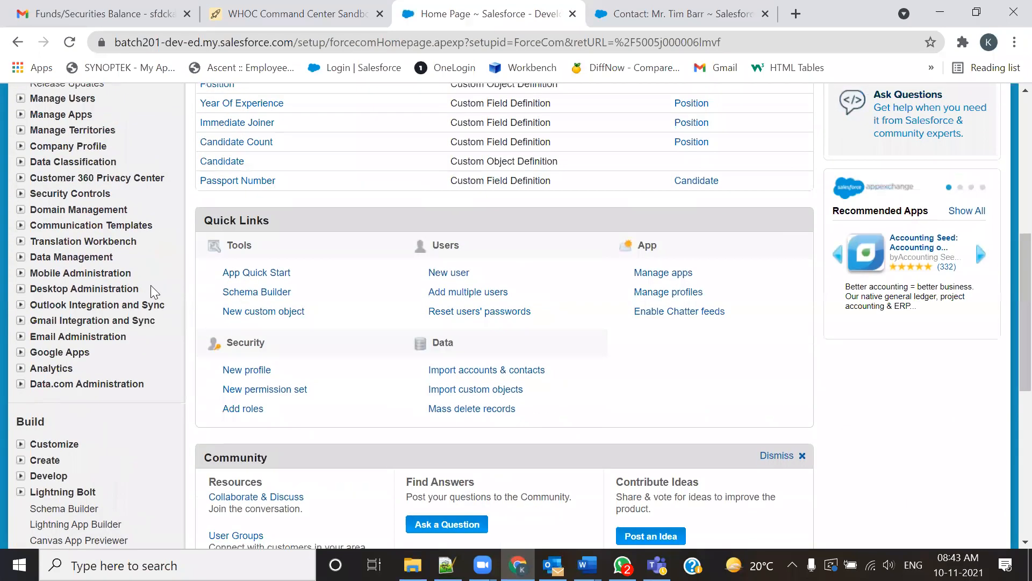
pyautogui.click(21, 227)
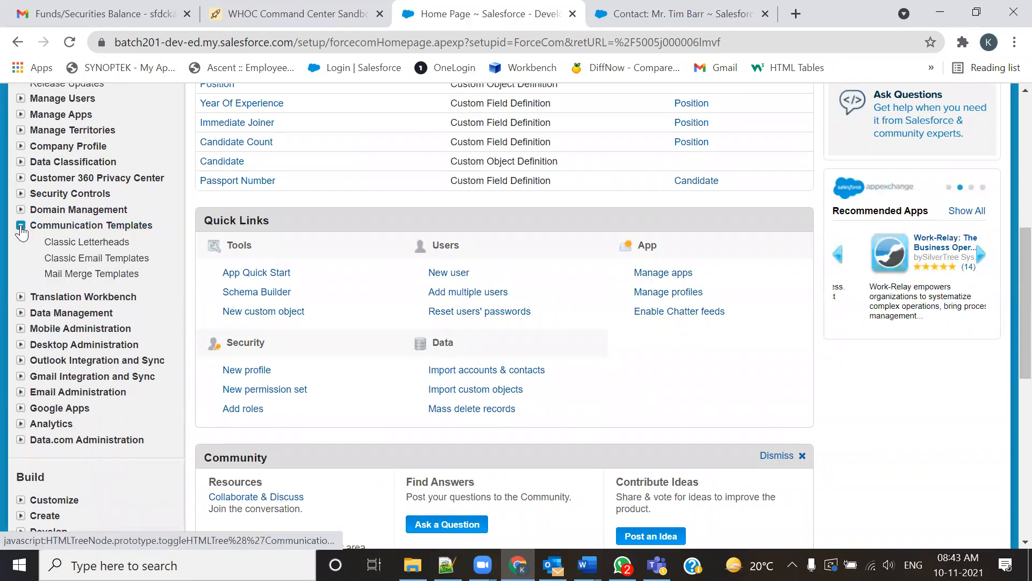
pyautogui.click(93, 262)
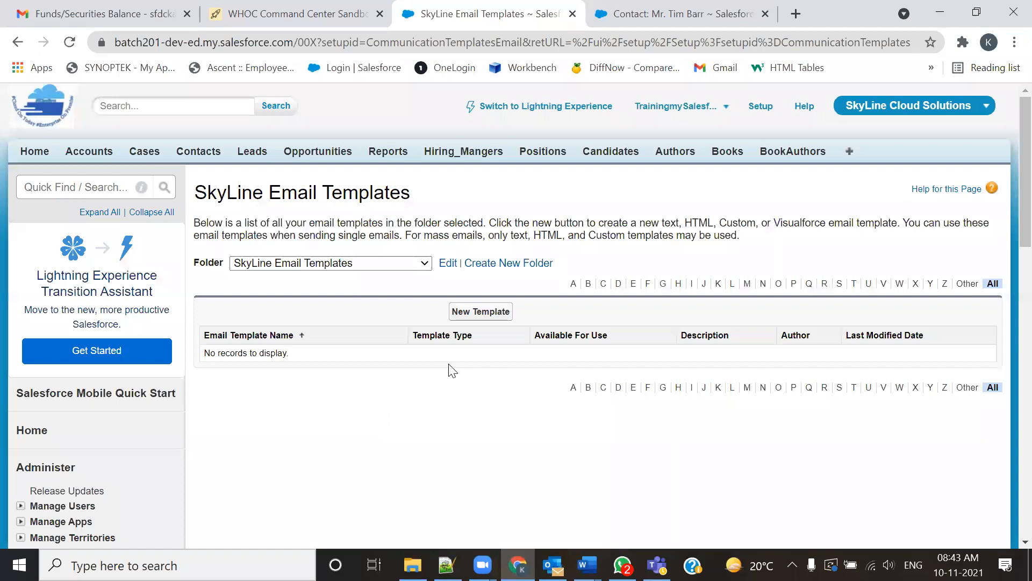
pyautogui.click(483, 320)
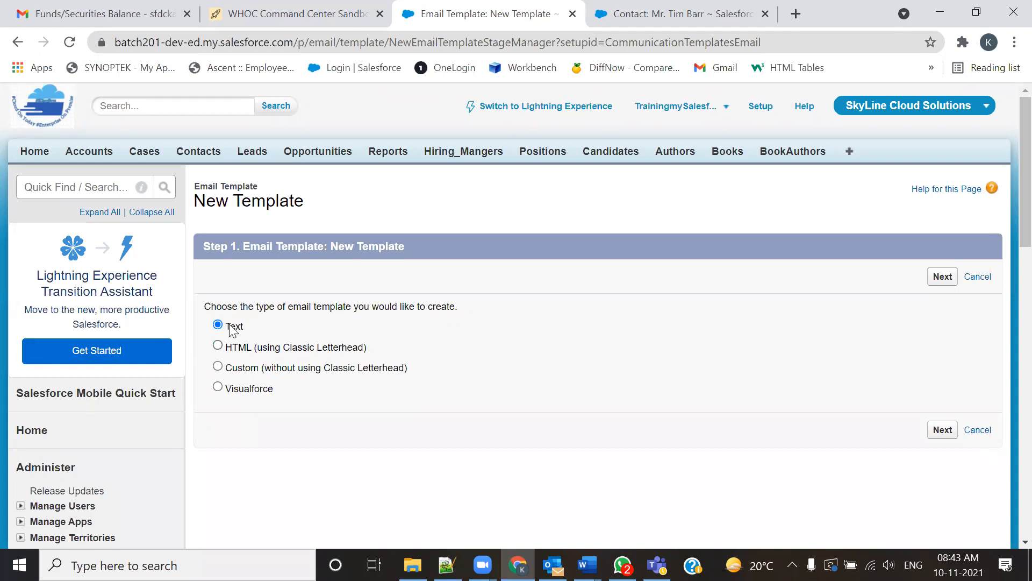
pyautogui.click(942, 276)
# - Assign the new template to the SkyLine Email Templates folder and make it available for use
pyautogui.scroll(-3, 622, 414)
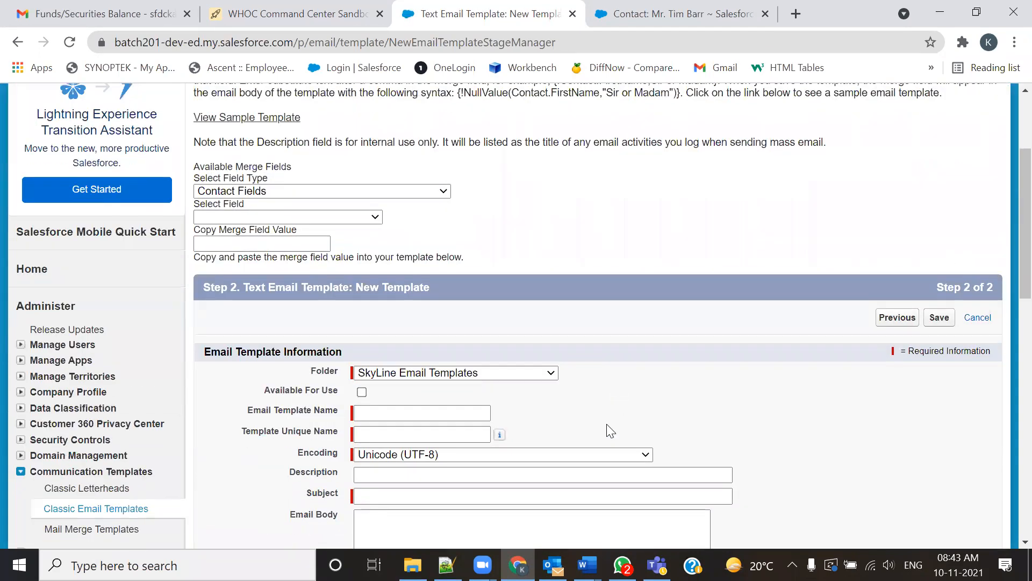
pyautogui.scroll(-3, 609, 429)
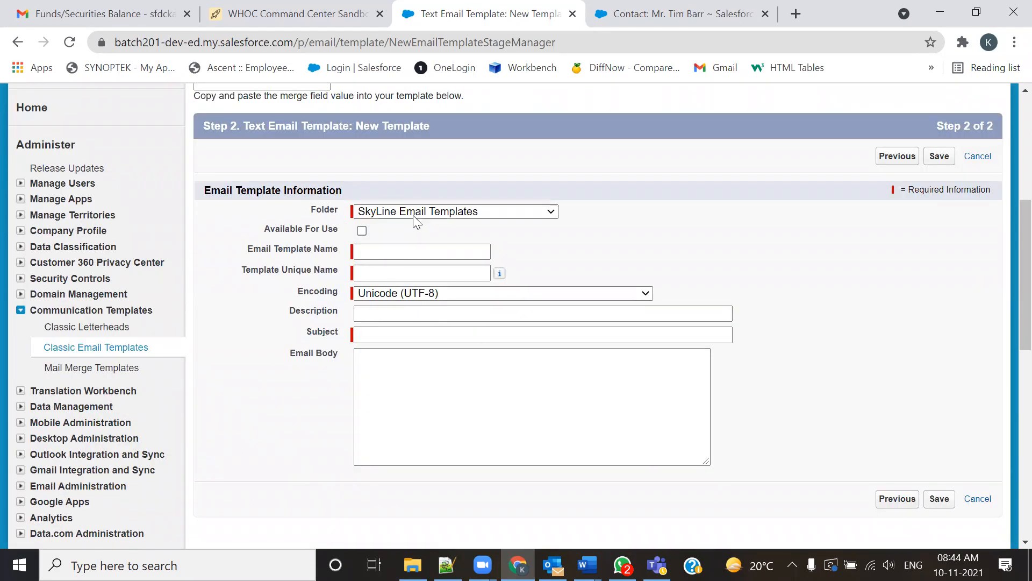
pyautogui.click(492, 212)
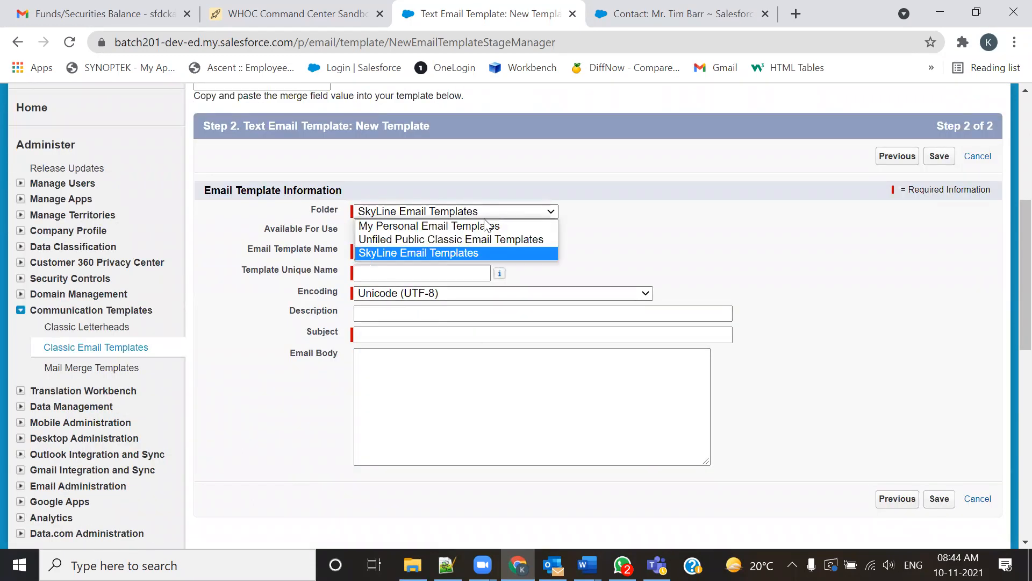
pyautogui.click(414, 254)
pyautogui.click(362, 231)
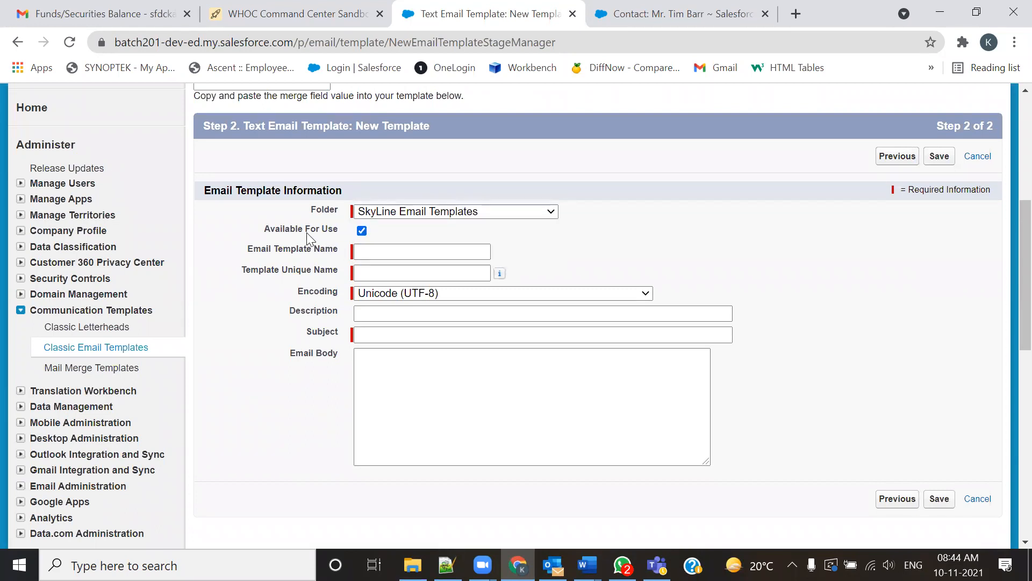
pyautogui.moveTo(255, 231); pyautogui.dragTo(328, 234)
pyautogui.click(318, 245)
pyautogui.click(362, 232)
pyautogui.click(362, 232)
# - Fill in the email template name with the suggested New Case Registration notification entry and let the template unique name derive from it
pyautogui.click(411, 274)
pyautogui.click(363, 256)
pyautogui.write('New Case')
pyautogui.press('Down')
pyautogui.press('Return')
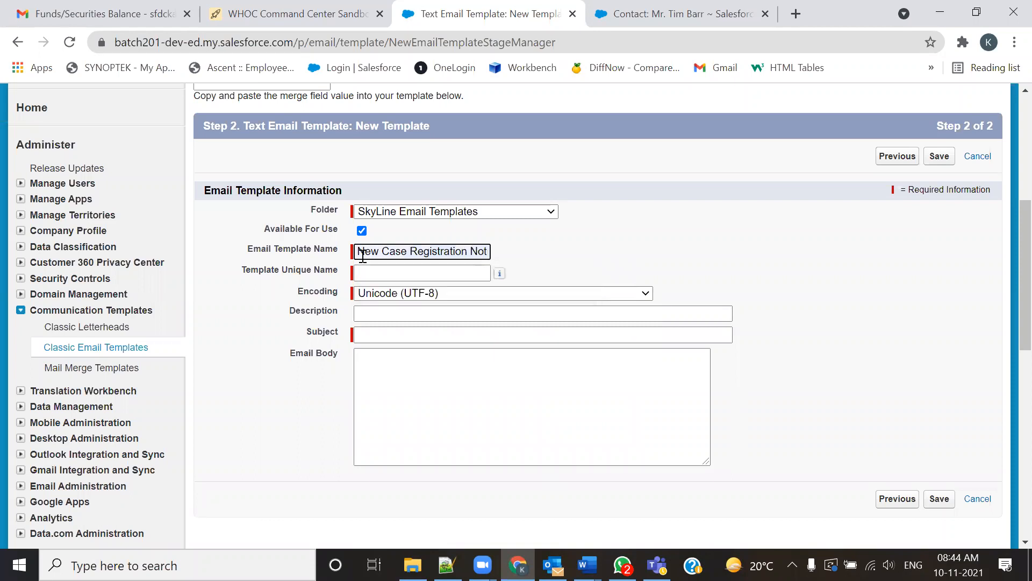
pyautogui.press('Tab')
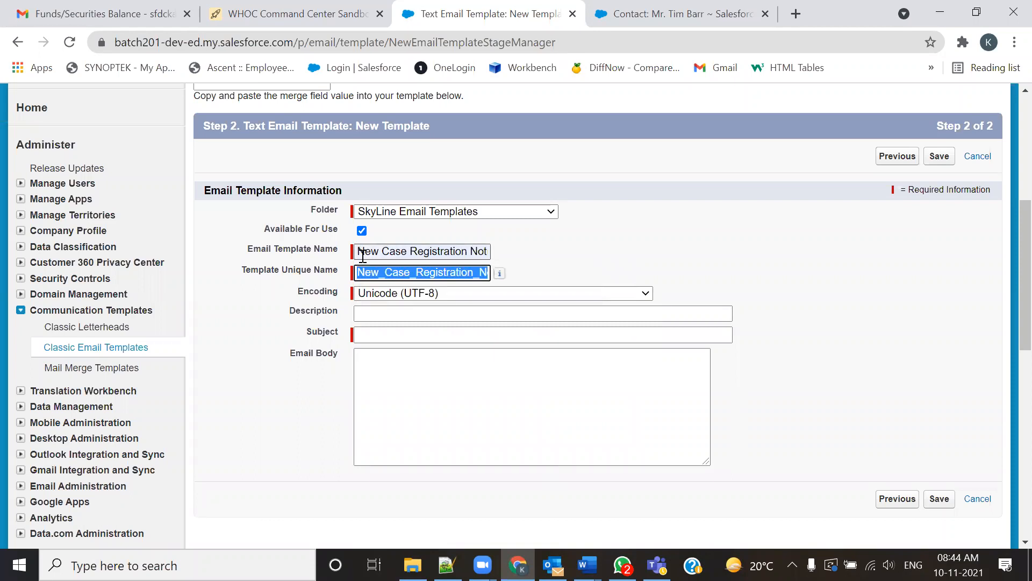
pyautogui.click(363, 254)
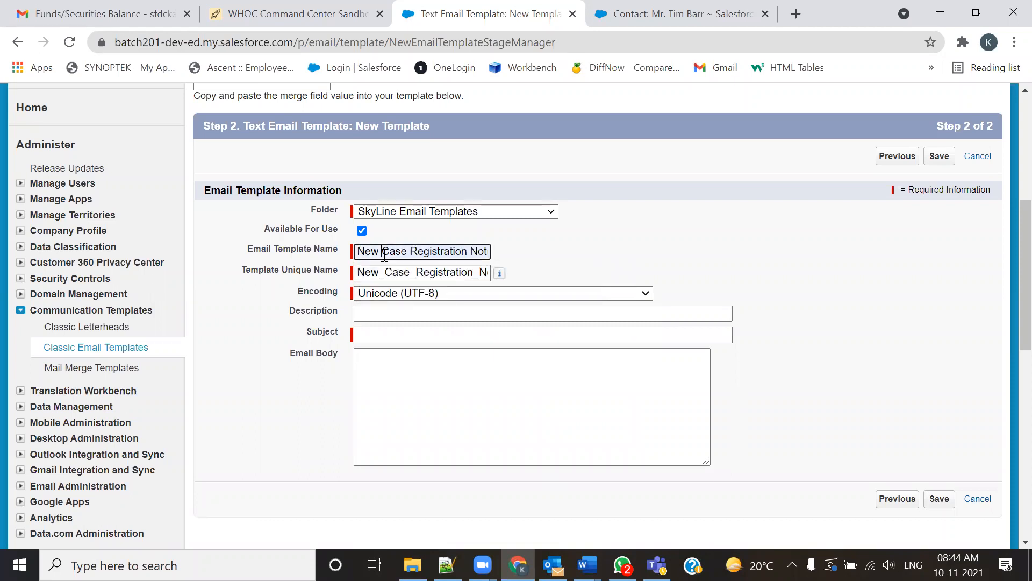
pyautogui.hotkey('ctrl', 'a')
# - Set the template description to "New Case Registration Notification Template"
pyautogui.click(403, 312)
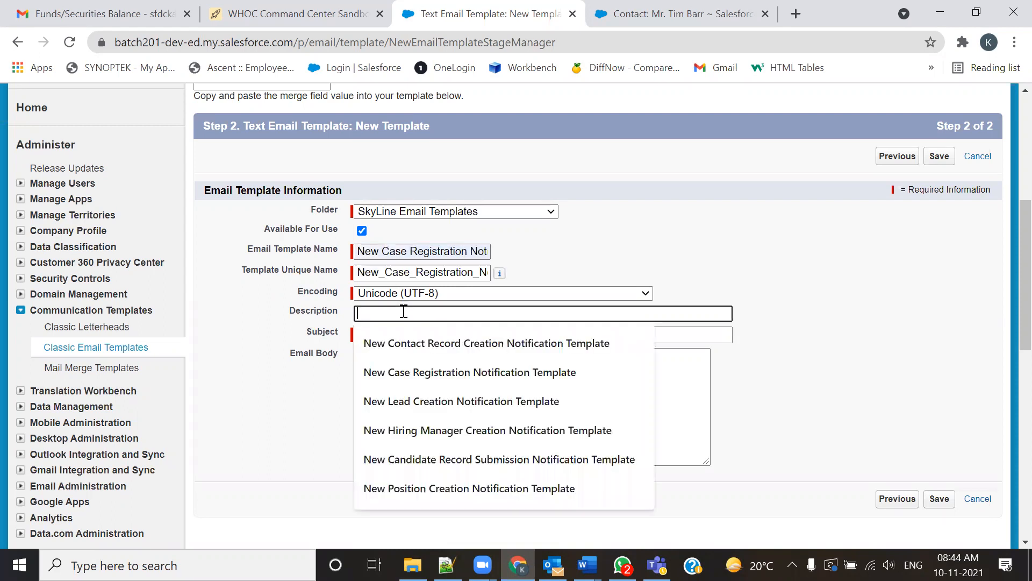
pyautogui.press('Down')
pyautogui.press('Down')
pyautogui.press('Return')
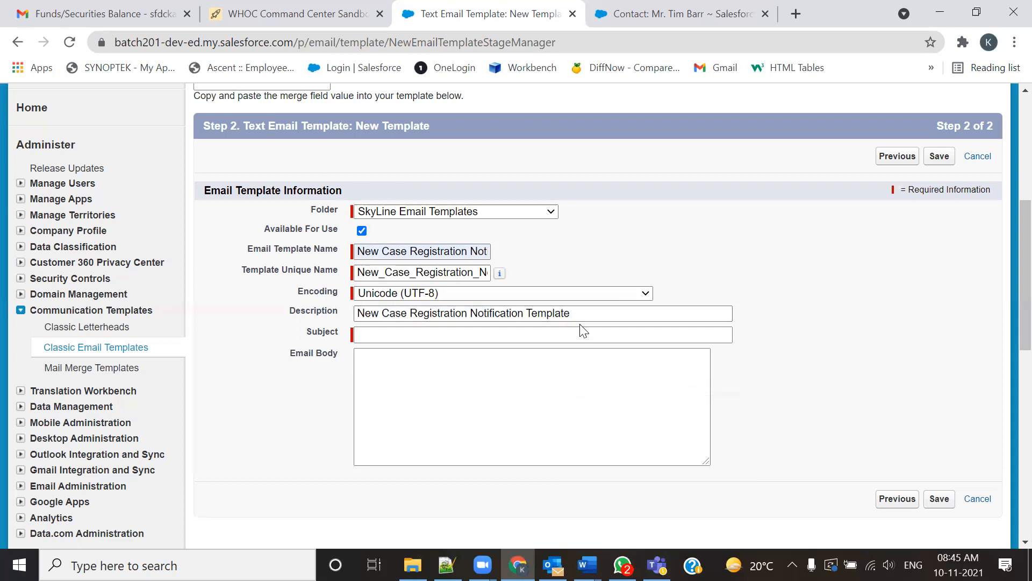
# - Examine the wording of the template description part by part
pyautogui.moveTo(569, 314); pyautogui.dragTo(357, 315)
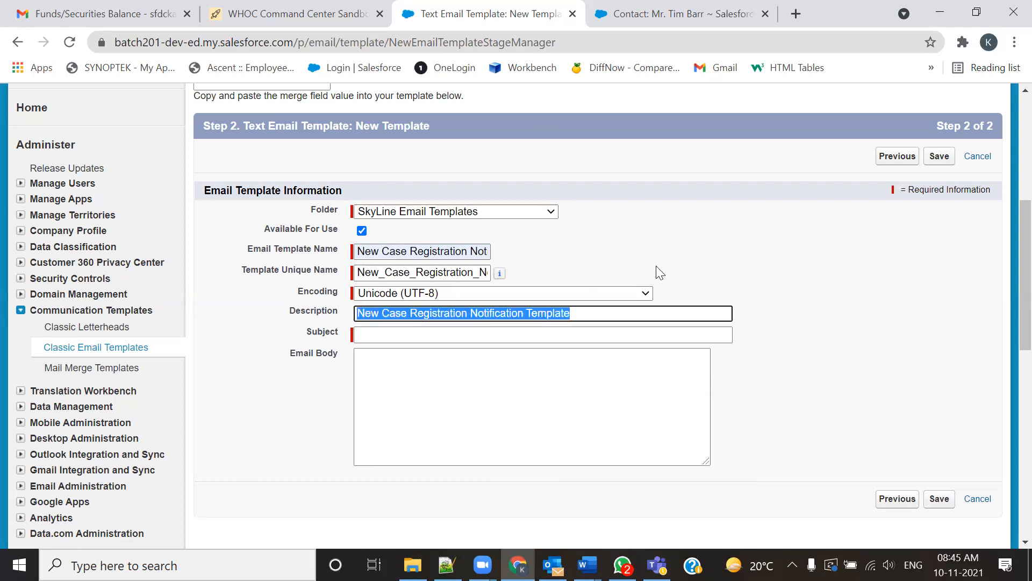
pyautogui.click(516, 380)
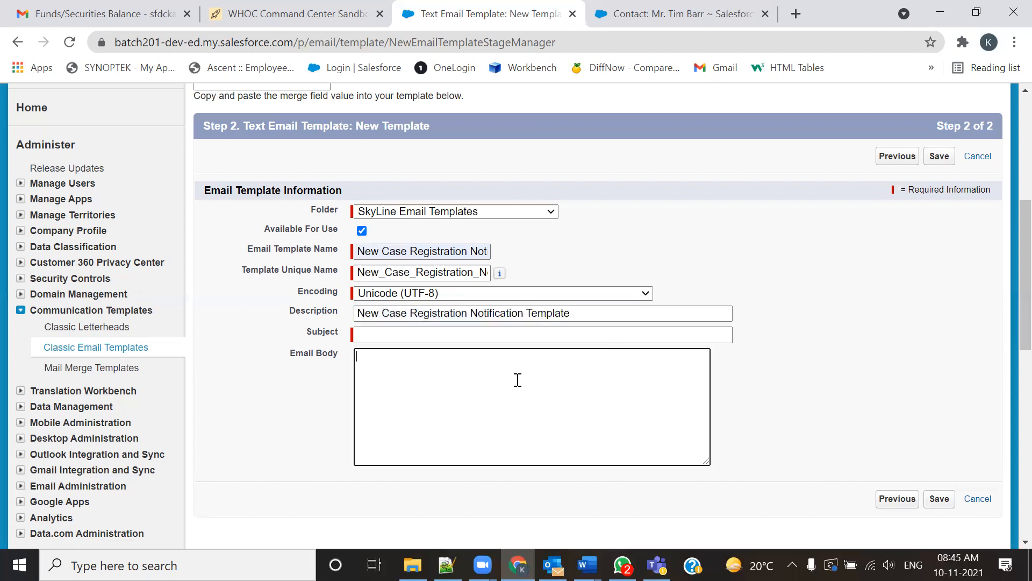
pyautogui.click(359, 313)
pyautogui.moveTo(367, 314); pyautogui.dragTo(404, 320)
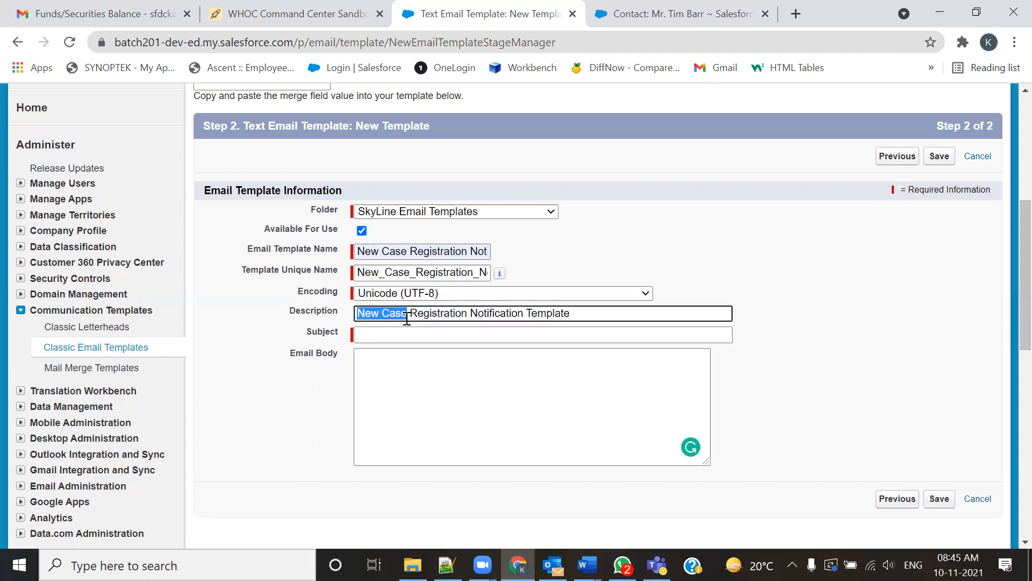
pyautogui.doubleClick(438, 317)
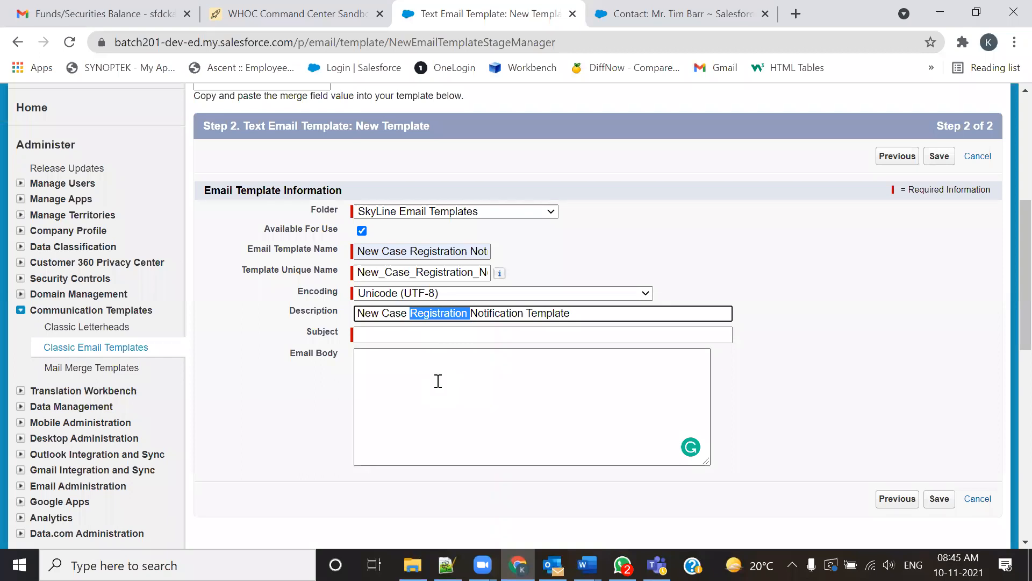
pyautogui.doubleClick(502, 311)
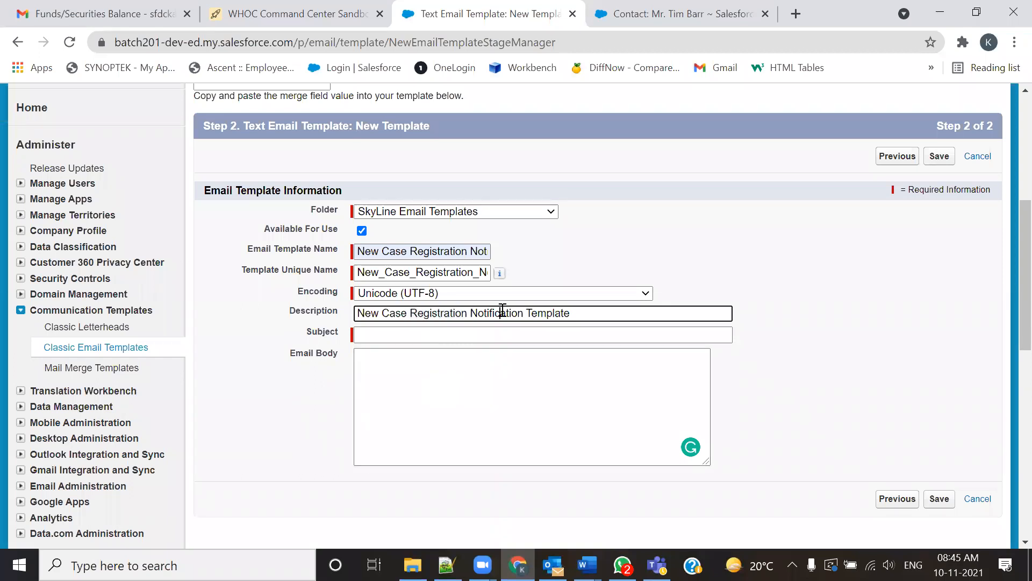
pyautogui.doubleClick(540, 315)
pyautogui.click(472, 312)
pyautogui.moveTo(578, 307); pyautogui.dragTo(360, 316)
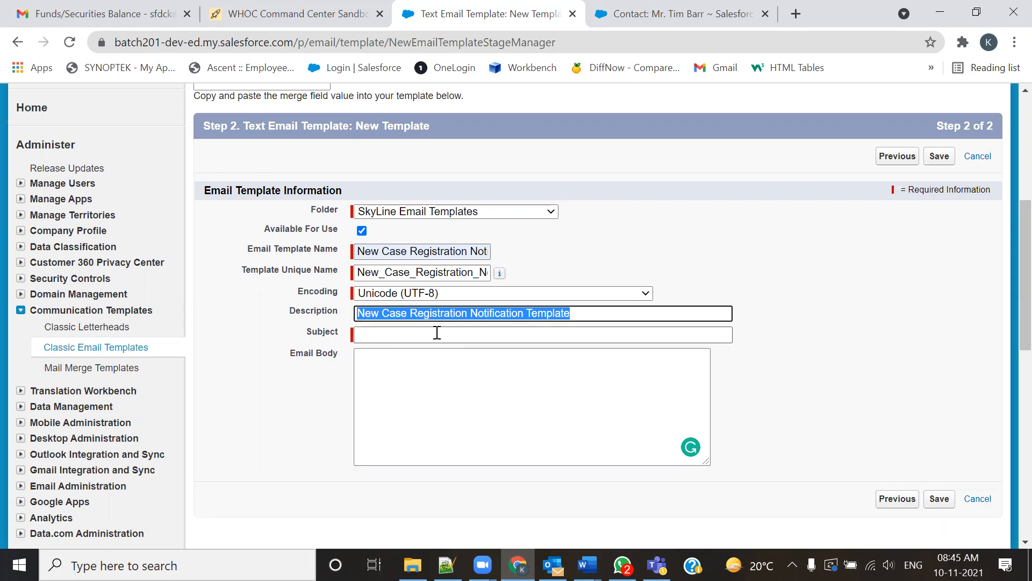
# - Copy "Acknowledgment...!! Your Case has been registered Successfully." from the Notepad++ notes into the template's Subject in the browser
pyautogui.hotkey('alt', 'Tab')
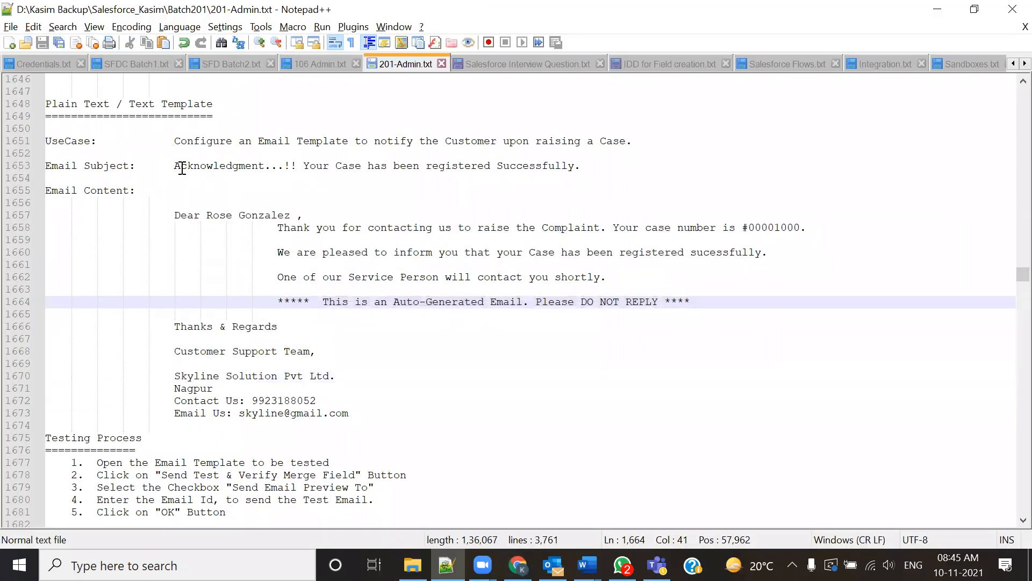
pyautogui.moveTo(175, 167); pyautogui.dragTo(478, 166)
pyautogui.click(406, 228)
pyautogui.moveTo(174, 166); pyautogui.dragTo(582, 167)
pyautogui.hotkey('ctrl', 'c')
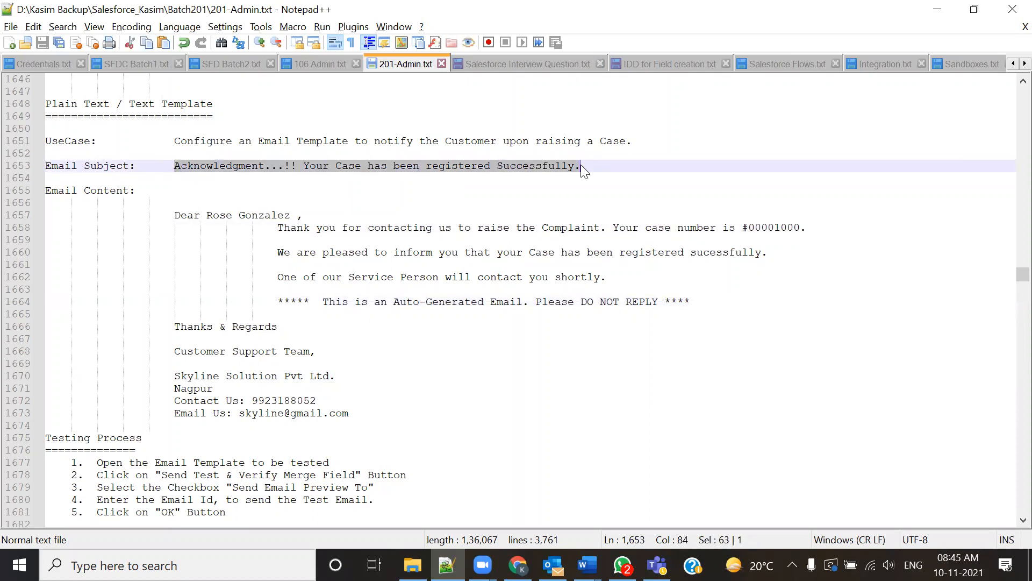
pyautogui.hotkey('alt', 'Tab')
pyautogui.click(435, 333)
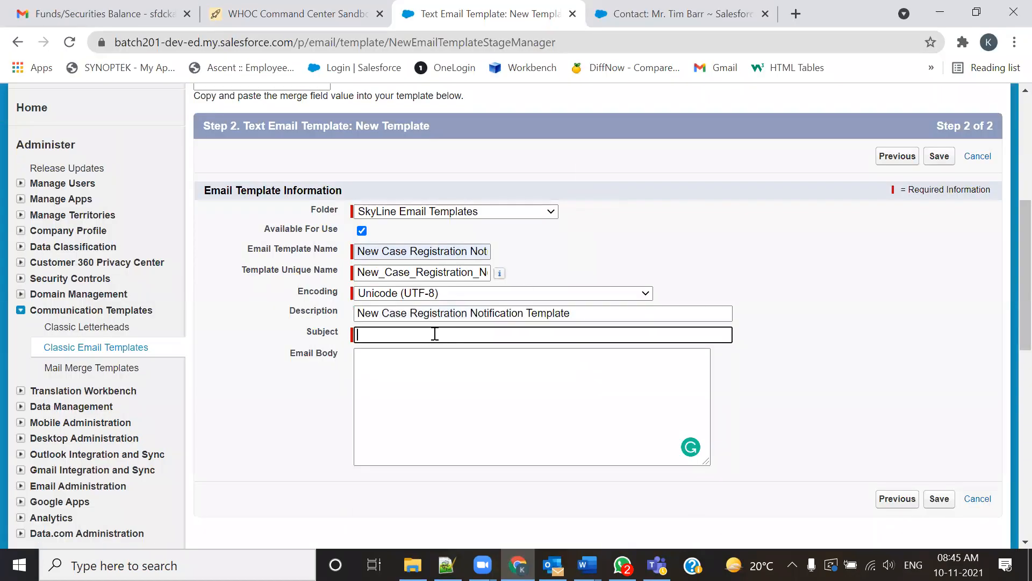
pyautogui.hotkey('ctrl', 'v')
pyautogui.press('Escape')
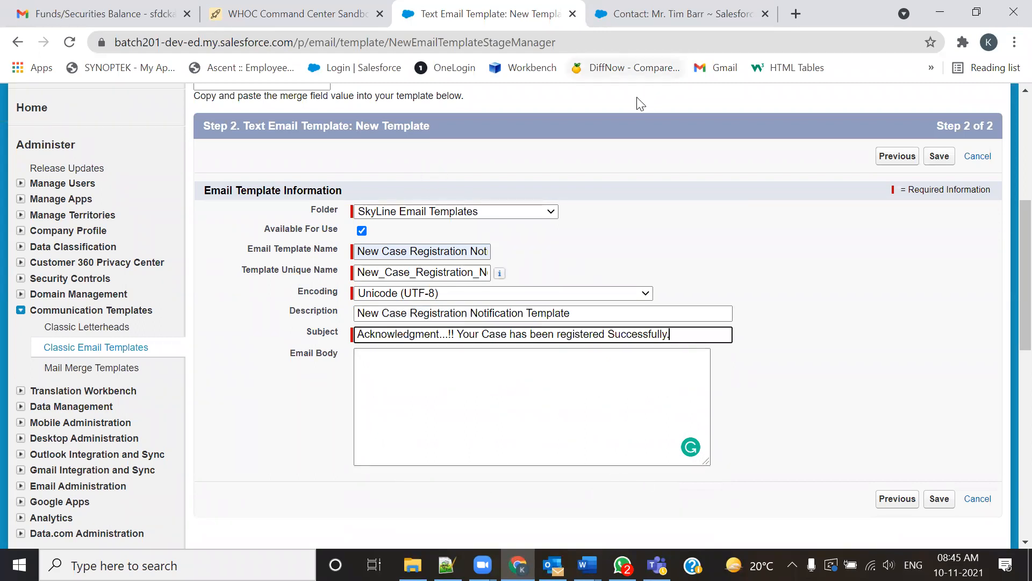
# - Copy the sample email content from the greeting through the signature's e-mail line in Notepad++ into the template's Email Body in the browser
pyautogui.hotkey('alt', 'Tab')
pyautogui.moveTo(172, 215); pyautogui.dragTo(382, 411)
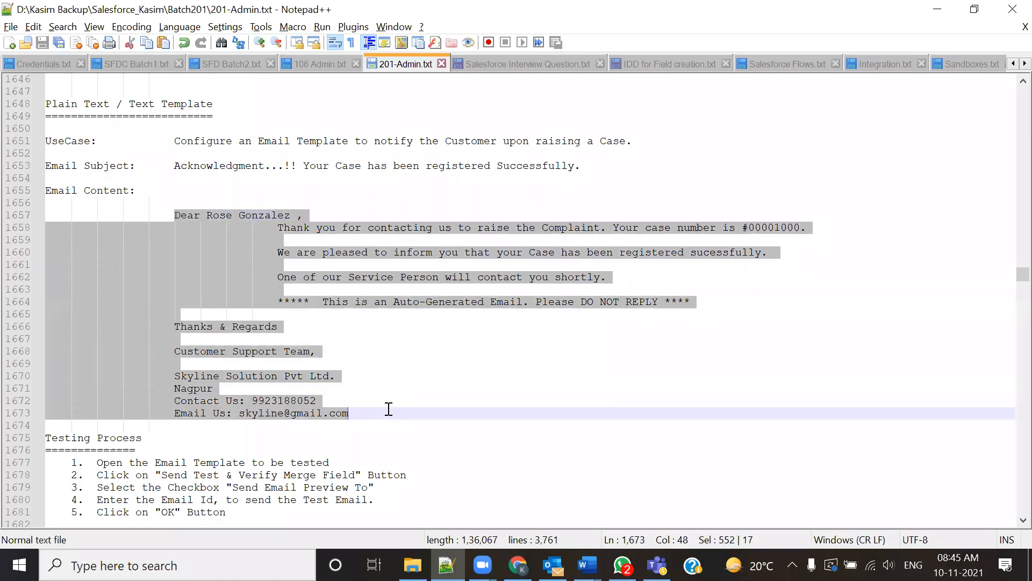
pyautogui.hotkey('ctrl', 'c')
pyautogui.hotkey('alt', 'Tab')
pyautogui.click(396, 375)
pyautogui.hotkey('ctrl', 'v')
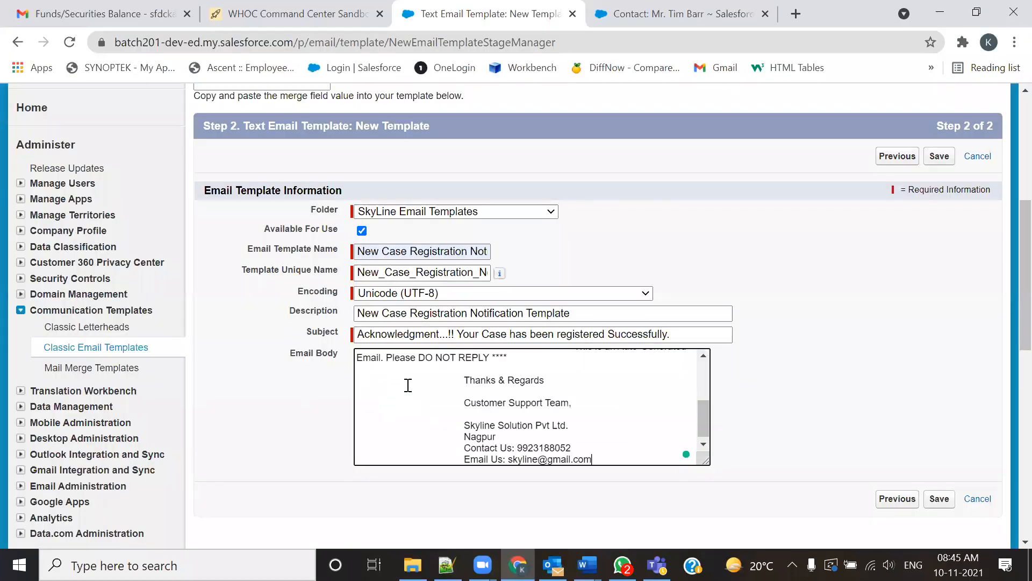
# - Enlarge the Email Body text area and review the pasted message alongside the merge field options
pyautogui.moveTo(705, 460); pyautogui.dragTo(893, 544)
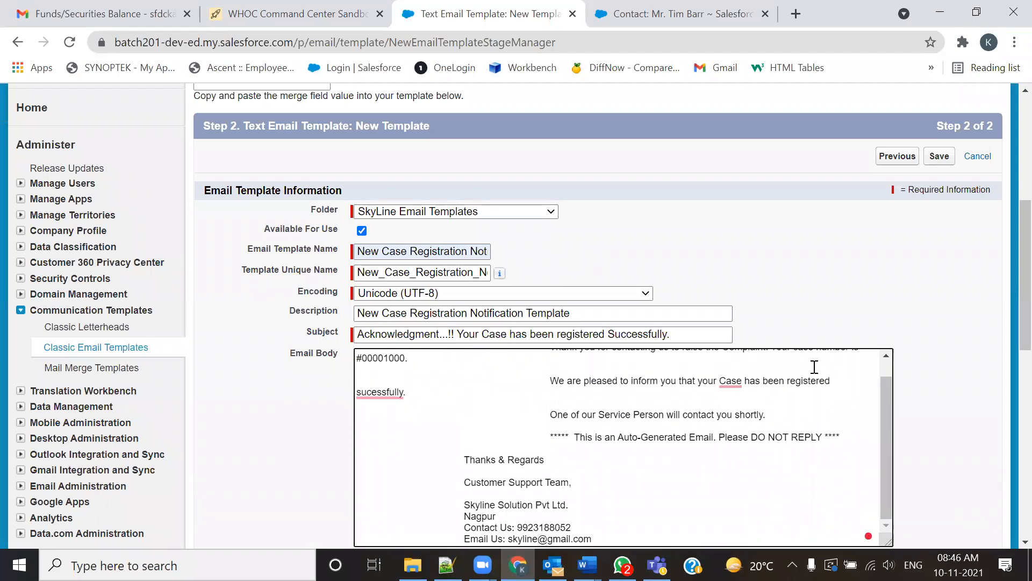
pyautogui.scroll(-4, 1007, 293)
pyautogui.scroll(1, 581, 279)
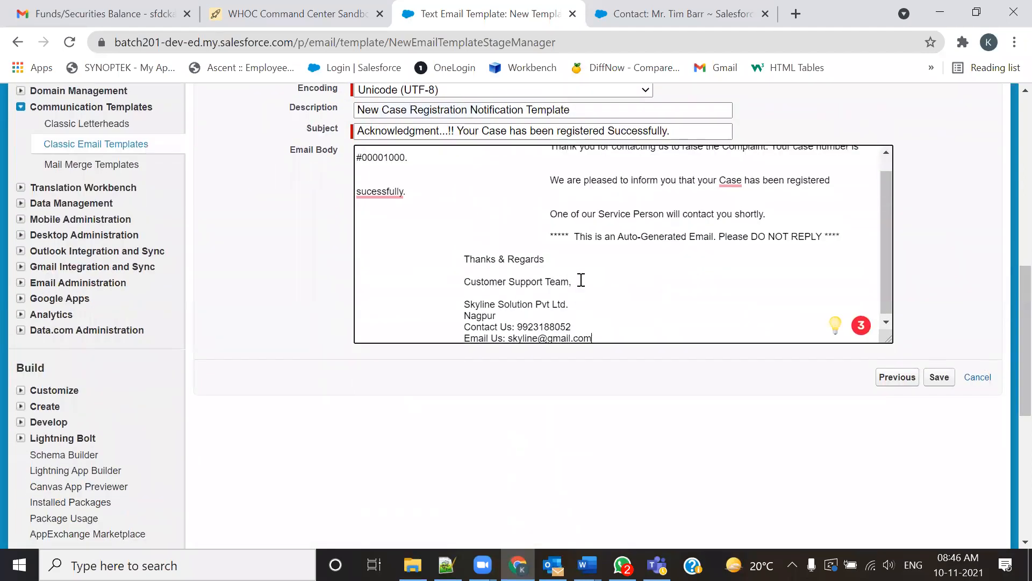
pyautogui.scroll(6, 590, 264)
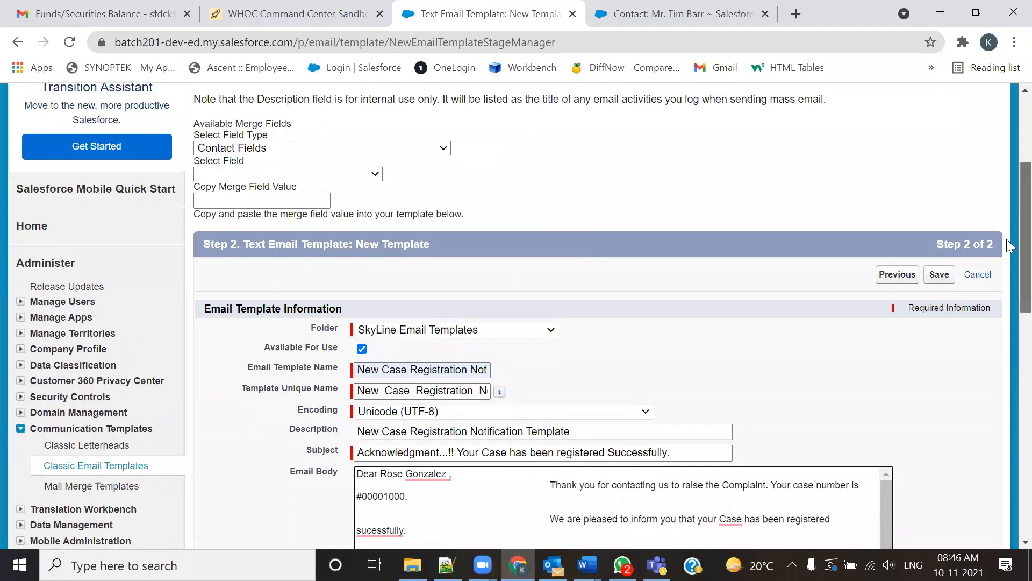
pyautogui.scroll(-6, 1006, 280)
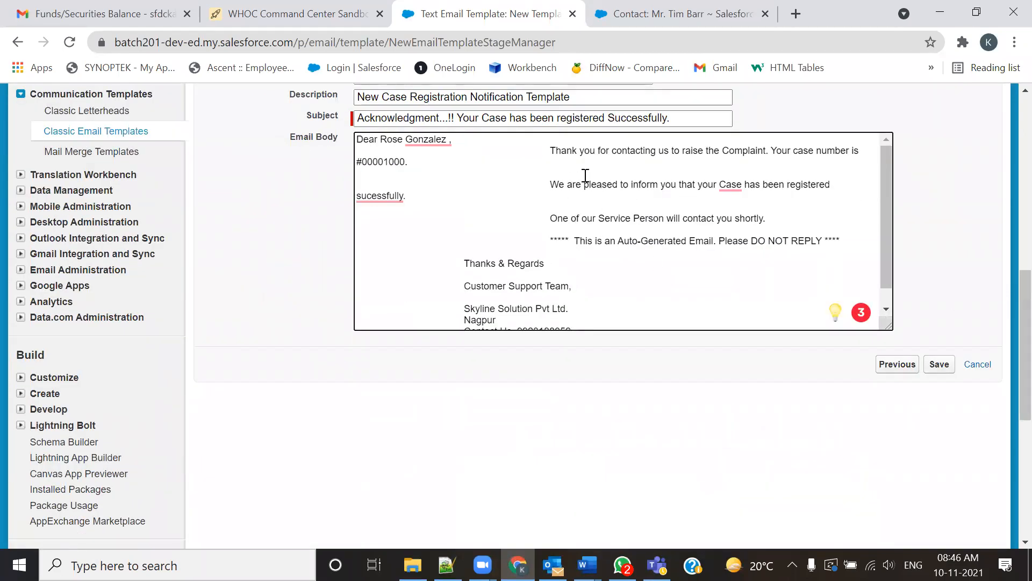
# - Remove the space before the greeting's comma and all indentation before the "Thank you for contacting us" line in the email body
pyautogui.click(450, 142)
pyautogui.press('BackSpace')
pyautogui.click(549, 152)
pyautogui.press('BackSpace')
pyautogui.press('BackSpace')
pyautogui.press('BackSpace')
pyautogui.press('BackSpace')
pyautogui.press('BackSpace')
pyautogui.press('BackSpace')
pyautogui.press('BackSpace')
pyautogui.press('BackSpace')
pyautogui.press('BackSpace')
pyautogui.press('BackSpace')
pyautogui.press('BackSpace')
pyautogui.press('BackSpace')
pyautogui.press('BackSpace')
pyautogui.press('BackSpace')
pyautogui.press('BackSpace')
pyautogui.press('BackSpace')
pyautogui.press('BackSpace')
pyautogui.press('BackSpace')
pyautogui.press('BackSpace')
pyautogui.press('BackSpace')
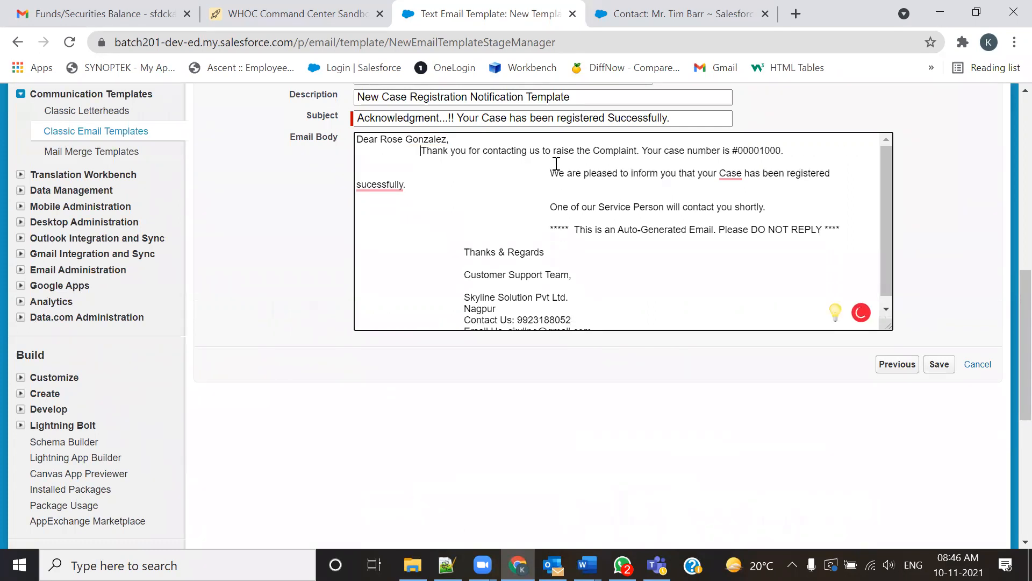
pyautogui.press('BackSpace')
pyautogui.press('BackSpace')
pyautogui.press('BackSpace')
pyautogui.press('BackSpace')
pyautogui.press('BackSpace')
pyautogui.press('BackSpace')
pyautogui.press('BackSpace')
pyautogui.press('BackSpace')
pyautogui.press('BackSpace')
pyautogui.press('BackSpace')
pyautogui.press('BackSpace')
pyautogui.press('BackSpace')
pyautogui.press('BackSpace')
pyautogui.press('BackSpace')
pyautogui.press('BackSpace')
pyautogui.press('BackSpace')
pyautogui.press('BackSpace')
pyautogui.press('BackSpace')
pyautogui.press('BackSpace')
pyautogui.press('BackSpace')
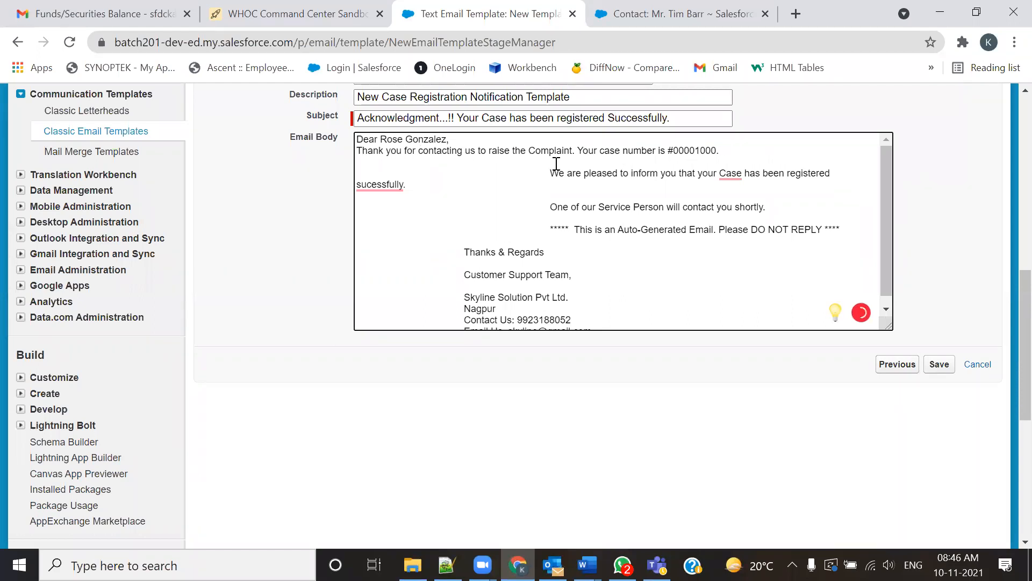
# - Remove the indentation before the "We are pleased to inform you" line and insert a blank line below the greeting
pyautogui.click(555, 173)
pyautogui.press('BackSpace')
pyautogui.press('BackSpace')
pyautogui.press('BackSpace')
pyautogui.press('BackSpace')
pyautogui.press('BackSpace')
pyautogui.press('BackSpace')
pyautogui.press('BackSpace')
pyautogui.press('BackSpace')
pyautogui.press('BackSpace')
pyautogui.press('BackSpace')
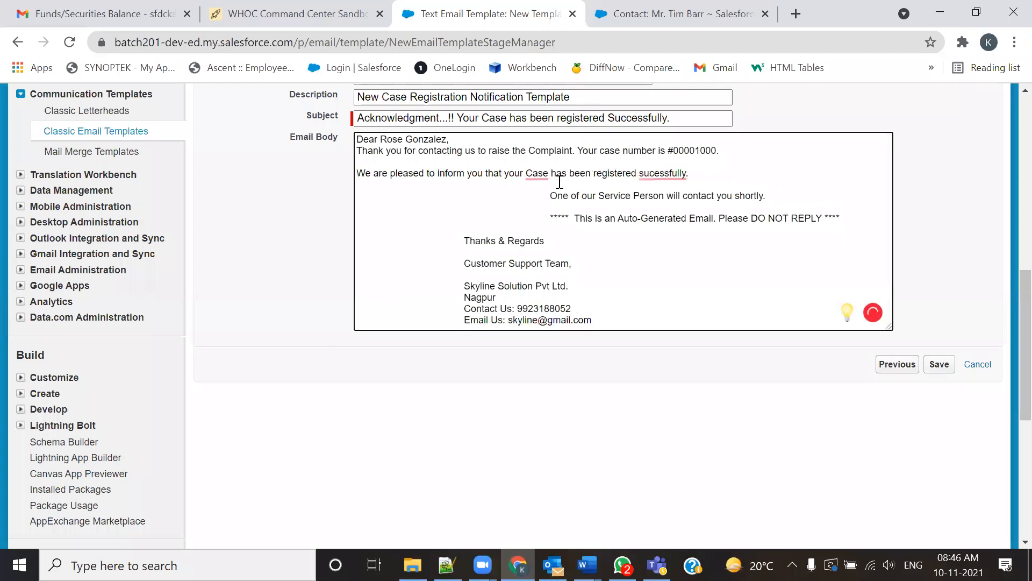
pyautogui.press('Return')
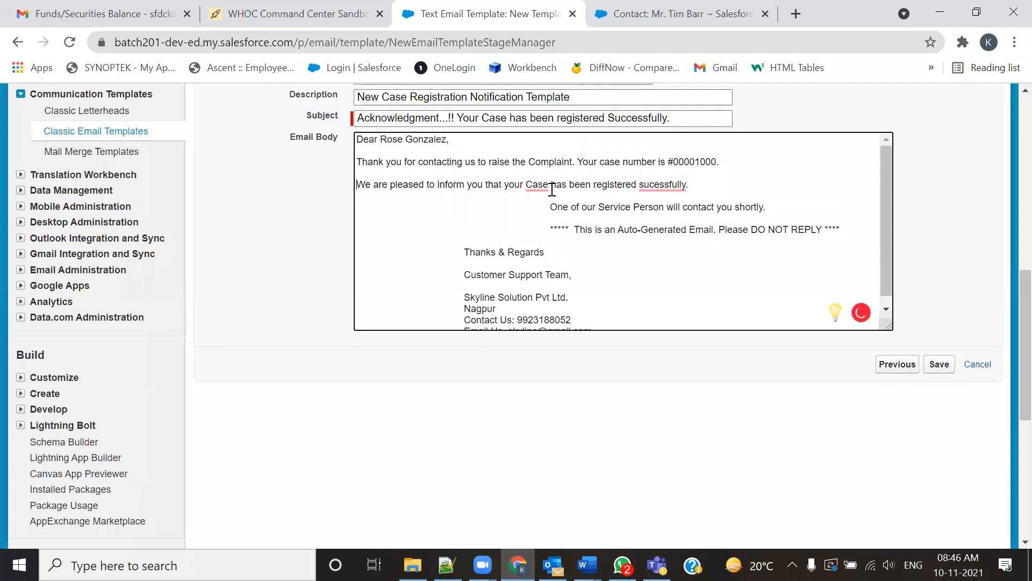
# - Apply the suggested corrections "case" and "successfully" in the "We are pleased to inform you" sentence
pyautogui.click(535, 187)
pyautogui.click(540, 225)
pyautogui.click(649, 187)
pyautogui.click(656, 213)
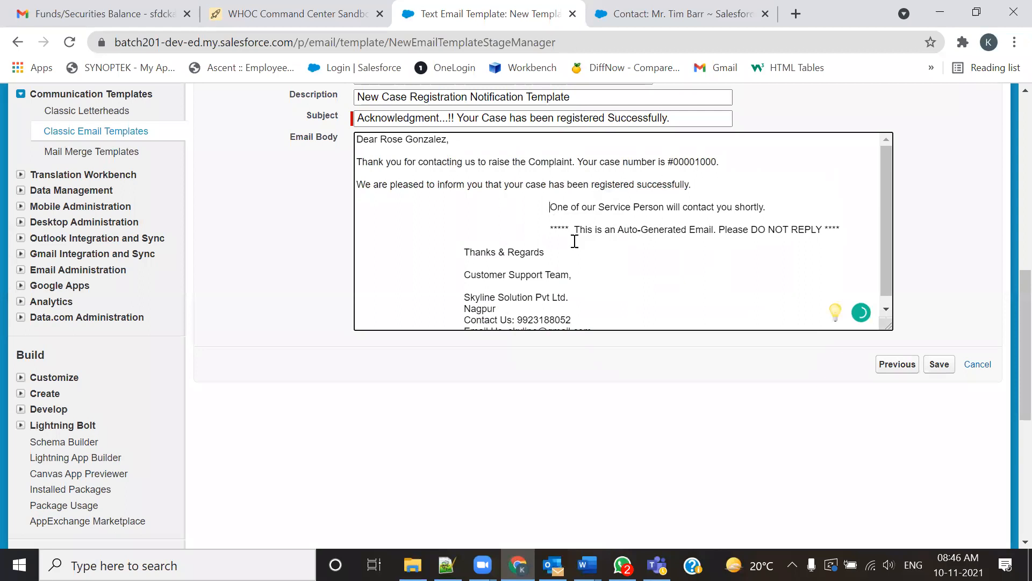
# - Remove the indentation before the "One of our Service Person" and "This is an Auto-Generated Email" lines in the email body
pyautogui.press('BackSpace')
pyautogui.press('BackSpace')
pyautogui.press('BackSpace')
pyautogui.press('BackSpace')
pyautogui.press('BackSpace')
pyautogui.press('BackSpace')
pyautogui.press('BackSpace')
pyautogui.press('BackSpace')
pyautogui.press('BackSpace')
pyautogui.press('BackSpace')
pyautogui.press('BackSpace')
pyautogui.press('BackSpace')
pyautogui.press('BackSpace')
pyautogui.press('BackSpace')
pyautogui.press('BackSpace')
pyautogui.press('BackSpace')
pyautogui.press('BackSpace')
pyautogui.press('BackSpace')
pyautogui.press('BackSpace')
pyautogui.press('BackSpace')
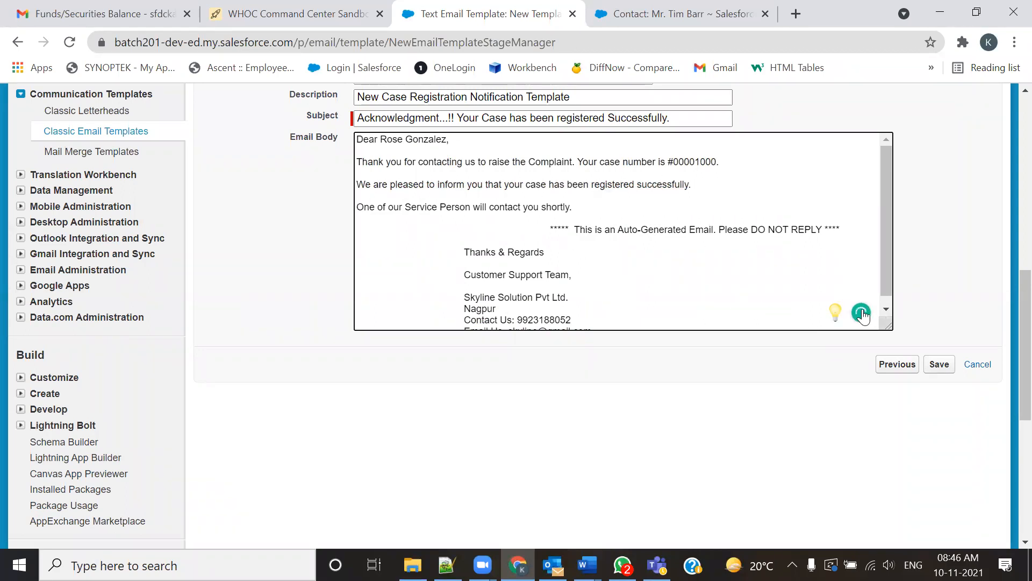
pyautogui.press('BackSpace')
pyautogui.press('BackSpace')
pyautogui.press('BackSpace')
pyautogui.press('BackSpace')
pyautogui.press('BackSpace')
pyautogui.press('BackSpace')
pyautogui.press('BackSpace')
pyautogui.press('BackSpace')
pyautogui.press('BackSpace')
pyautogui.press('BackSpace')
pyautogui.press('BackSpace')
pyautogui.press('BackSpace')
pyautogui.press('BackSpace')
pyautogui.press('BackSpace')
pyautogui.press('BackSpace')
pyautogui.press('BackSpace')
pyautogui.press('BackSpace')
pyautogui.press('BackSpace')
pyautogui.press('BackSpace')
pyautogui.press('BackSpace')
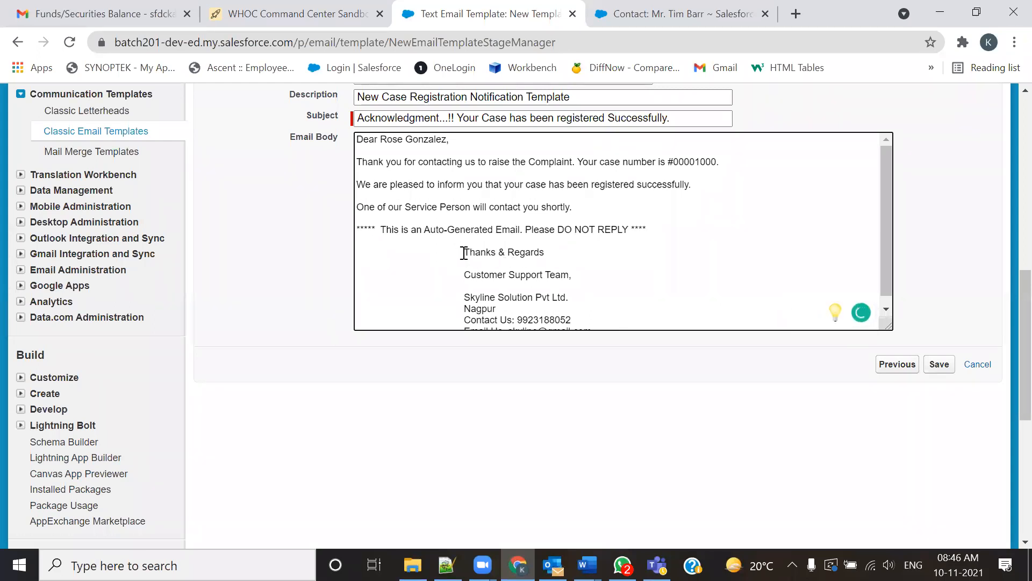
# - Remove the indentation before the "Thanks & Regards" and "Customer Support Team," lines in the email body
pyautogui.press('BackSpace')
pyautogui.press('BackSpace')
pyautogui.press('BackSpace')
pyautogui.press('BackSpace')
pyautogui.press('BackSpace')
pyautogui.press('BackSpace')
pyautogui.press('BackSpace')
pyautogui.press('BackSpace')
pyautogui.press('BackSpace')
pyautogui.press('BackSpace')
pyautogui.press('BackSpace')
pyautogui.press('BackSpace')
pyautogui.press('BackSpace')
pyautogui.press('BackSpace')
pyautogui.press('BackSpace')
pyautogui.press('BackSpace')
pyautogui.press('BackSpace')
pyautogui.press('BackSpace')
pyautogui.press('BackSpace')
pyautogui.press('BackSpace')
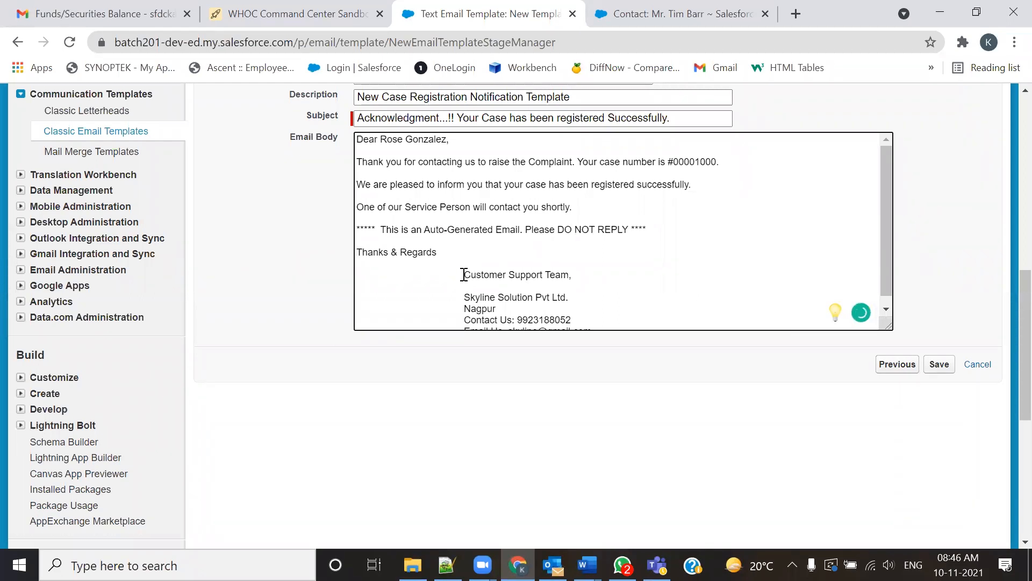
pyautogui.press('BackSpace')
pyautogui.press('BackSpace')
pyautogui.press('BackSpace')
pyautogui.press('BackSpace')
pyautogui.press('BackSpace')
pyautogui.press('BackSpace')
pyautogui.press('BackSpace')
pyautogui.press('BackSpace')
pyautogui.press('BackSpace')
pyautogui.press('BackSpace')
pyautogui.press('BackSpace')
pyautogui.press('BackSpace')
pyautogui.press('BackSpace')
pyautogui.press('BackSpace')
pyautogui.press('BackSpace')
pyautogui.press('BackSpace')
pyautogui.press('BackSpace')
pyautogui.press('BackSpace')
pyautogui.press('BackSpace')
pyautogui.press('BackSpace')
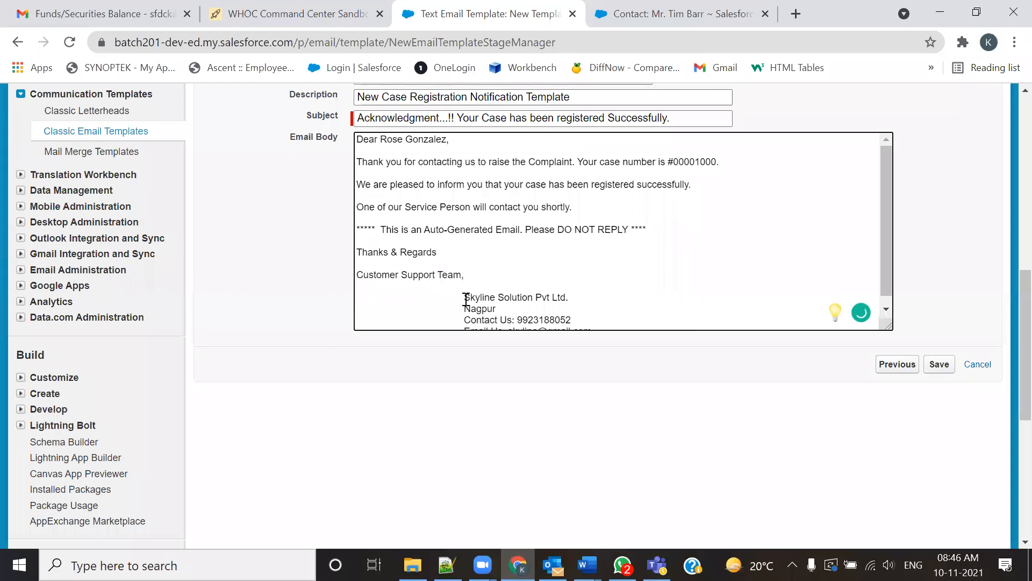
# - Remove the indentation before the signature's company name, city, contact number and email lines so they align with the rest of the body
pyautogui.press('BackSpace')
pyautogui.press('BackSpace')
pyautogui.press('BackSpace')
pyautogui.press('BackSpace')
pyautogui.press('BackSpace')
pyautogui.press('BackSpace')
pyautogui.press('BackSpace')
pyautogui.press('BackSpace')
pyautogui.press('BackSpace')
pyautogui.press('BackSpace')
pyautogui.press('BackSpace')
pyautogui.press('BackSpace')
pyautogui.press('BackSpace')
pyautogui.press('BackSpace')
pyautogui.press('BackSpace')
pyautogui.press('BackSpace')
pyautogui.press('BackSpace')
pyautogui.press('BackSpace')
pyautogui.press('BackSpace')
pyautogui.press('BackSpace')
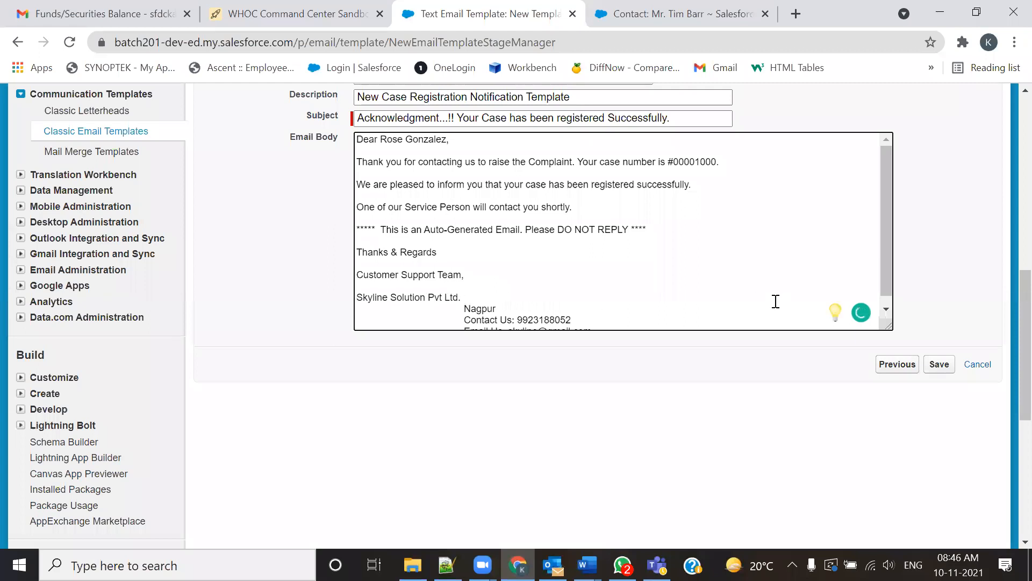
pyautogui.scroll(-1, 889, 266)
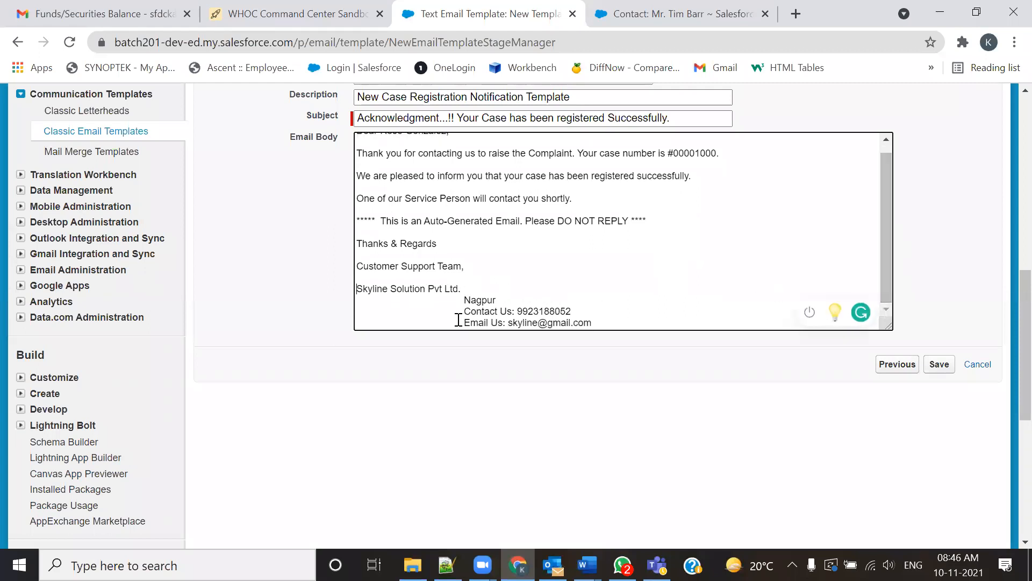
pyautogui.click(460, 300)
pyautogui.press('BackSpace')
pyautogui.press('BackSpace')
pyautogui.press('BackSpace')
pyautogui.press('BackSpace')
pyautogui.press('BackSpace')
pyautogui.press('BackSpace')
pyautogui.press('BackSpace')
pyautogui.press('BackSpace')
pyautogui.press('BackSpace')
pyautogui.press('BackSpace')
pyautogui.press('BackSpace')
pyautogui.press('BackSpace')
pyautogui.press('BackSpace')
pyautogui.press('BackSpace')
pyautogui.press('BackSpace')
pyautogui.press('BackSpace')
pyautogui.press('BackSpace')
pyautogui.press('BackSpace')
pyautogui.press('BackSpace')
pyautogui.press('BackSpace')
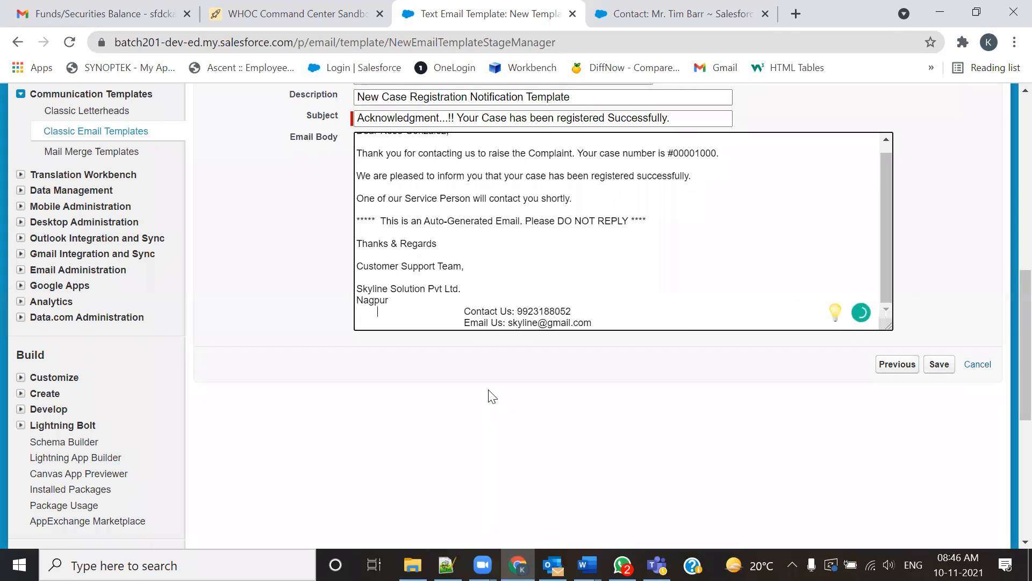
pyautogui.press('BackSpace')
pyautogui.press('BackSpace')
pyautogui.press('BackSpace')
pyautogui.press('BackSpace')
pyautogui.press('BackSpace')
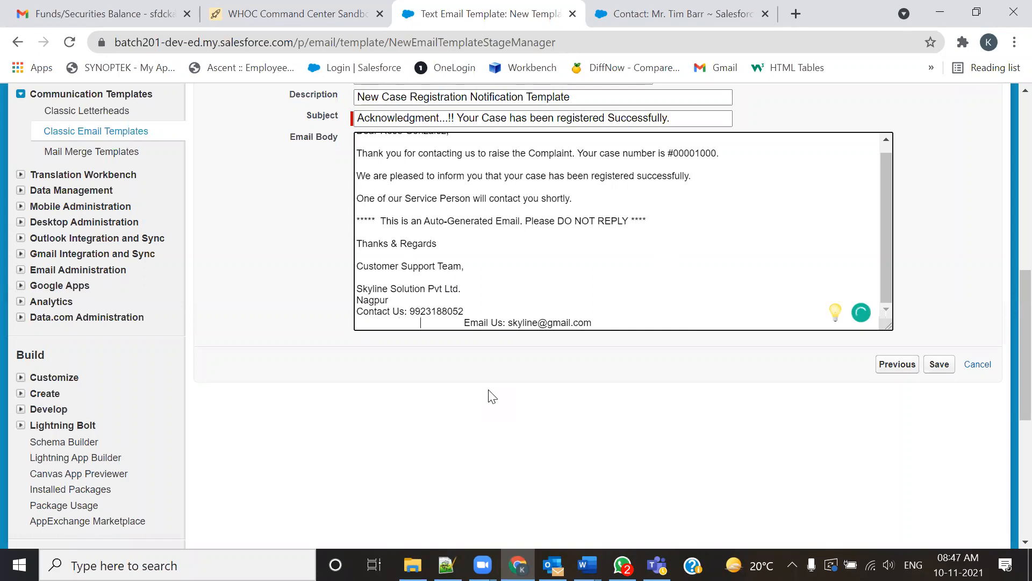
pyautogui.press('BackSpace')
pyautogui.press('BackSpace')
pyautogui.press('BackSpace')
pyautogui.press('BackSpace')
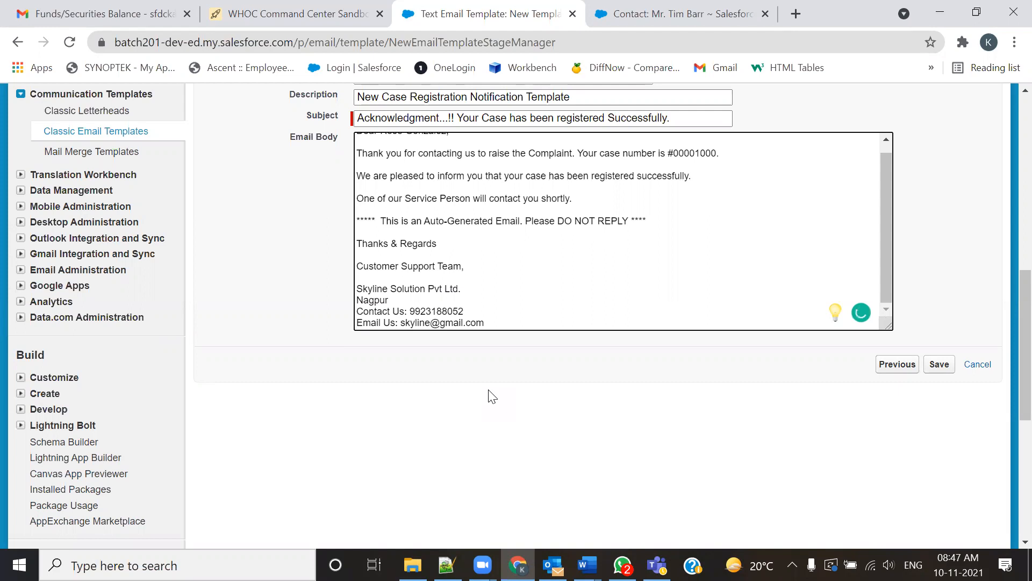
# - Save the email template and review its plain text preview
pyautogui.scroll(1, 476, 298)
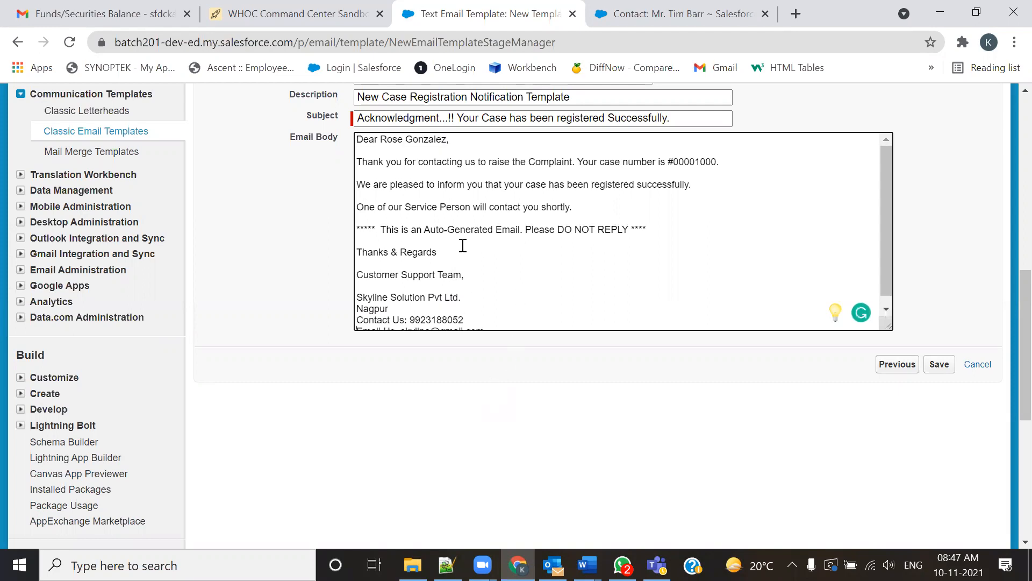
pyautogui.scroll(1, 463, 245)
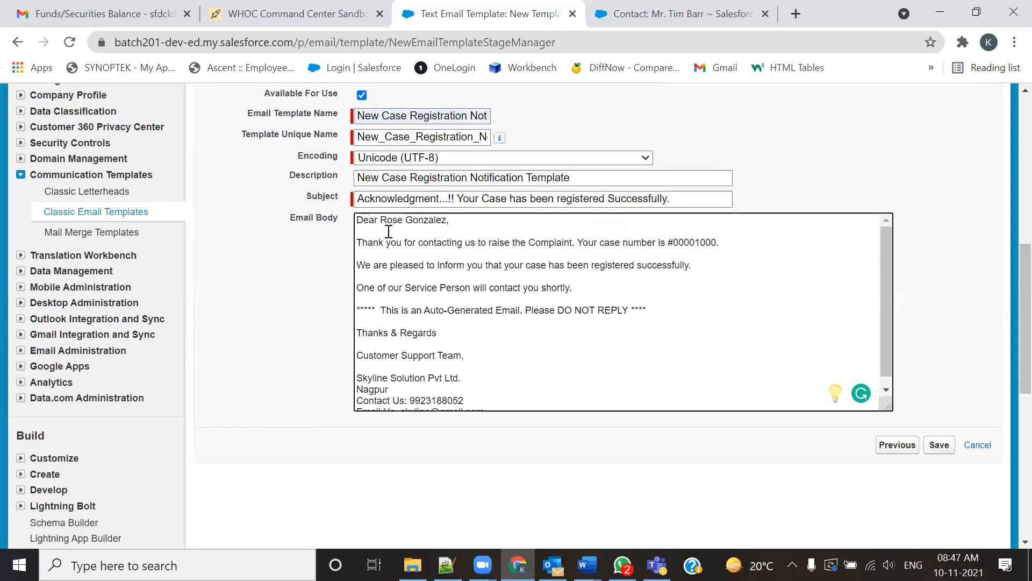
pyautogui.click(939, 445)
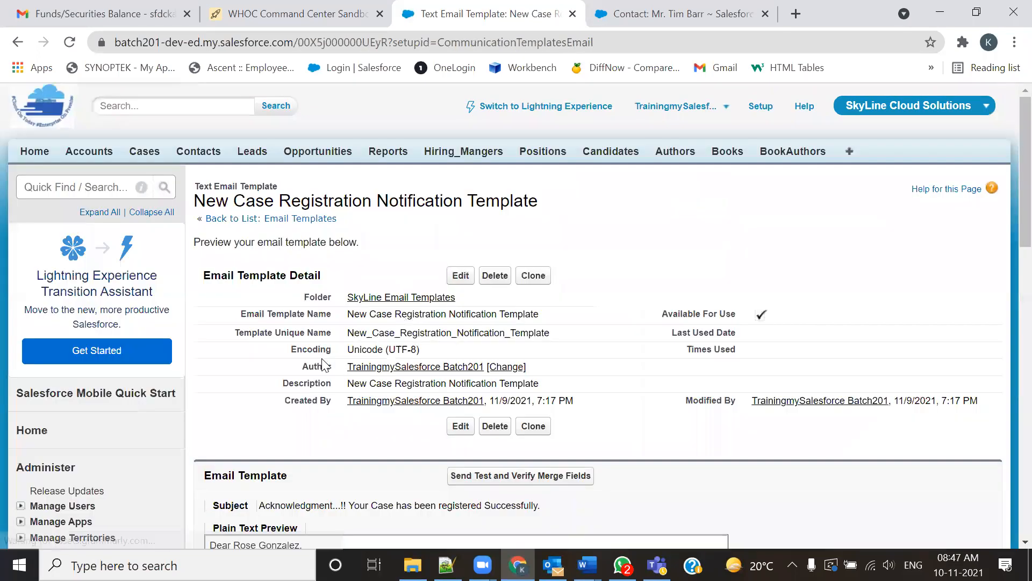
pyautogui.scroll(-4, 346, 385)
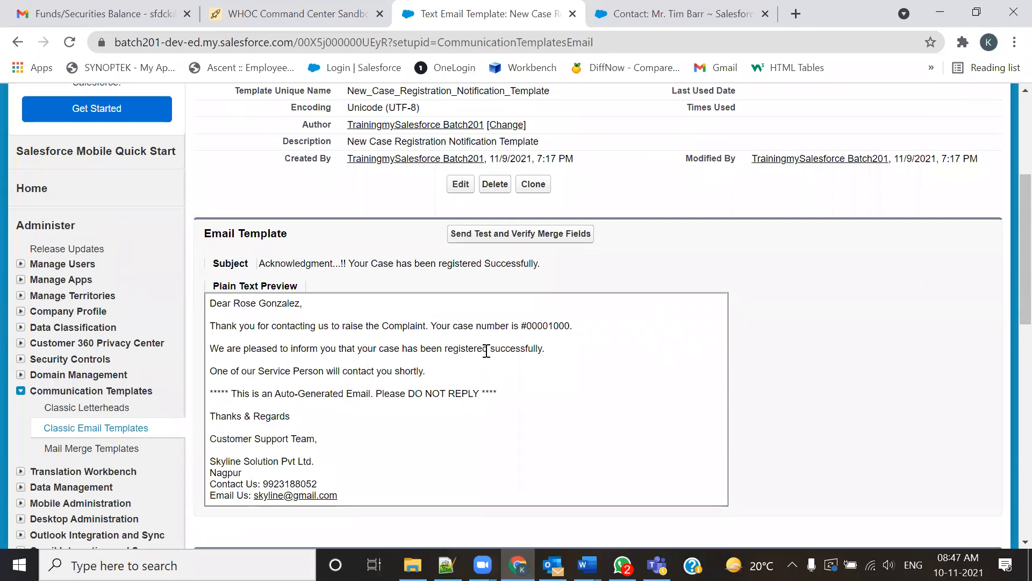
pyautogui.click(693, 12)
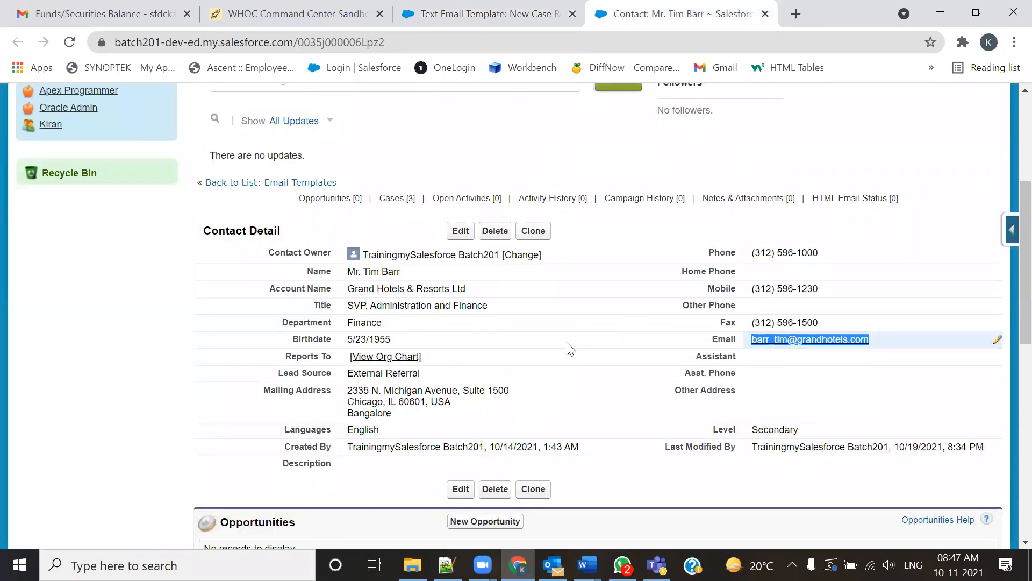
pyautogui.scroll(4, 486, 362)
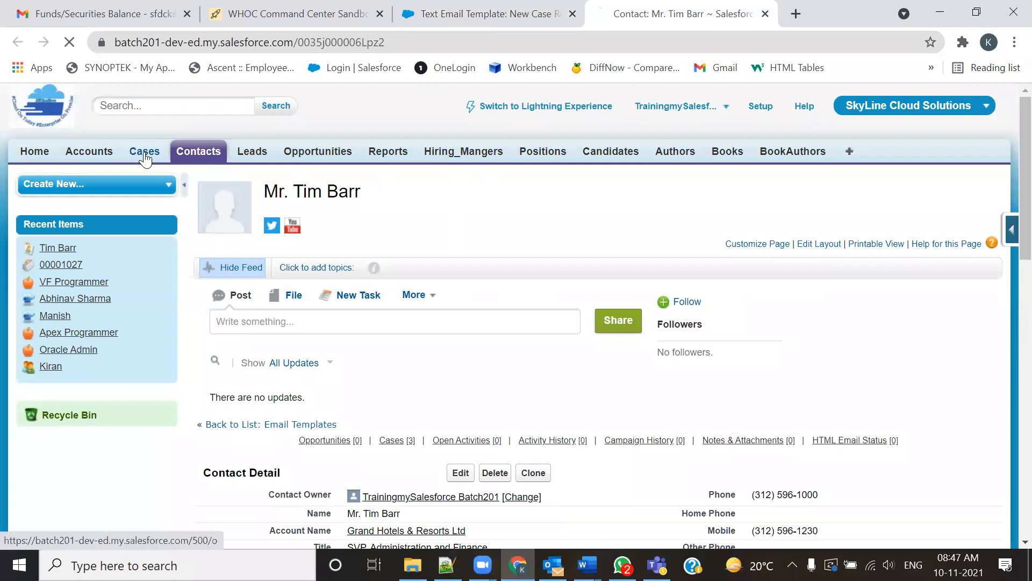
pyautogui.click(143, 151)
pyautogui.click(457, 272)
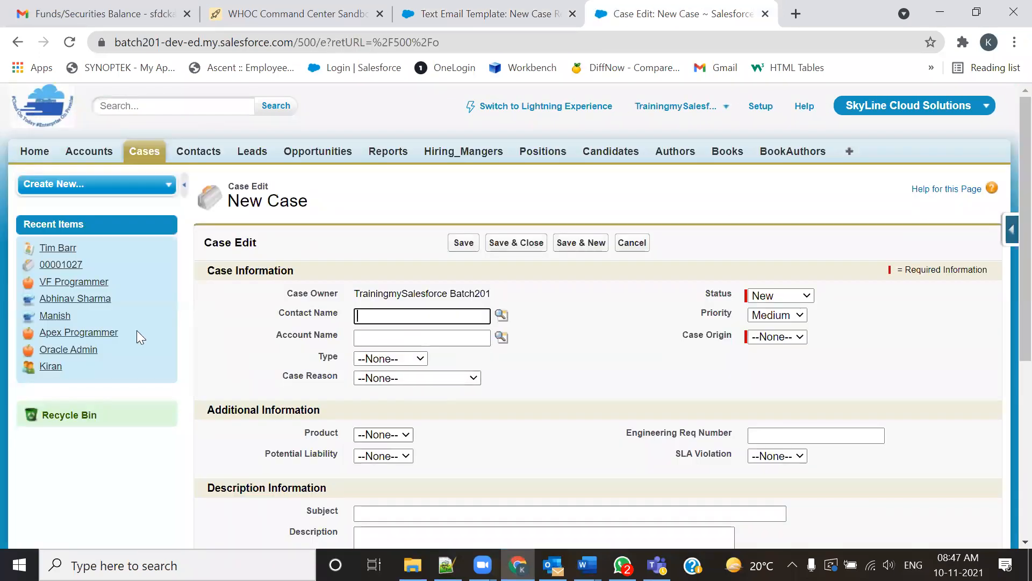
pyautogui.click(631, 245)
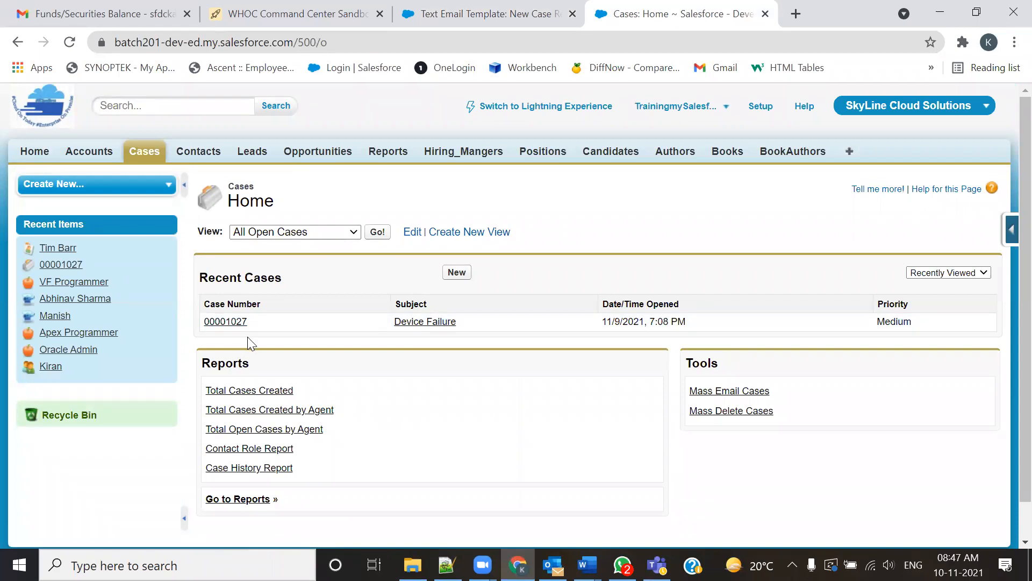
pyautogui.click(428, 21)
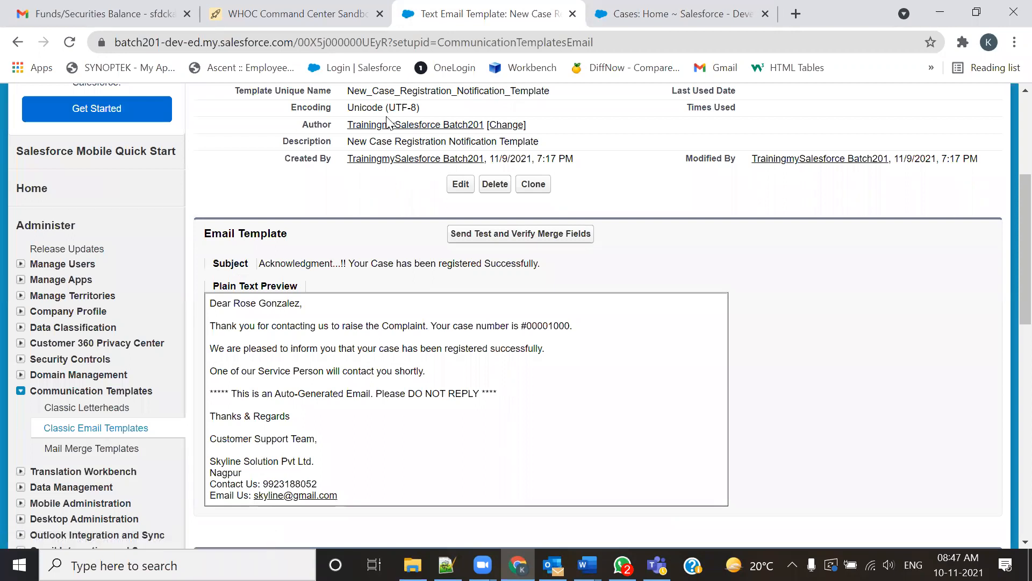
# - Switch to Gmail, return to the inbox and mark all messages as read
pyautogui.click(64, 12)
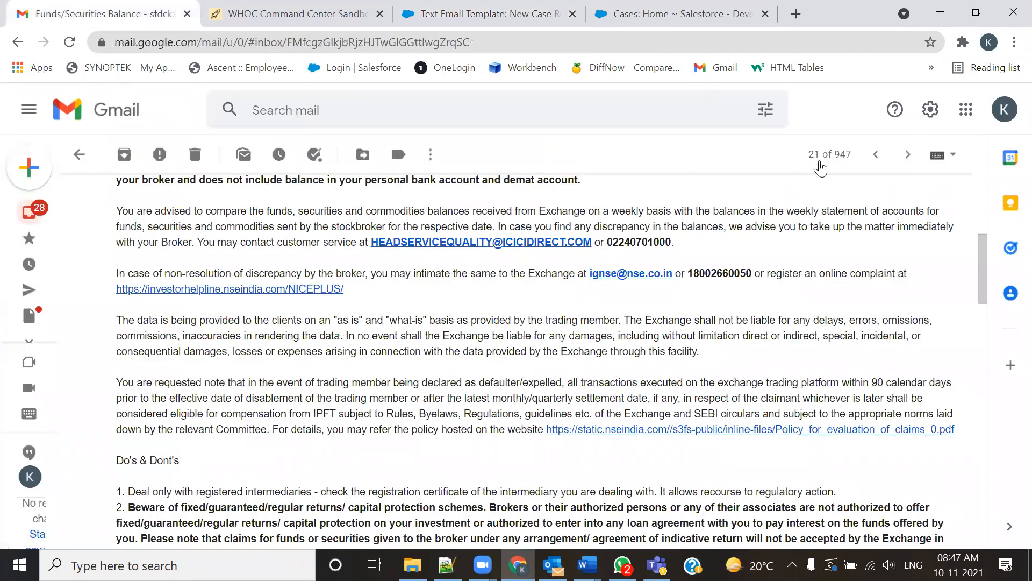
pyautogui.scroll(6, 154, 179)
pyautogui.click(79, 154)
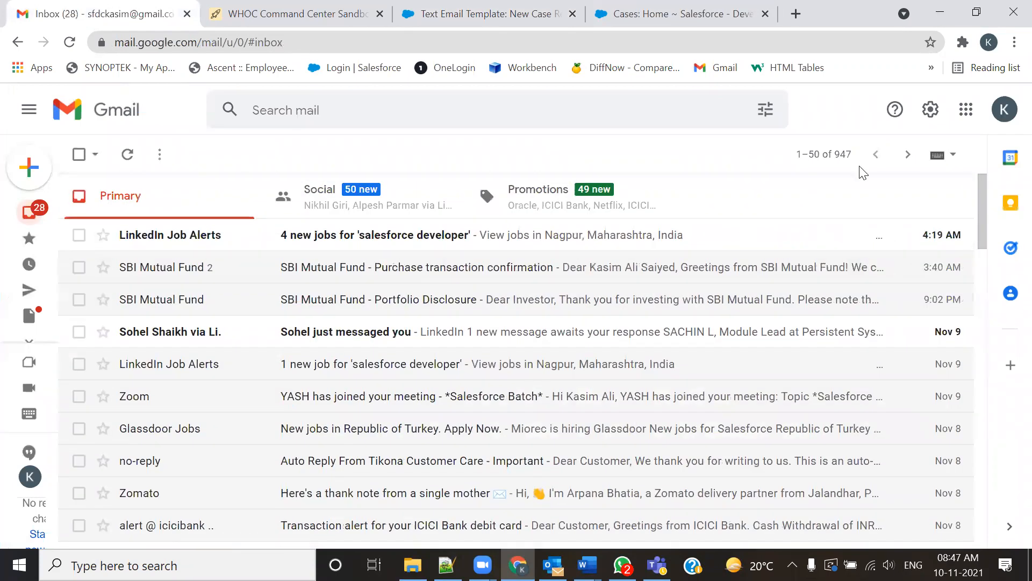
pyautogui.click(94, 154)
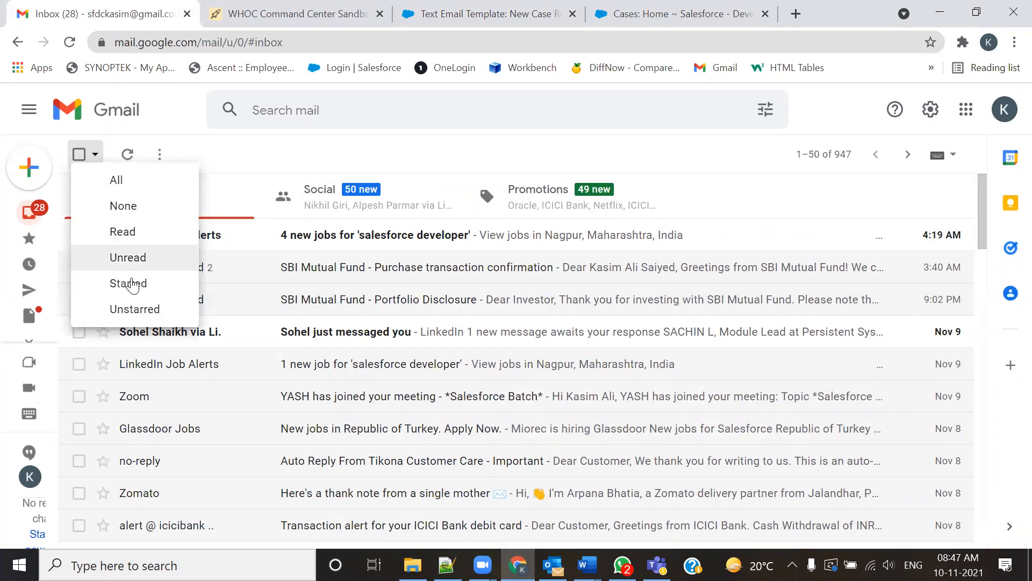
pyautogui.click(159, 155)
pyautogui.click(169, 186)
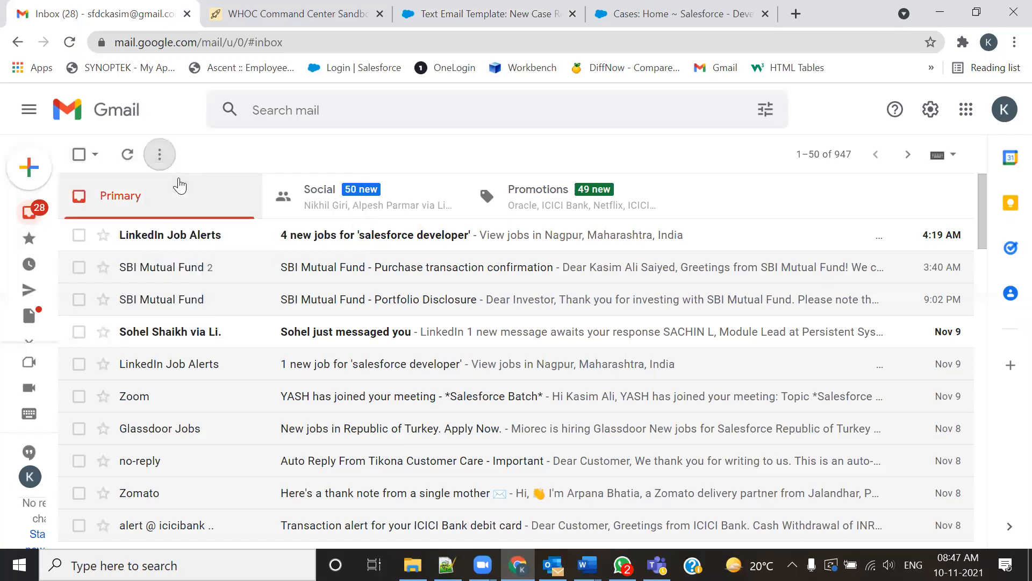
# - Switch to Notepad++ to read the Testing Process notes for email templates, and return to the saved template in Salesforce
pyautogui.click(511, 13)
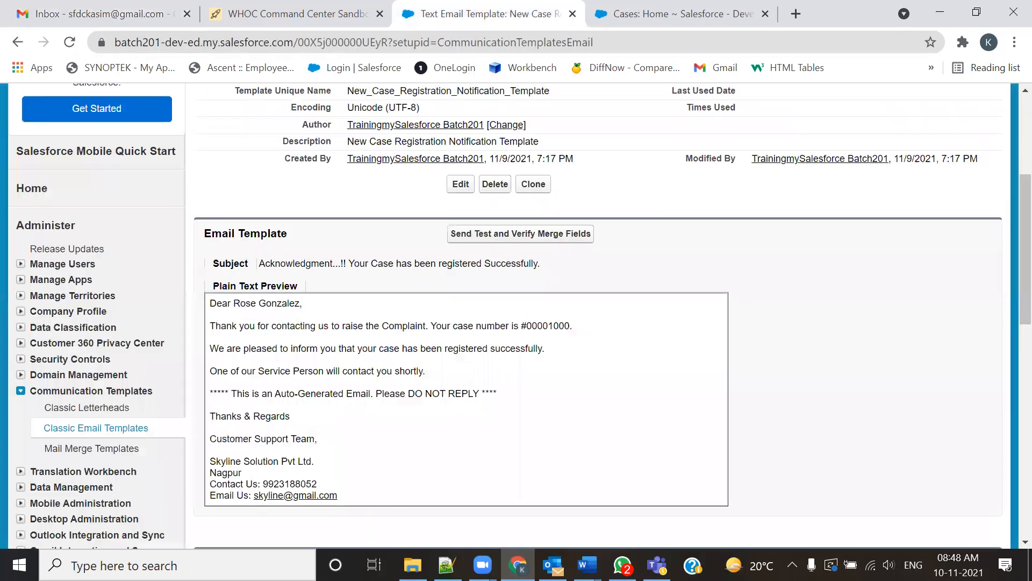
pyautogui.hotkey('alt', 'Tab')
pyautogui.moveTo(58, 327); pyautogui.dragTo(228, 401)
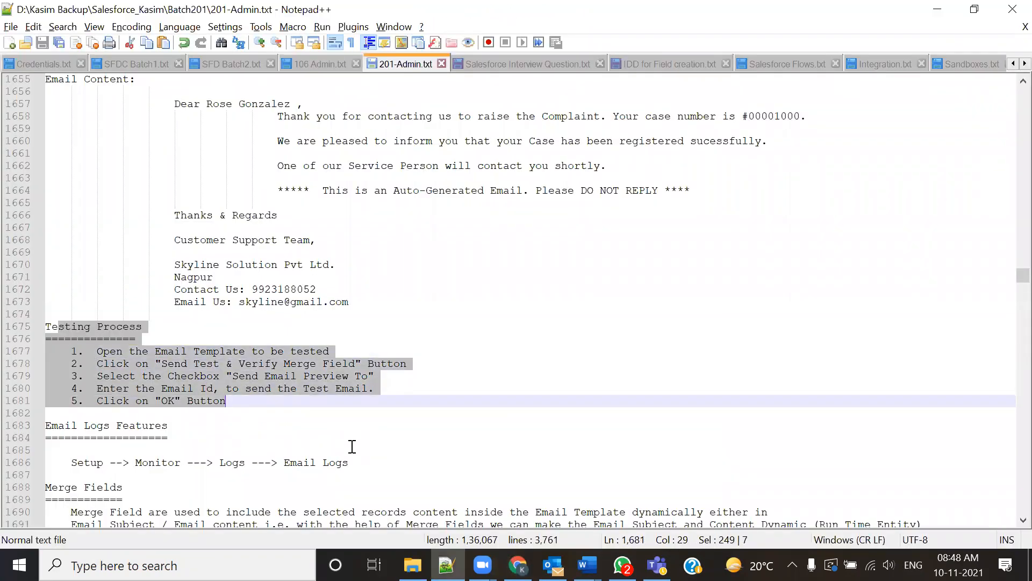
pyautogui.hotkey('alt', 'Tab')
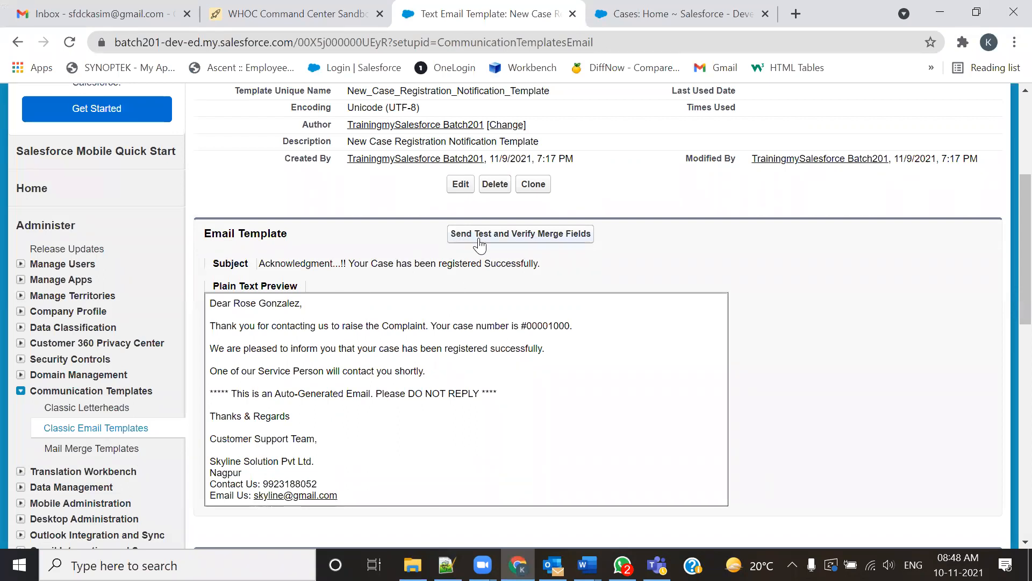
# - Open the template's Send Test and Verify Merge Fields dialog and enable sending the email preview to the tester's Gmail address
pyautogui.click(580, 242)
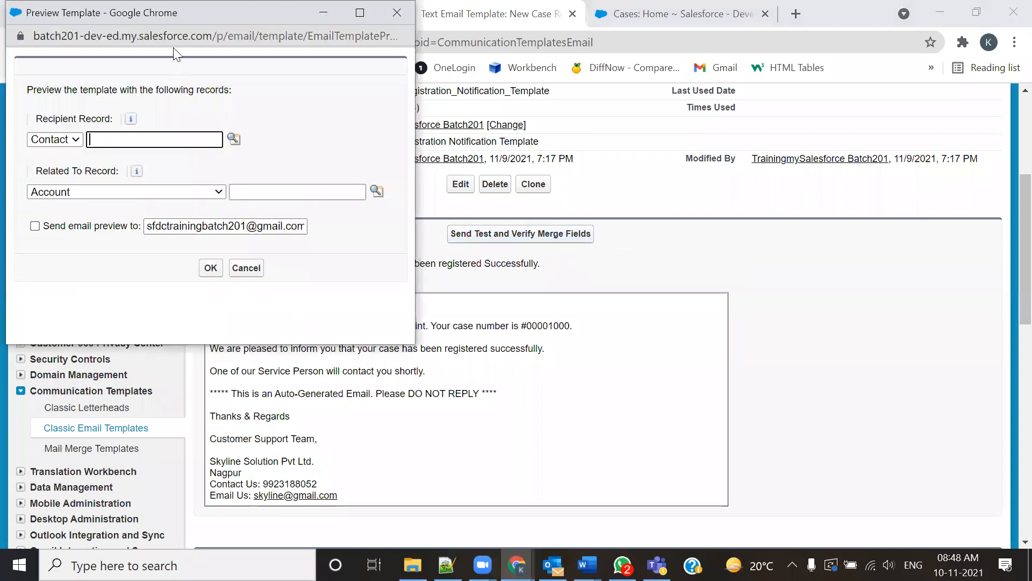
pyautogui.moveTo(192, 18); pyautogui.dragTo(507, 68)
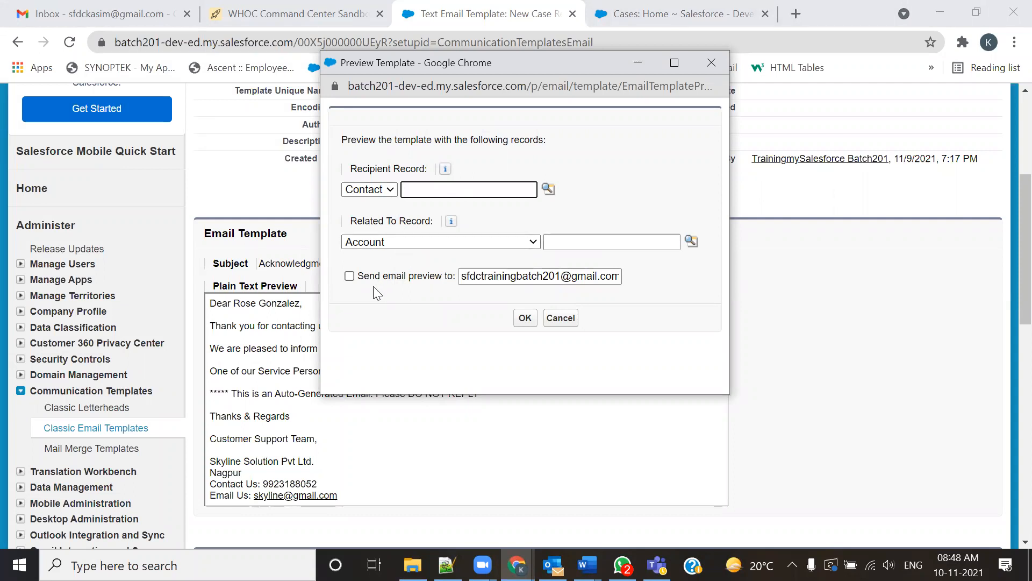
pyautogui.click(349, 278)
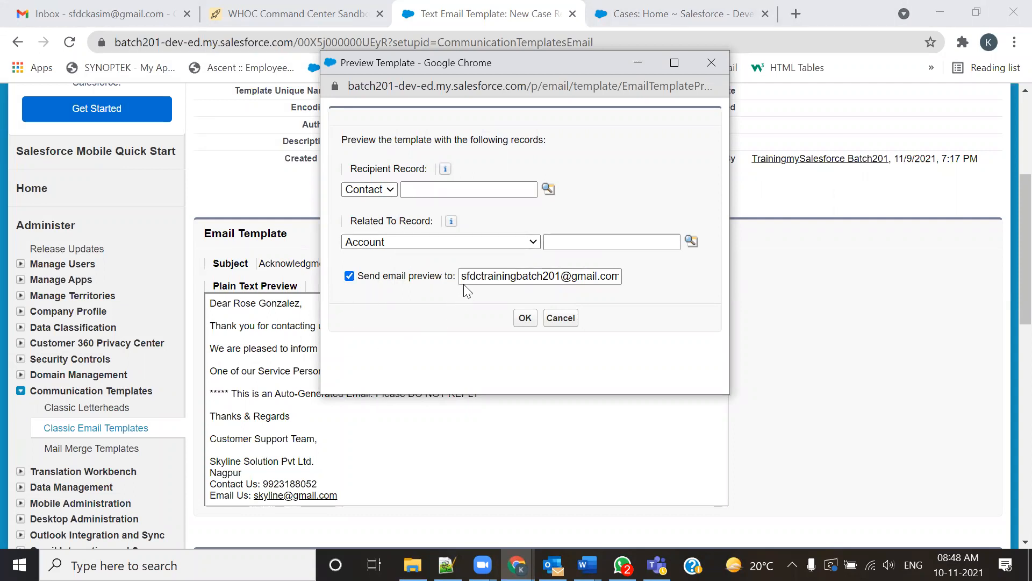
pyautogui.click(549, 277)
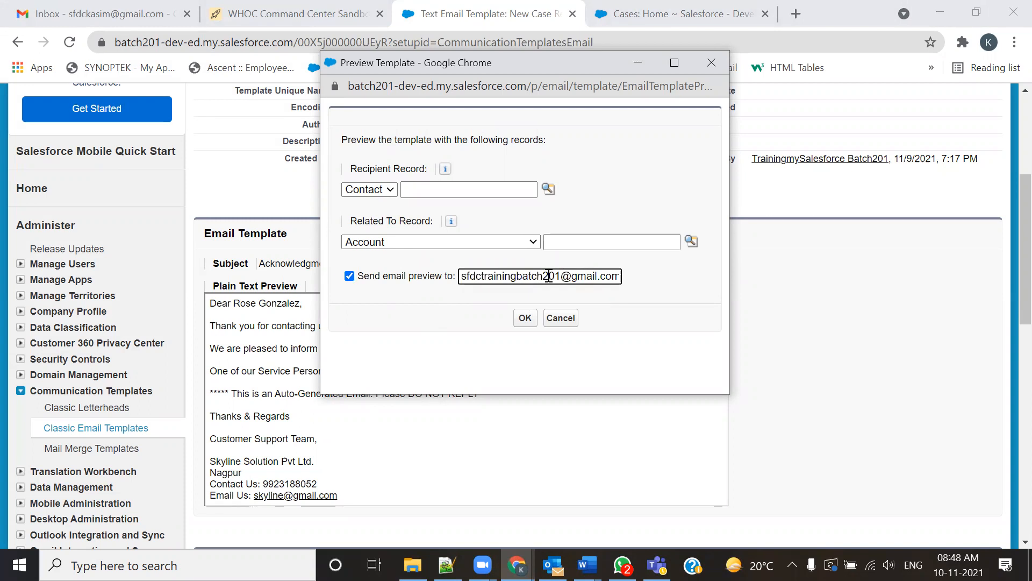
pyautogui.hotkey('ctrl', 'a')
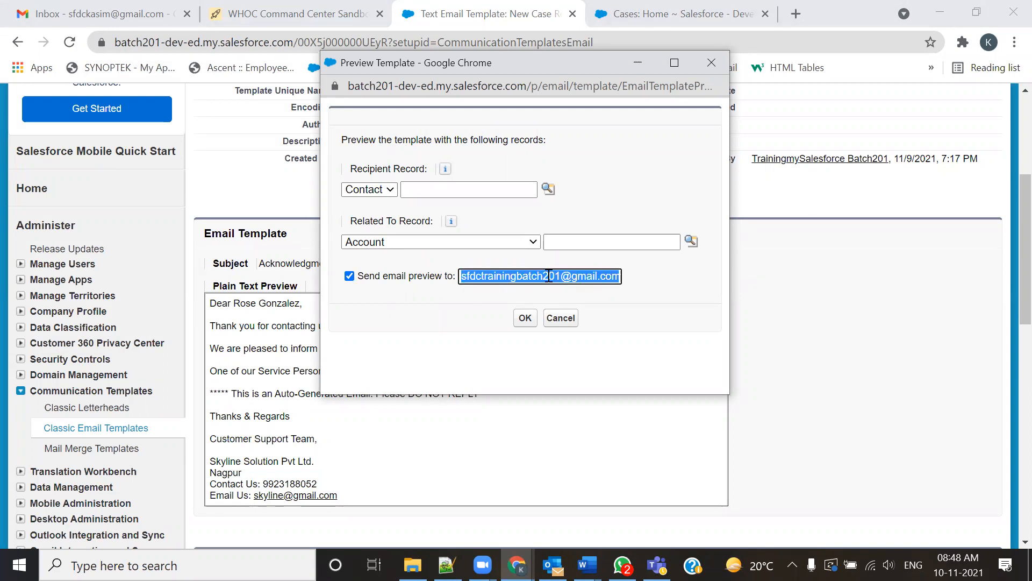
pyautogui.write('sf')
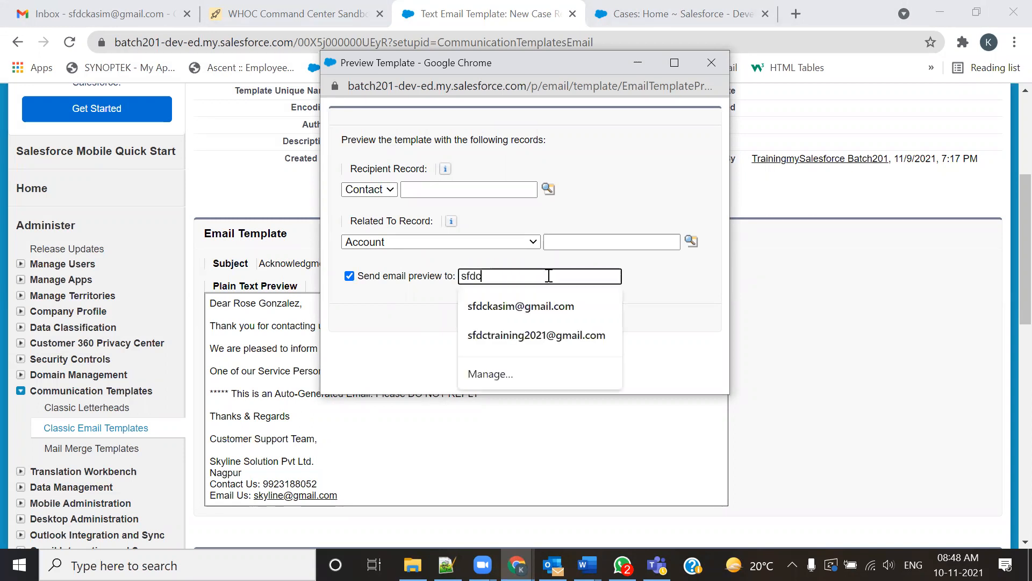
pyautogui.write('dc')
pyautogui.press('Down')
pyautogui.press('Return')
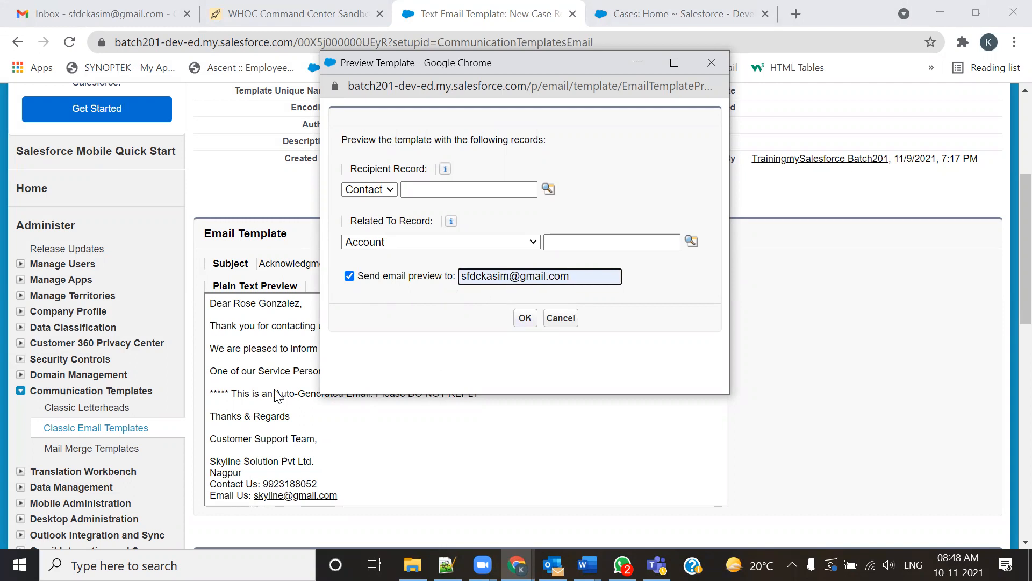
# - Send the test email preview, switch to Gmail, refresh the inbox and open the received case acknowledgment email
pyautogui.click(530, 323)
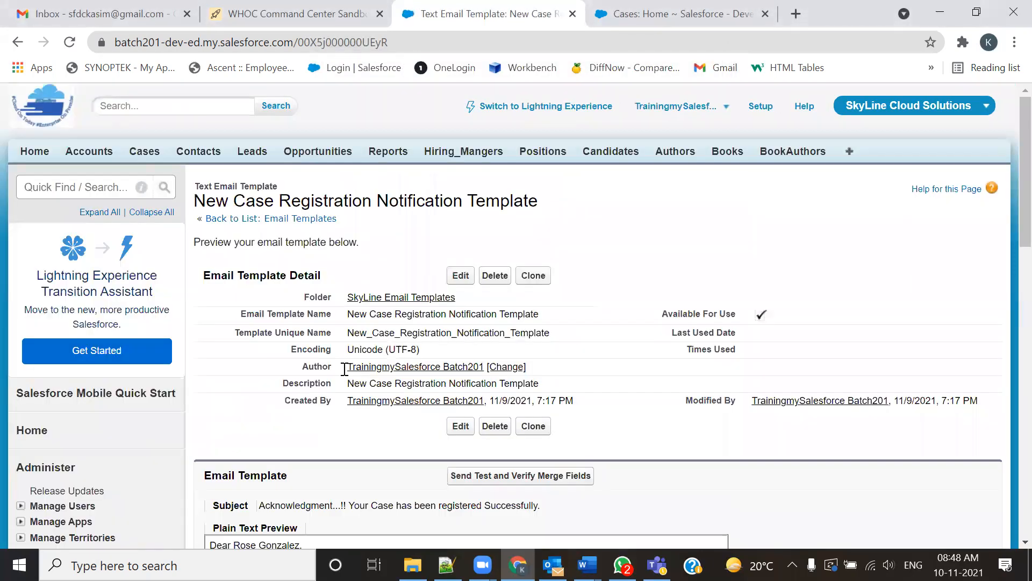
pyautogui.click(49, 16)
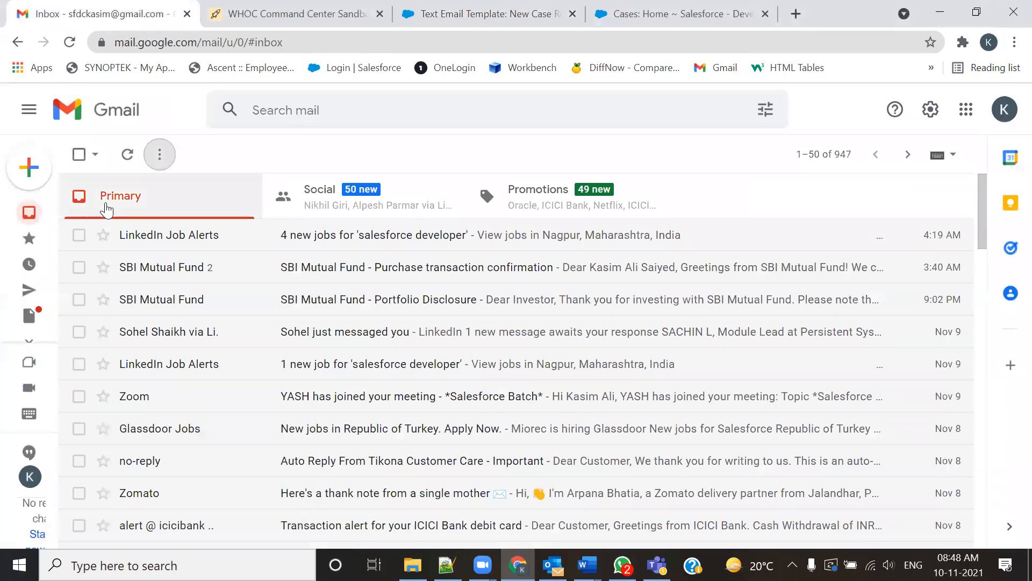
pyautogui.press('F5')
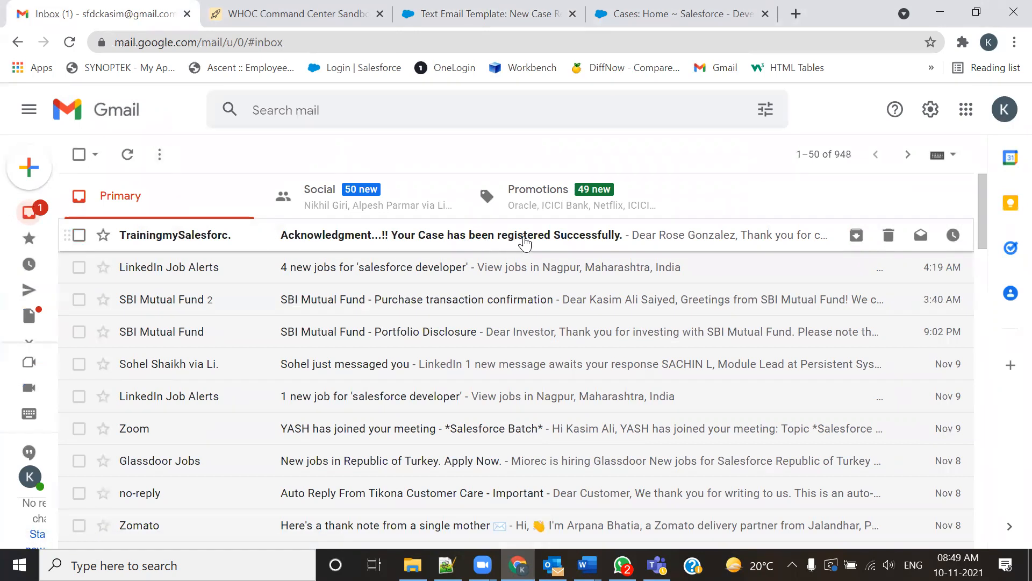
pyautogui.click(480, 237)
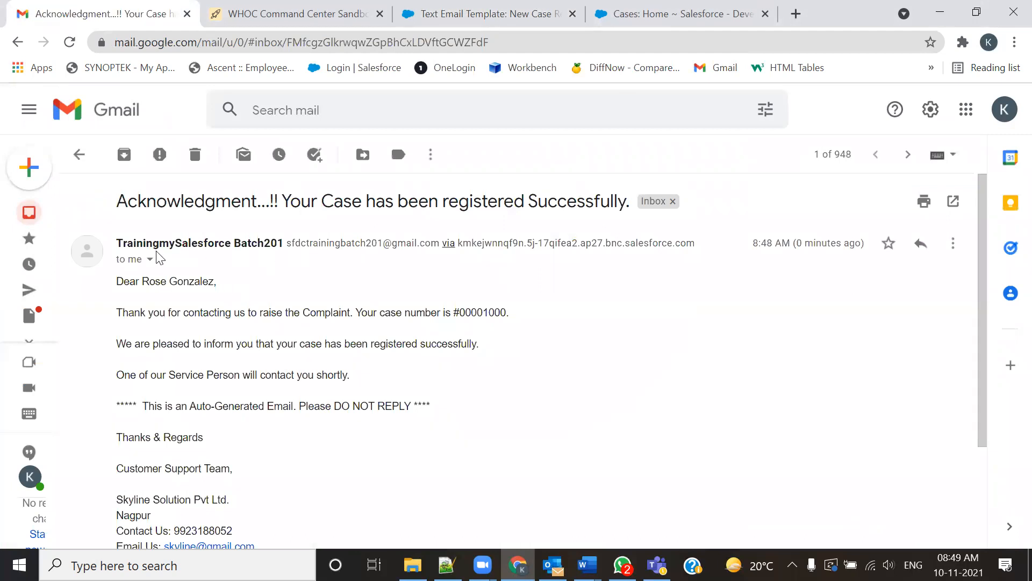
# - Examine the sender details, subject line, body and signature of the received test email
pyautogui.moveTo(280, 248)
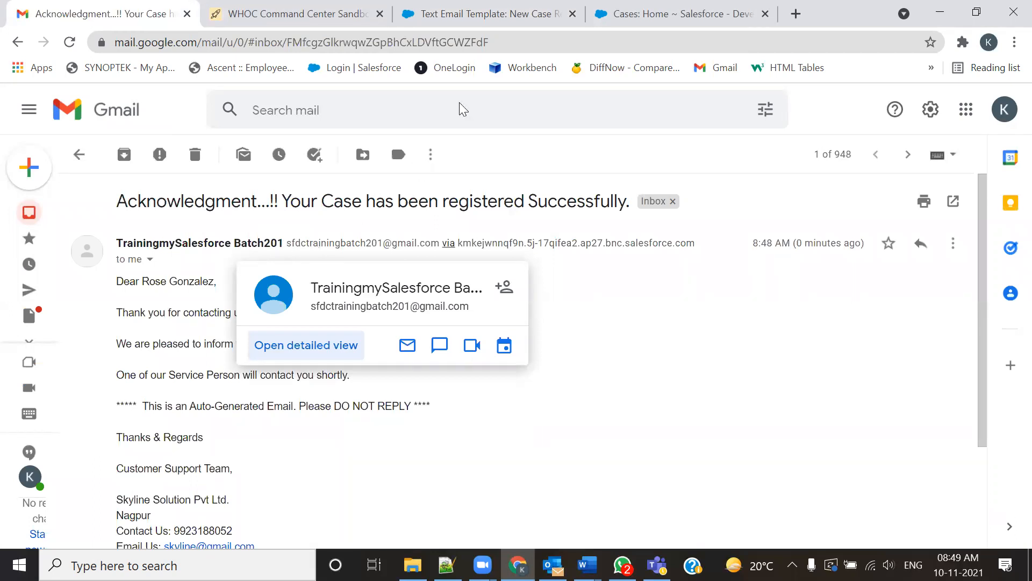
pyautogui.click(611, 16)
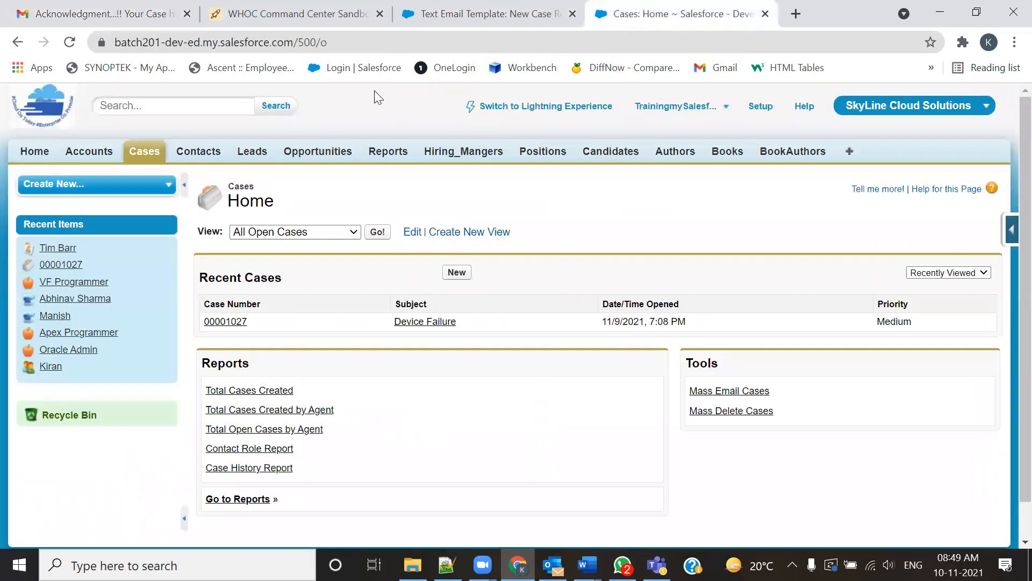
pyautogui.click(112, 16)
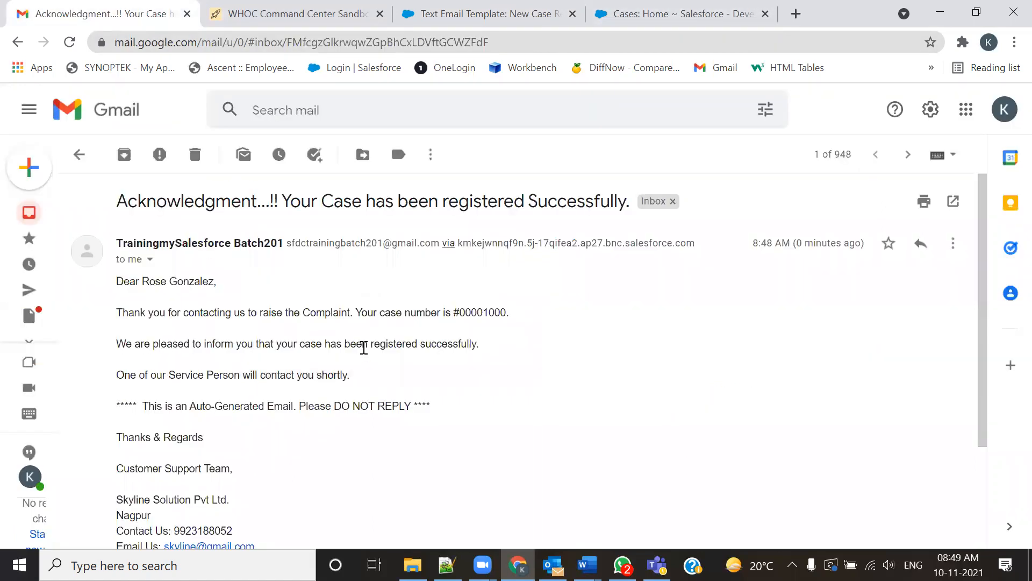
pyautogui.scroll(-2, 422, 325)
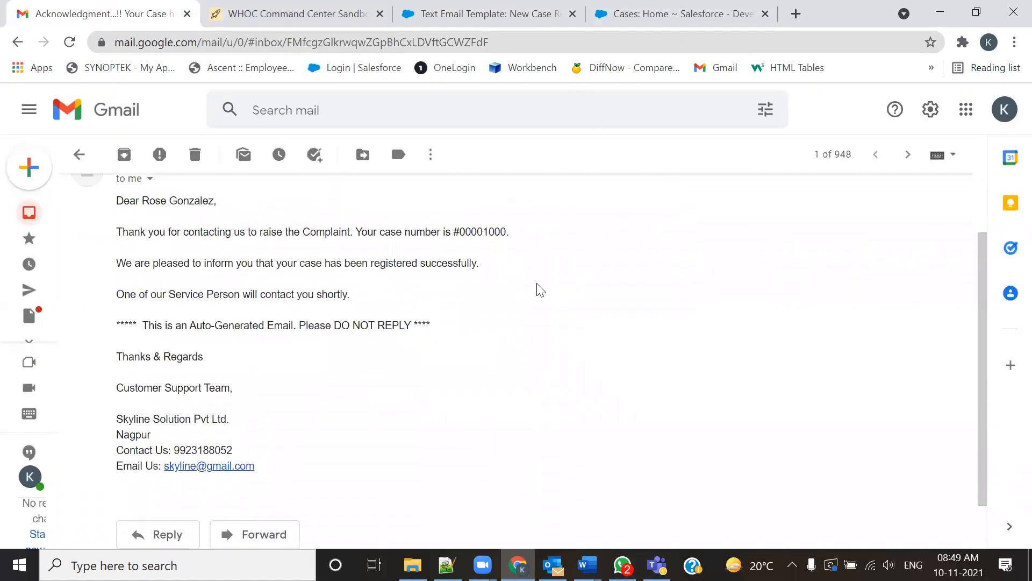
pyautogui.scroll(1, 250, 298)
pyautogui.scroll(1, 245, 295)
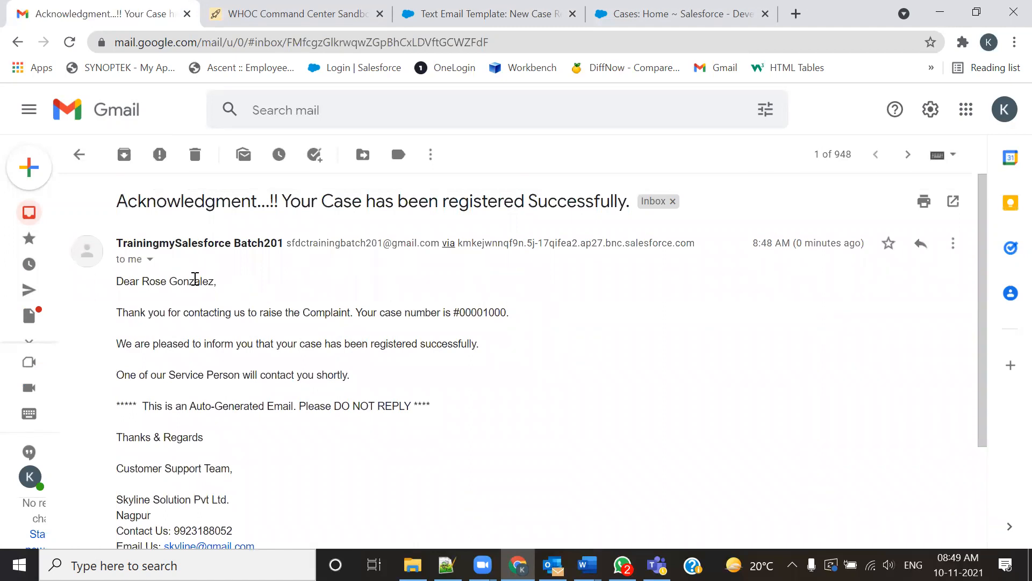
pyautogui.moveTo(119, 201); pyautogui.dragTo(627, 210)
pyautogui.scroll(-1, 553, 309)
pyautogui.scroll(1, 430, 330)
pyautogui.scroll(-2, 204, 334)
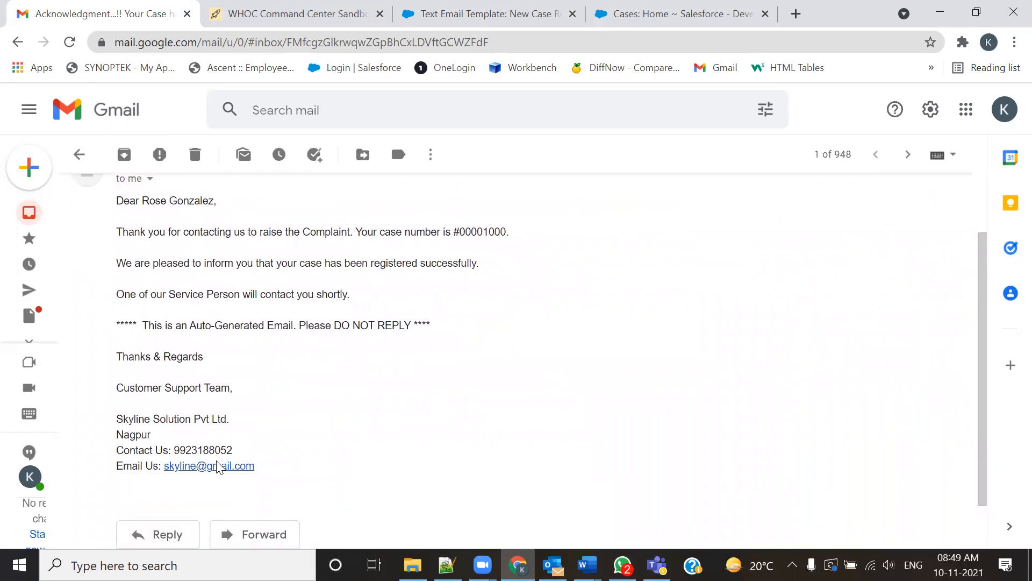
pyautogui.scroll(2, 170, 252)
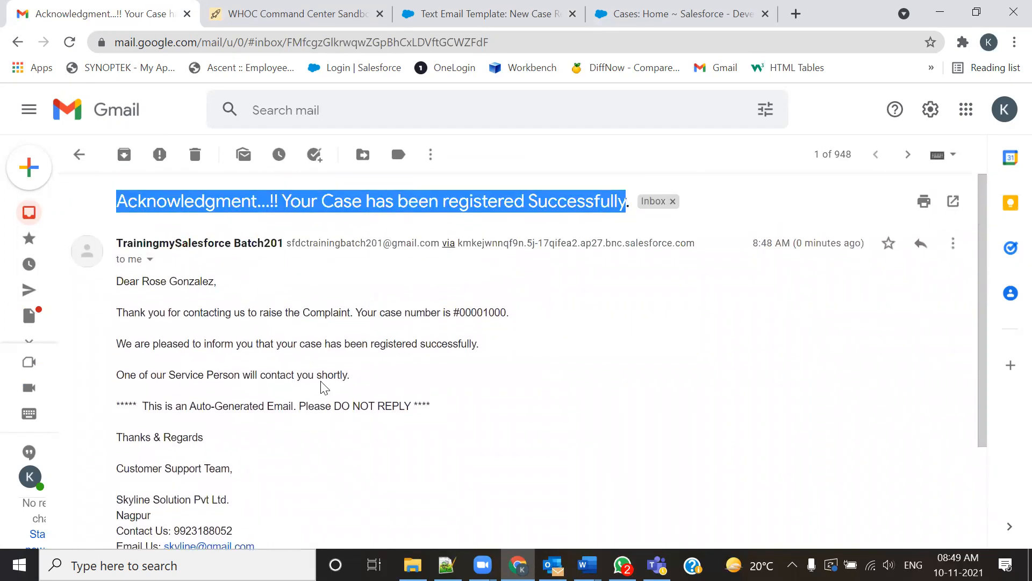
pyautogui.click(493, 387)
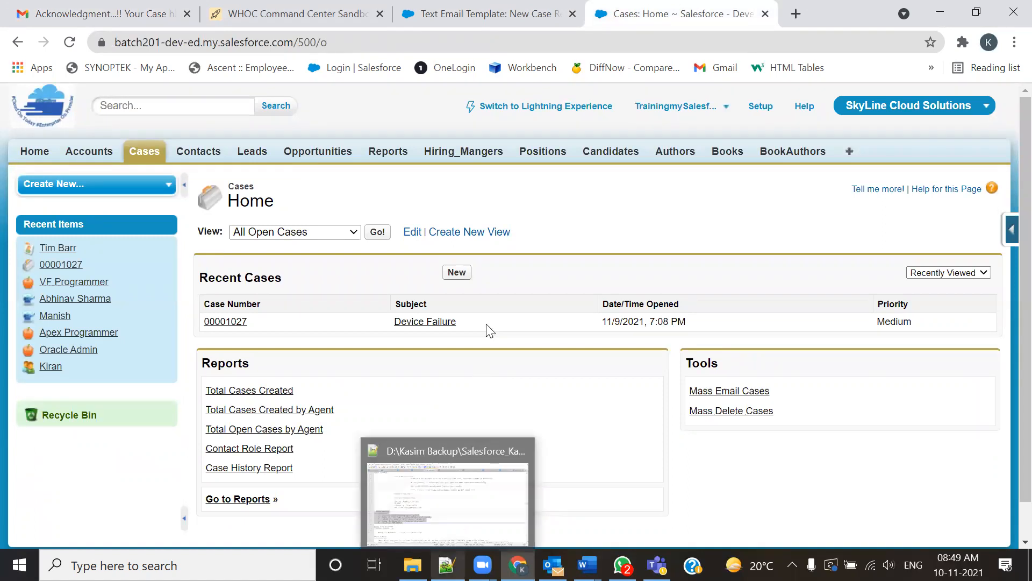
# - Switch to Notepad++, highlight the setup path under Email Logs Features and bookmark the Merge Fields heading line
pyautogui.hotkey('alt', 'Tab')
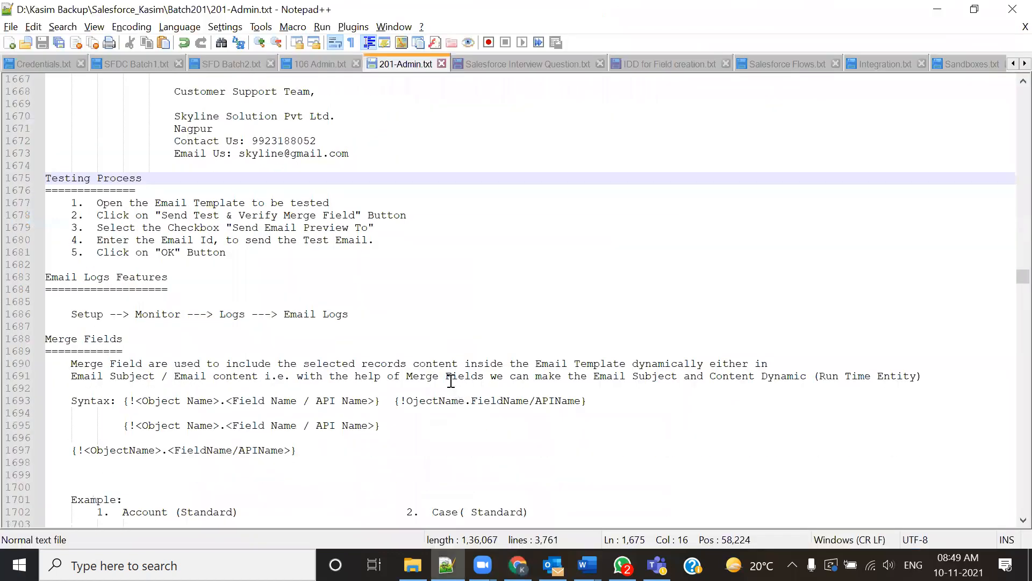
pyautogui.moveTo(395, 314); pyautogui.dragTo(58, 315)
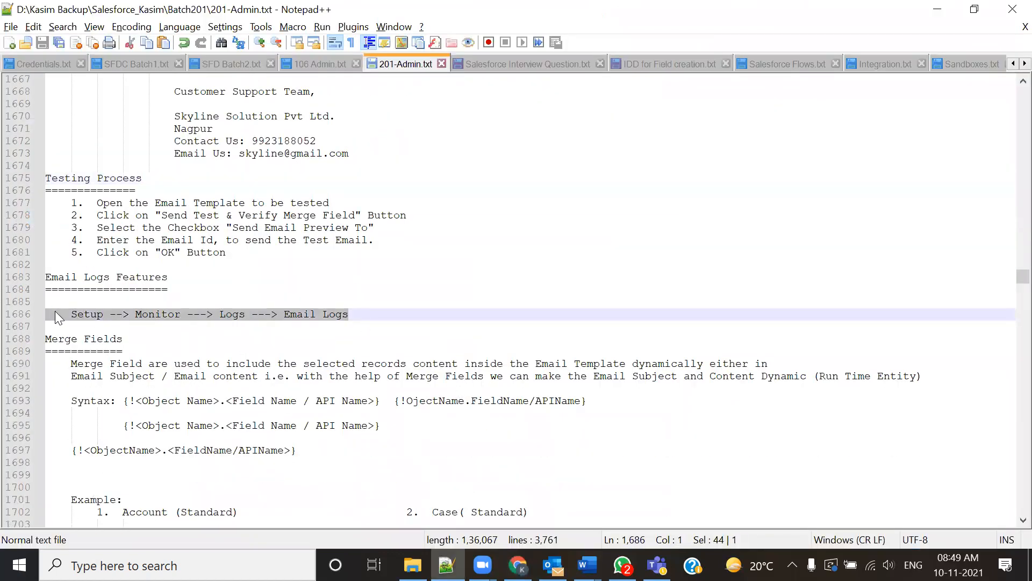
pyautogui.scroll(-1, 228, 325)
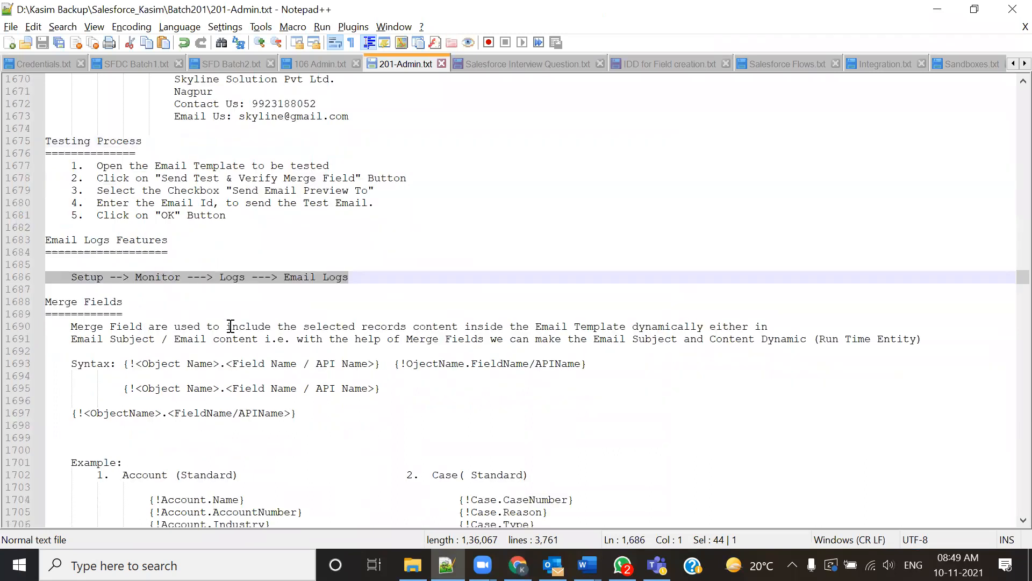
pyautogui.click(36, 304)
# - Highlight the hard-coded customer name and the case number in the sample email content of the Plain Text / Text Template notes
pyautogui.scroll(11, 226, 316)
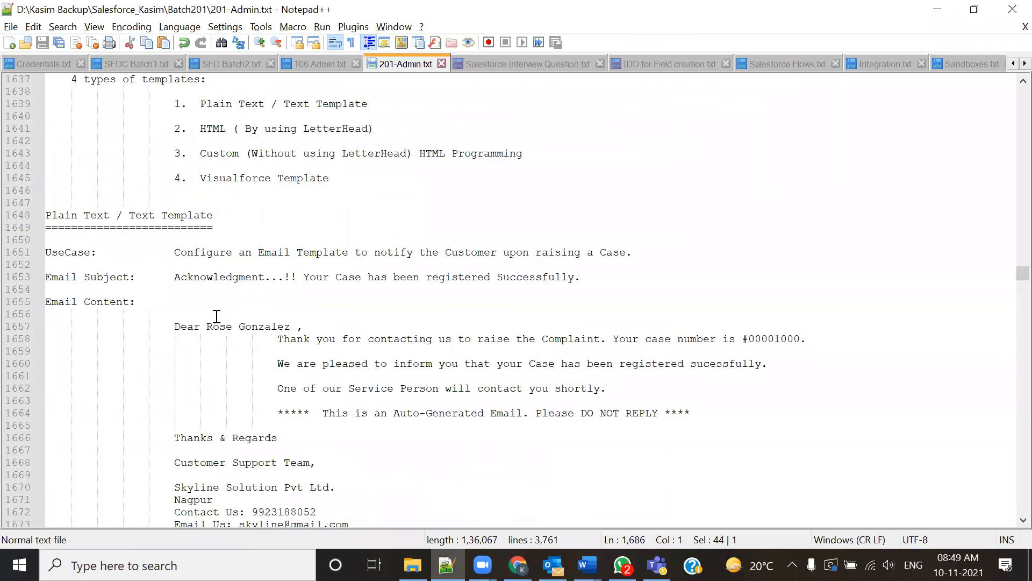
pyautogui.click(209, 326)
pyautogui.keyDown('shift'); pyautogui.click(284, 325); pyautogui.keyUp('shift')
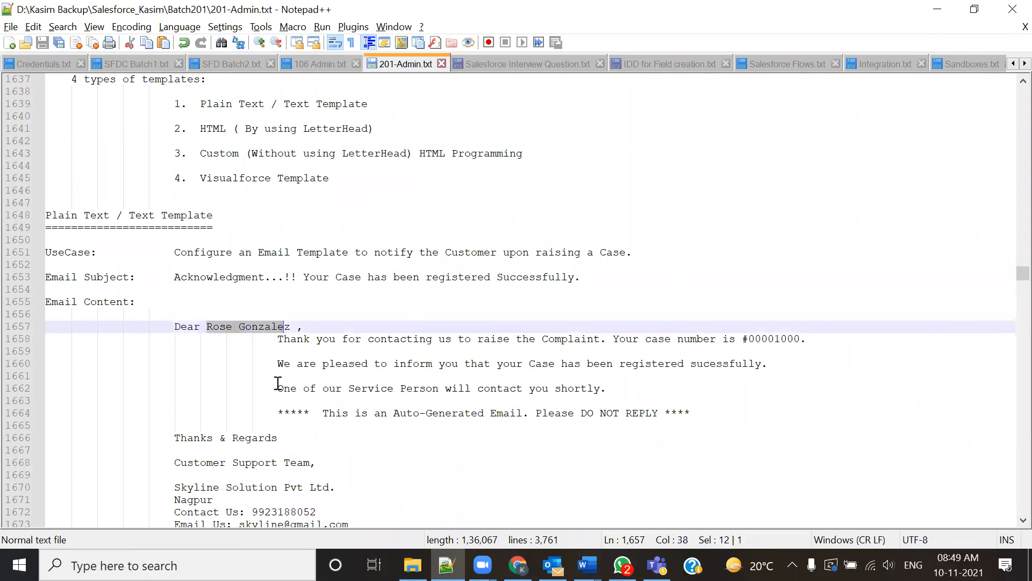
pyautogui.click(742, 339)
pyautogui.keyDown('shift'); pyautogui.click(819, 340); pyautogui.keyUp('shift')
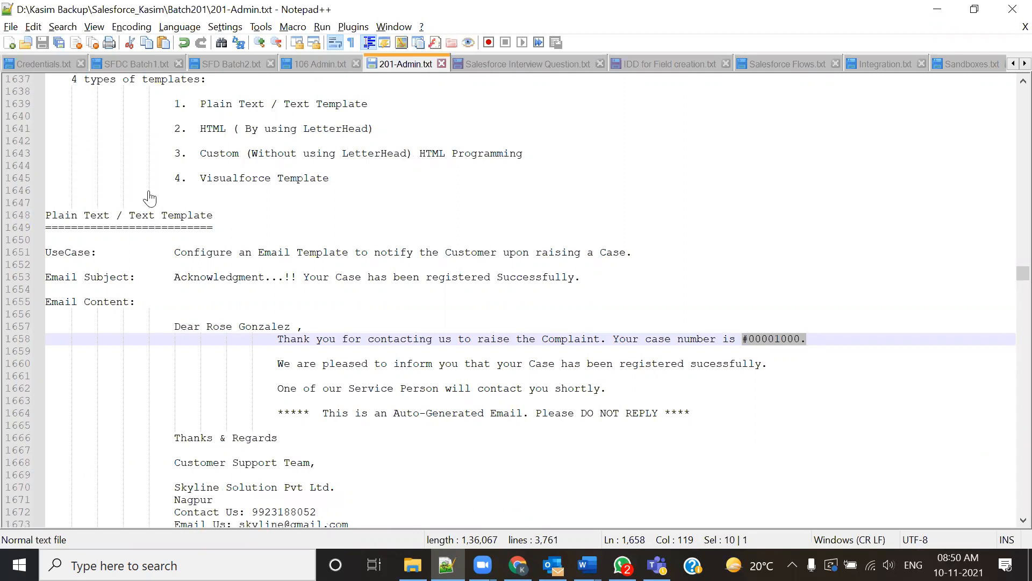
# - Switch to Gmail, return from the open email to the inbox and look through the older messages
pyautogui.hotkey('alt', 'Tab')
pyautogui.click(78, 154)
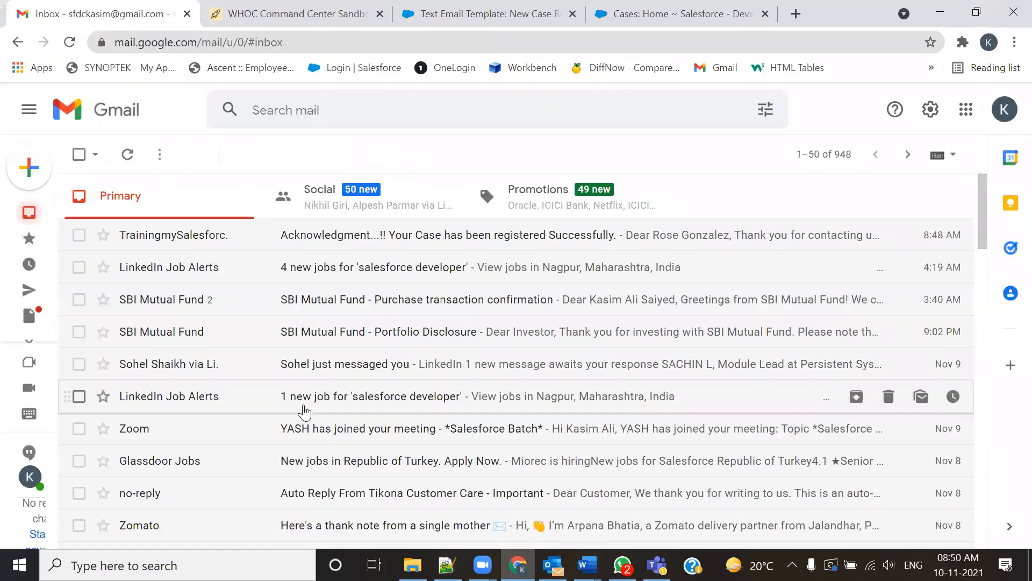
pyautogui.scroll(-3, 308, 387)
pyautogui.scroll(-10, 308, 387)
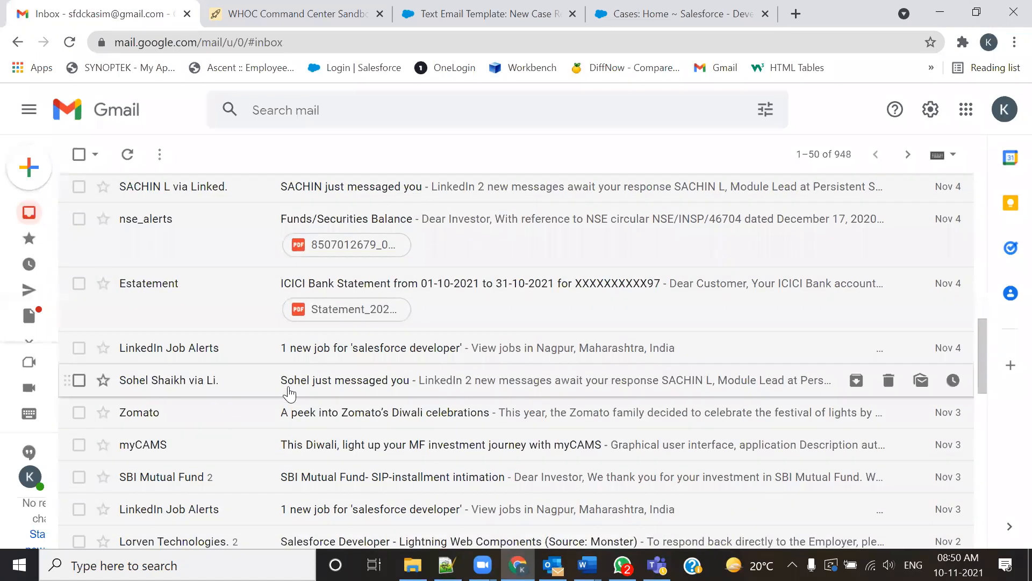
pyautogui.scroll(-3, 290, 391)
pyautogui.scroll(-5, 290, 394)
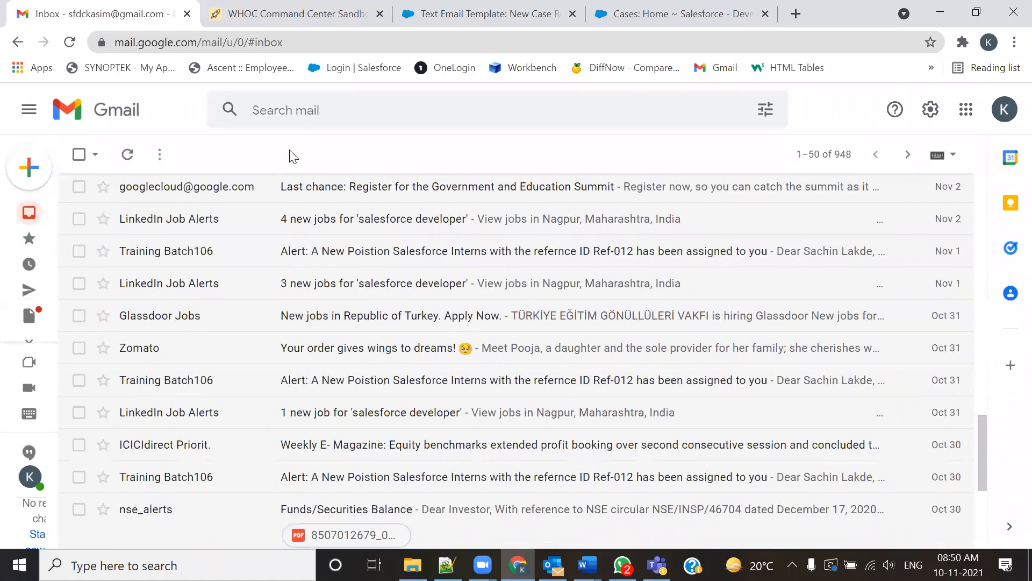
# - Open the inbox of another signed-in Google account and browse its messages for examples of personalized subject lines
pyautogui.click(1003, 109)
pyautogui.scroll(-5, 909, 376)
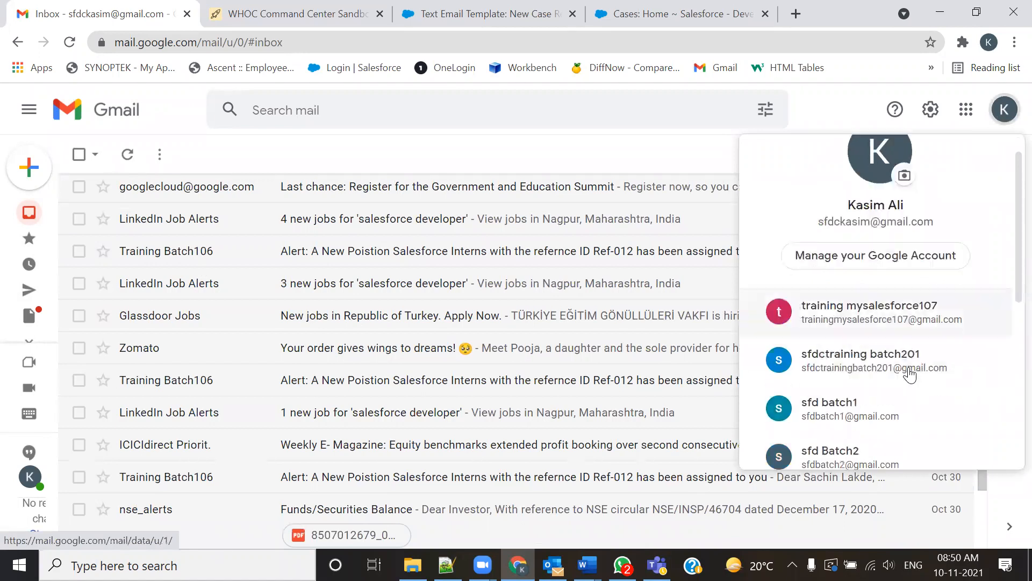
pyautogui.click(886, 394)
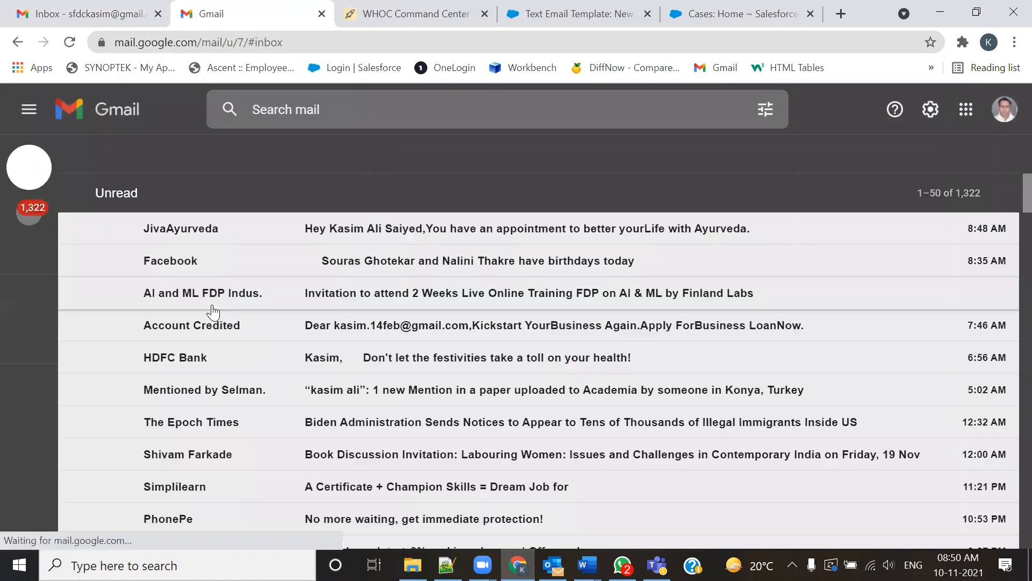
pyautogui.scroll(-2, 212, 312)
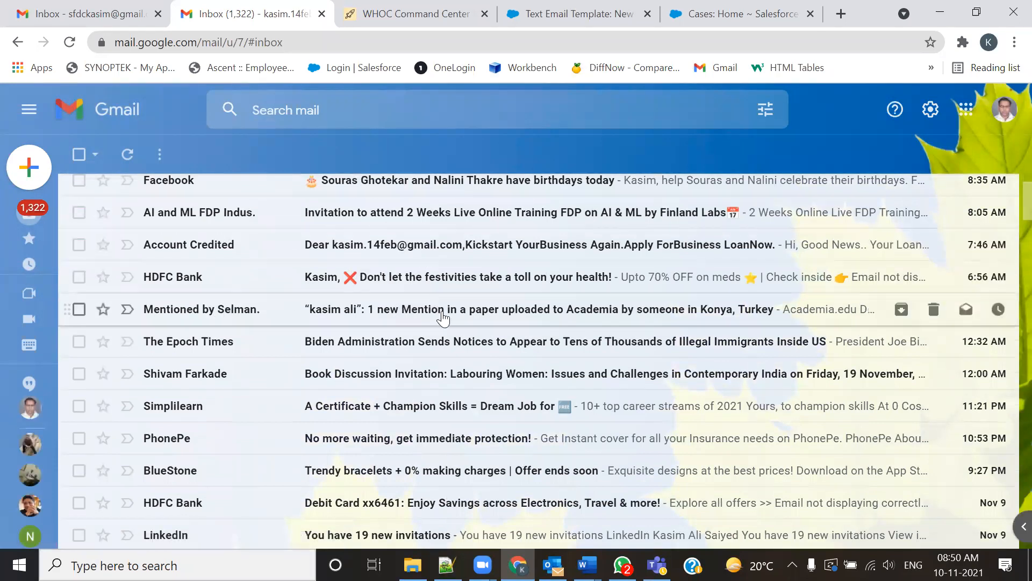
pyautogui.scroll(-5, 441, 314)
pyautogui.scroll(-3, 442, 317)
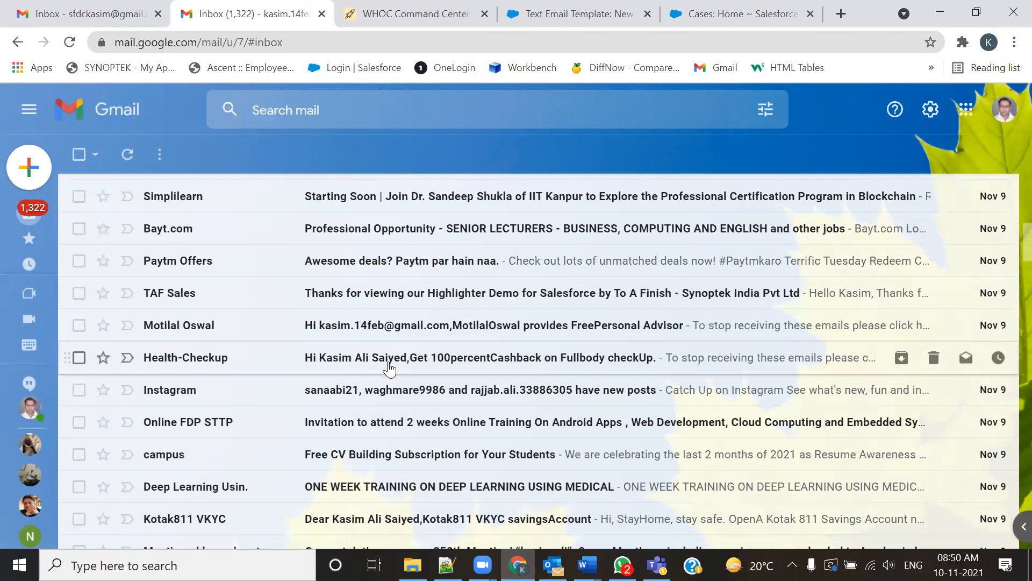
pyautogui.scroll(-3, 390, 370)
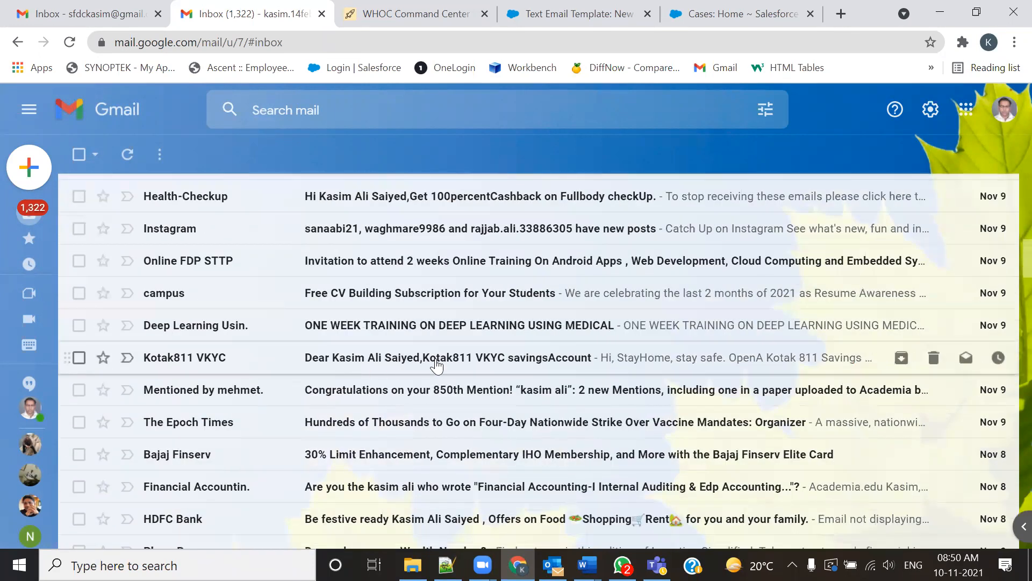
pyautogui.scroll(-3, 436, 365)
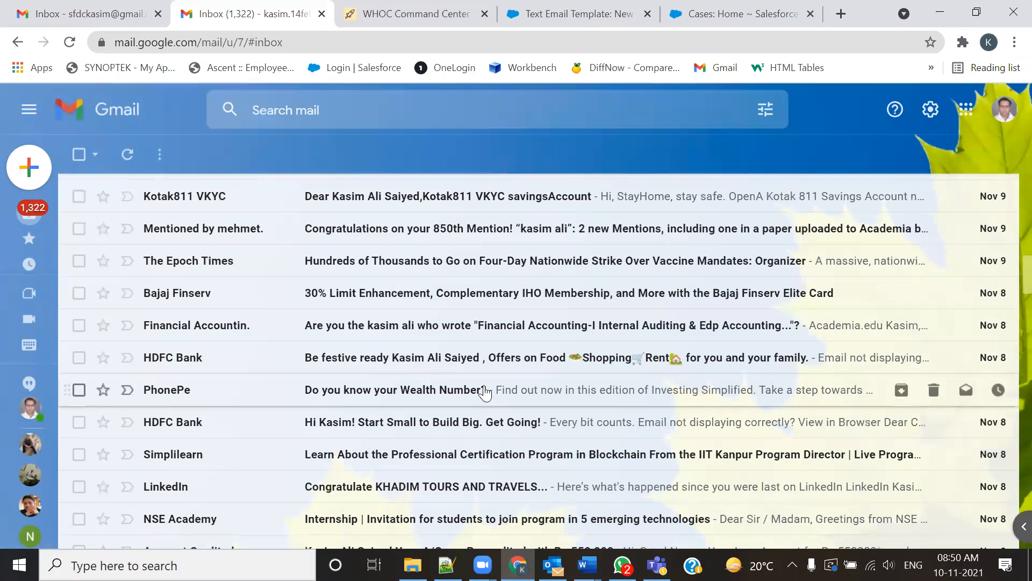
pyautogui.scroll(5, 316, 334)
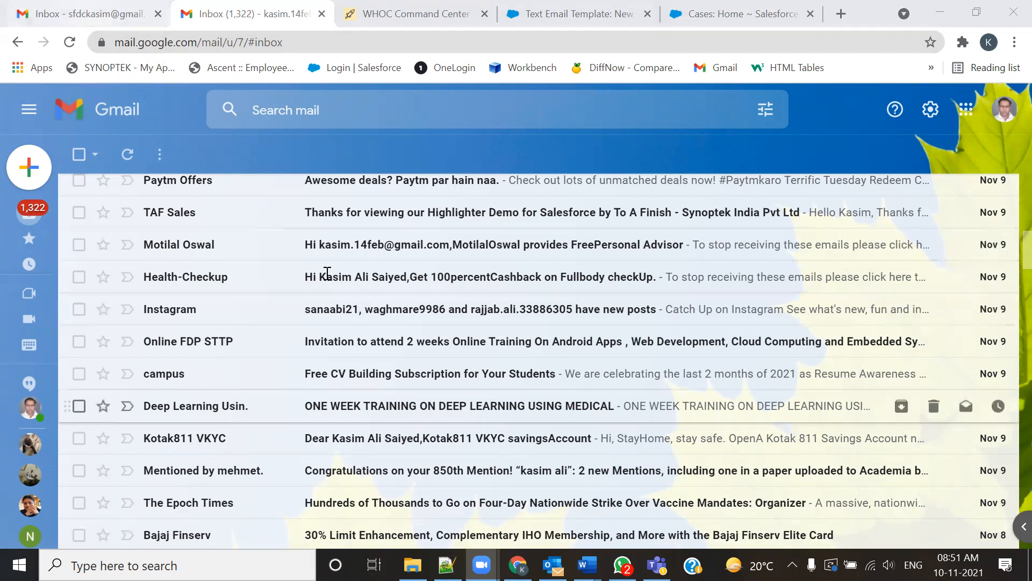
# - Switch to Notepad++ and point out the static customer name and case number in the email content notes again
pyautogui.hotkey('alt', 'Tab')
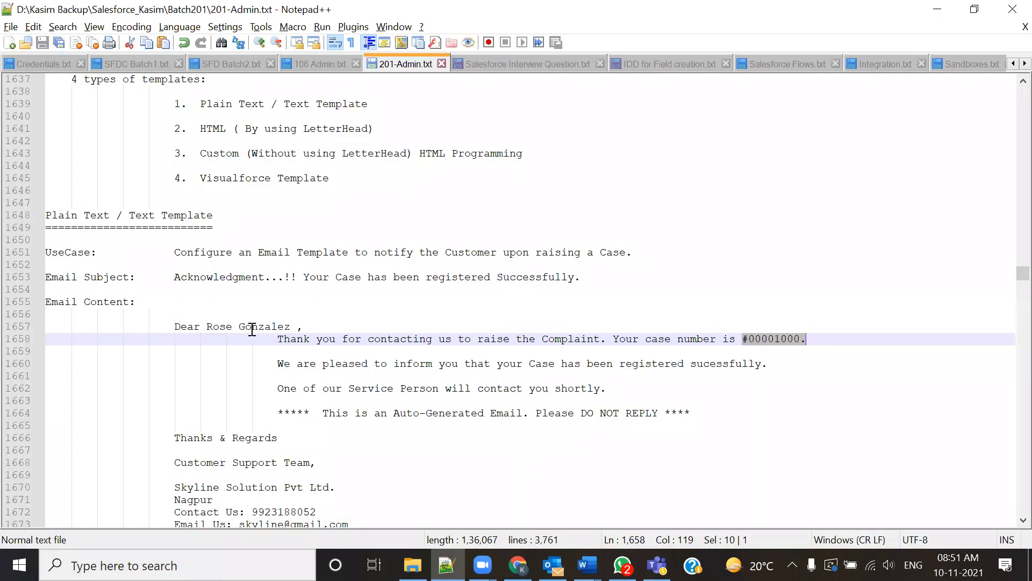
pyautogui.moveTo(213, 326); pyautogui.dragTo(258, 327)
pyautogui.moveTo(754, 339); pyautogui.dragTo(768, 339)
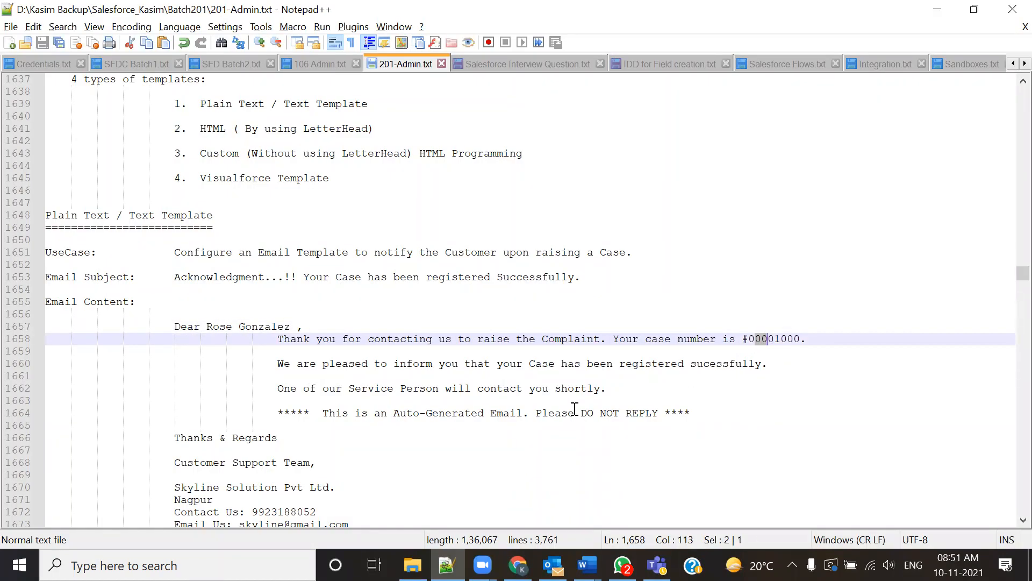
# - Read the Merge Fields notes, highlighting the word "dynamically" and the section heading
pyautogui.scroll(-10, 574, 408)
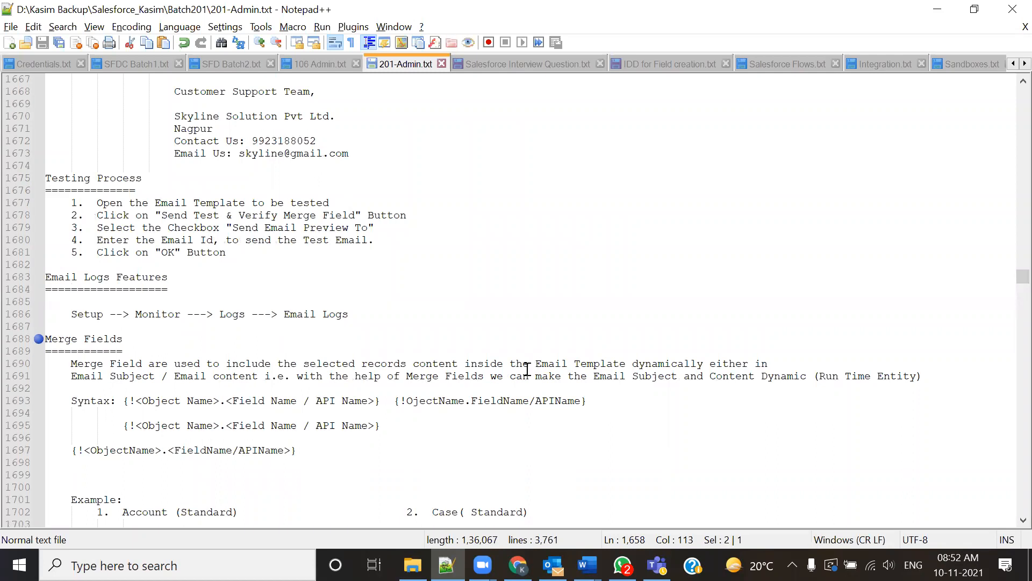
pyautogui.doubleClick(679, 365)
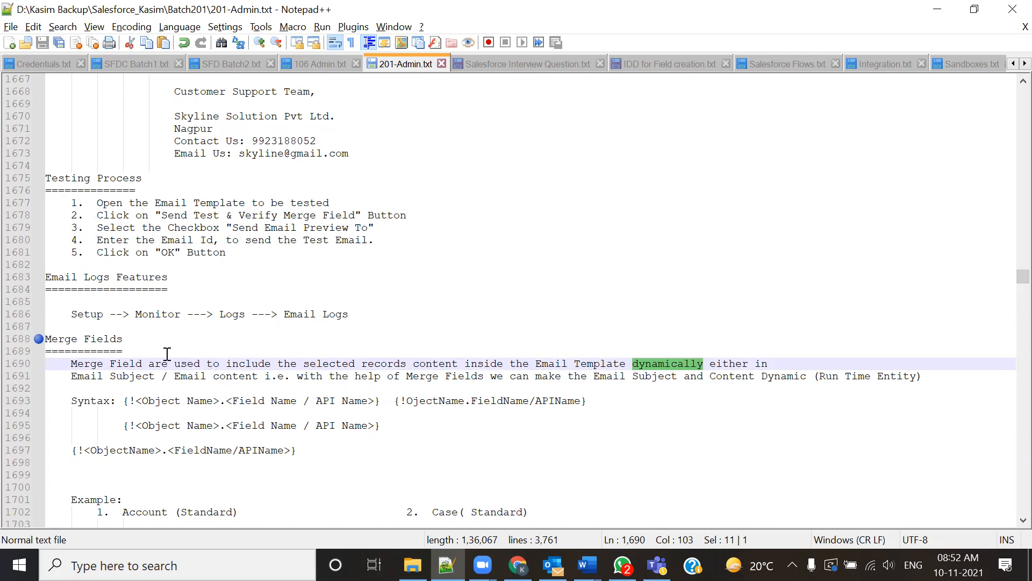
pyautogui.moveTo(134, 340); pyautogui.dragTo(21, 351)
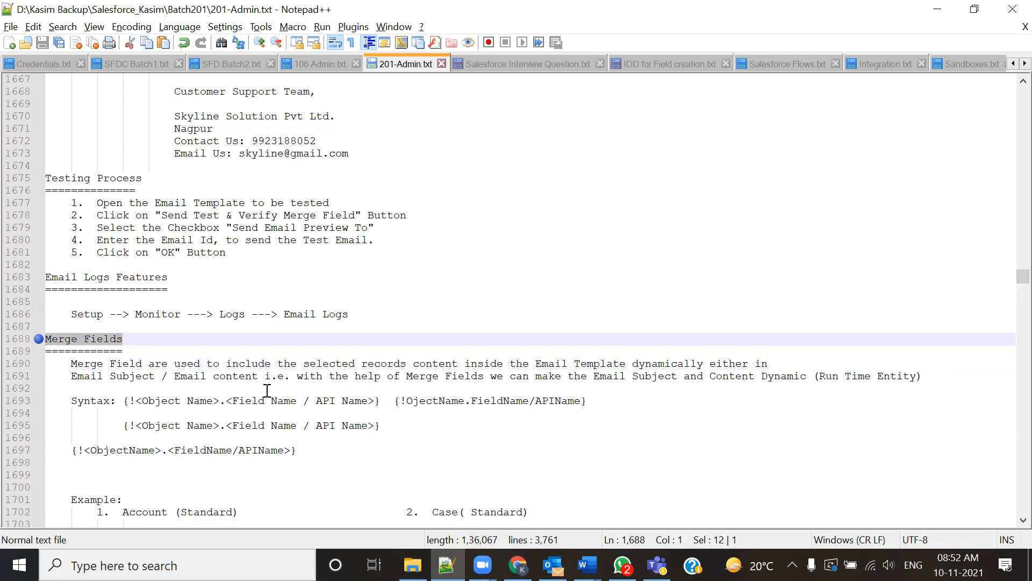
# - Go back over the Testing Process notes and highlight the Email Logs Features heading
pyautogui.scroll(4, 272, 384)
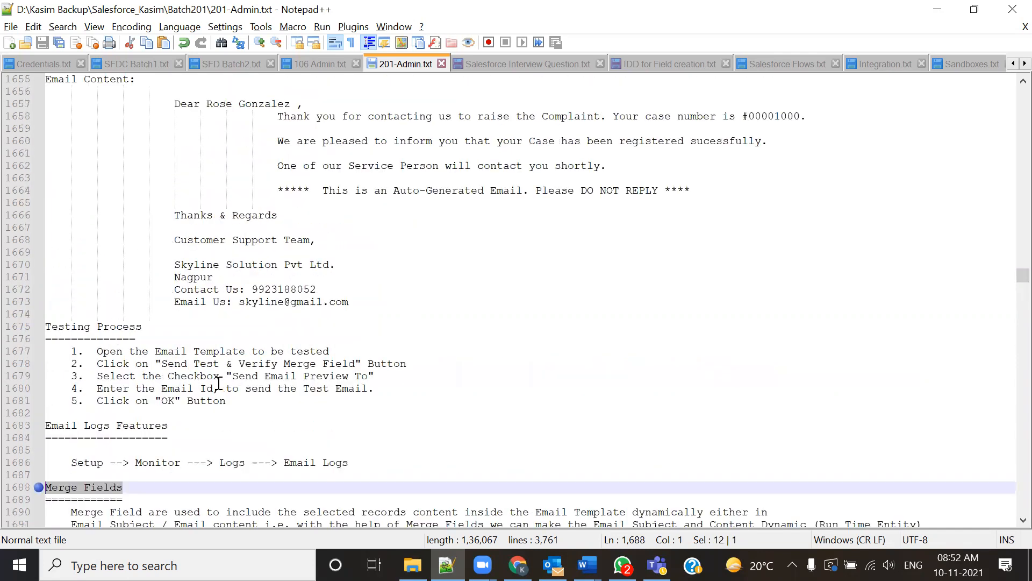
pyautogui.scroll(-2, 162, 409)
pyautogui.moveTo(72, 351); pyautogui.dragTo(168, 351)
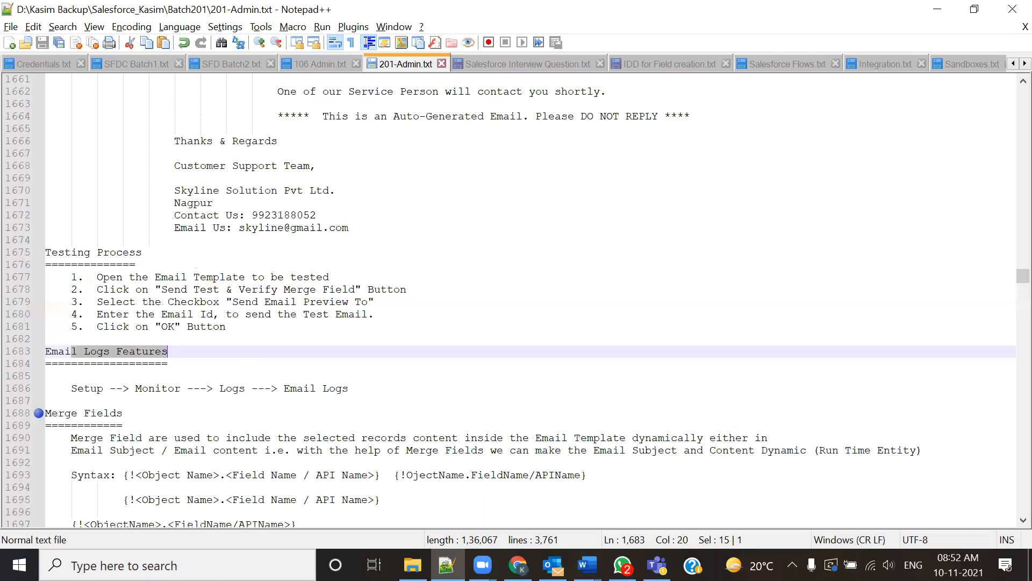
# - Switch to Chrome and open the test-send and merge field verification dialog for the New Case Registration Notification Template
pyautogui.hotkey('alt', 'Tab')
pyautogui.click(626, 11)
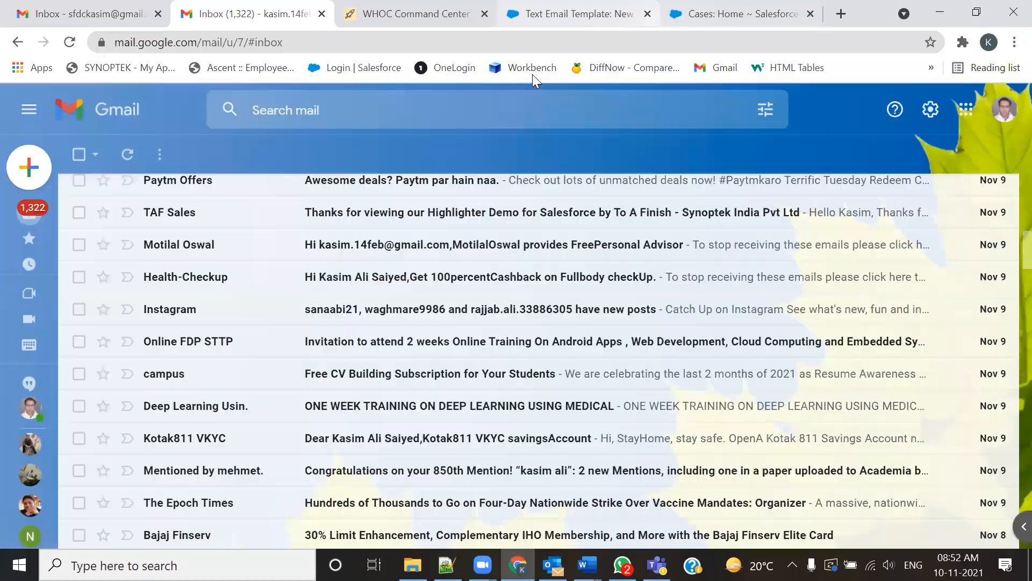
pyautogui.scroll(-5, 481, 368)
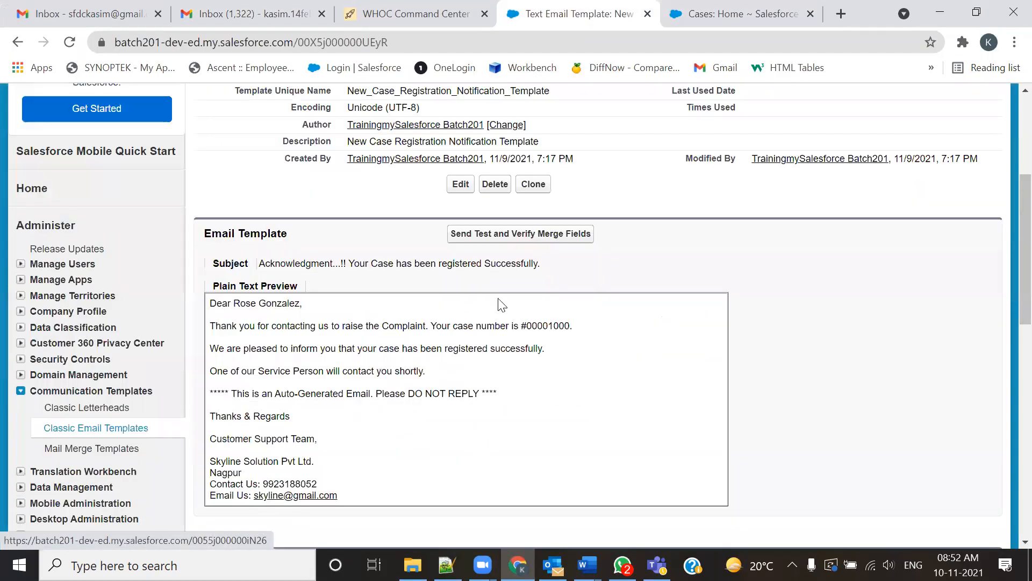
pyautogui.click(515, 241)
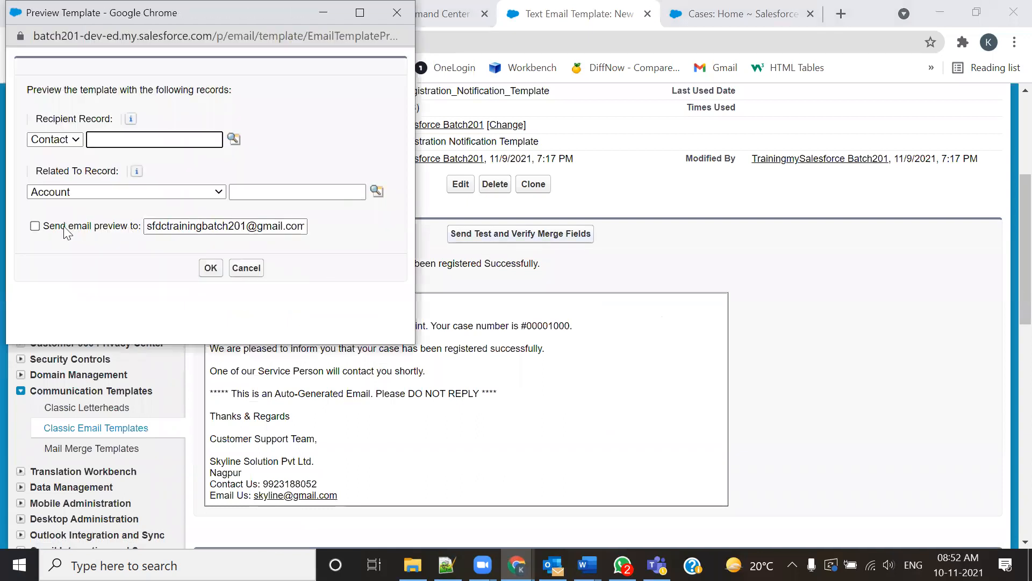
# - Send an email preview of the template to the presenter's other Gmail address in place of the default recipient
pyautogui.click(42, 227)
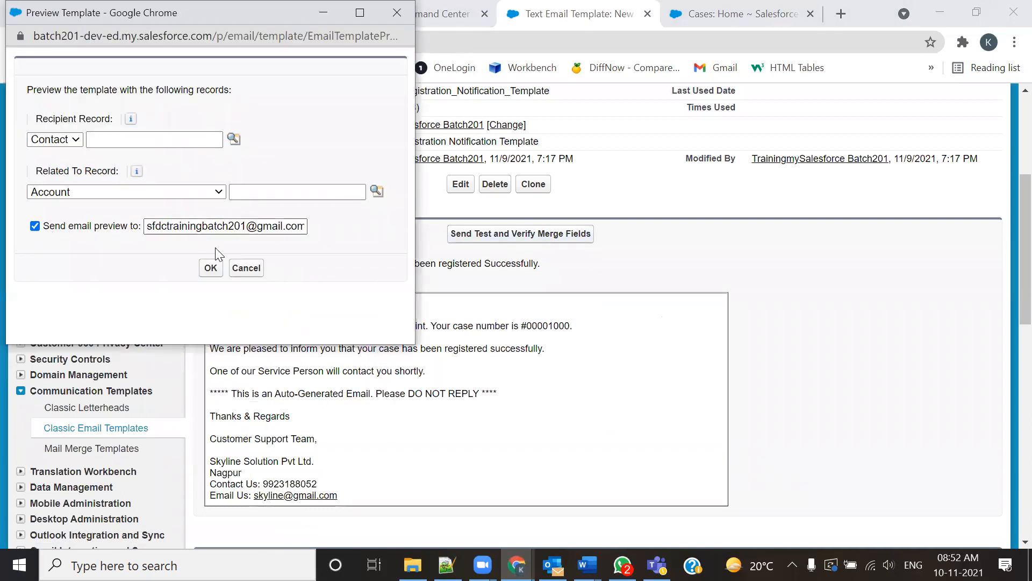
pyautogui.click(250, 226)
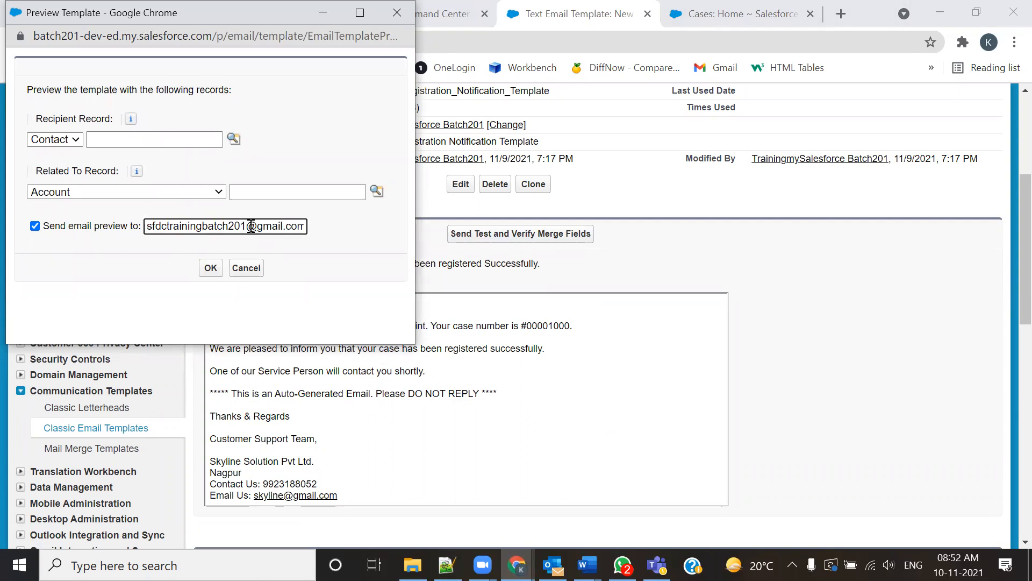
pyautogui.tripleClick(251, 226)
pyautogui.write('kasim')
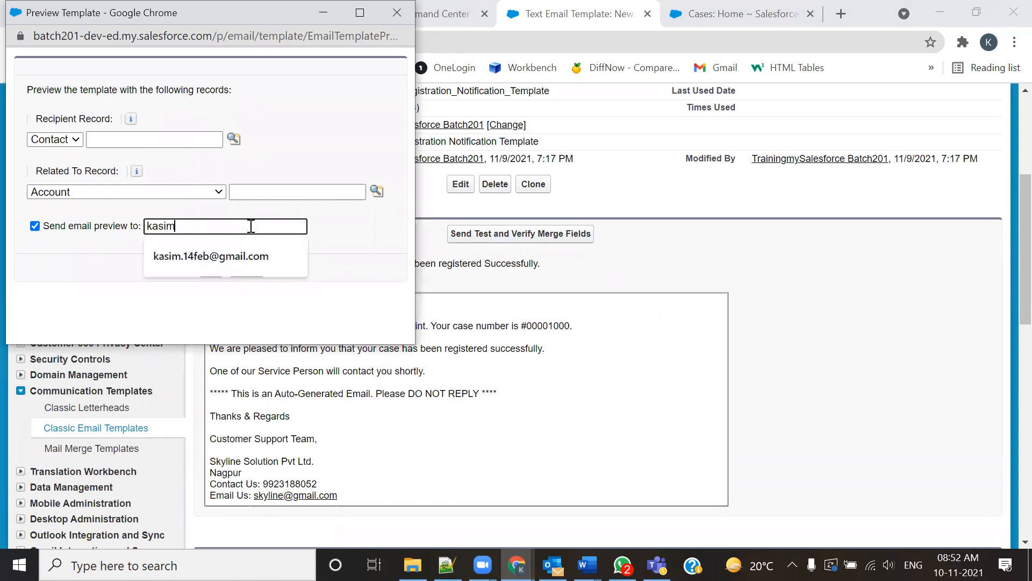
pyautogui.press('Down')
pyautogui.press('Return')
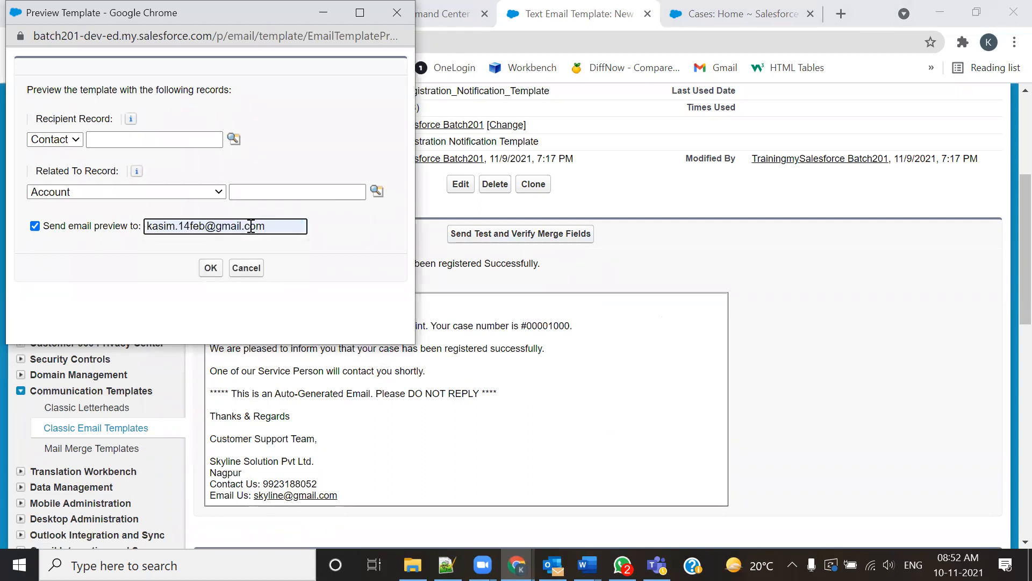
pyautogui.click(212, 270)
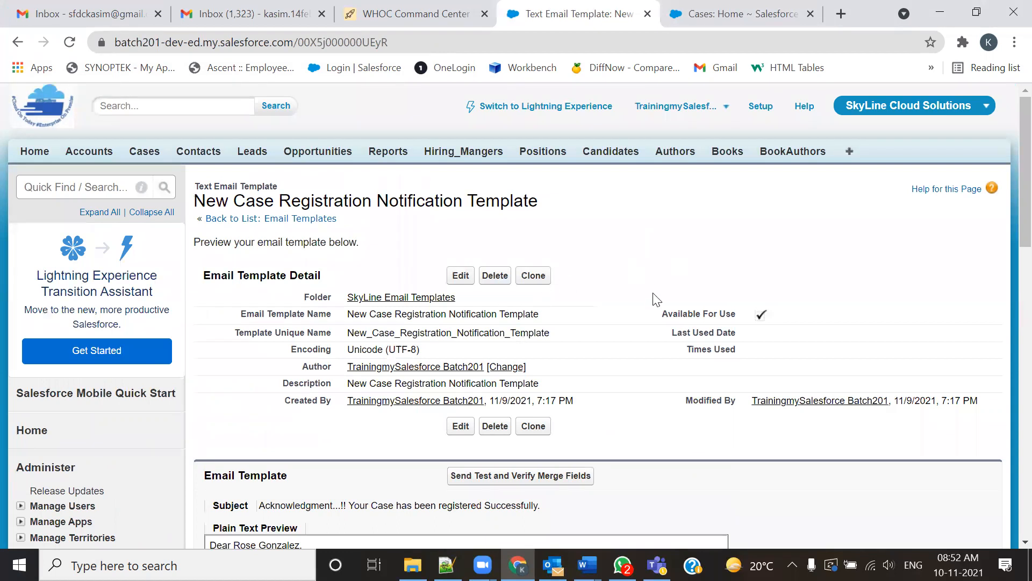
# - Open the received case acknowledgment test email in the recipient's Gmail inbox, and close that mailbox after viewing it
pyautogui.click(240, 8)
pyautogui.scroll(10, 276, 353)
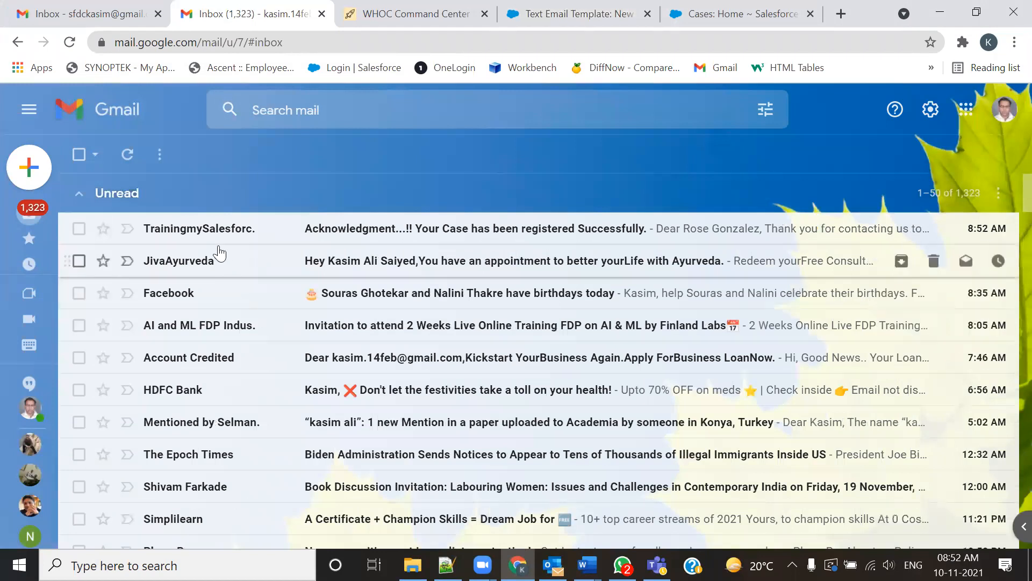
pyautogui.click(363, 228)
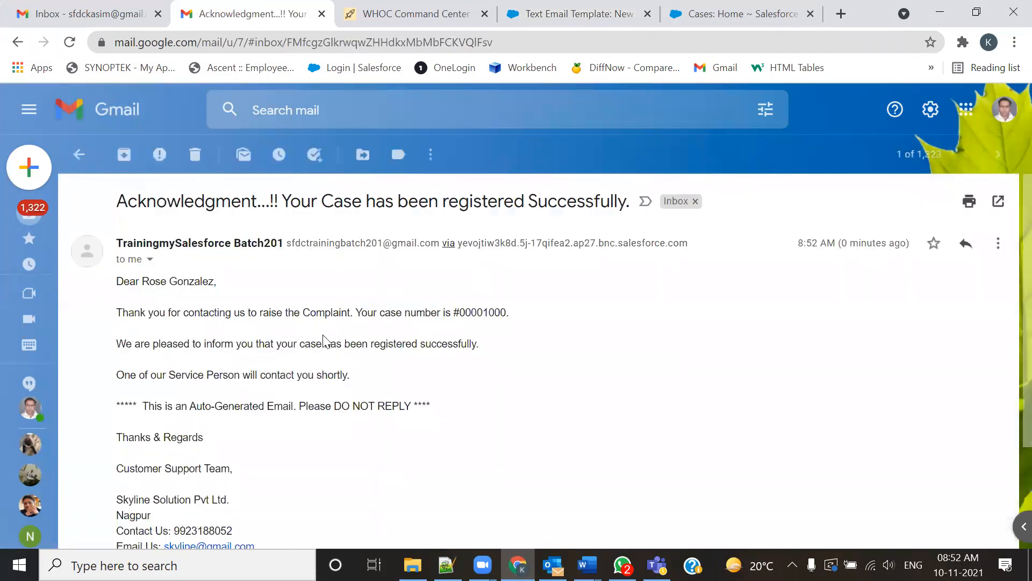
pyautogui.click(321, 13)
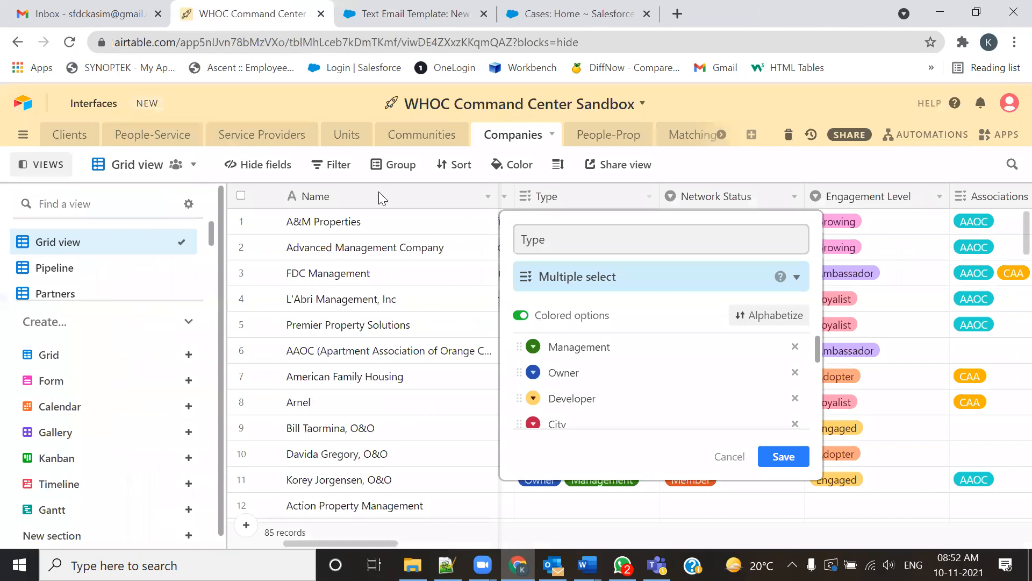
# - Close the Salesforce Cases page and check the remaining Gmail inbox before returning to the email template
pyautogui.click(509, 22)
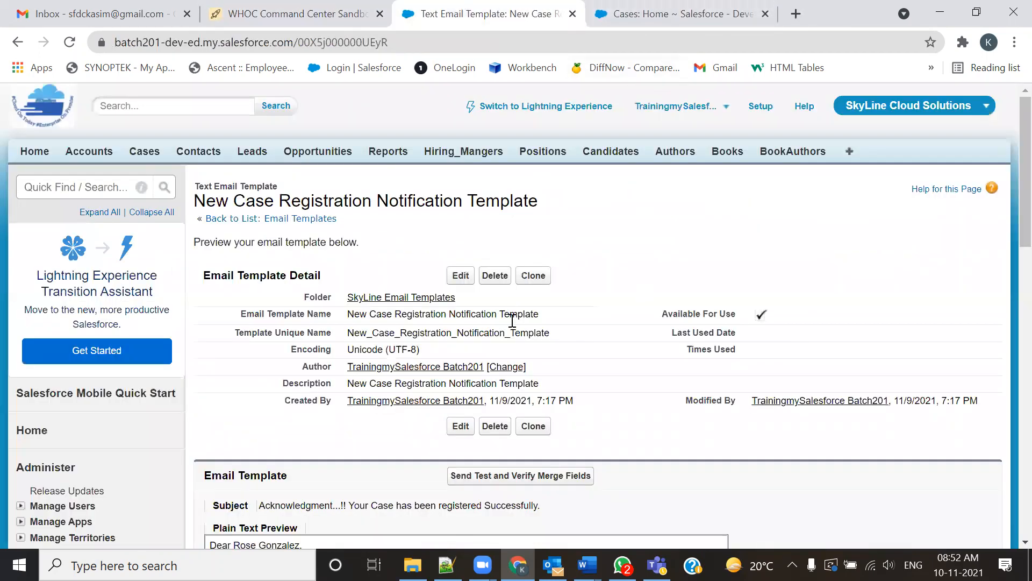
pyautogui.click(764, 14)
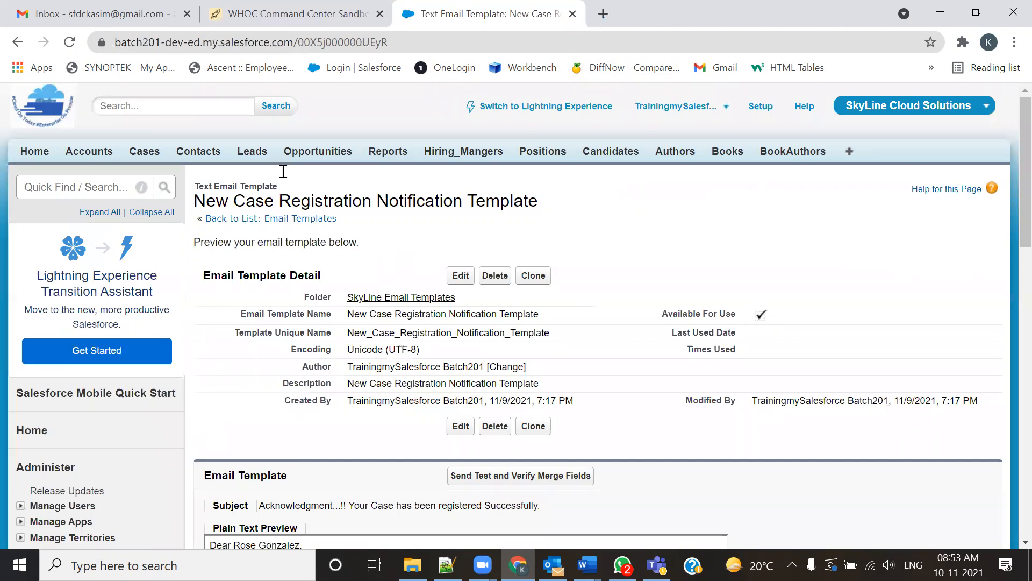
pyautogui.click(108, 14)
pyautogui.scroll(15, 454, 360)
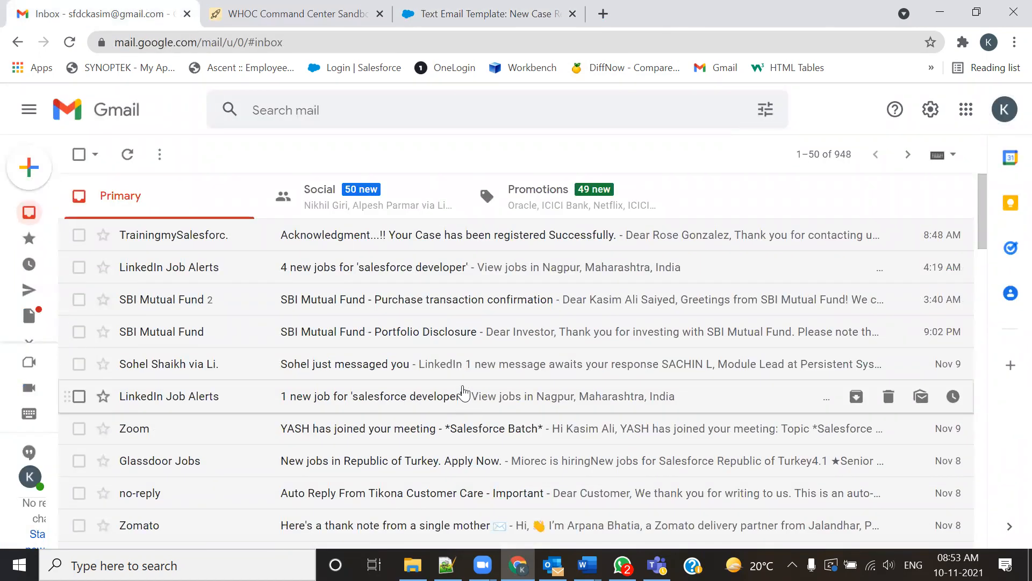
pyautogui.click(484, 14)
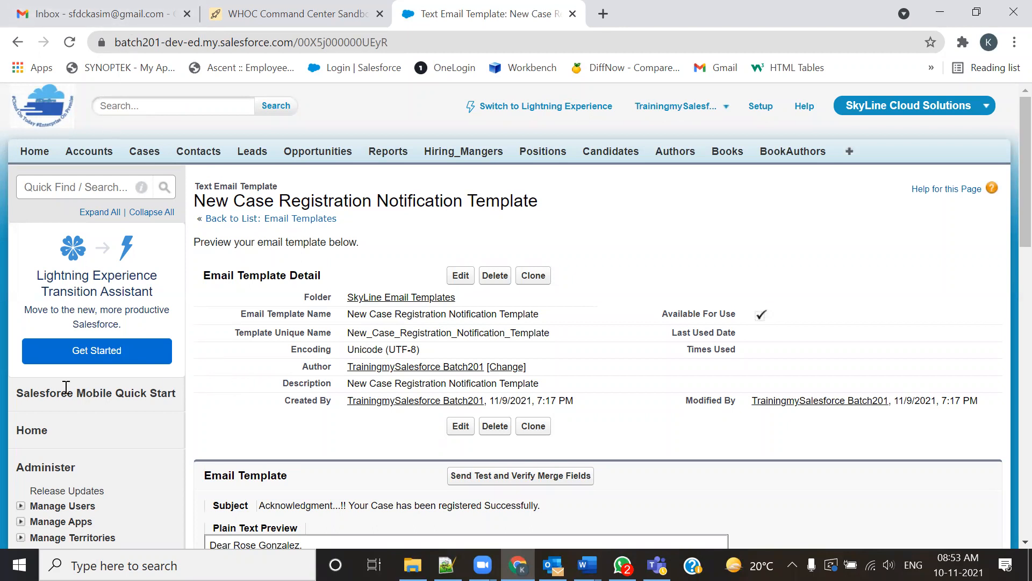
# - Check the Email Logs path in the Notepad++ notes and open Email Log Files from Monitor > Logs in Salesforce Setup
pyautogui.hotkey('alt', 'Tab')
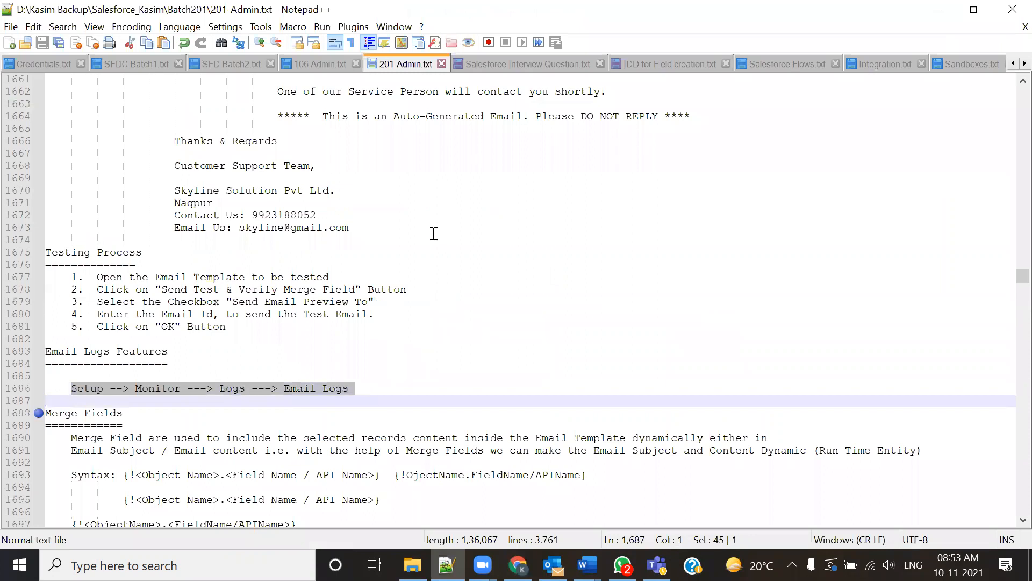
pyautogui.hotkey('alt', 'Tab')
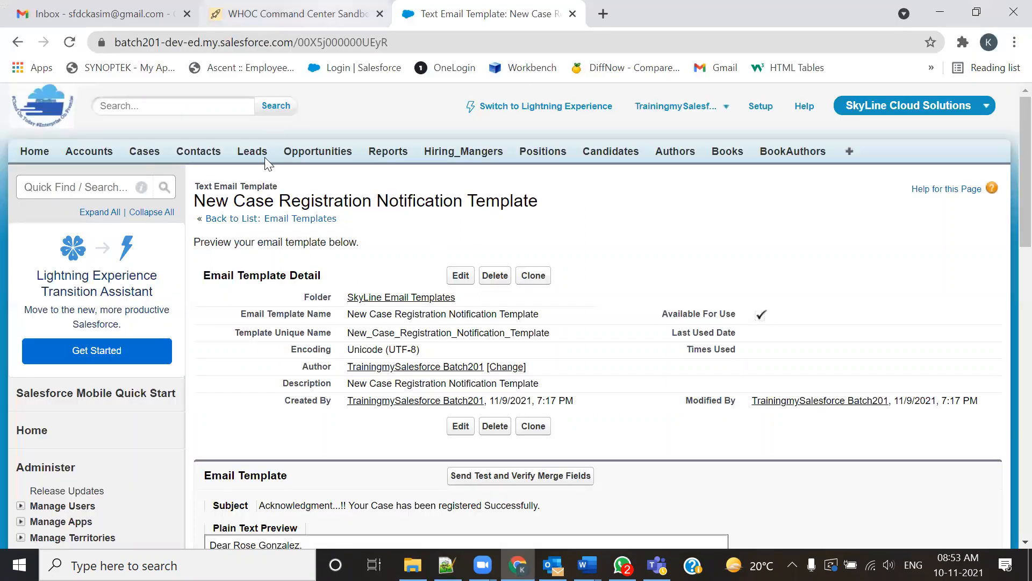
pyautogui.scroll(-5, 194, 363)
pyautogui.scroll(3, 449, 295)
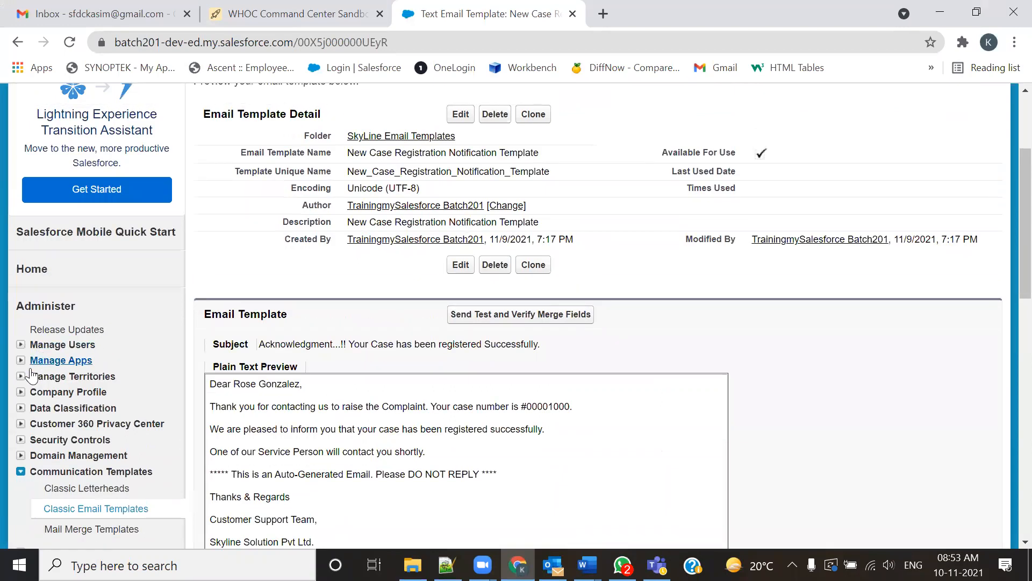
pyautogui.scroll(-5, 38, 411)
pyautogui.scroll(-6, 50, 412)
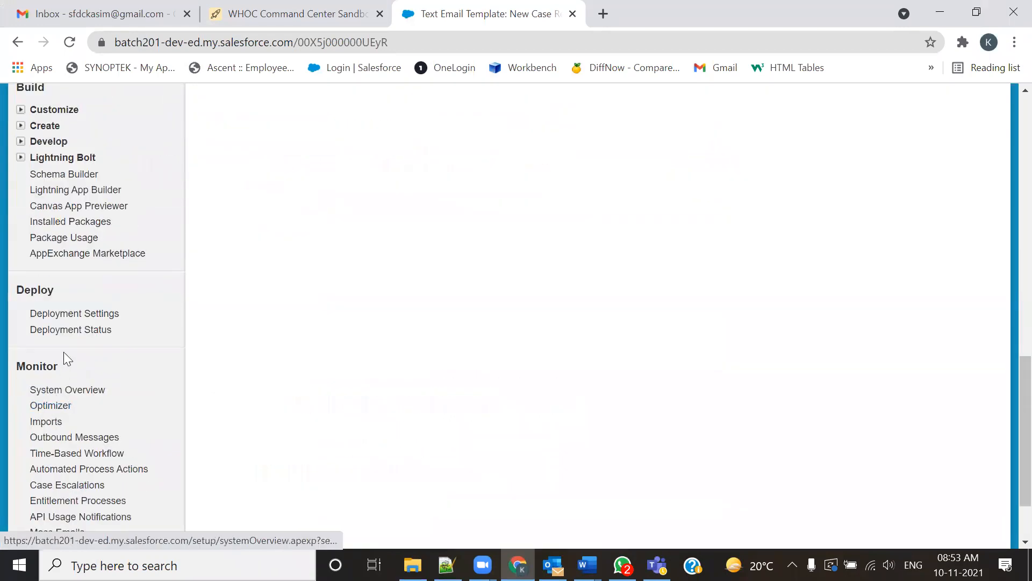
pyautogui.scroll(-2, 63, 353)
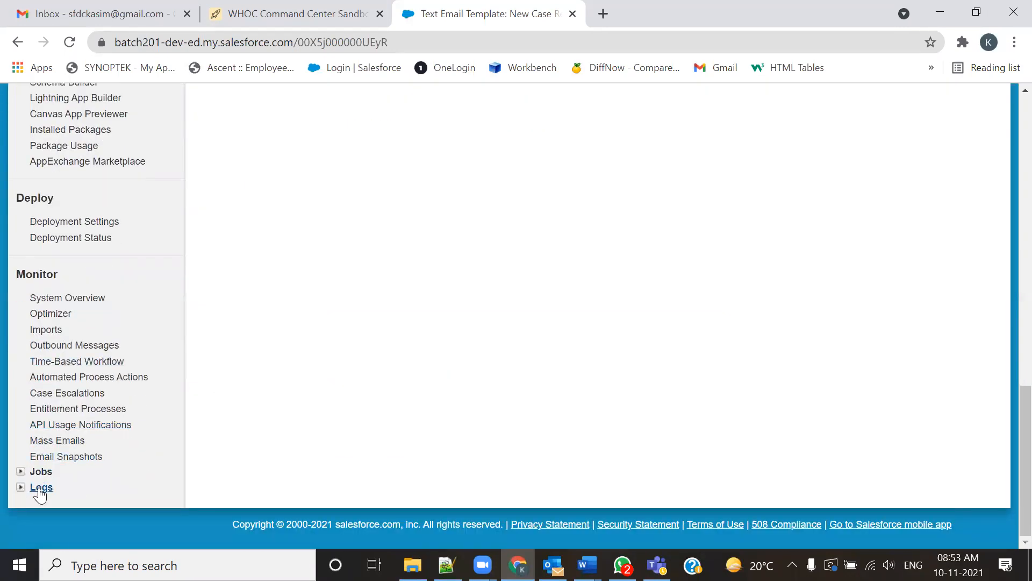
pyautogui.click(21, 492)
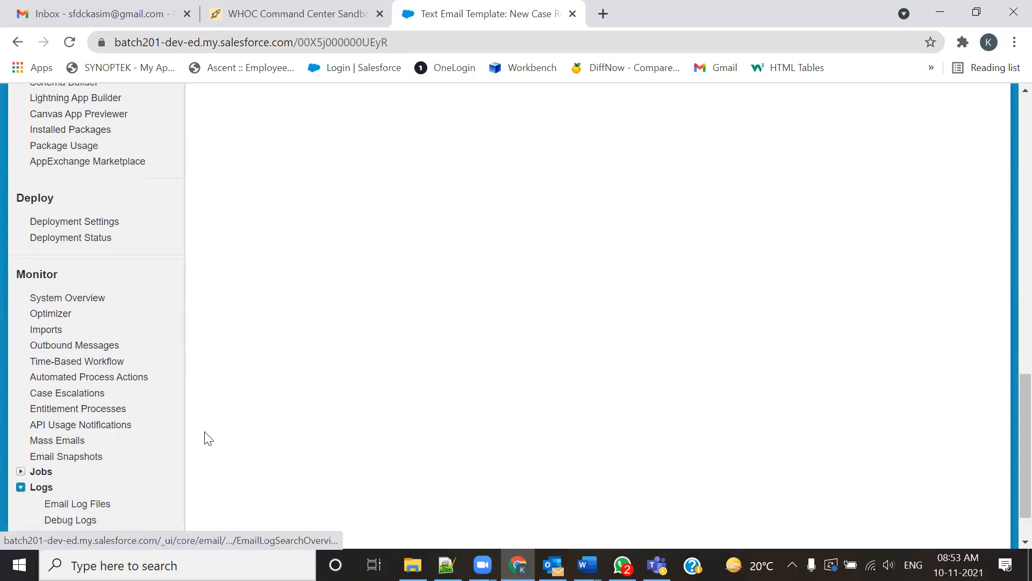
pyautogui.scroll(-1, 139, 438)
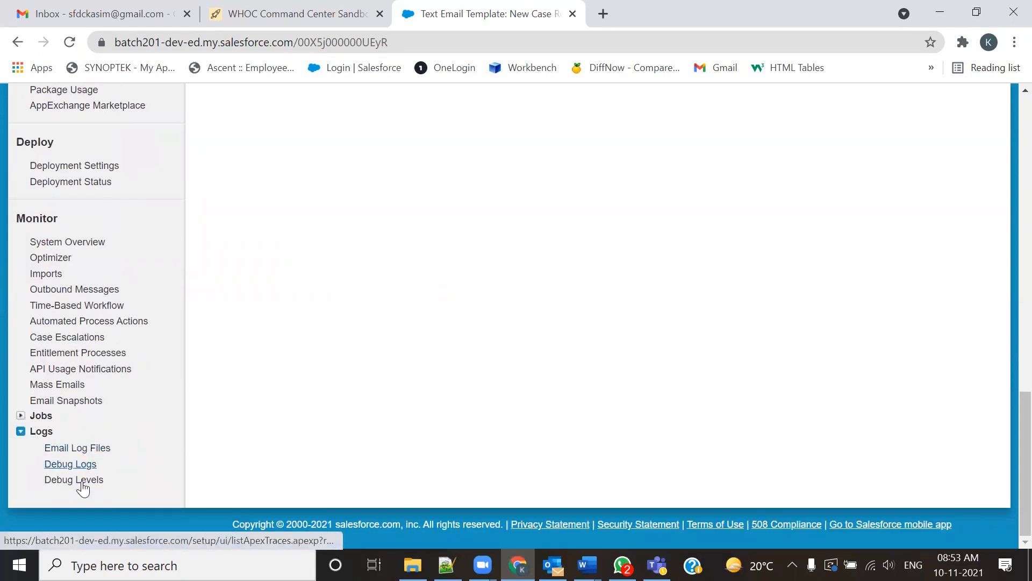
pyautogui.click(110, 440)
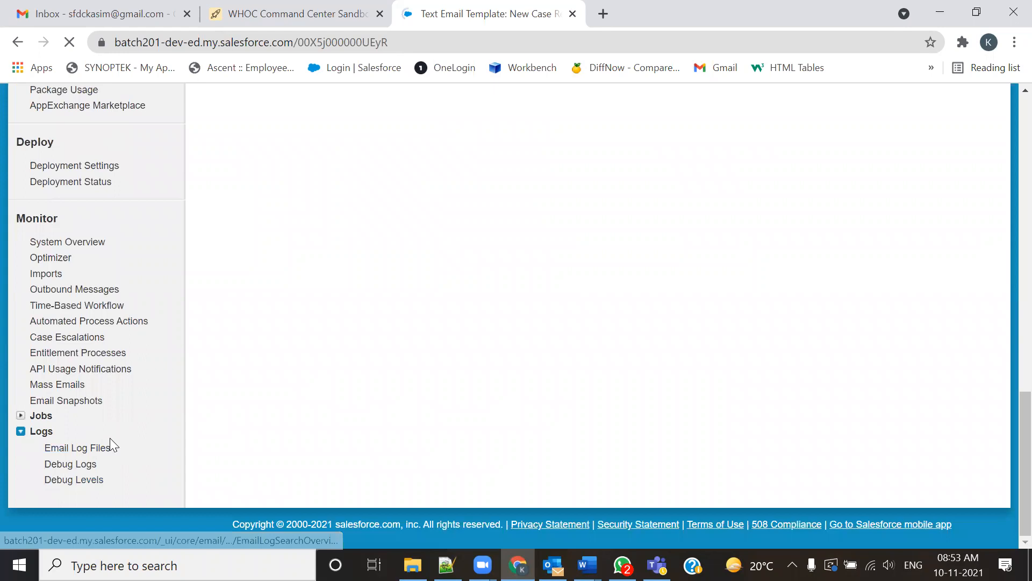
# - Submit an email log request for 11/2/2021 to 11/9/2021, 7:23 PM, highlighting the 30-day limit and the submission message
pyautogui.click(468, 268)
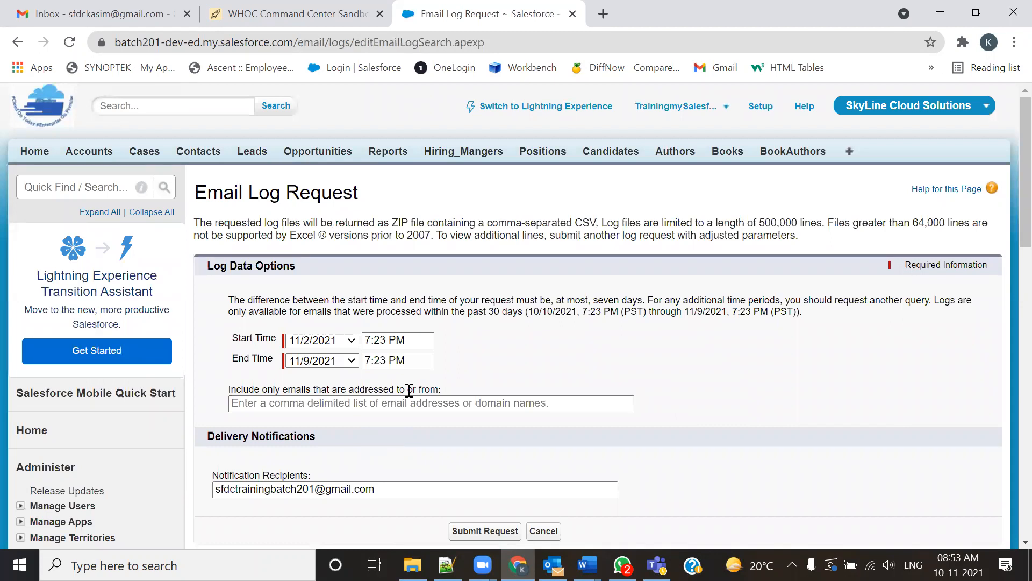
pyautogui.moveTo(484, 311); pyautogui.dragTo(502, 312)
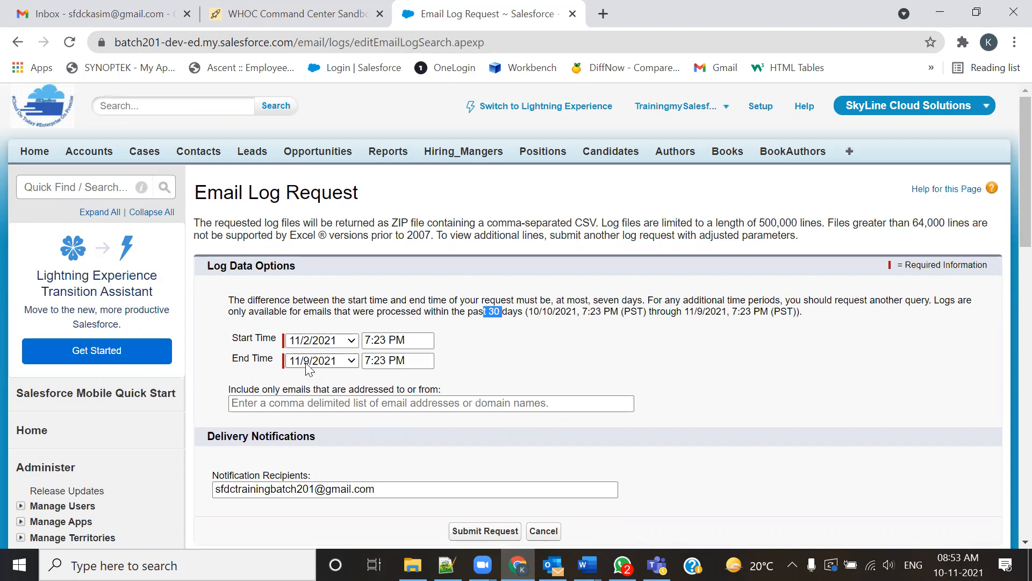
pyautogui.scroll(-3, 539, 360)
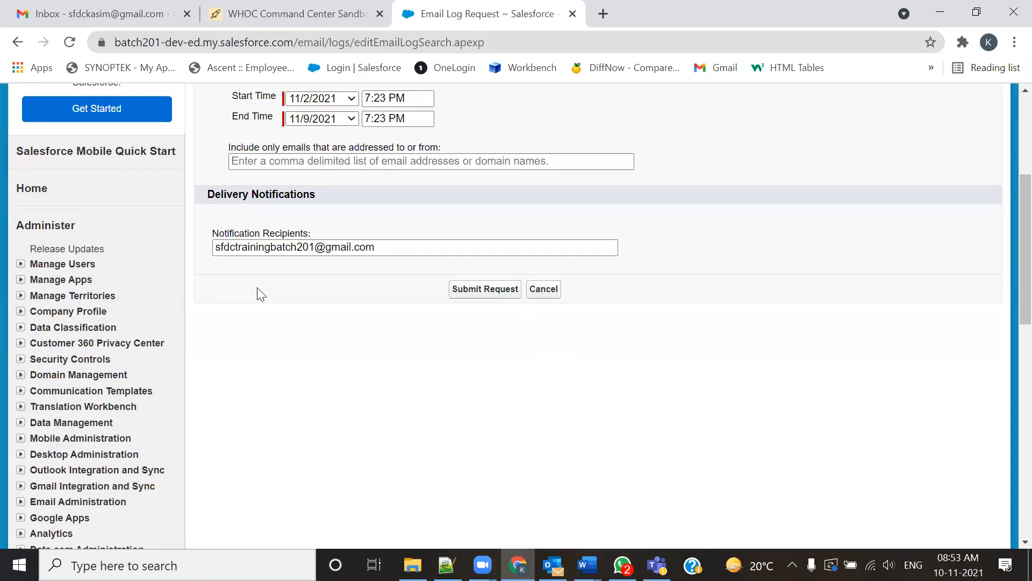
pyautogui.scroll(5, 461, 292)
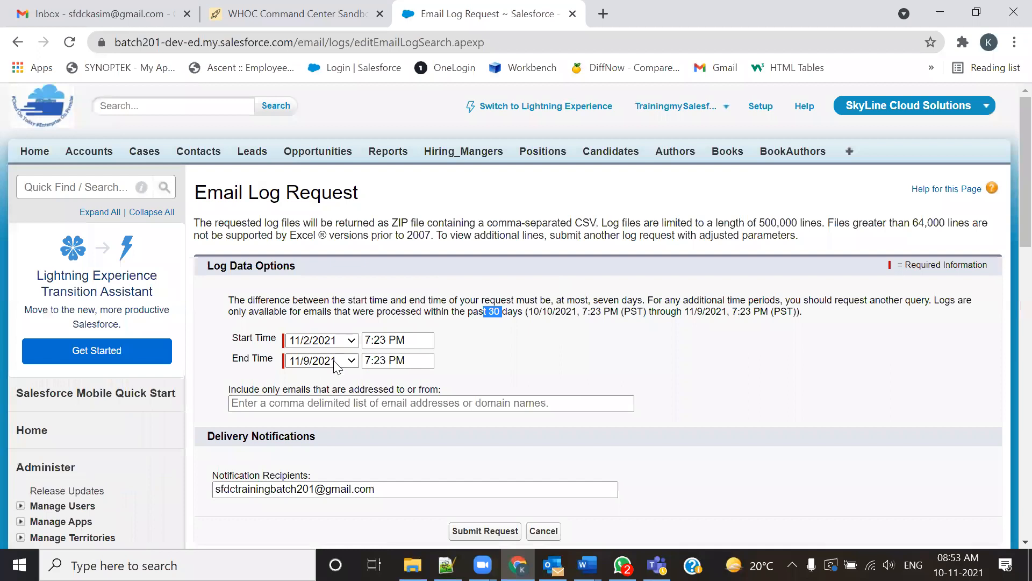
pyautogui.scroll(-3, 524, 484)
pyautogui.click(487, 371)
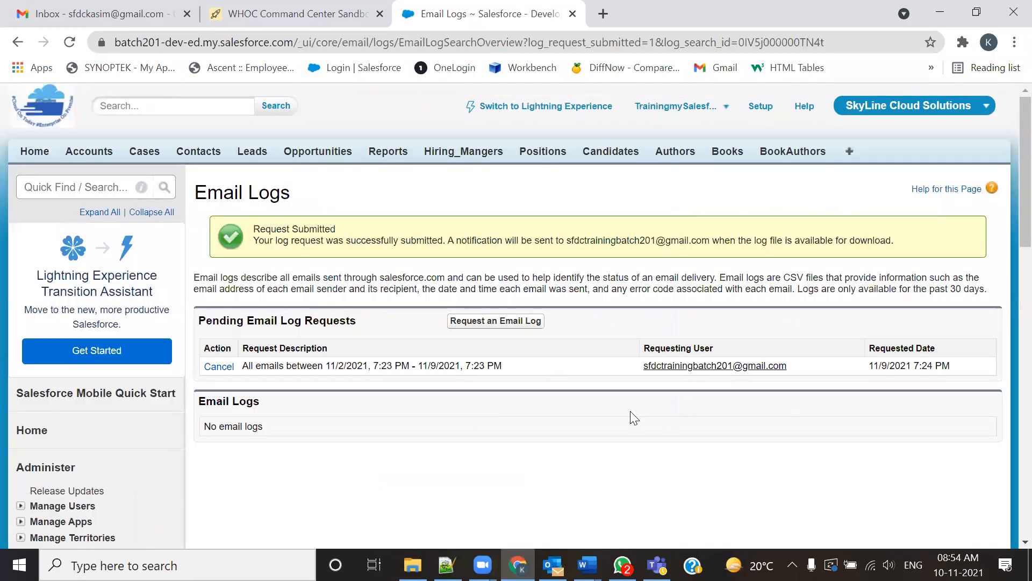
pyautogui.moveTo(254, 229); pyautogui.dragTo(628, 243)
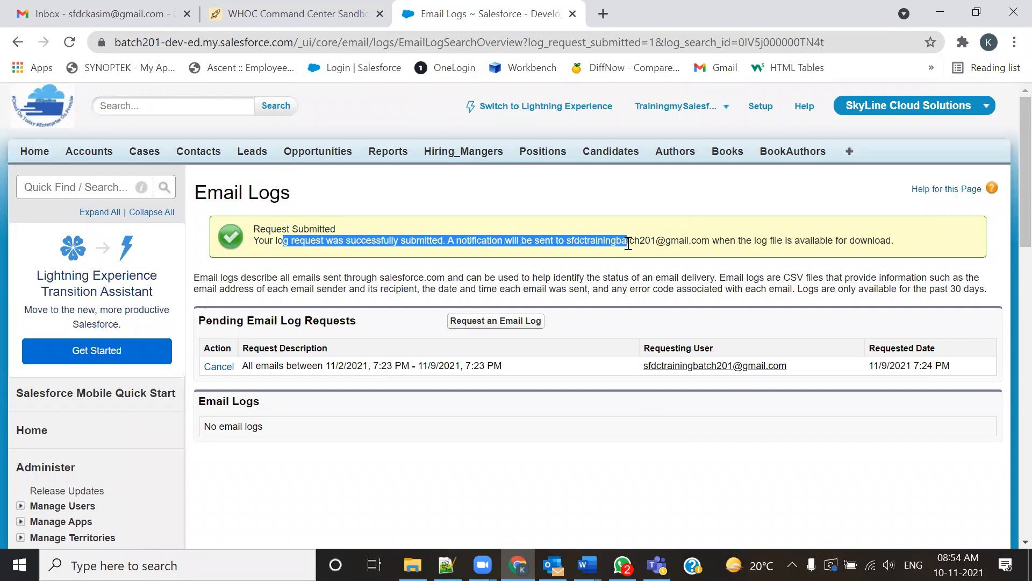
pyautogui.click(487, 452)
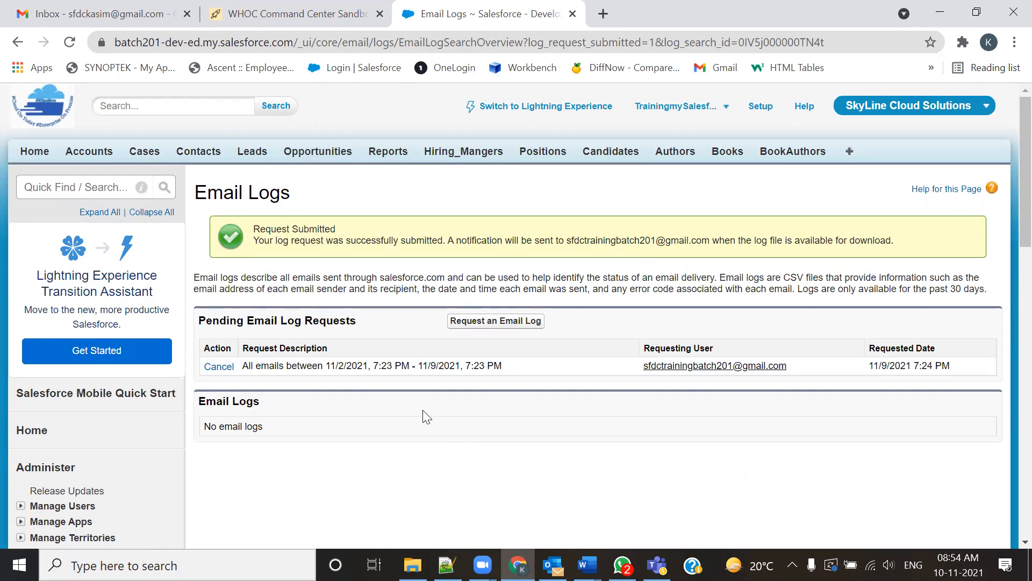
# - Open the Gmail inbox of the training account named as the log request's notification recipient
pyautogui.click(133, 22)
pyautogui.click(1003, 111)
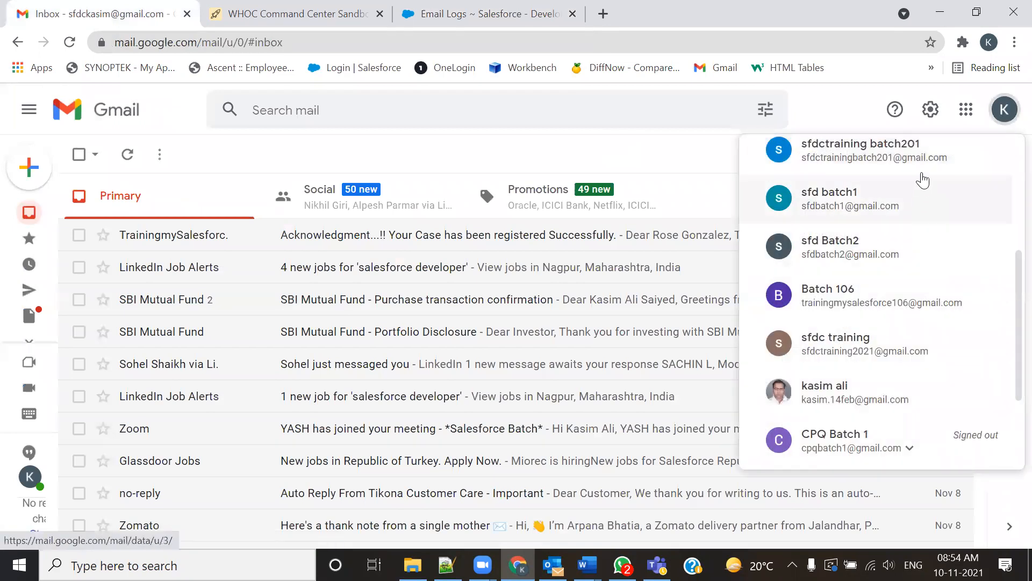
pyautogui.click(917, 156)
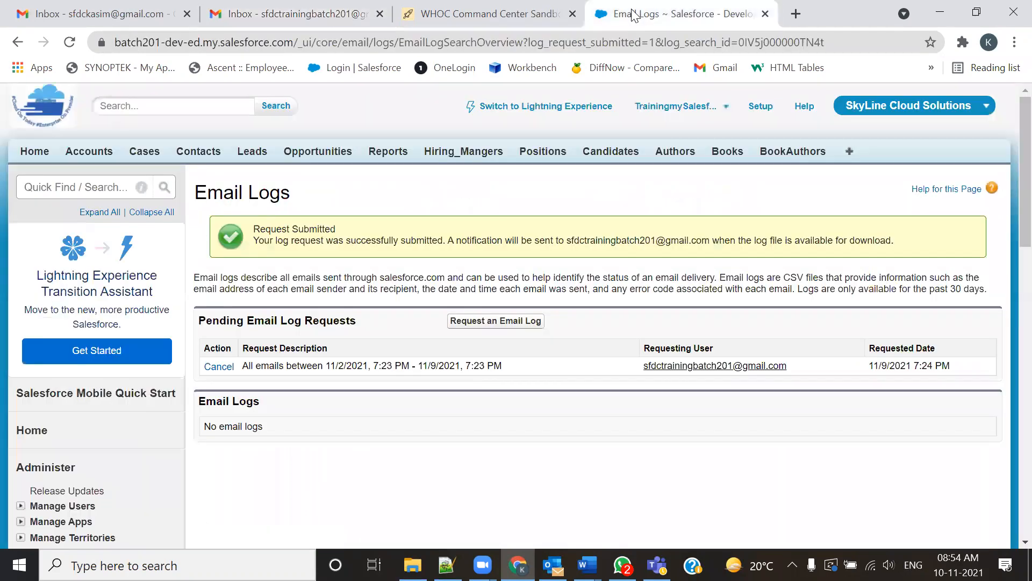
# - Return to the Email Logs page, outline the pending email log request, and refresh the page to check its status
pyautogui.click(618, 15)
pyautogui.press('F5')
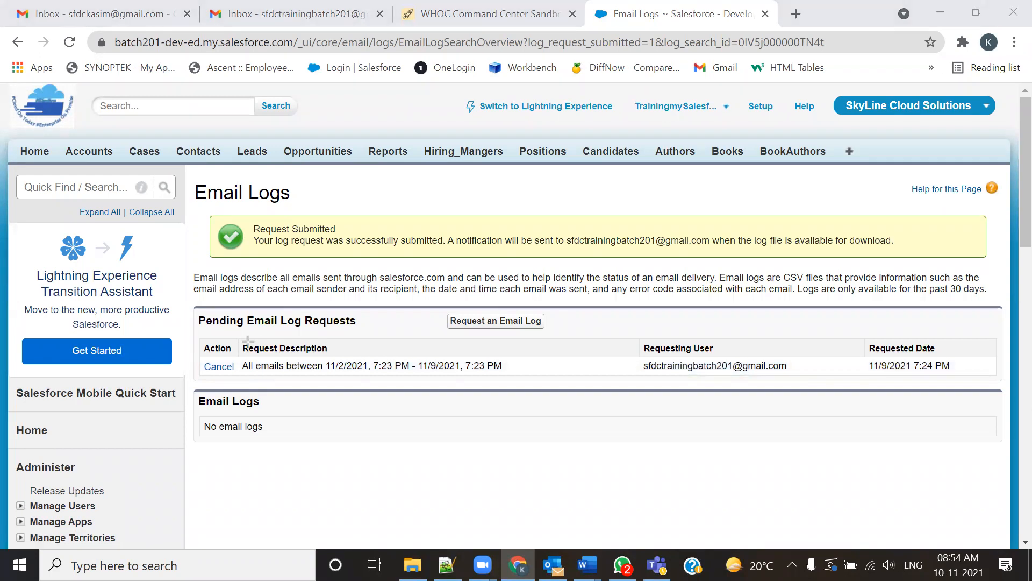
pyautogui.moveTo(201, 334); pyautogui.dragTo(995, 382)
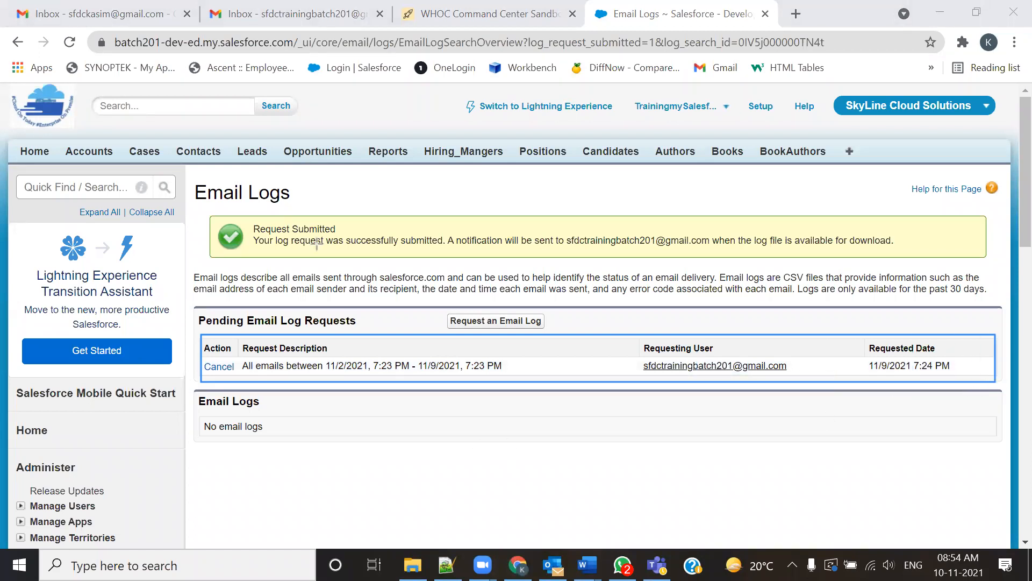
pyautogui.click(67, 41)
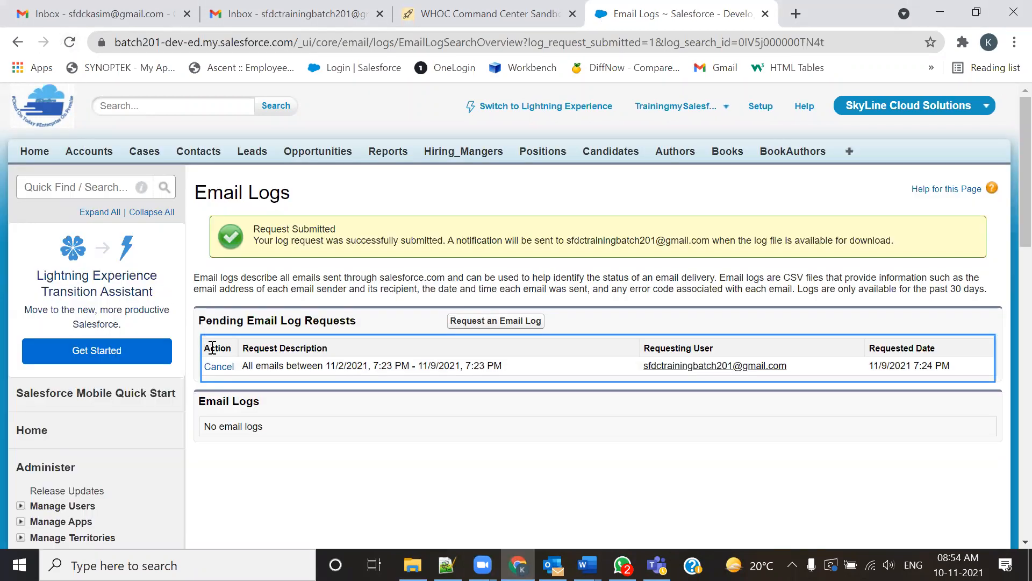
# - Highlight the pending requests heading and the Email Logs list, and refresh the Email Logs page to check the request's status
pyautogui.moveTo(364, 324); pyautogui.dragTo(198, 323)
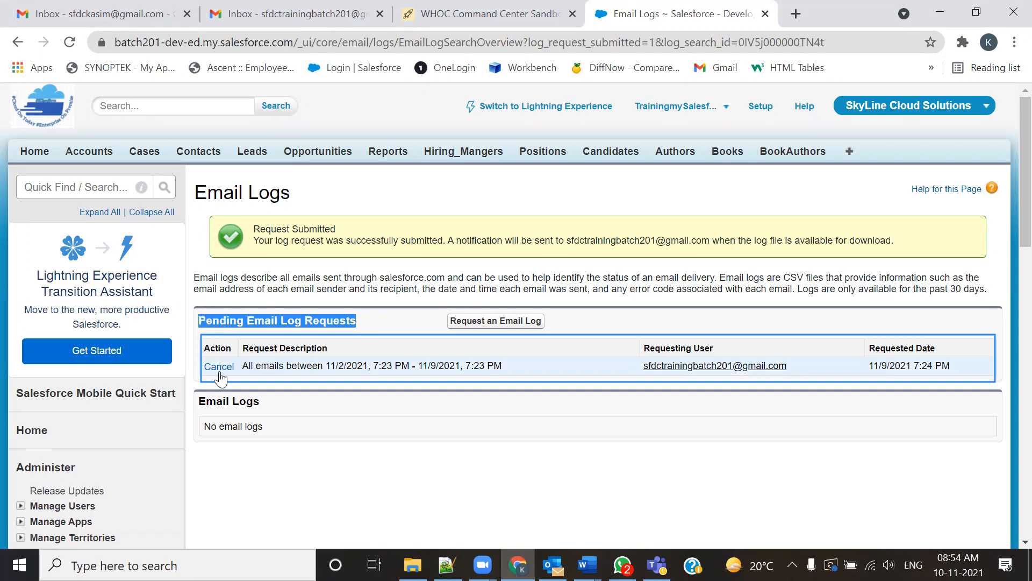
pyautogui.moveTo(199, 424); pyautogui.dragTo(253, 426)
pyautogui.click(456, 442)
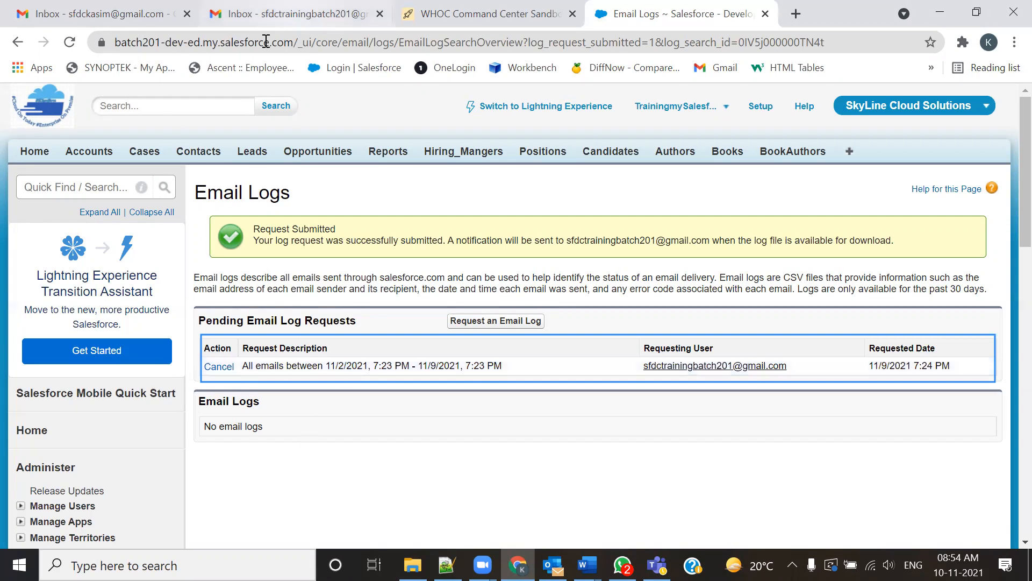
pyautogui.click(69, 42)
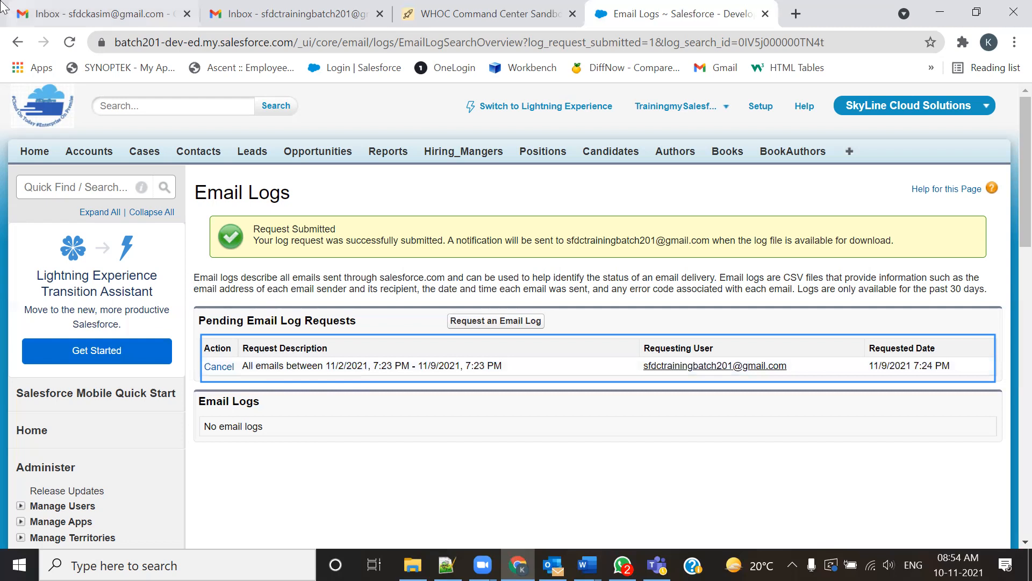
pyautogui.click(65, 48)
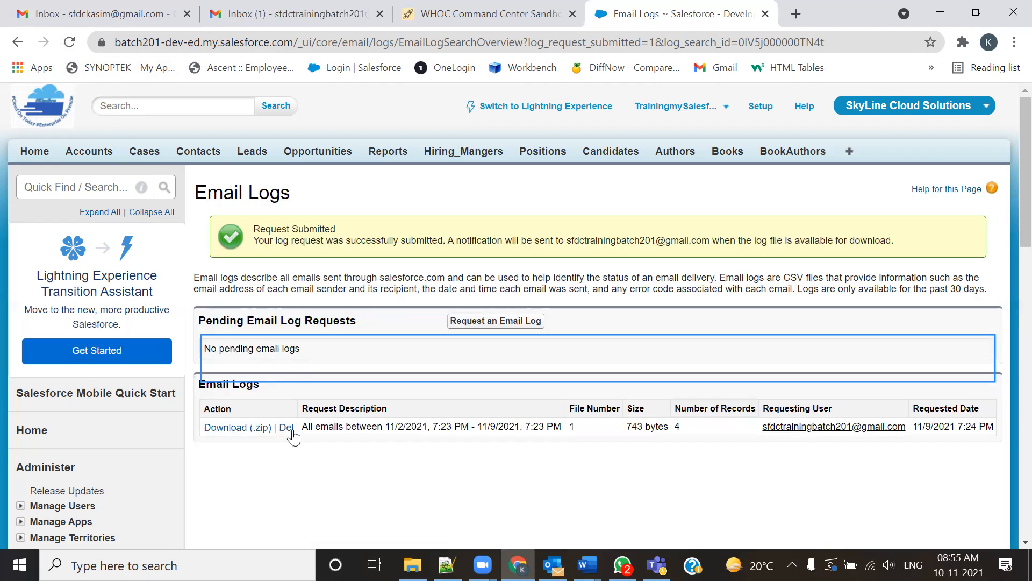
# - Open the email log search completion message in Gmail, mark it as safe, and highlight the log size among its criteria
pyautogui.click(342, 14)
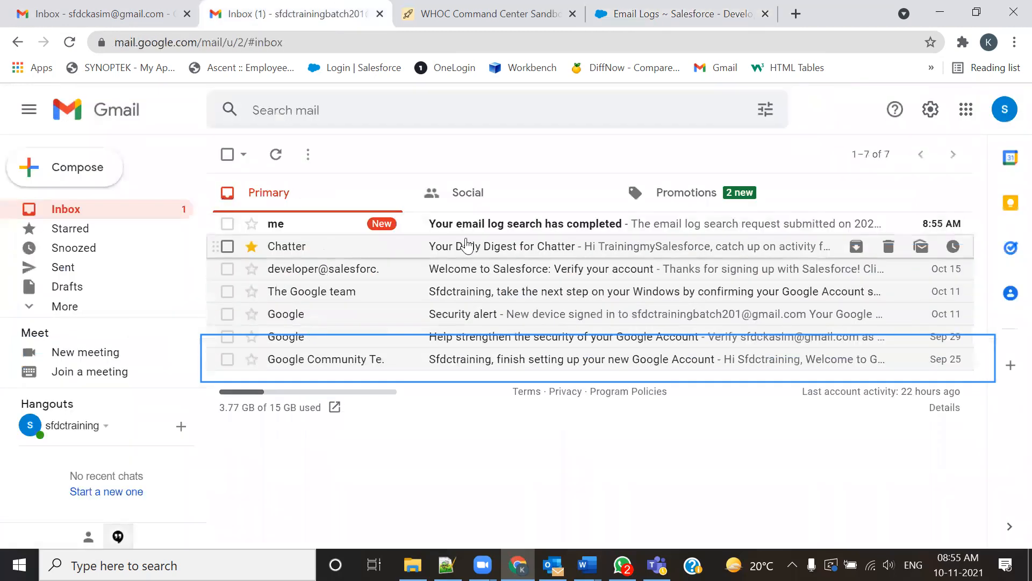
pyautogui.click(553, 225)
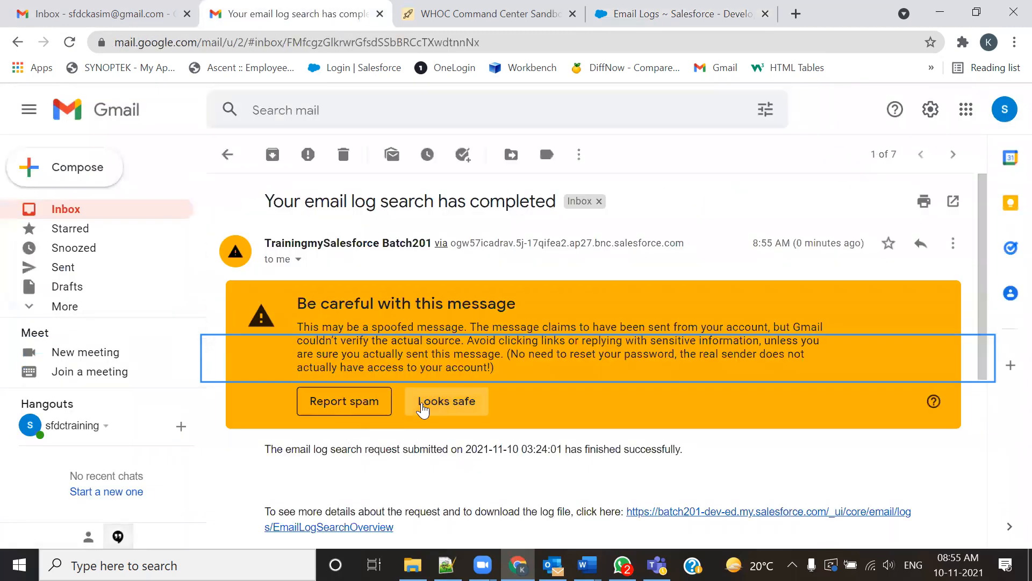
pyautogui.click(448, 401)
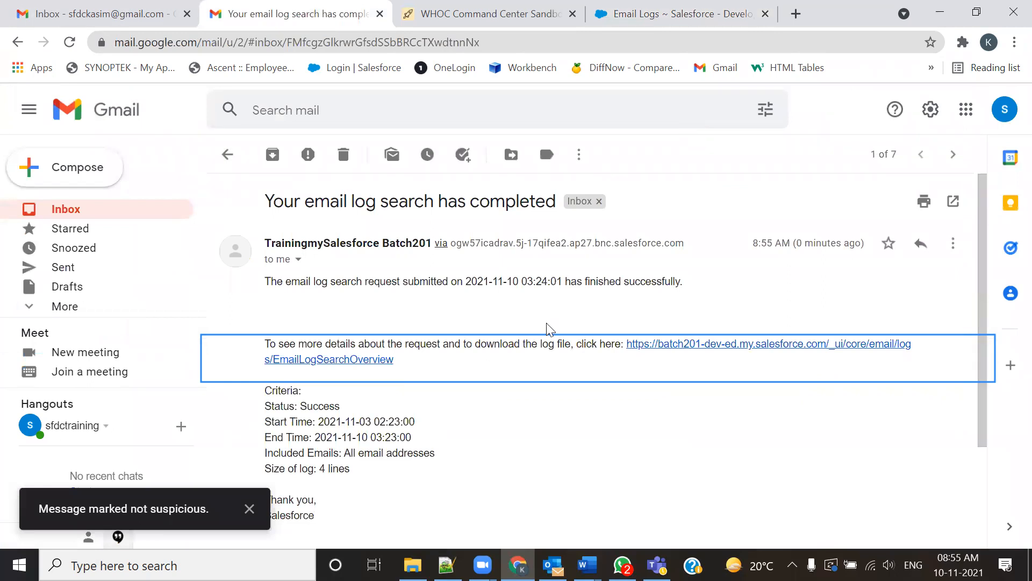
pyautogui.scroll(-1, 528, 341)
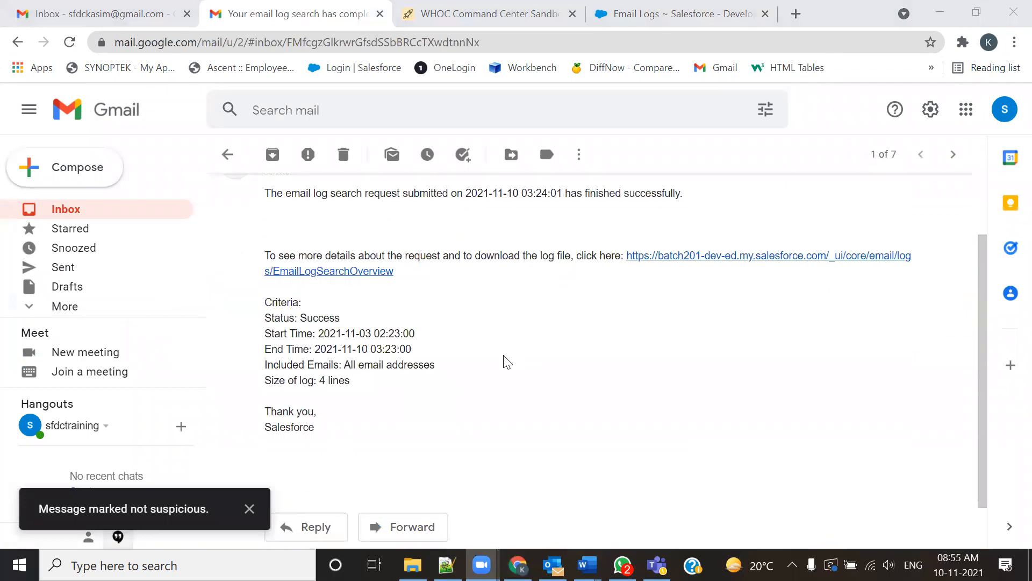
pyautogui.scroll(-1, 504, 362)
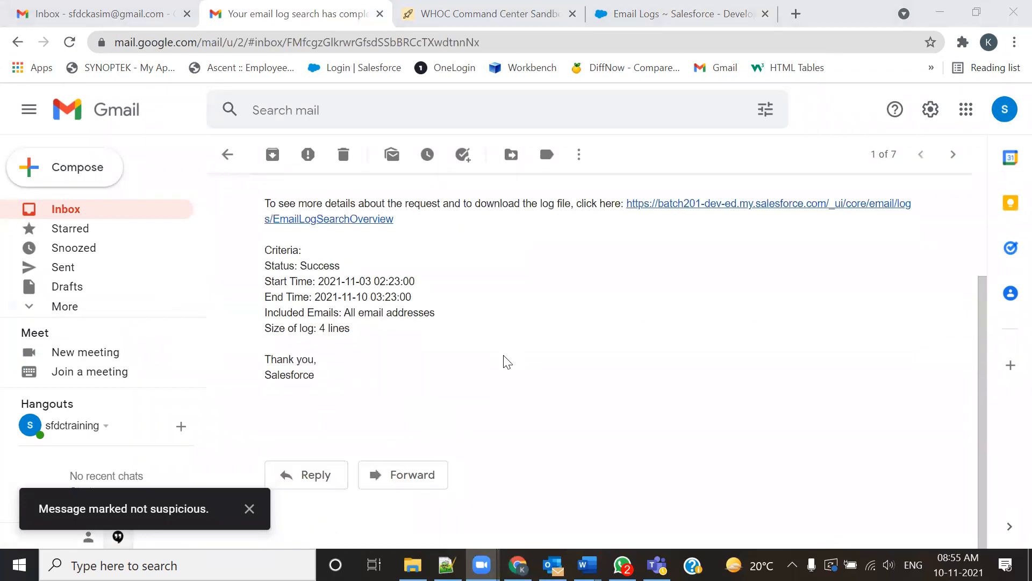
pyautogui.moveTo(350, 329); pyautogui.dragTo(293, 329)
# - Download the completed log's zip file from the Salesforce Email Logs page and show it in its Downloads folder
pyautogui.click(649, 14)
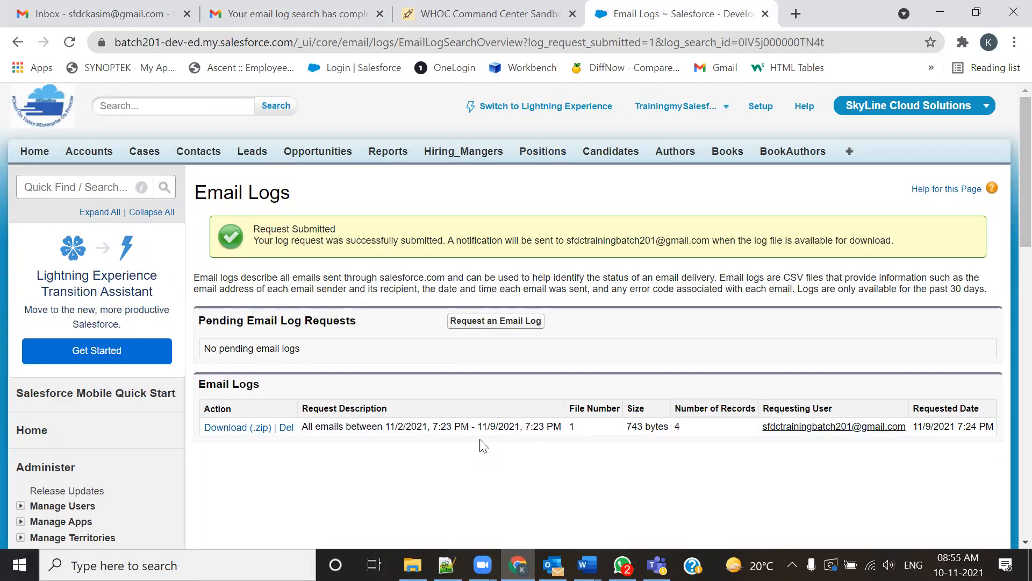
pyautogui.click(236, 433)
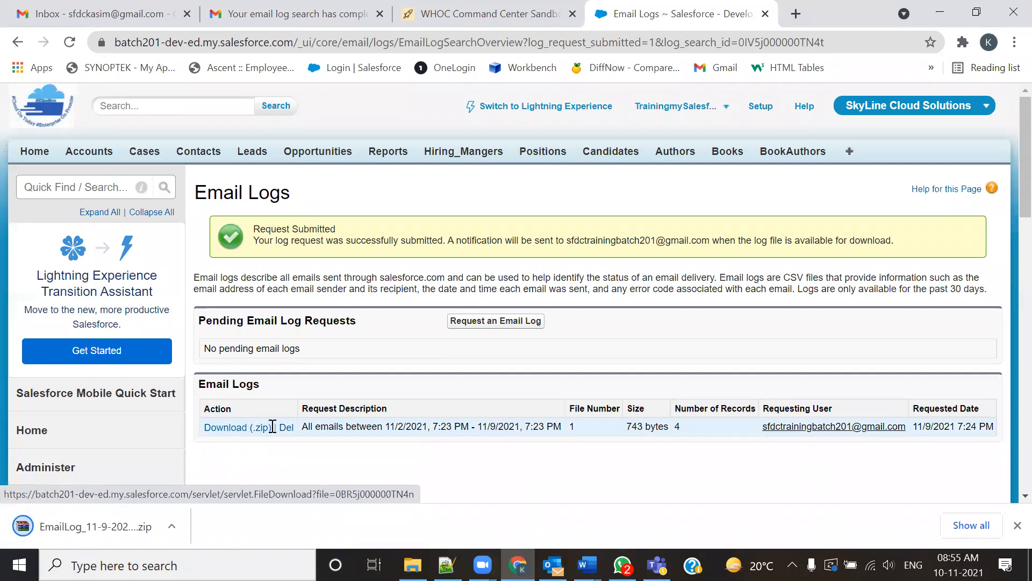
pyautogui.click(182, 520)
pyautogui.click(205, 470)
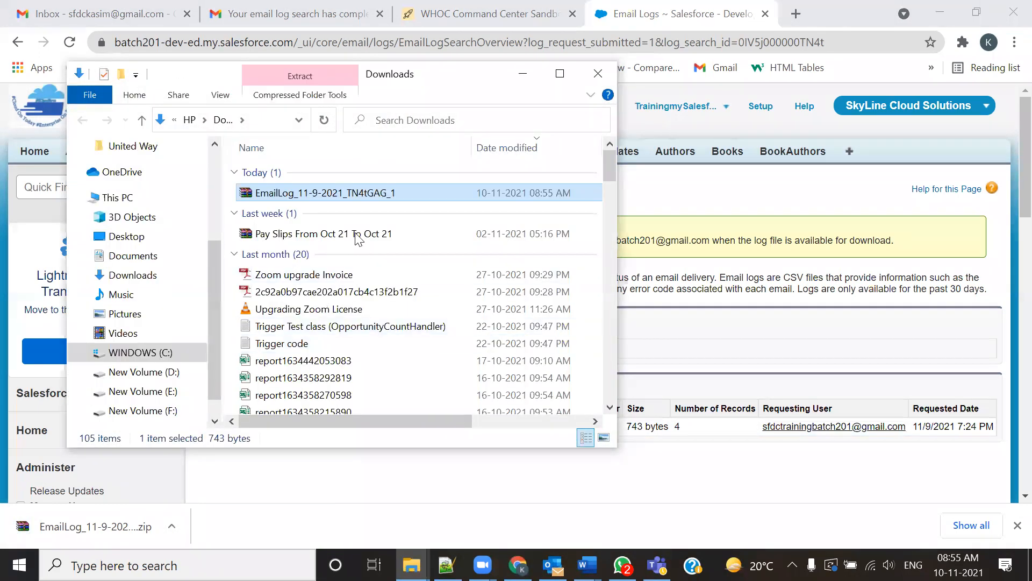
# - Extract EmailLog_11-9-2021_TN4tGAG_1 into the Downloads folder and open the extracted log file in Excel
pyautogui.rightClick(387, 201)
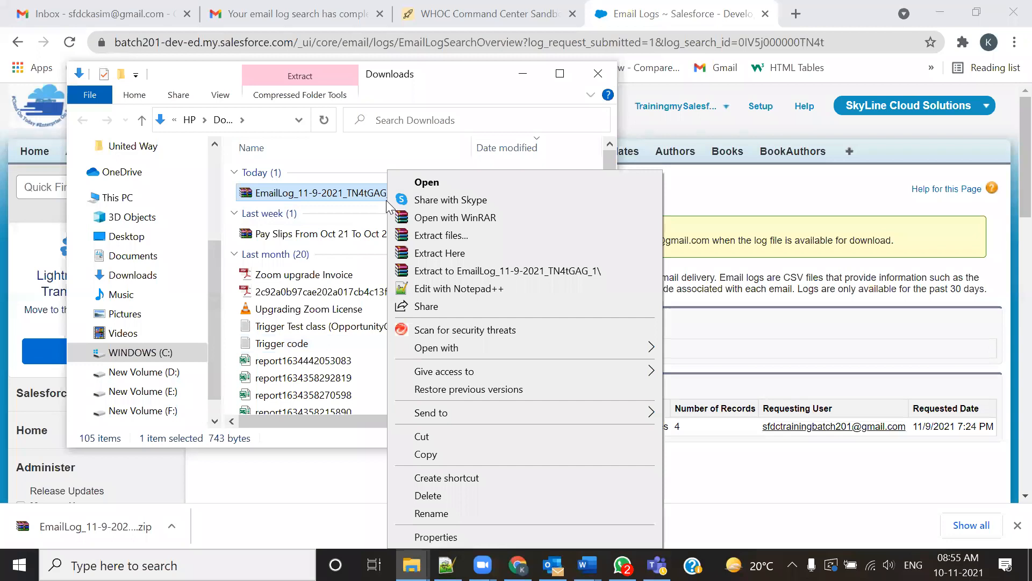
pyautogui.click(423, 254)
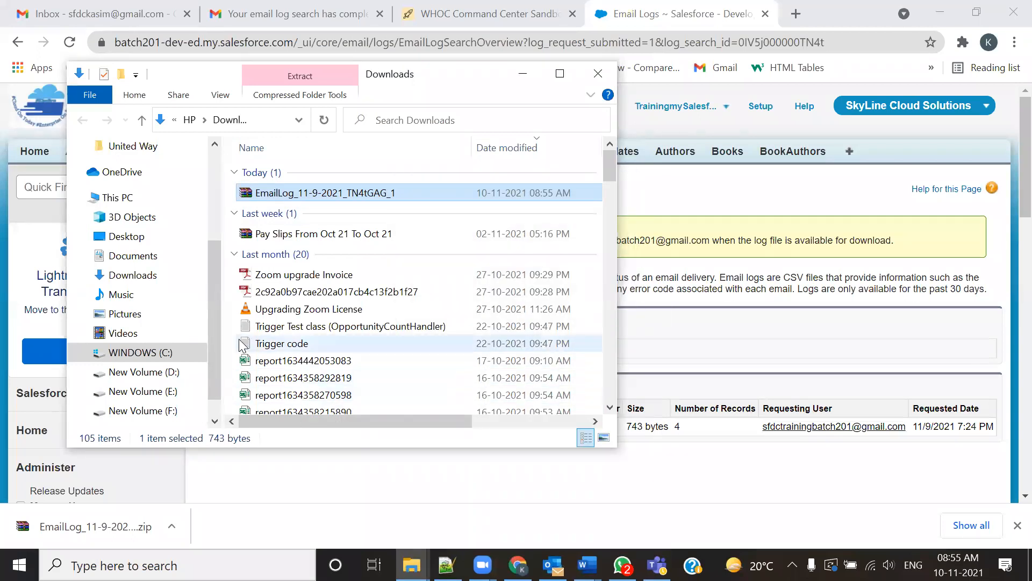
pyautogui.click(300, 212)
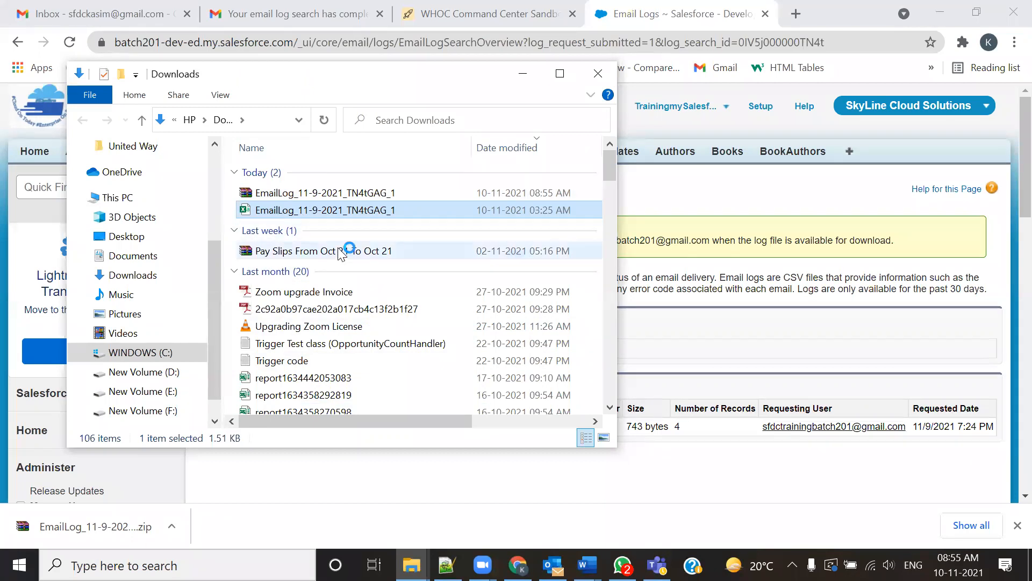
pyautogui.press('Return')
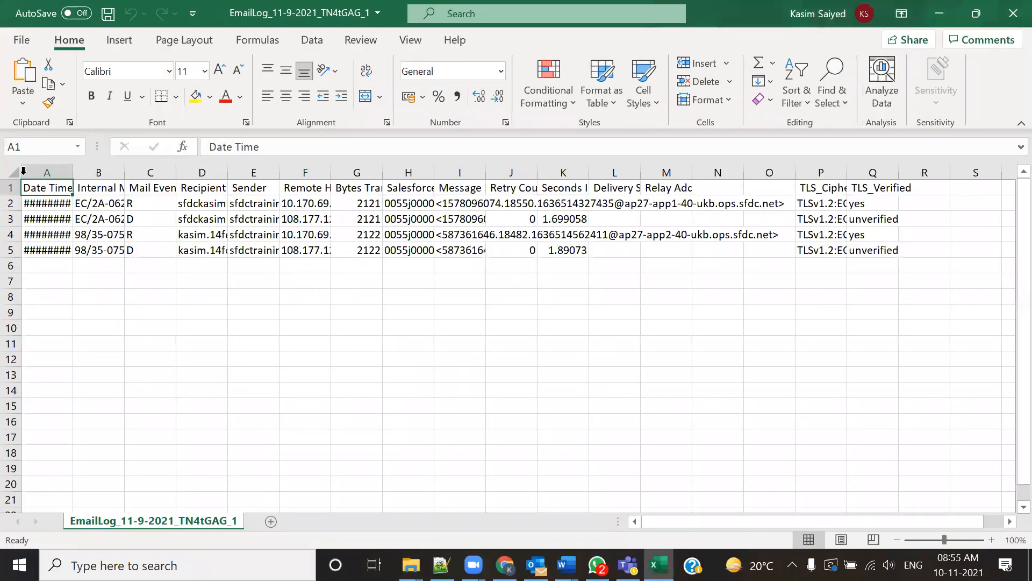
# - AutoFit the column widths of the whole email log sheet
pyautogui.click(13, 171)
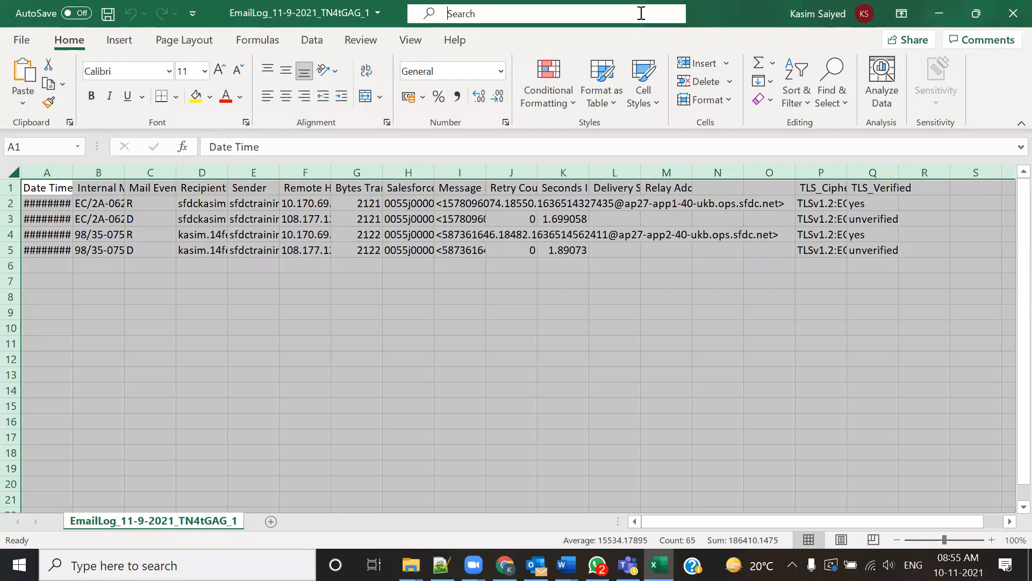
pyautogui.click(641, 13)
pyautogui.write('f')
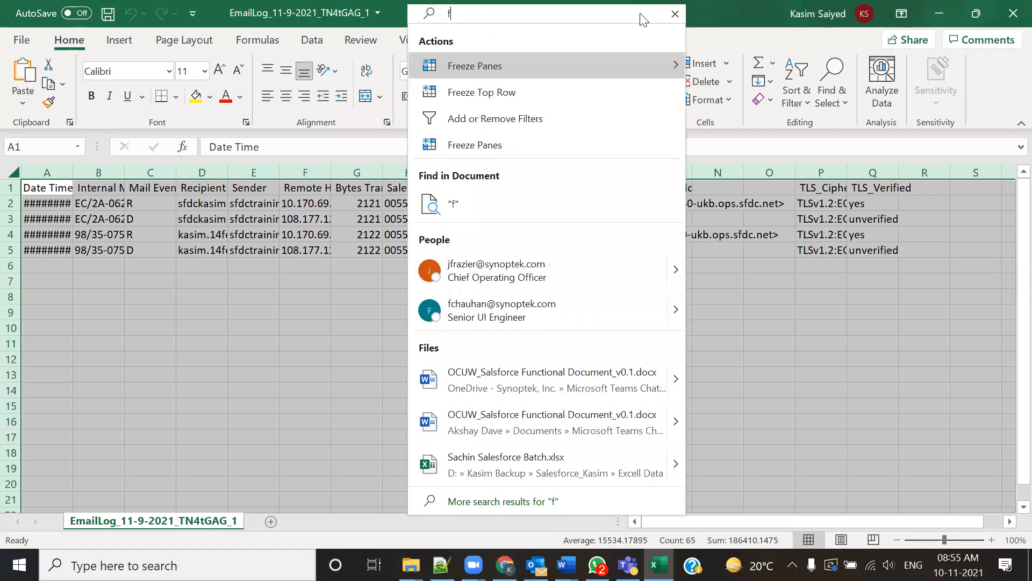
pyautogui.write('ort')
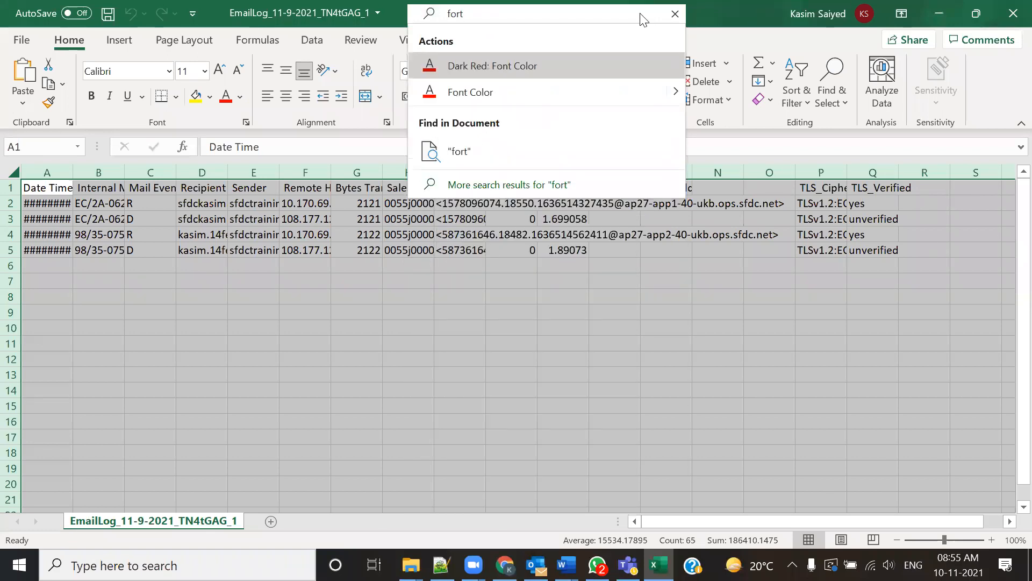
pyautogui.press('BackSpace')
pyautogui.press('BackSpace')
pyautogui.write('rm')
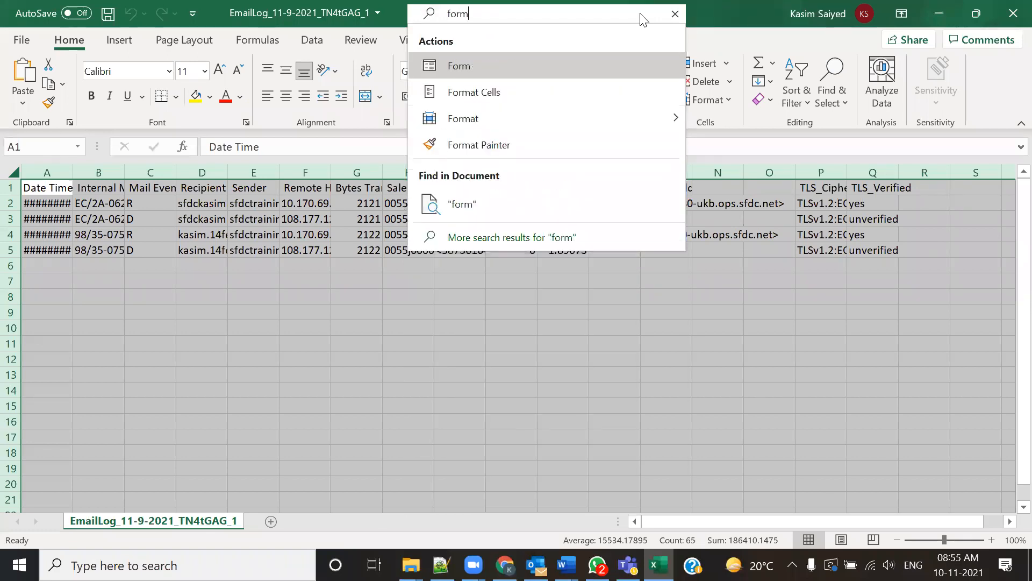
pyautogui.moveTo(611, 117)
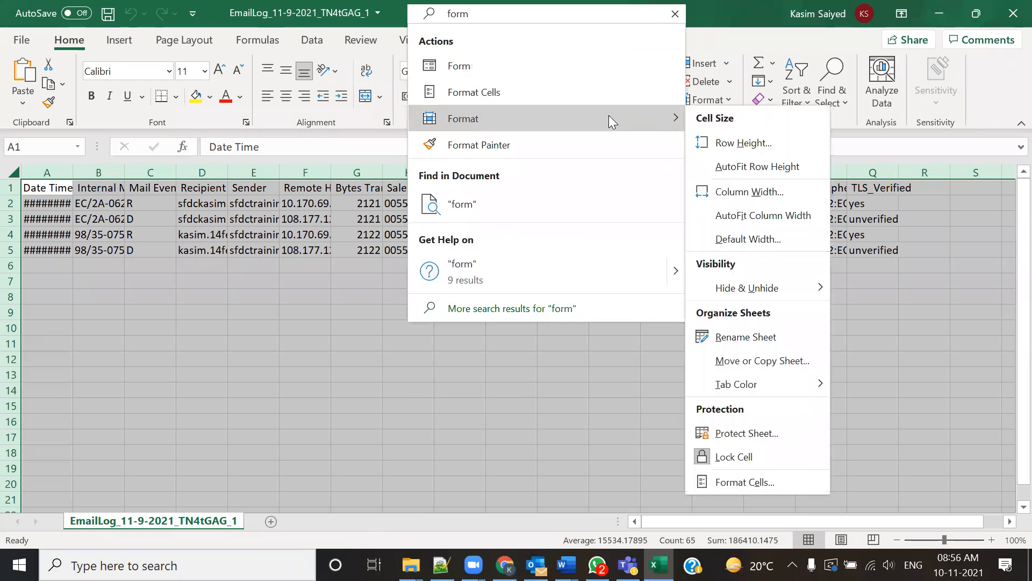
pyautogui.click(743, 217)
pyautogui.click(465, 339)
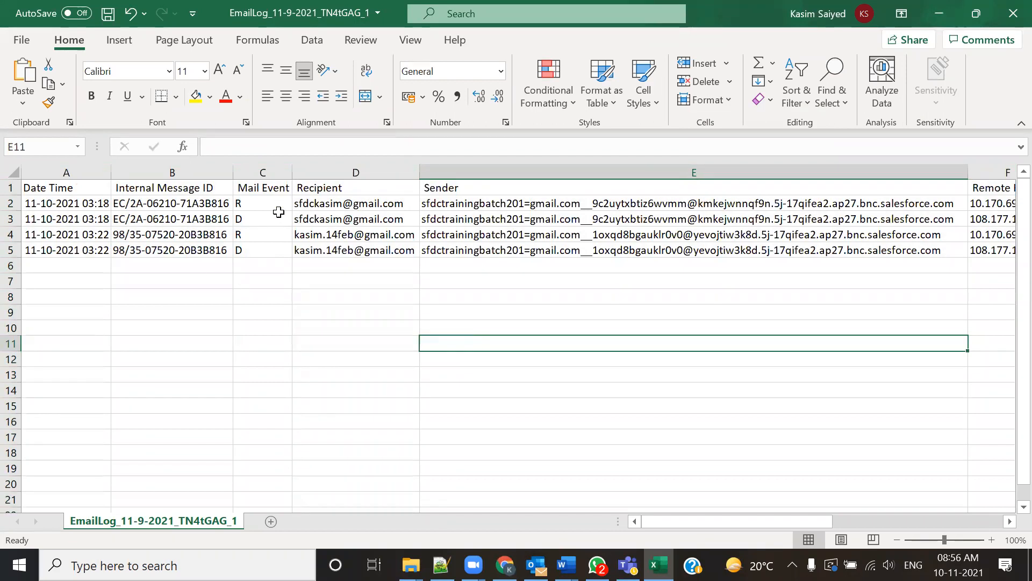
# - Highlight the Mail Event codes in C2:C5, search Google in Chrome for "salesforce email events", and open the Email Log Reference article
pyautogui.moveTo(262, 204); pyautogui.dragTo(265, 248)
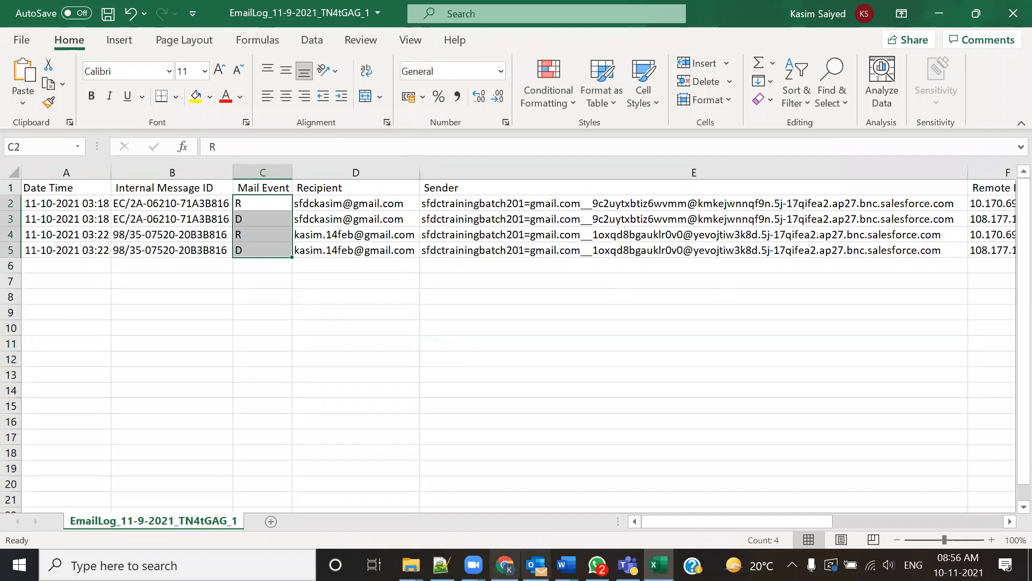
pyautogui.moveTo(504, 565)
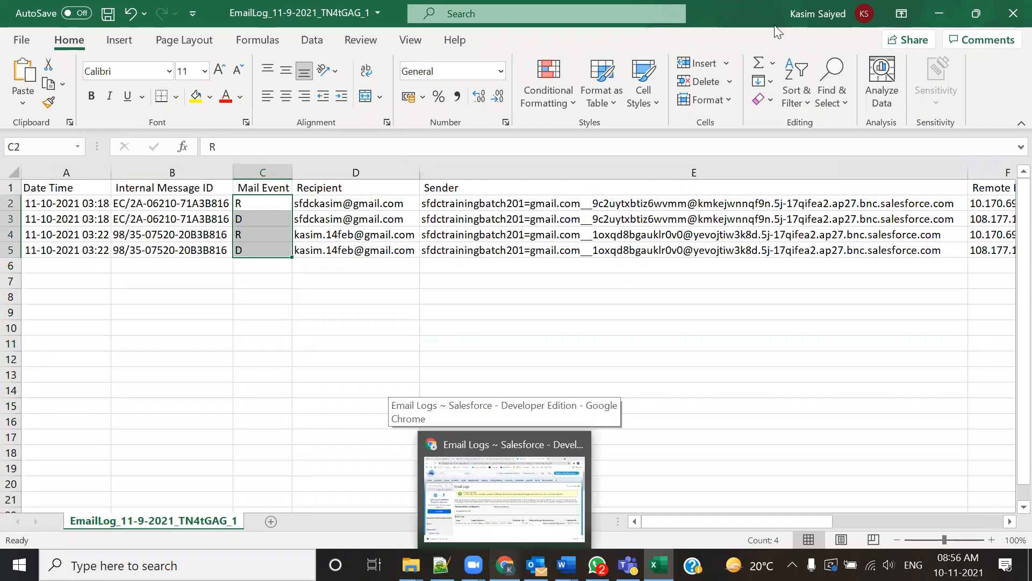
pyautogui.click(791, 14)
pyautogui.write('m')
pyautogui.write('events')
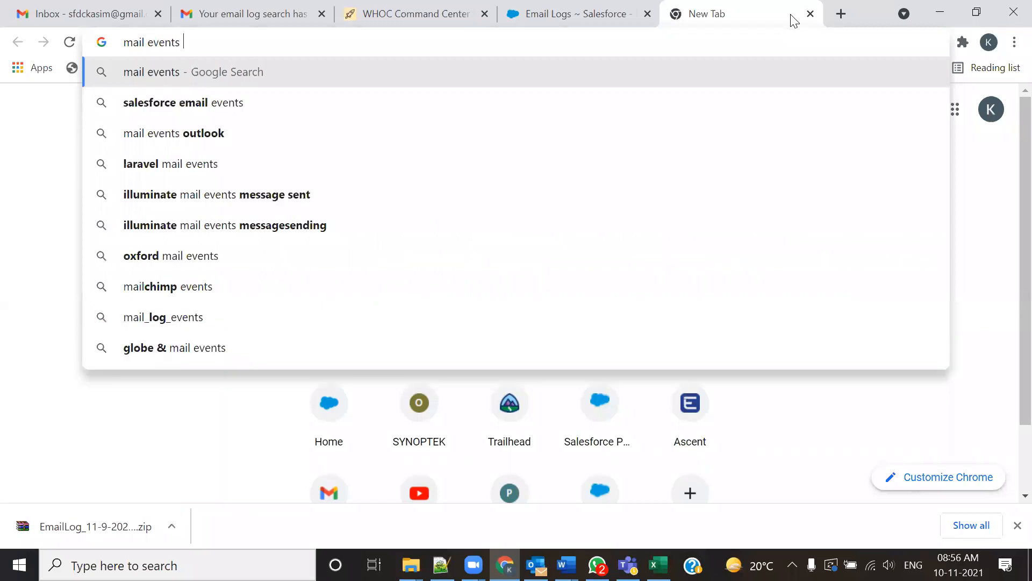
pyautogui.press('Down')
pyautogui.press('Return')
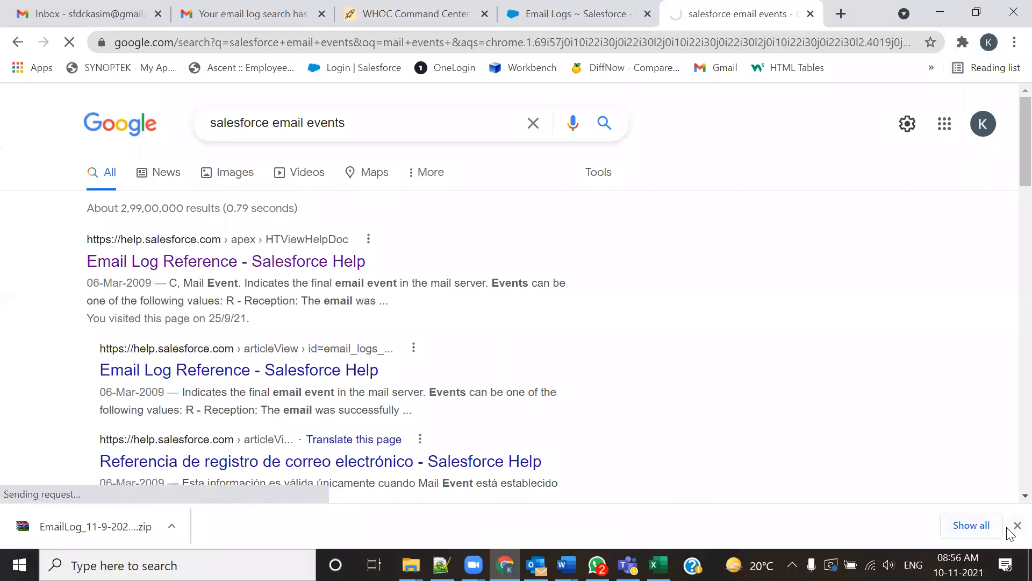
pyautogui.click(1017, 525)
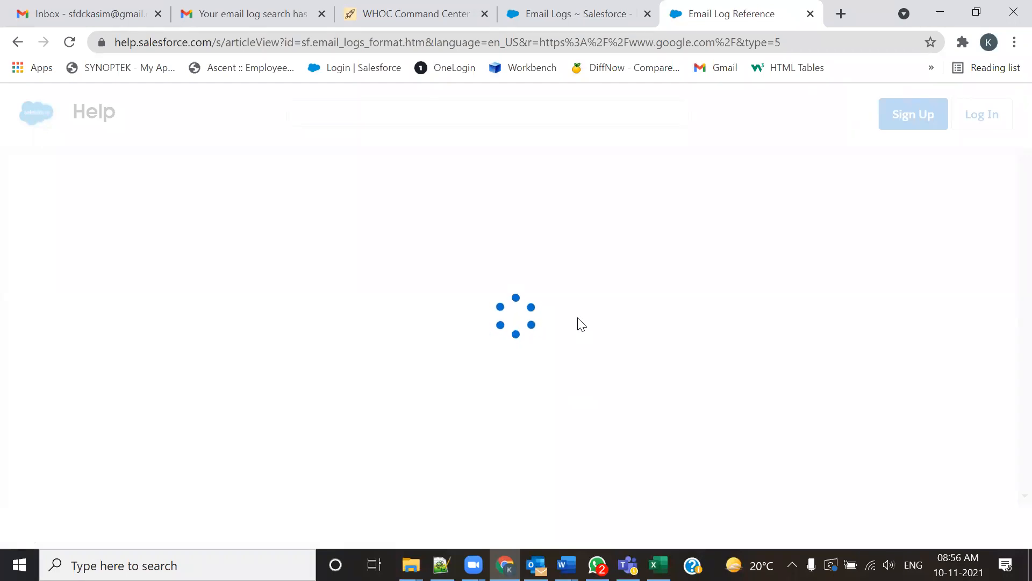
# - Read the Mail Event code definitions in the Email Log Reference table, covering R - Reception, D - Delivery and T - Transient Failure
pyautogui.scroll(-1, 697, 374)
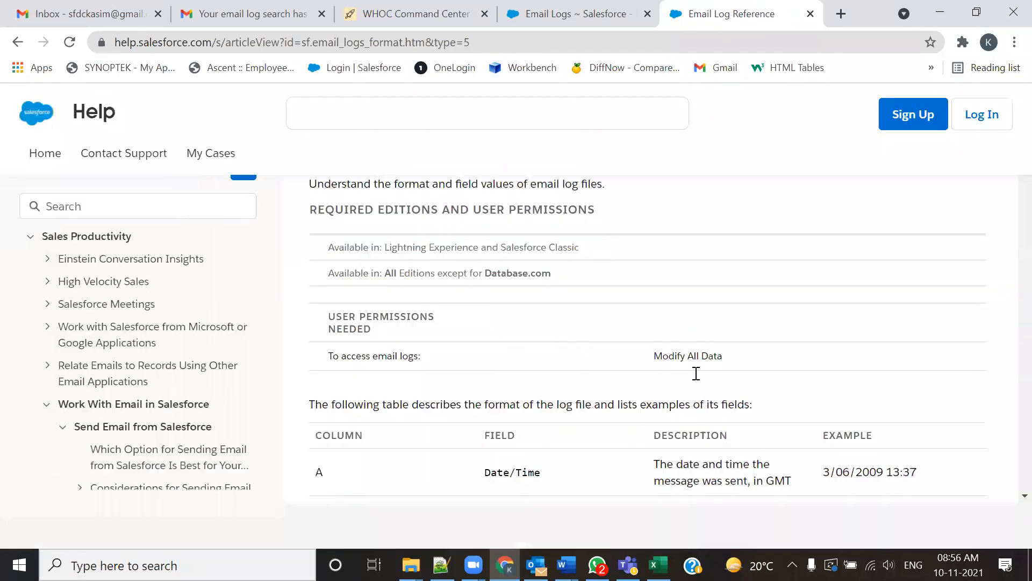
pyautogui.scroll(-5, 697, 376)
pyautogui.scroll(3, 695, 375)
pyautogui.scroll(-2, 692, 396)
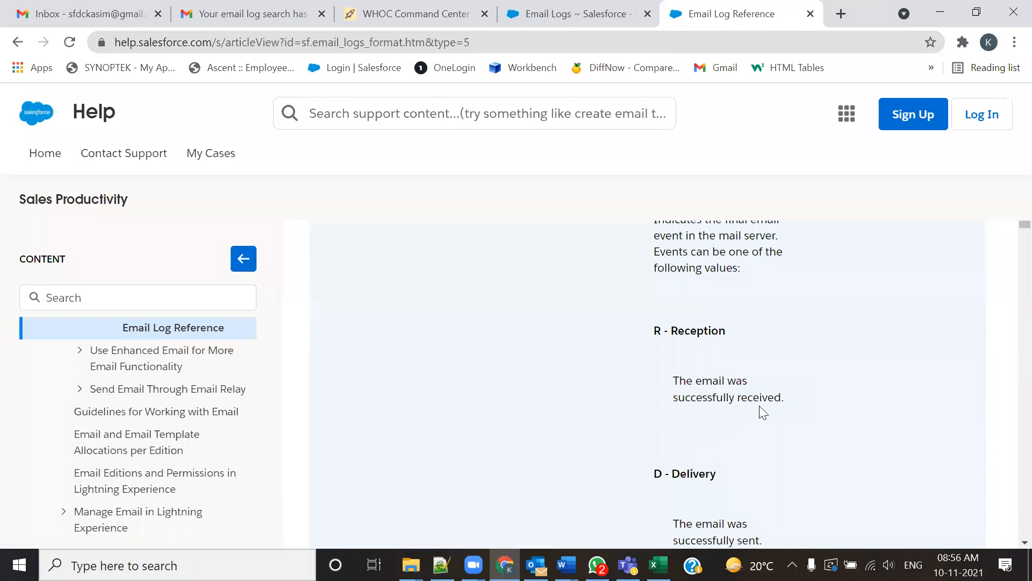
pyautogui.scroll(-3, 759, 408)
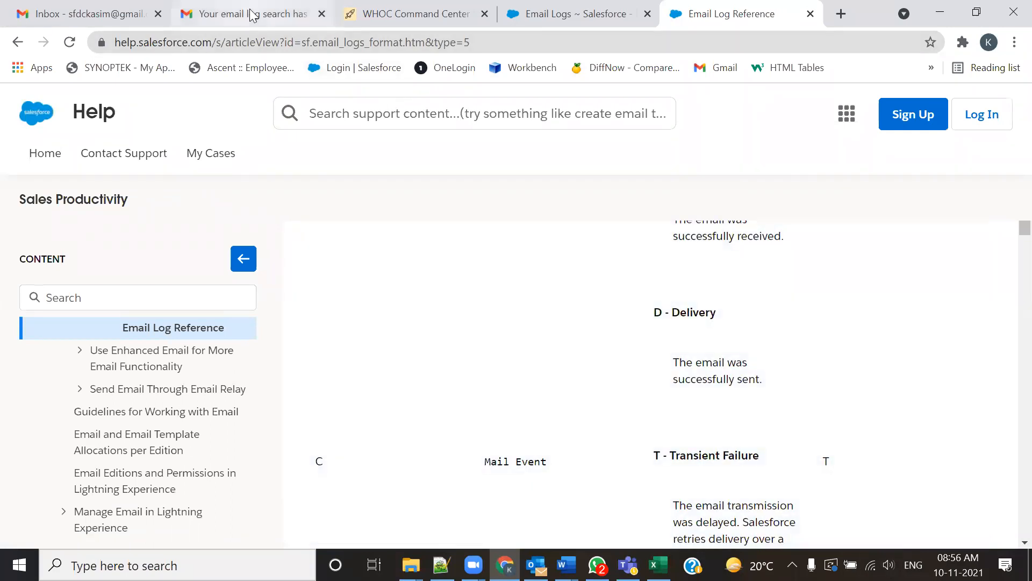
# - Compare the Gmail log search completion message with the Mail Event definitions in the Email Log Reference article
pyautogui.click(250, 14)
pyautogui.click(227, 154)
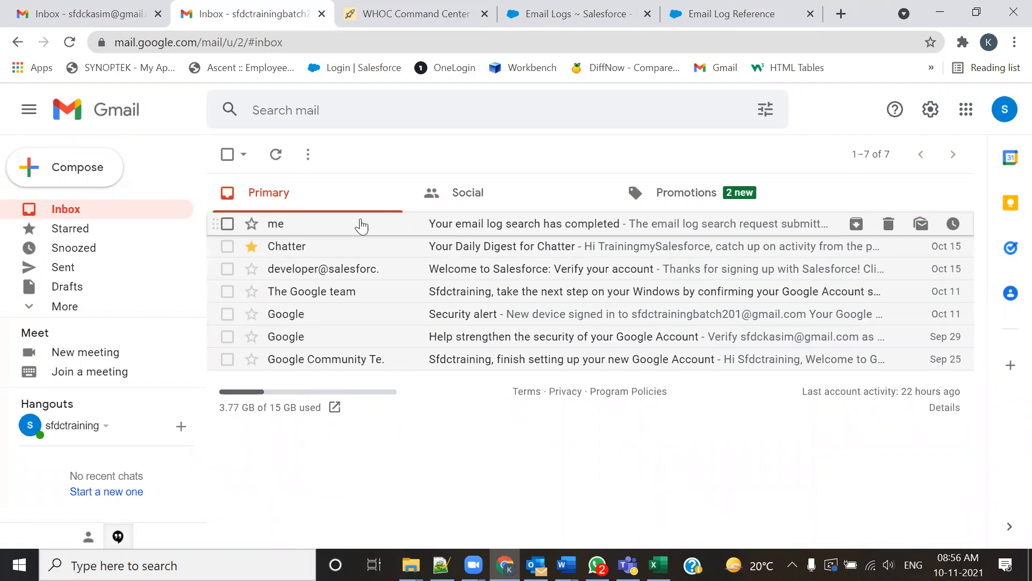
pyautogui.click(691, 13)
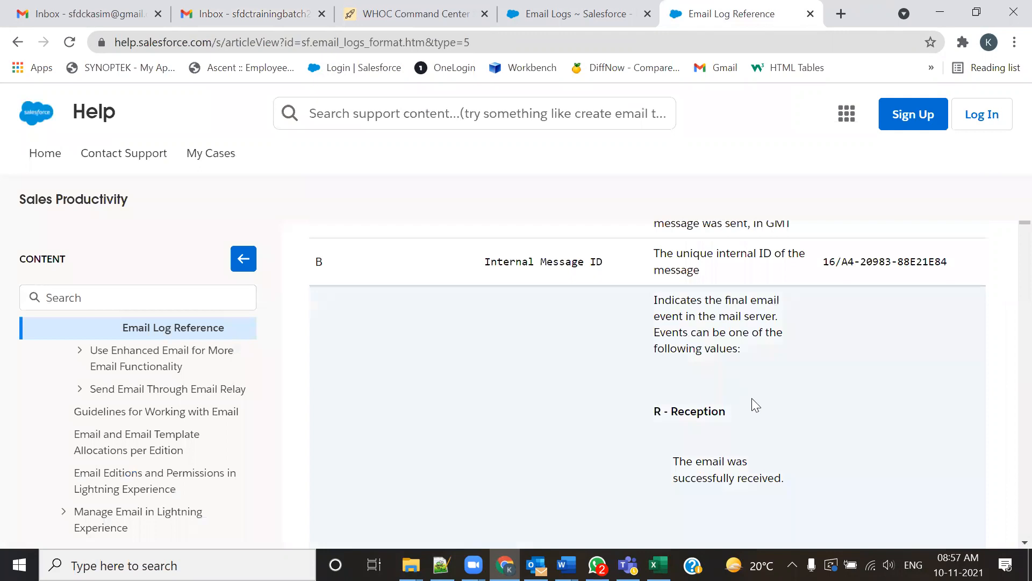
pyautogui.click(214, 7)
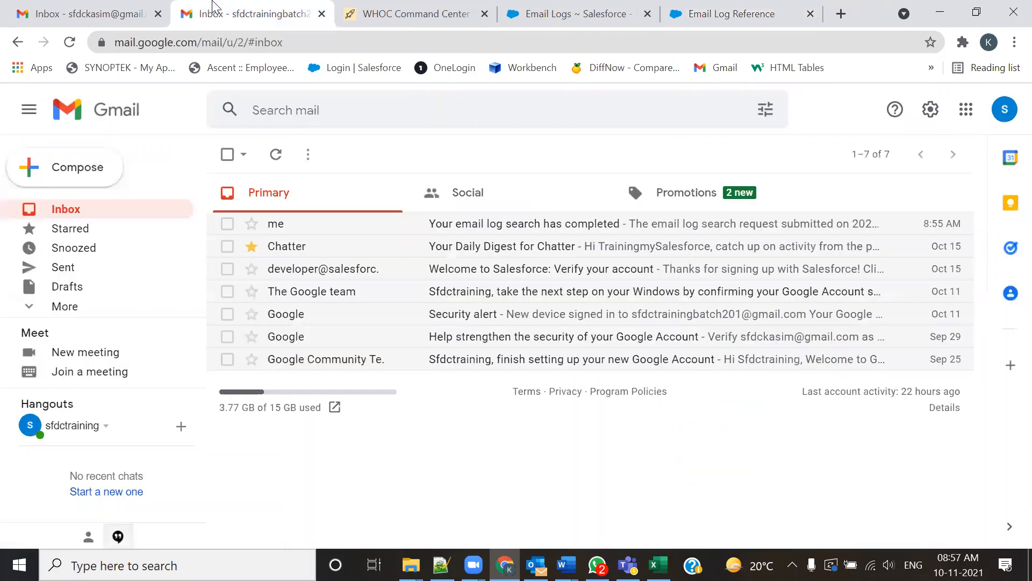
pyautogui.click(487, 225)
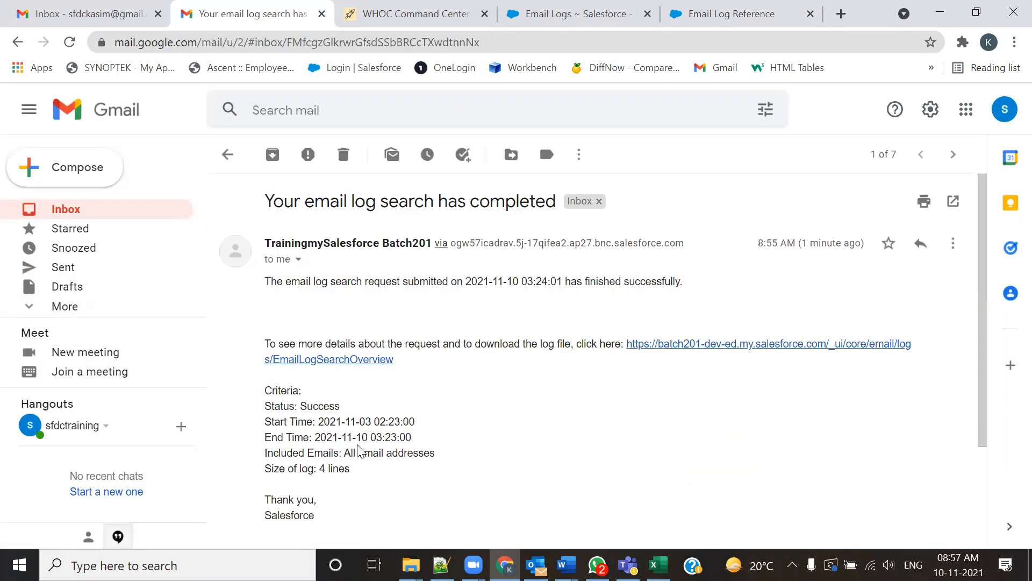
pyautogui.click(727, 11)
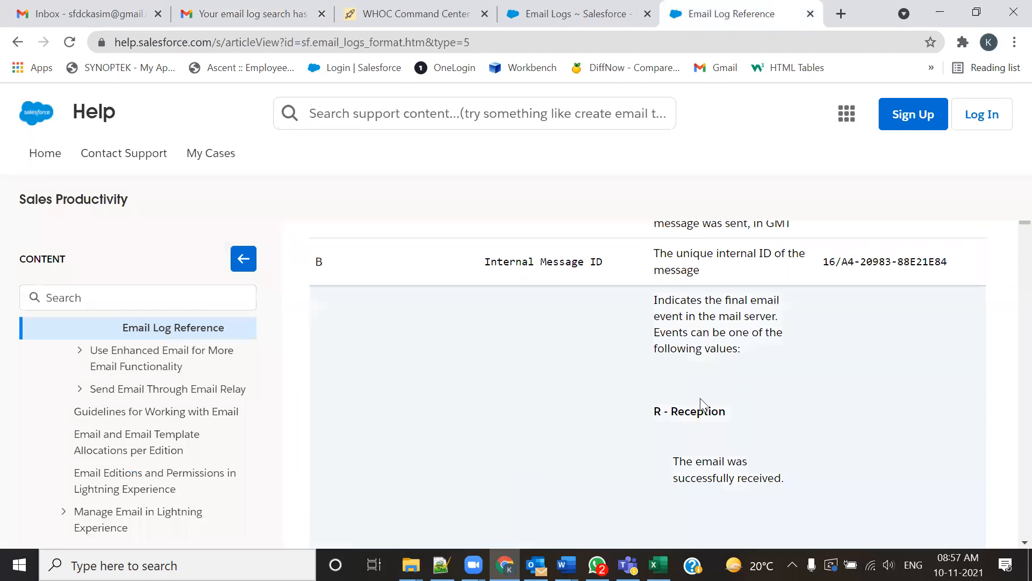
# - Switch to the email log workbook in Excel and review its Recipient, Sender and remaining columns through Relay Address
pyautogui.scroll(-4, 684, 312)
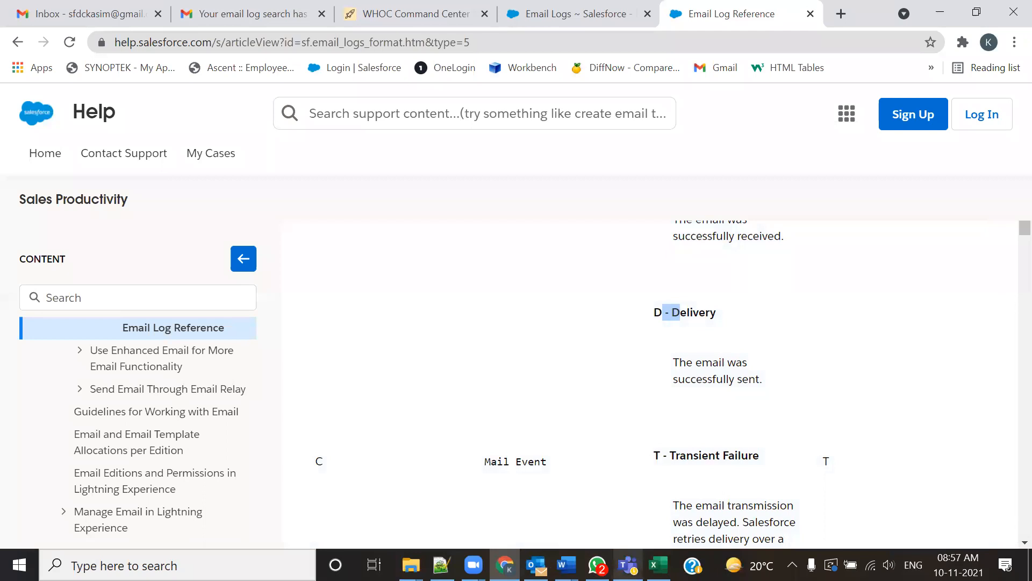
pyautogui.hotkey('alt', 'Tab')
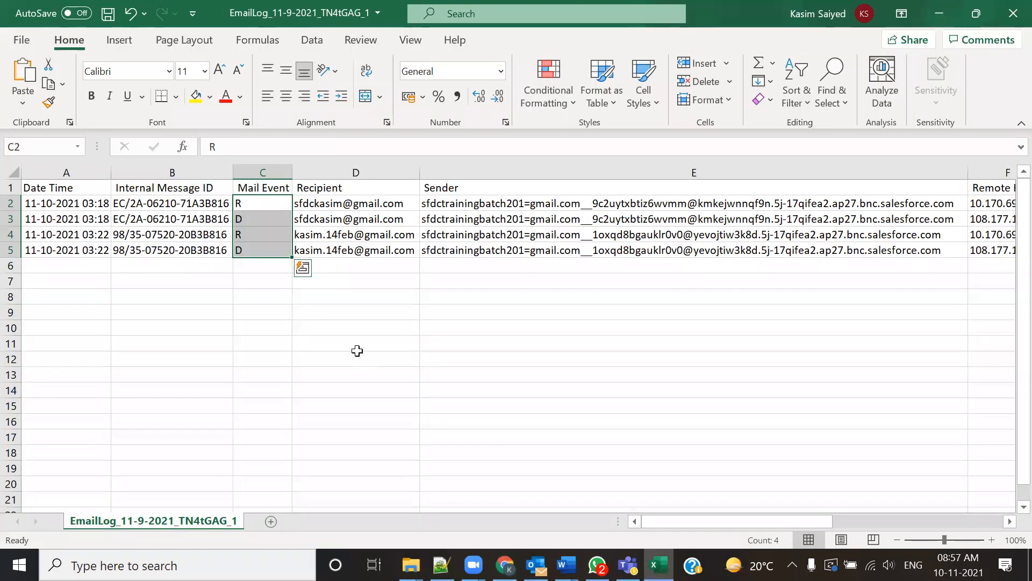
pyautogui.click(376, 204)
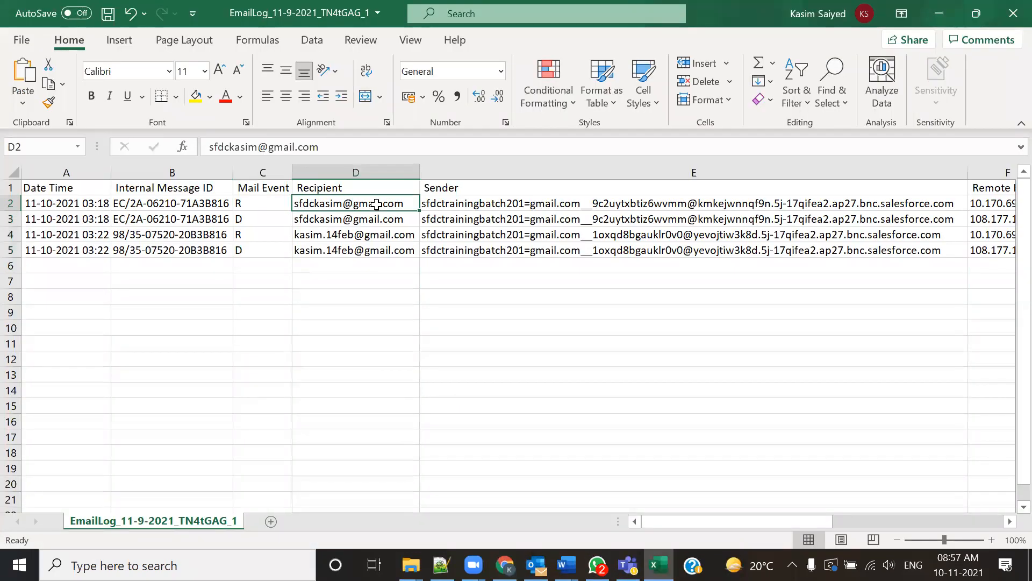
pyautogui.click(451, 204)
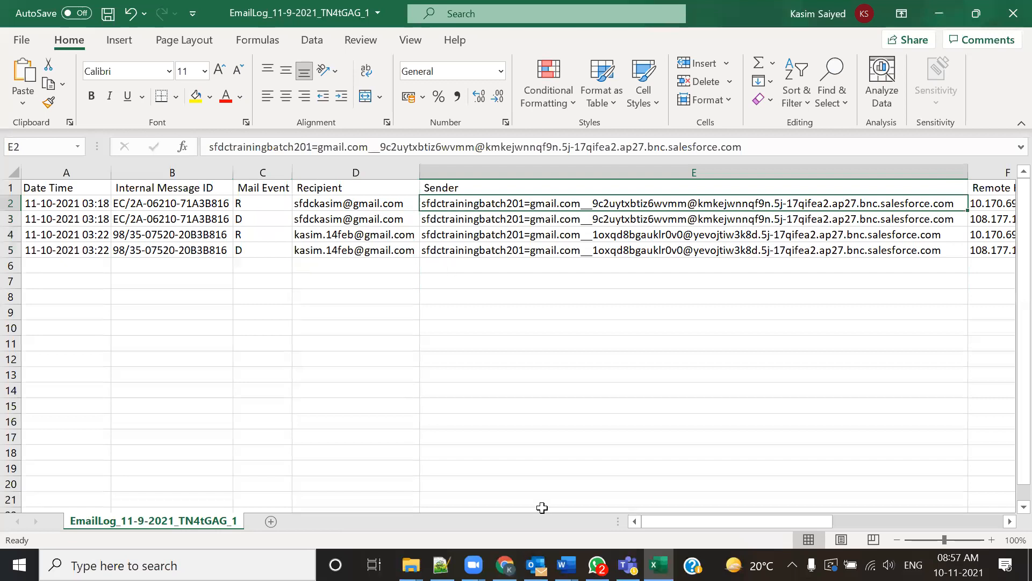
pyautogui.moveTo(804, 522); pyautogui.dragTo(911, 504)
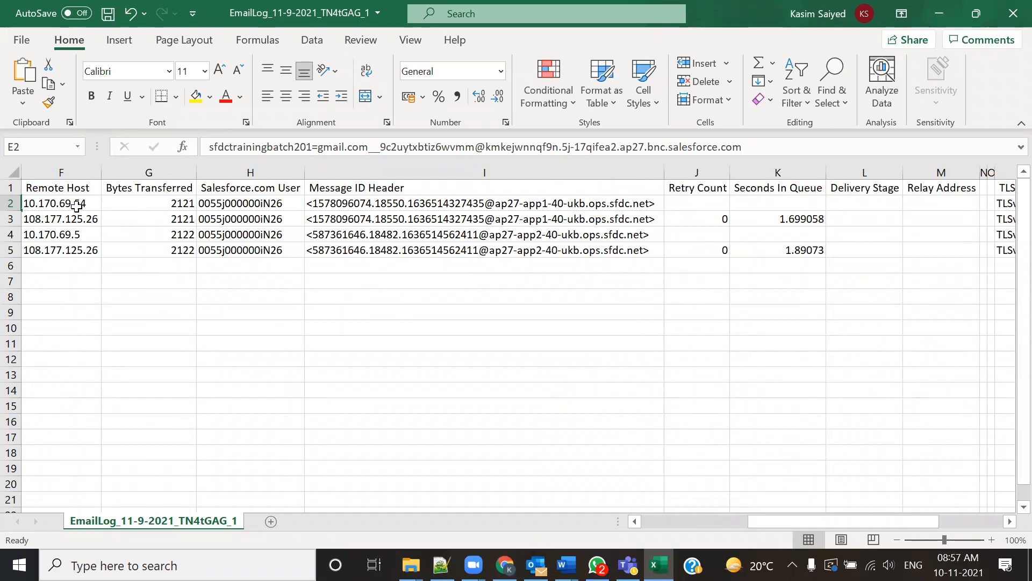
pyautogui.moveTo(801, 522); pyautogui.dragTo(594, 509)
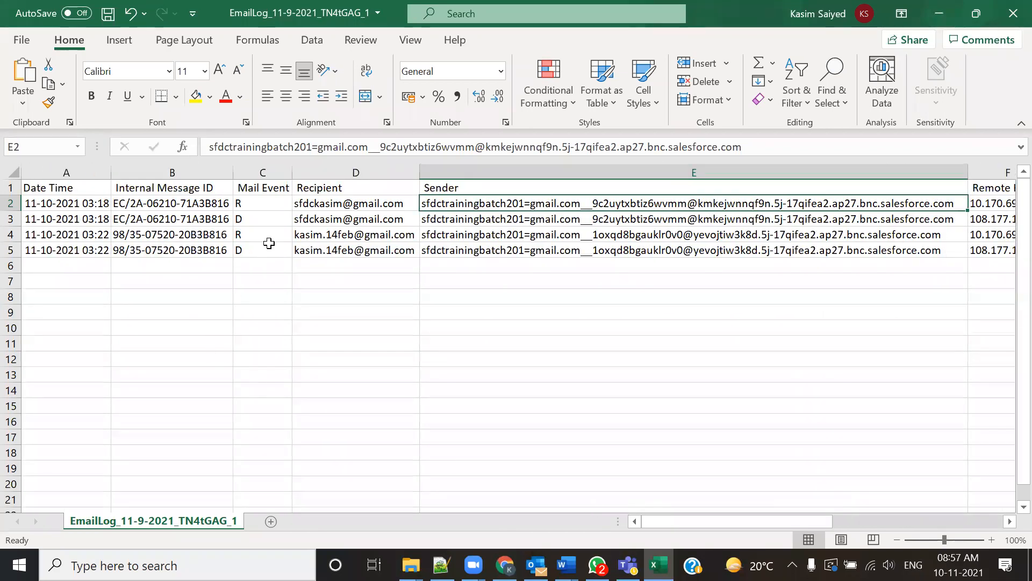
# - Compare the Date Time and Mail Event values of the first recipient's R and D rows, and examine the codes in C2:C5
pyautogui.click(316, 207)
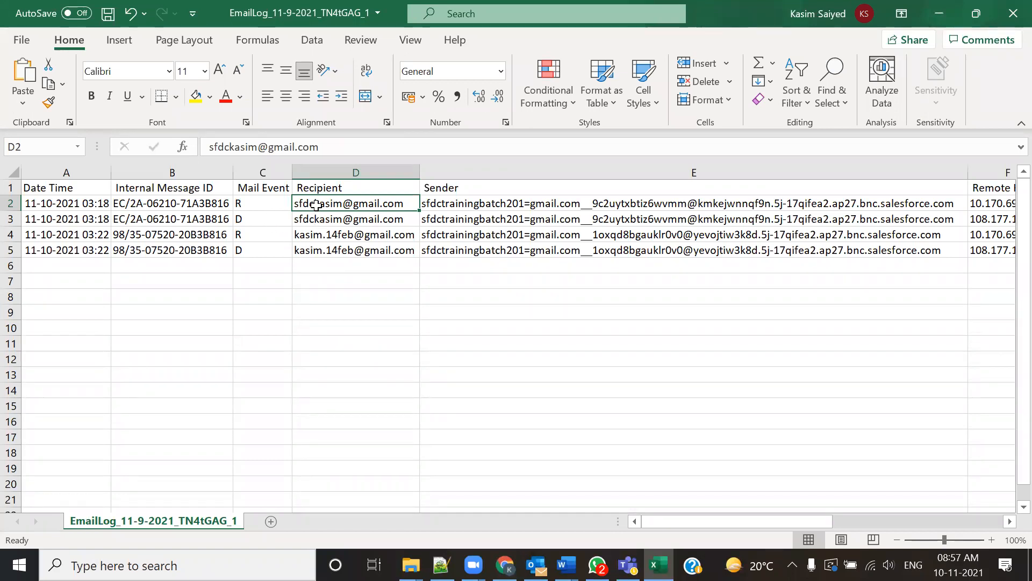
pyautogui.click(86, 204)
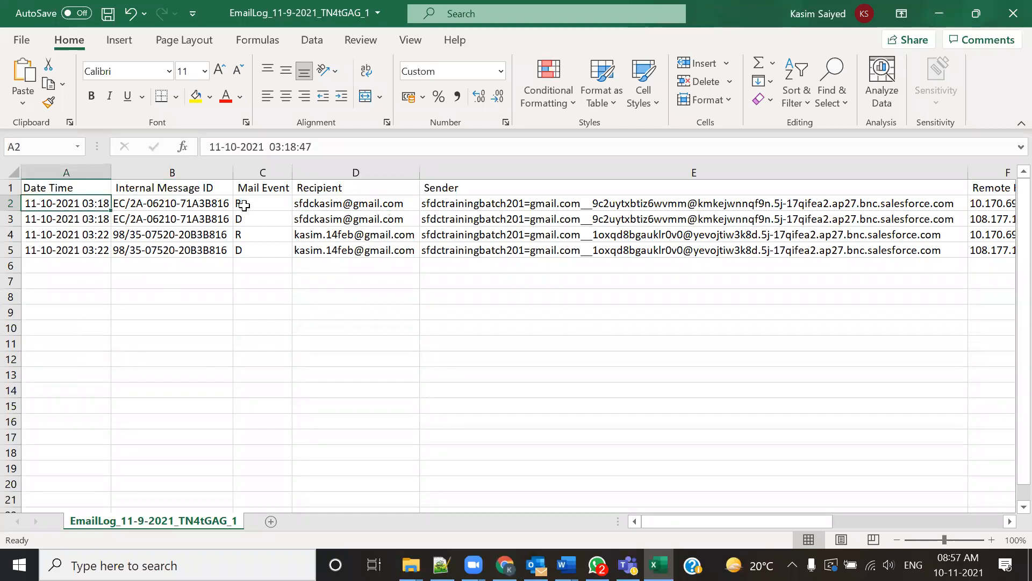
pyautogui.click(242, 204)
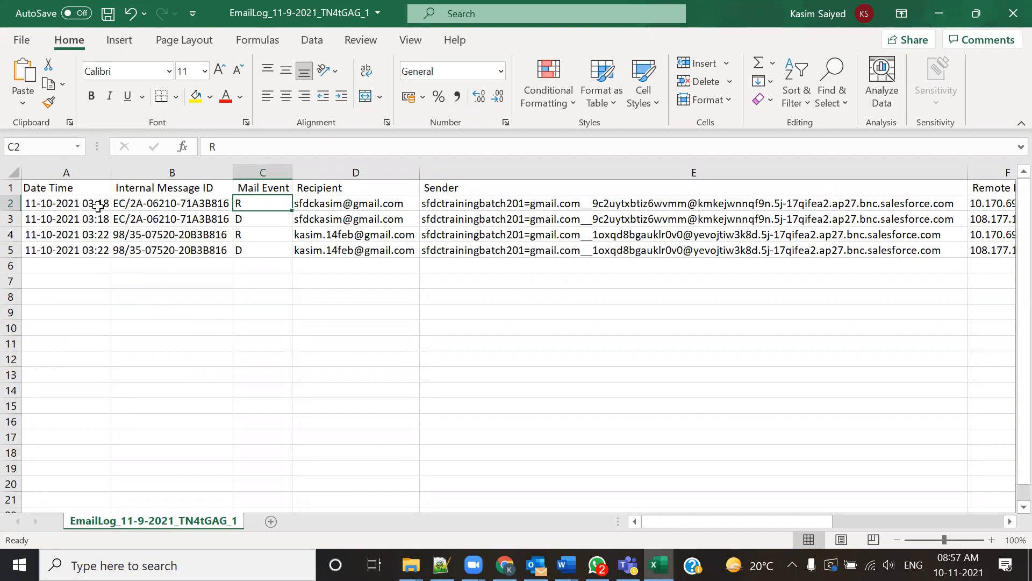
pyautogui.click(90, 220)
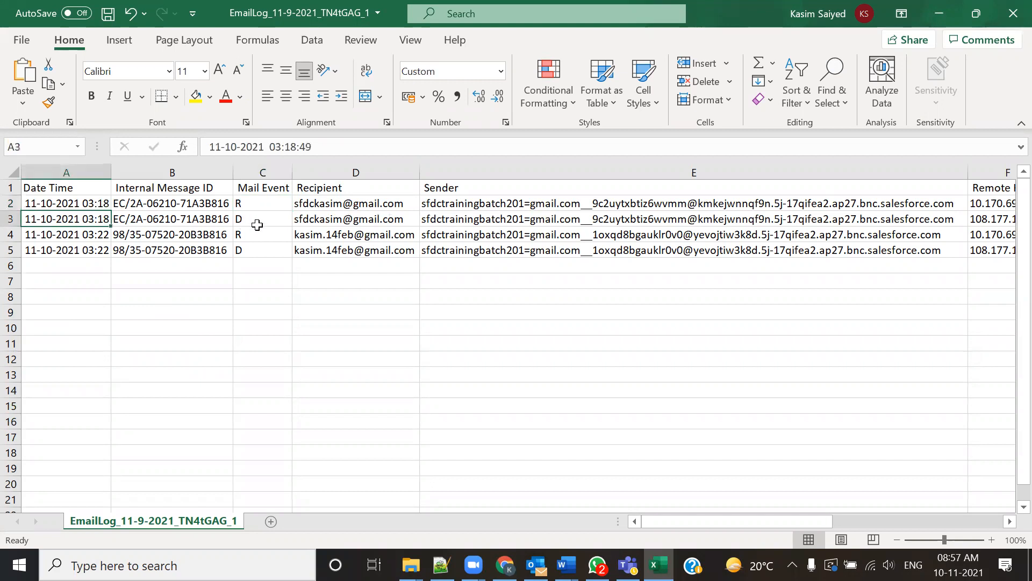
pyautogui.click(258, 223)
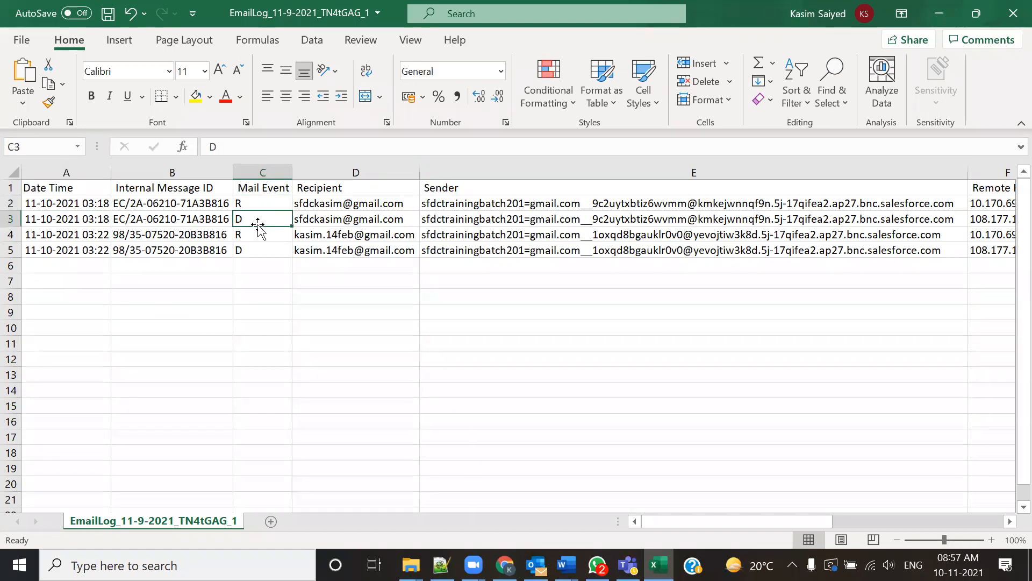
pyautogui.click(258, 264)
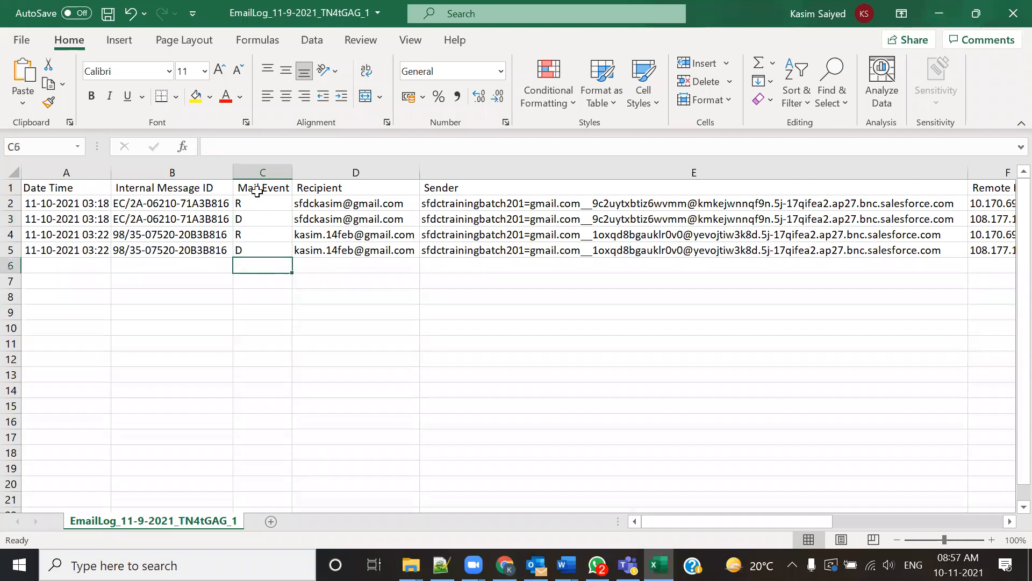
pyautogui.moveTo(256, 201); pyautogui.dragTo(261, 250)
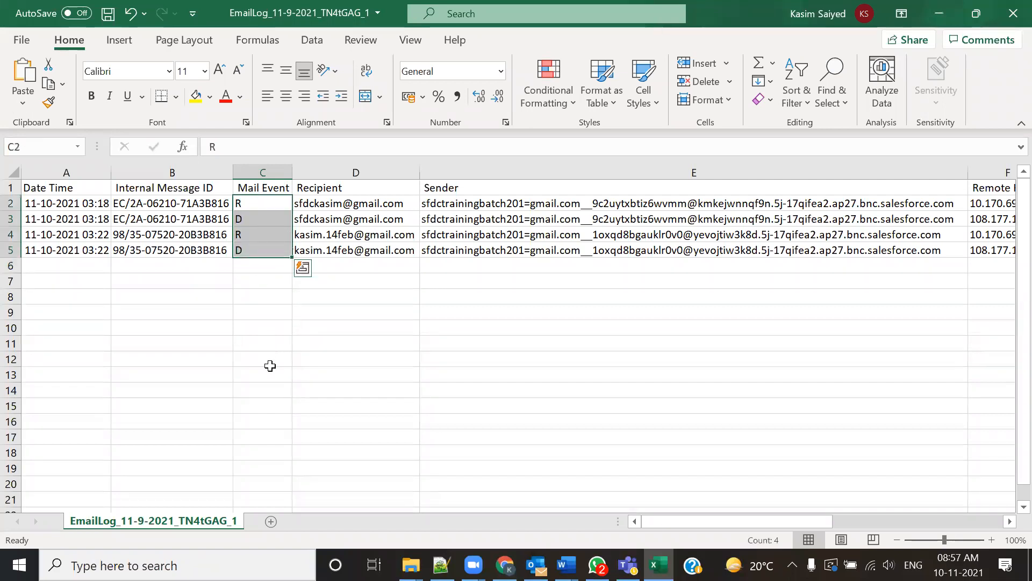
pyautogui.click(337, 375)
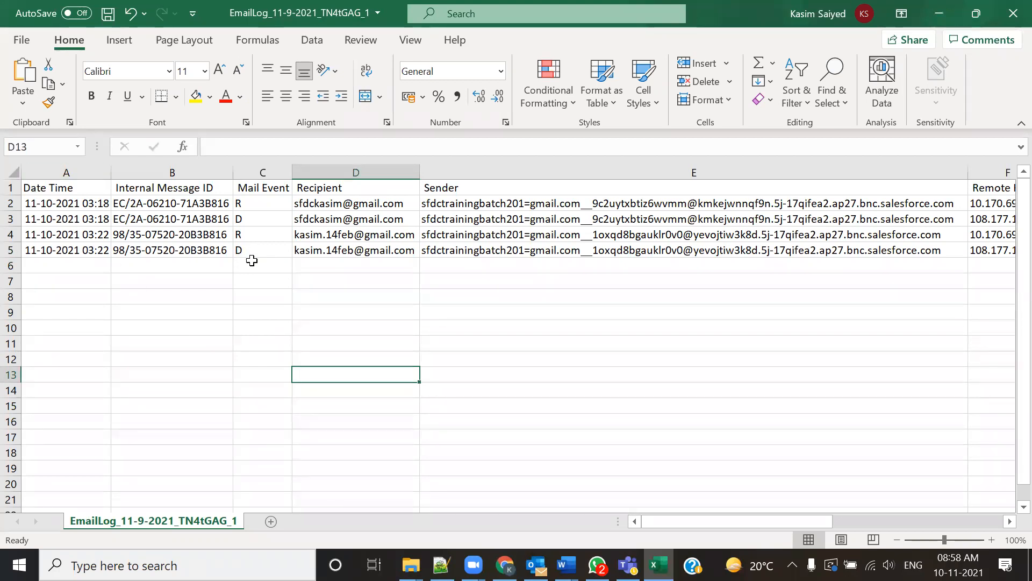
# - Check the second recipient's Date Time and Mail Event entries in rows 4 and 5 of the log
pyautogui.click(344, 236)
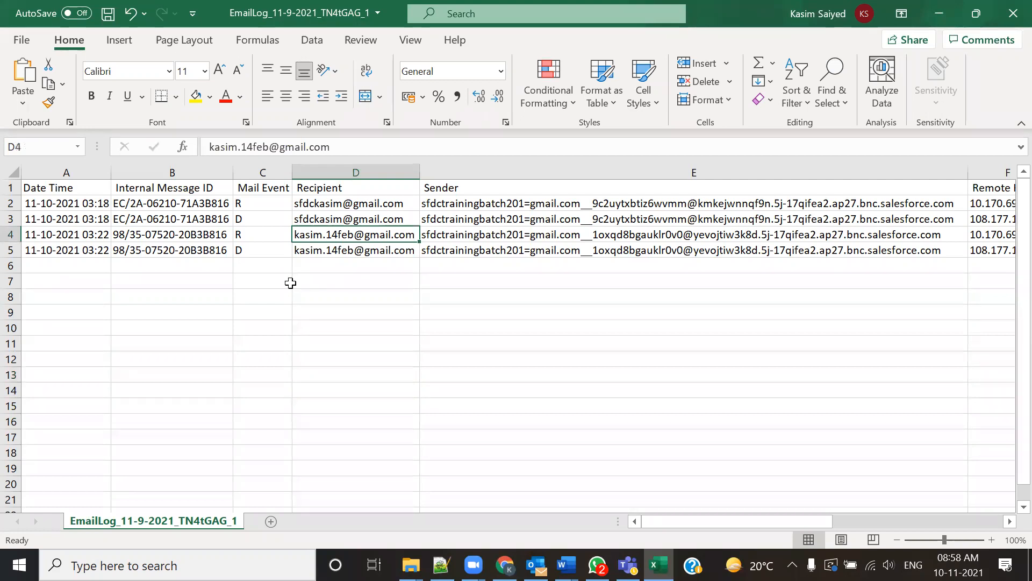
pyautogui.click(109, 234)
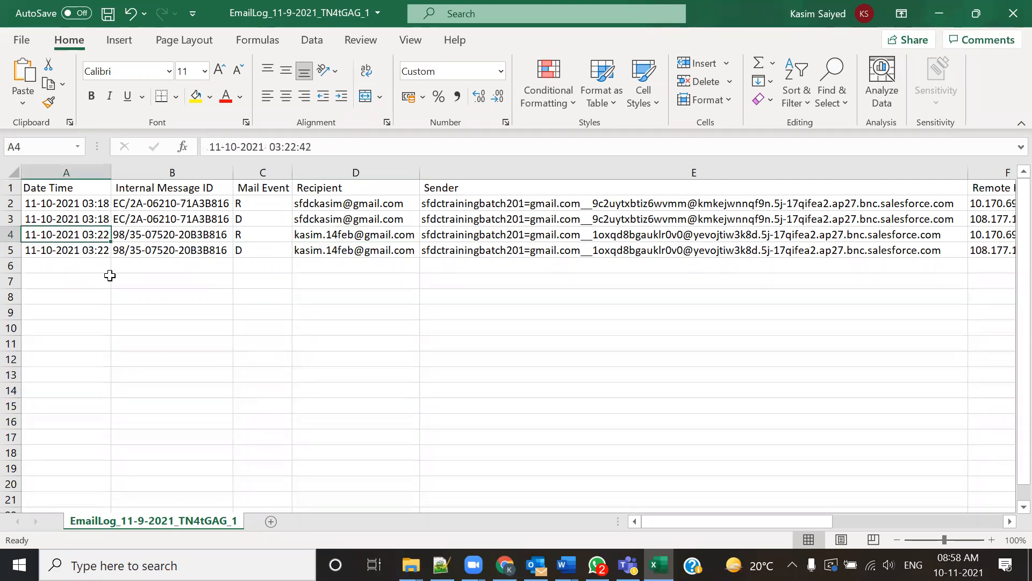
pyautogui.click(259, 231)
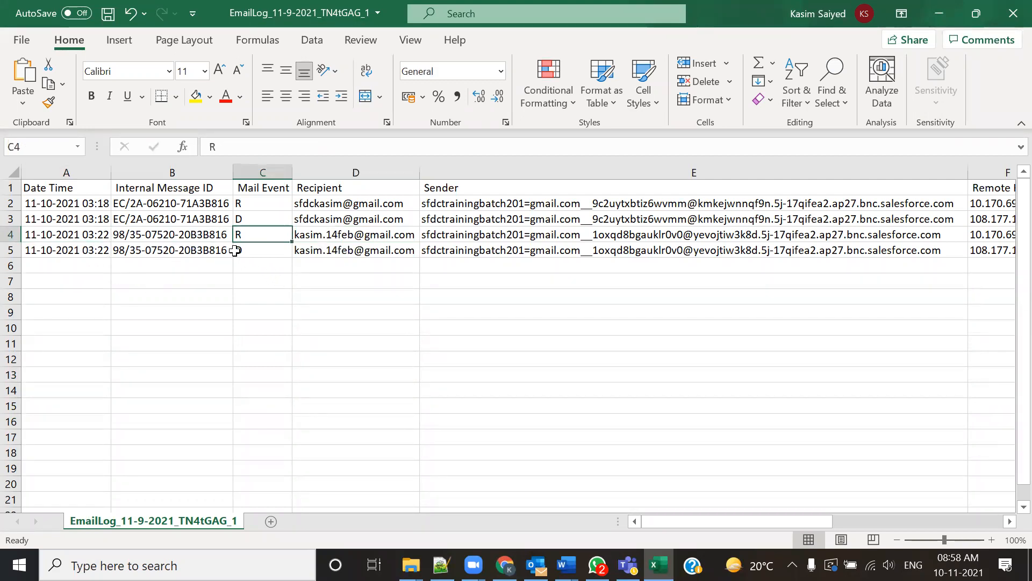
pyautogui.click(105, 250)
pyautogui.click(237, 250)
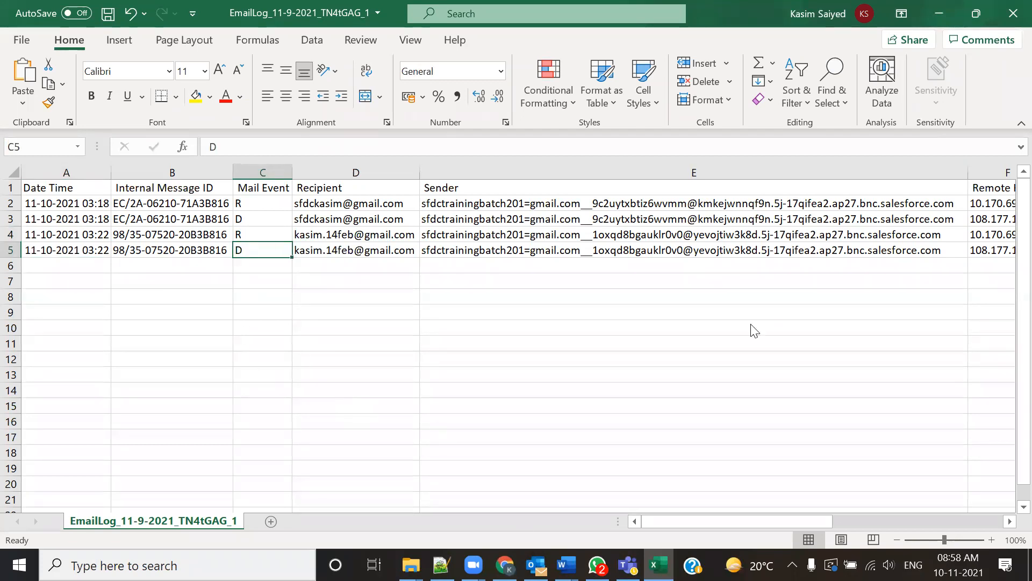
# - Switch to Chrome and read the T - Transient Failure and P - Permanent Failure definitions in the Email Log Reference article
pyautogui.hotkey('alt', 'Tab')
pyautogui.moveTo(652, 297); pyautogui.dragTo(687, 295)
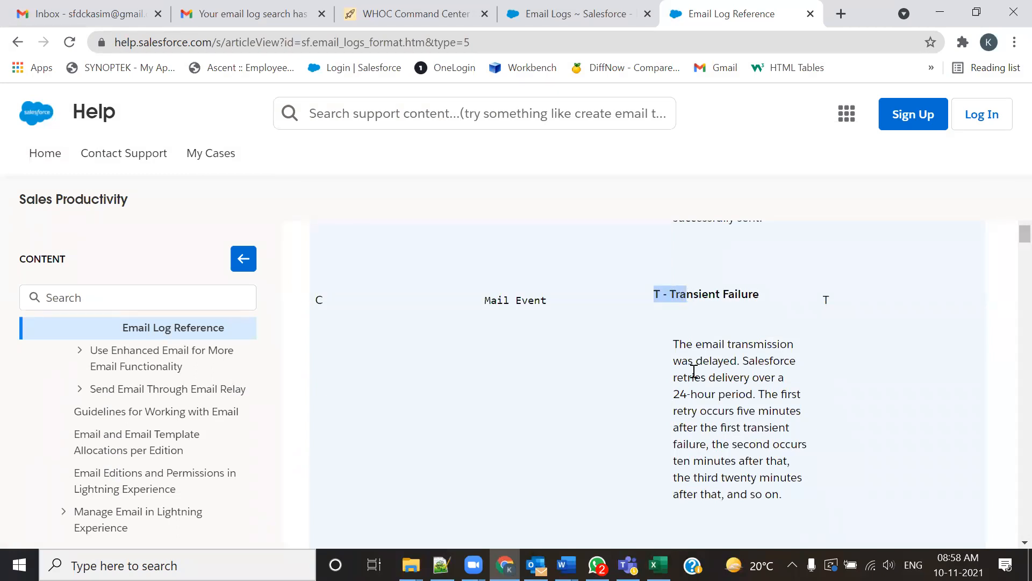
pyautogui.moveTo(671, 394); pyautogui.dragTo(698, 391)
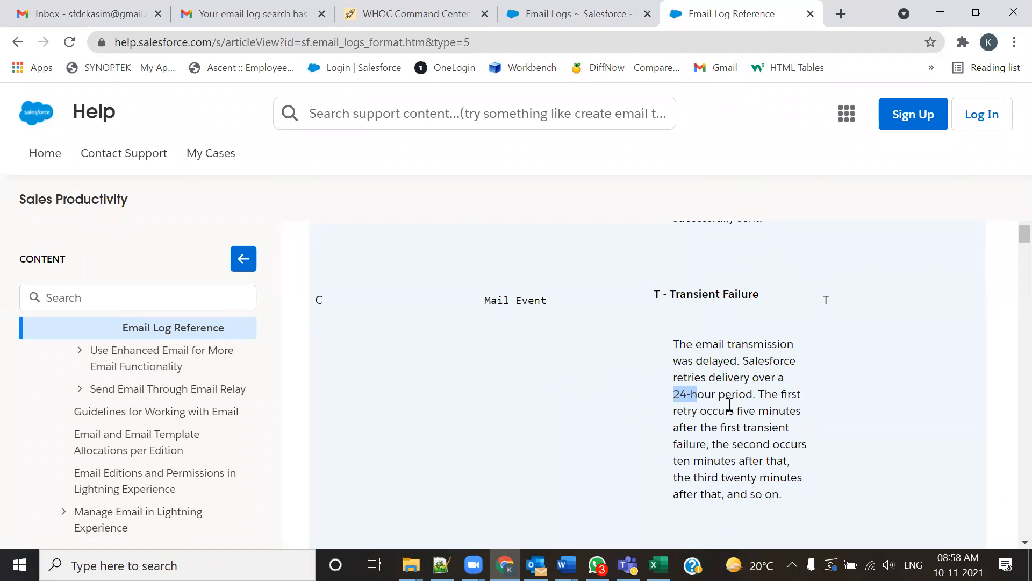
pyautogui.moveTo(654, 294); pyautogui.dragTo(670, 291)
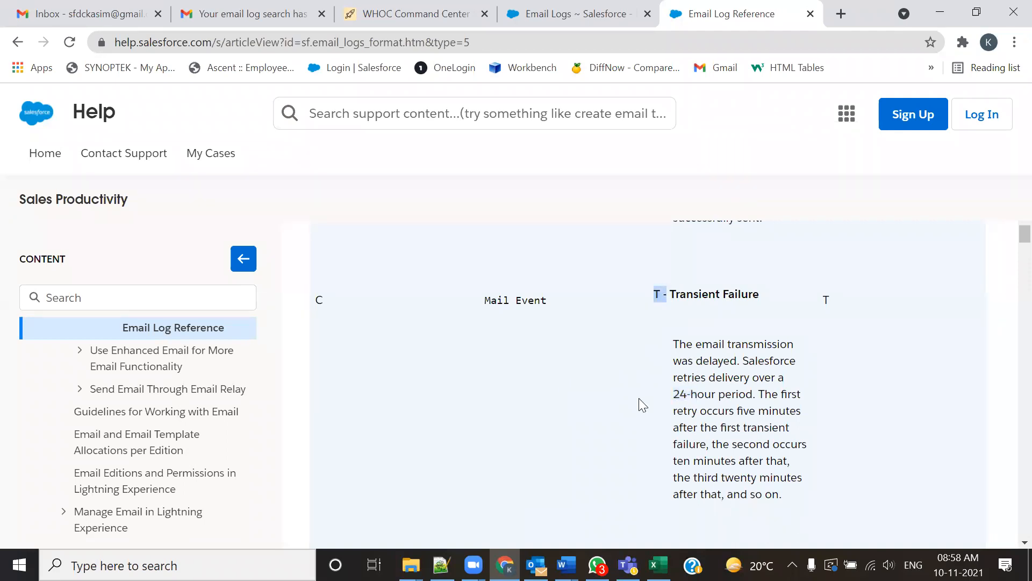
pyautogui.scroll(-4, 639, 398)
pyautogui.scroll(7, 639, 398)
pyautogui.scroll(4, 666, 423)
pyautogui.scroll(-10, 664, 434)
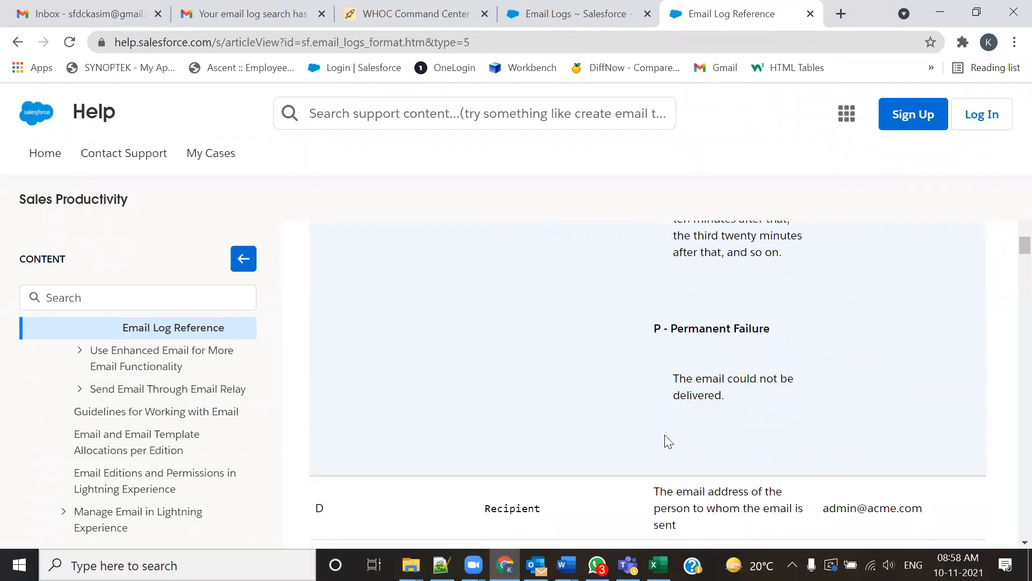
pyautogui.moveTo(643, 337); pyautogui.dragTo(697, 333)
pyautogui.click(722, 380)
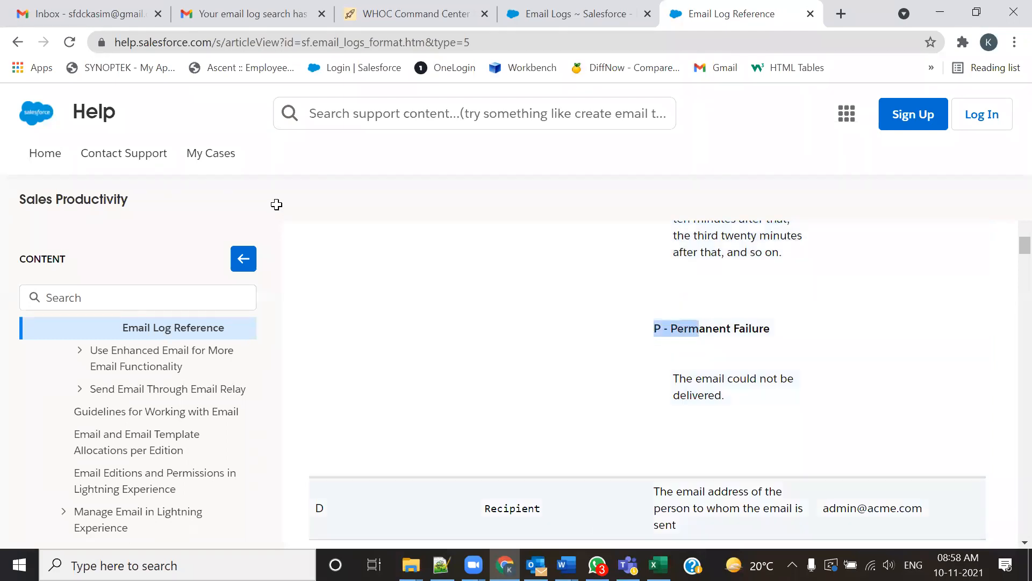
# - Switch to the Excel log and set the Mail Event in C2 to P and in C3 to T as failure examples
pyautogui.hotkey('alt', 'Tab')
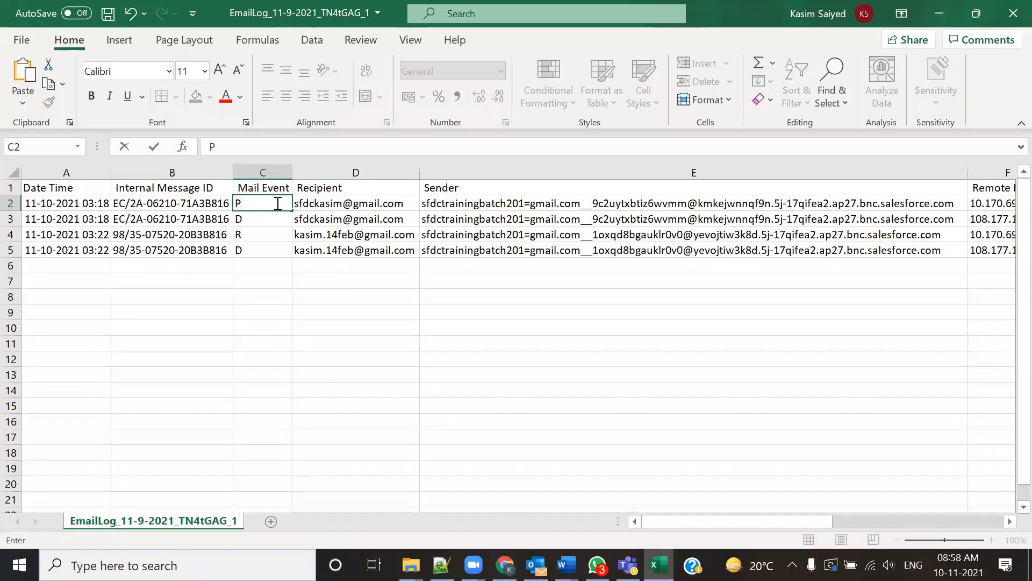
pyautogui.click(282, 309)
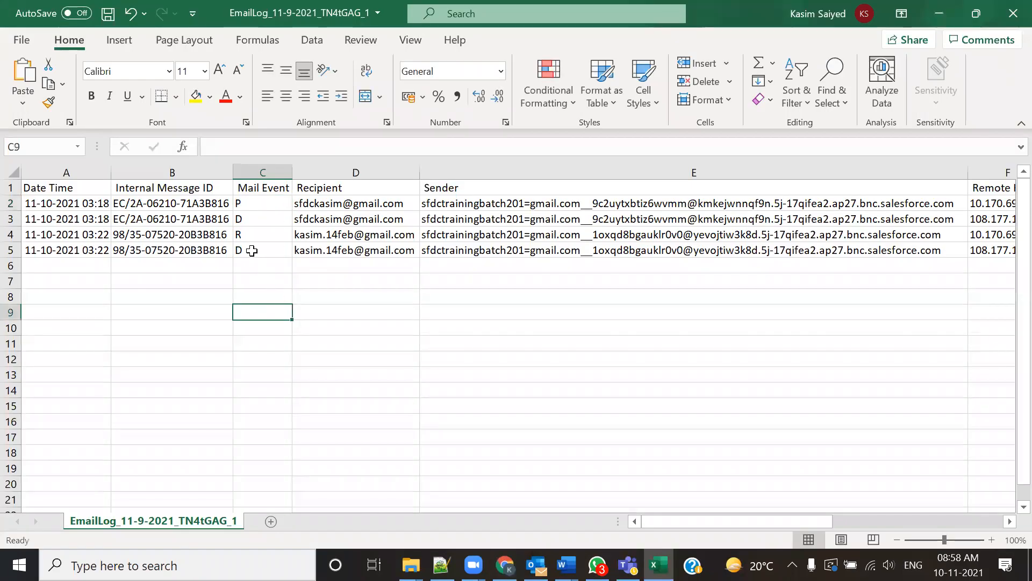
pyautogui.click(254, 223)
pyautogui.press('BackSpace')
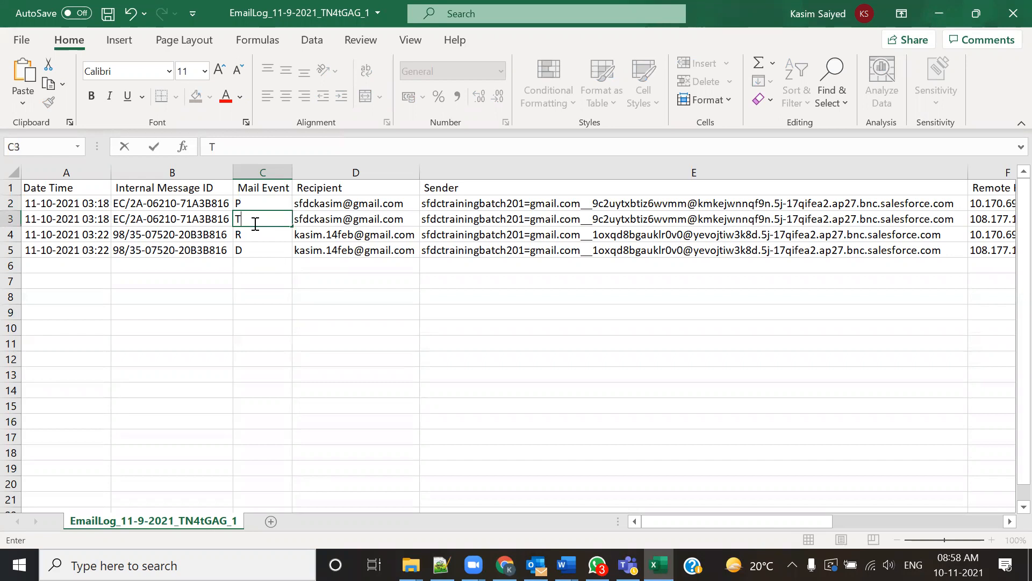
pyautogui.write('T')
pyautogui.click(375, 339)
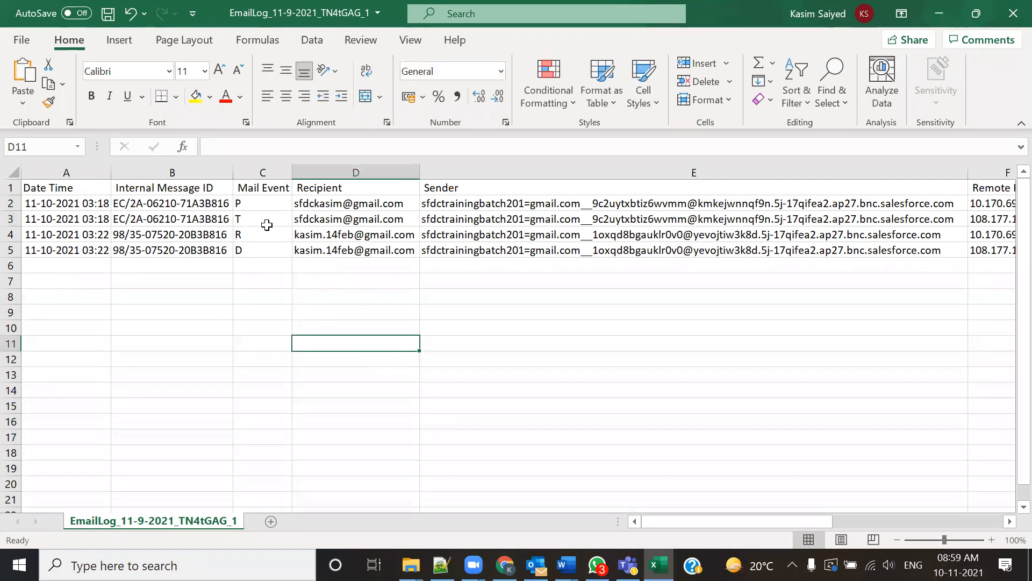
# - Examine the example P, T, R and D codes in the Mail Event column against their recipients
pyautogui.click(266, 202)
pyautogui.click(328, 207)
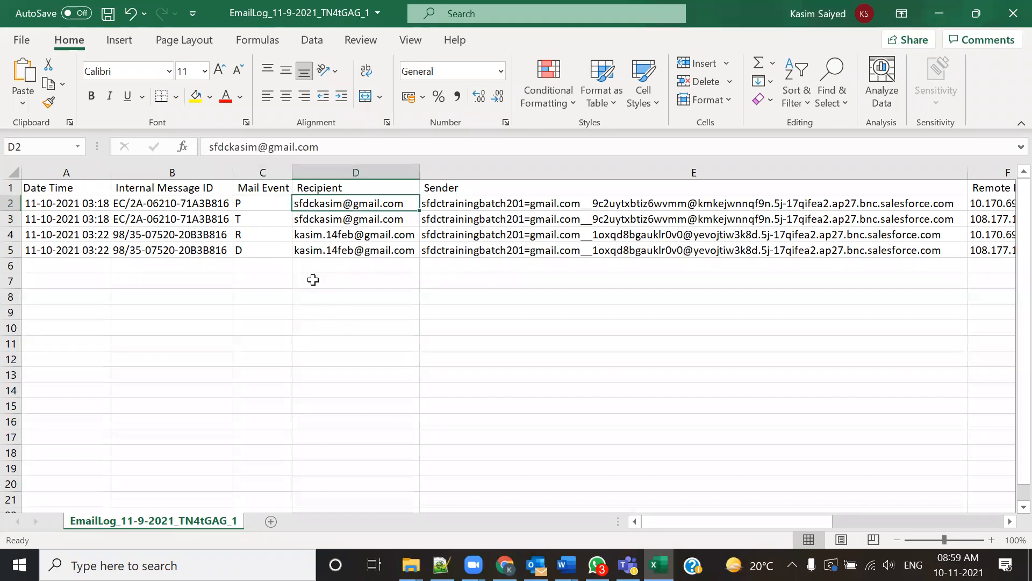
pyautogui.click(270, 209)
pyautogui.click(266, 215)
pyautogui.click(259, 234)
pyautogui.click(258, 251)
pyautogui.click(245, 235)
pyautogui.click(243, 248)
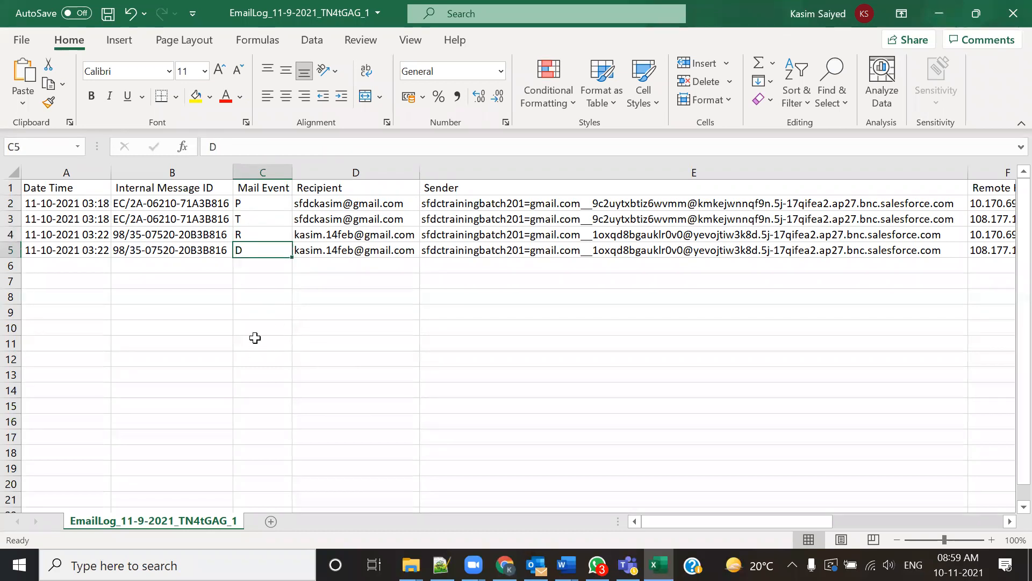
# - Close the email log workbook without saving and bring up the Email Logs request list in Salesforce
pyautogui.click(1013, 14)
pyautogui.click(514, 307)
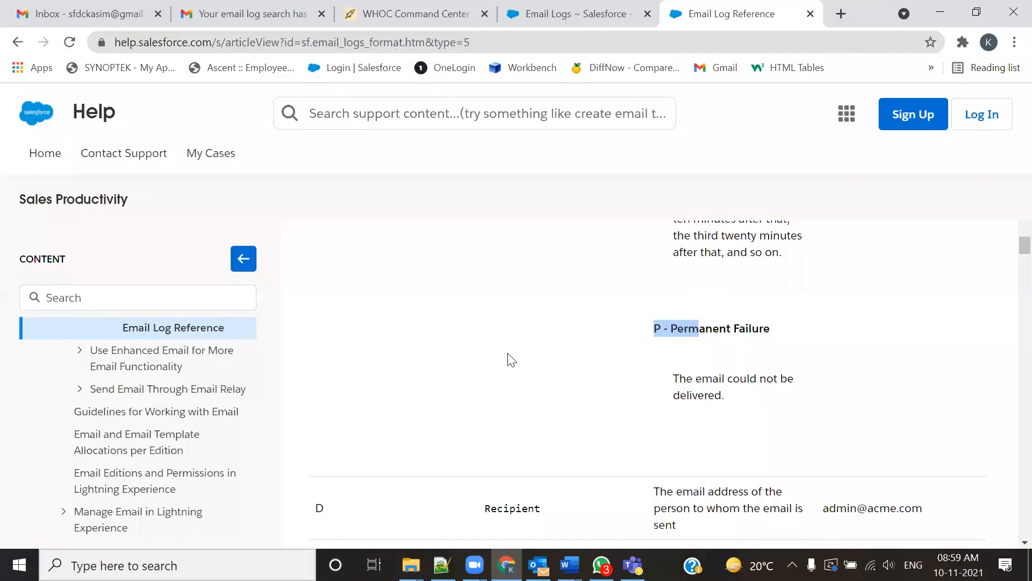
pyautogui.click(567, 12)
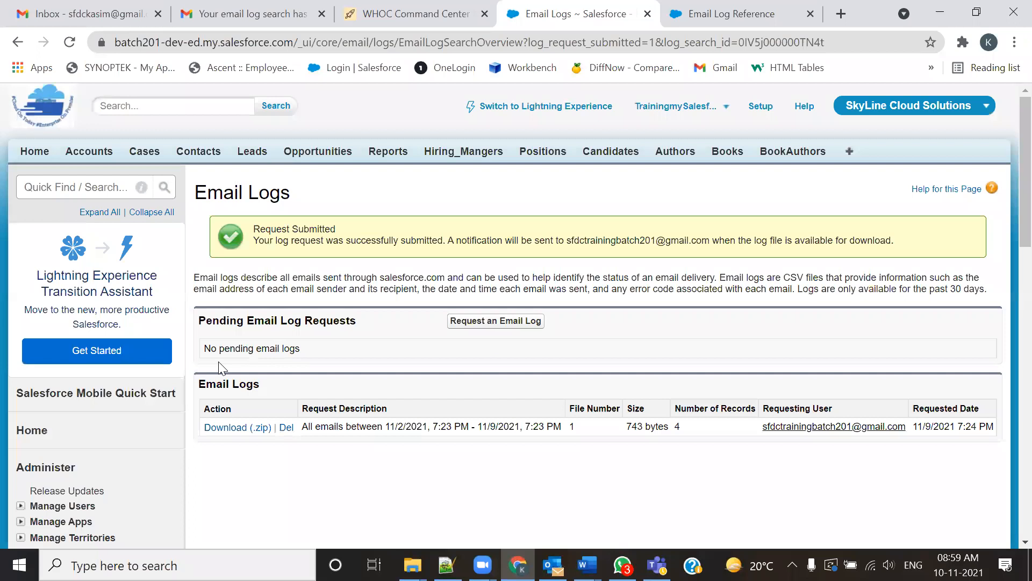
pyautogui.scroll(-3, 223, 369)
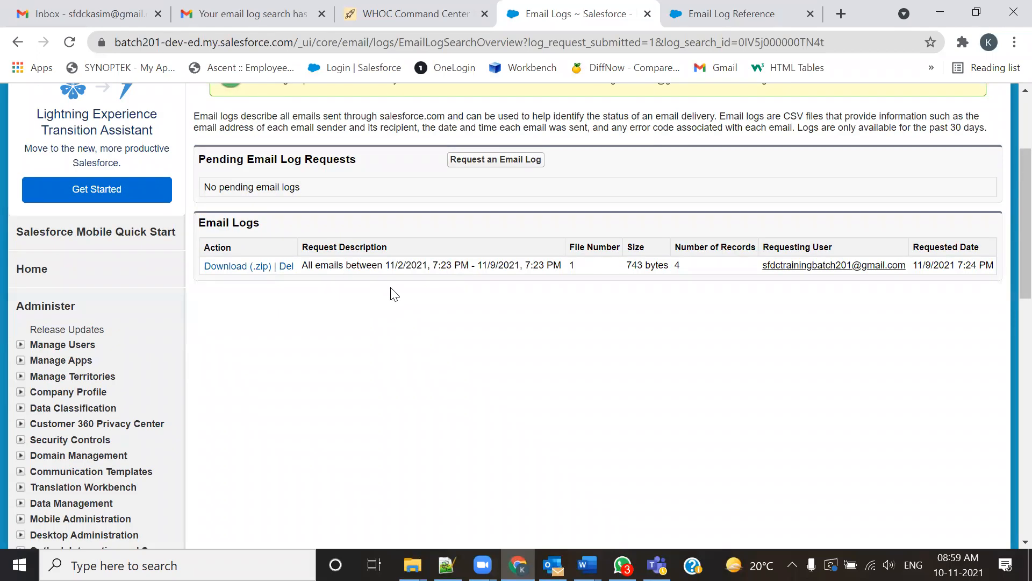
# - Recheck the log search completion message in Gmail and the download entry on the Salesforce Email Logs page
pyautogui.click(247, 14)
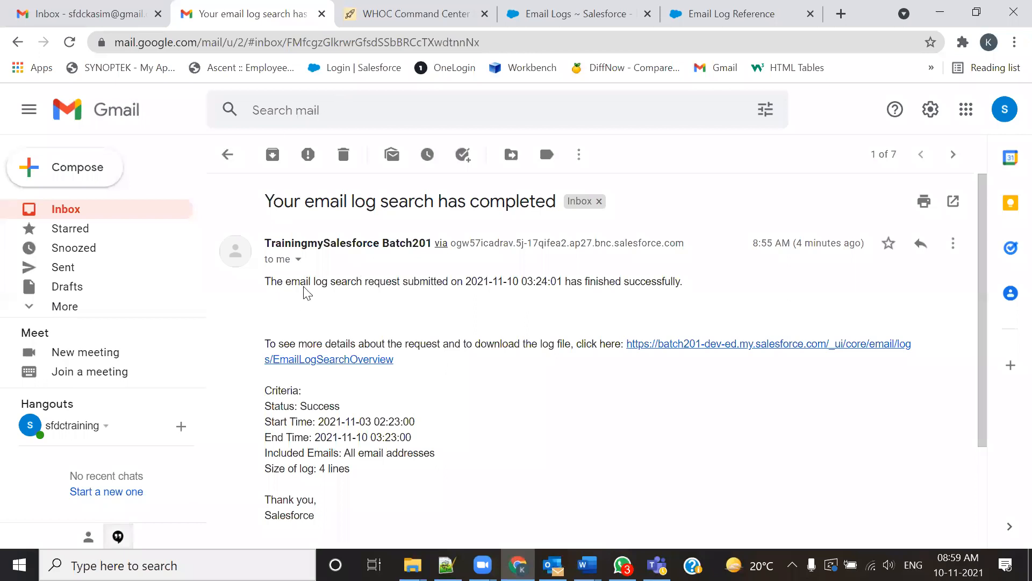
pyautogui.click(725, 13)
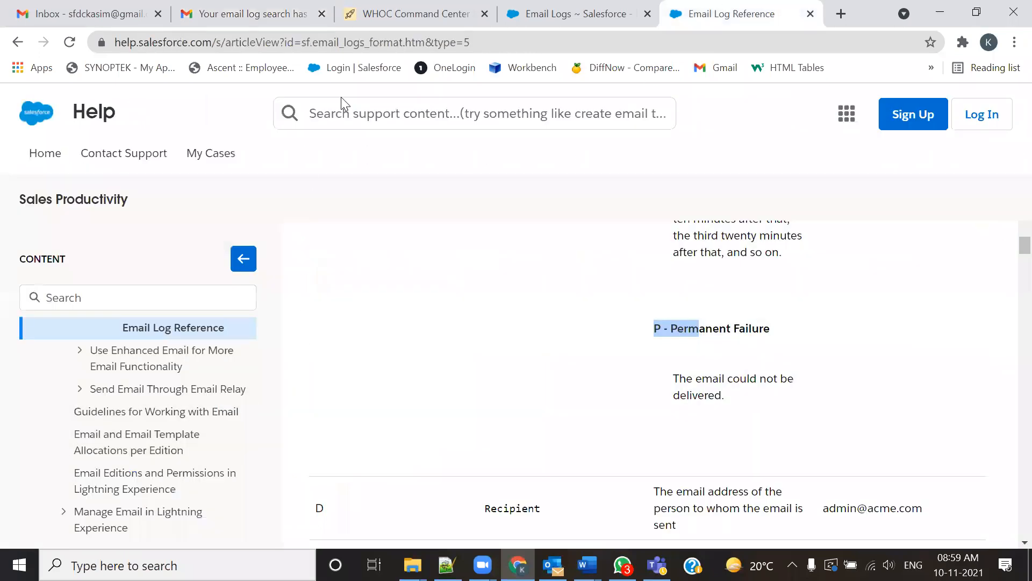
pyautogui.click(521, 17)
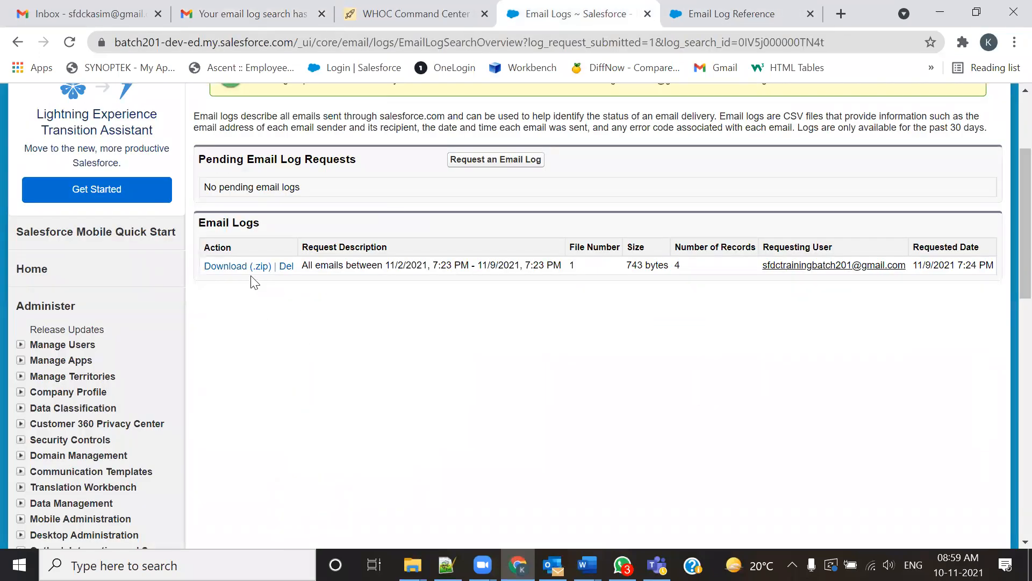
# - Review the Mail Event definitions in the Email Log Reference article and switch to the 201-Admin.txt notes in Notepad++
pyautogui.click(726, 14)
pyautogui.scroll(-3, 516, 333)
pyautogui.scroll(10, 500, 364)
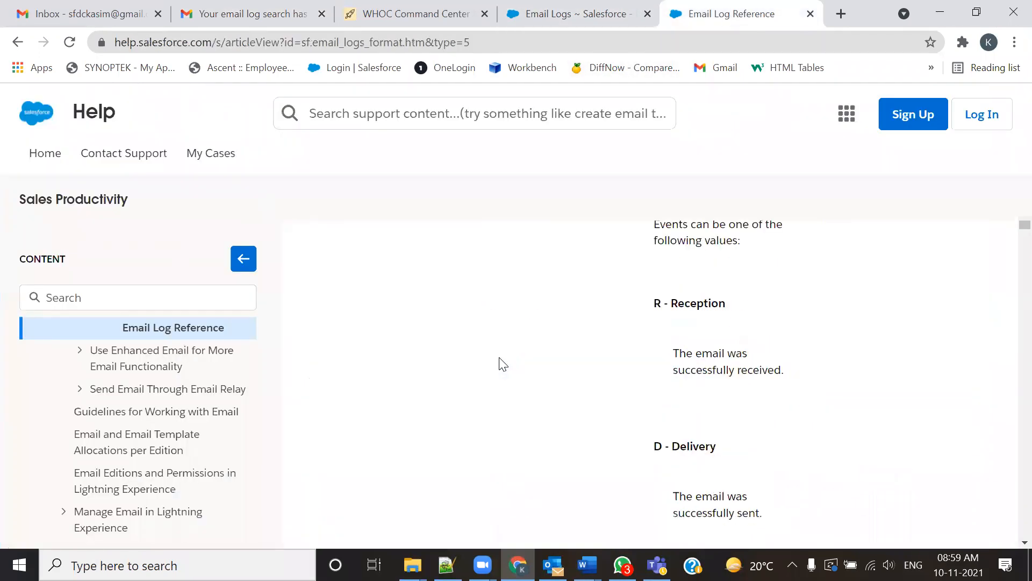
pyautogui.scroll(-8, 501, 364)
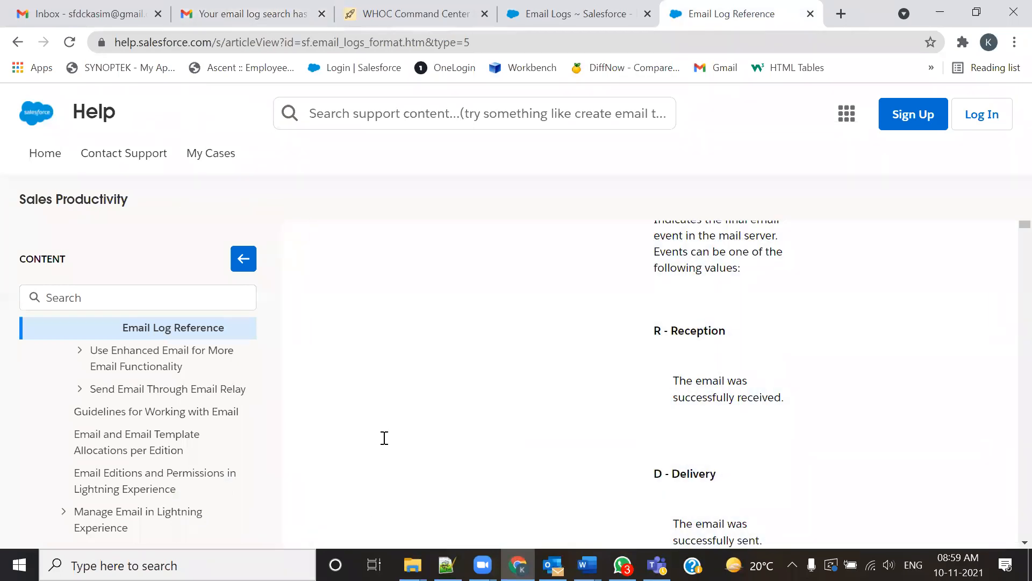
pyautogui.hotkey('alt', 'Tab')
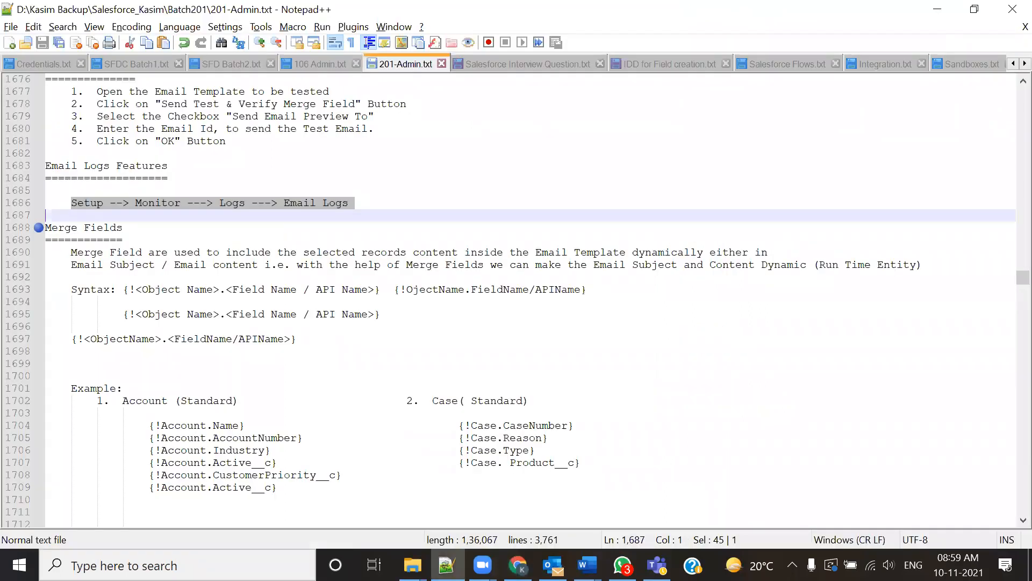